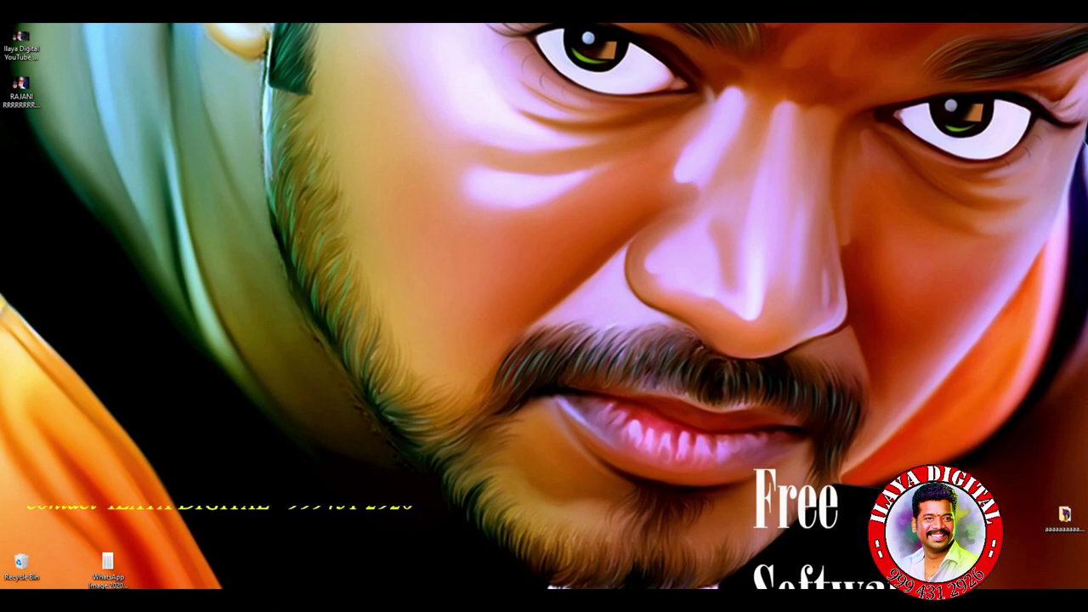
Switch to Photoshop and open the dd 2021 file from the order folder
{"action": "left_click", "coordinate": [521, 598]}
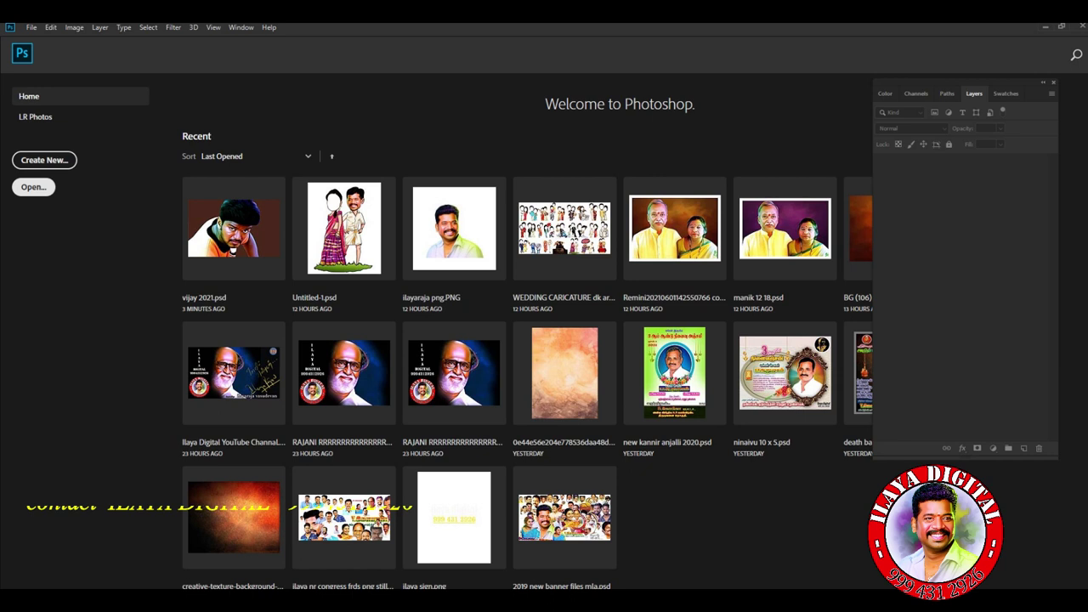
{"action": "left_click", "coordinate": [33, 187]}
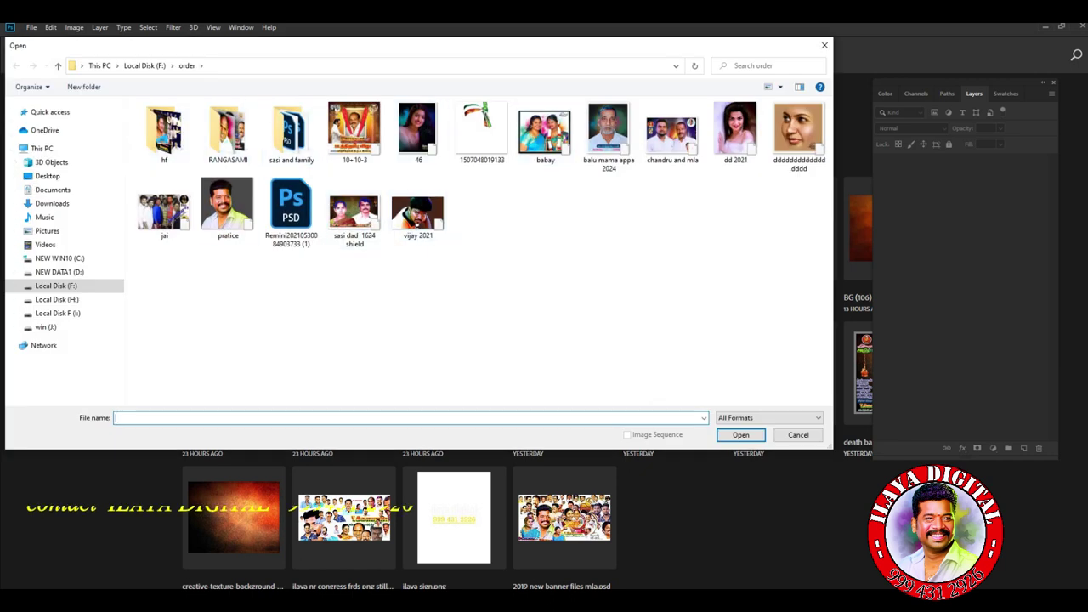
{"action": "left_click", "coordinate": [739, 135]}
{"action": "left_click", "coordinate": [740, 435]}
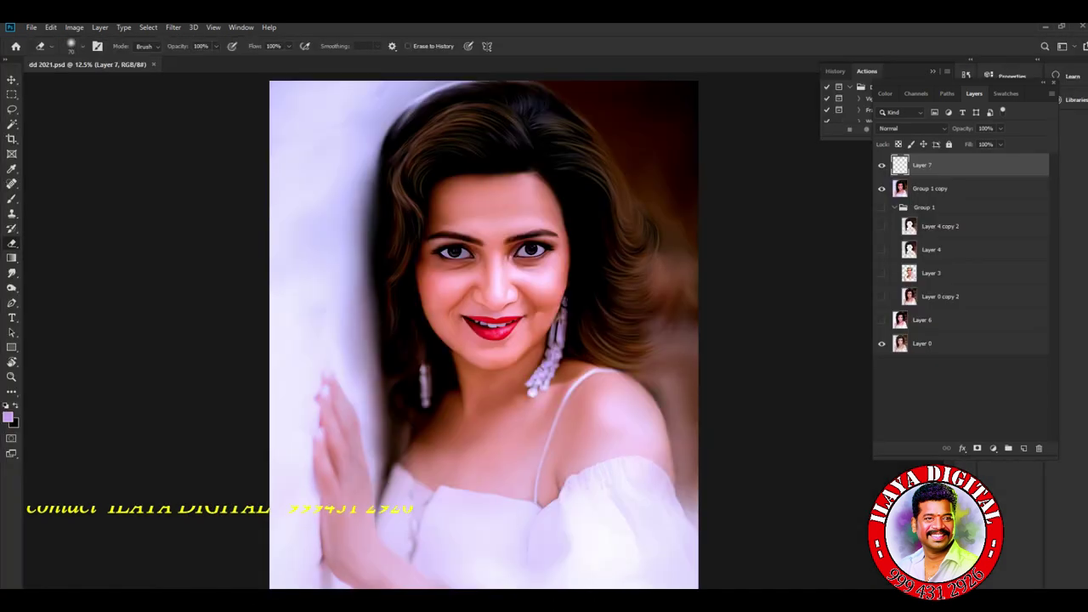
Open the vijay 2021 file from the order folder as a second document
{"action": "left_click", "coordinate": [31, 27]}
{"action": "left_click", "coordinate": [43, 51]}
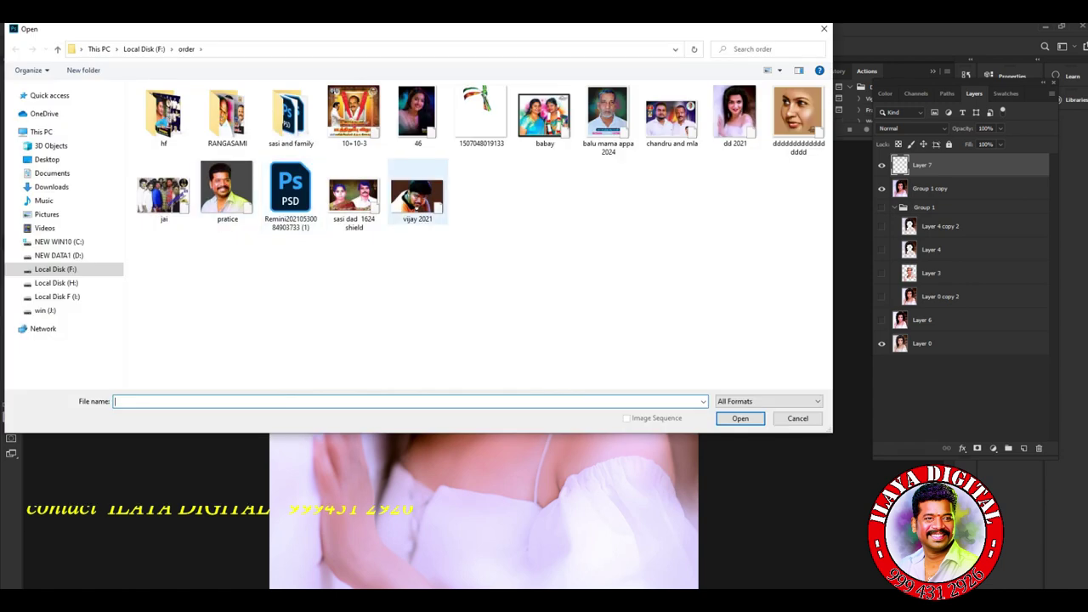
{"action": "left_click", "coordinate": [418, 196]}
{"action": "left_click", "coordinate": [740, 418]}
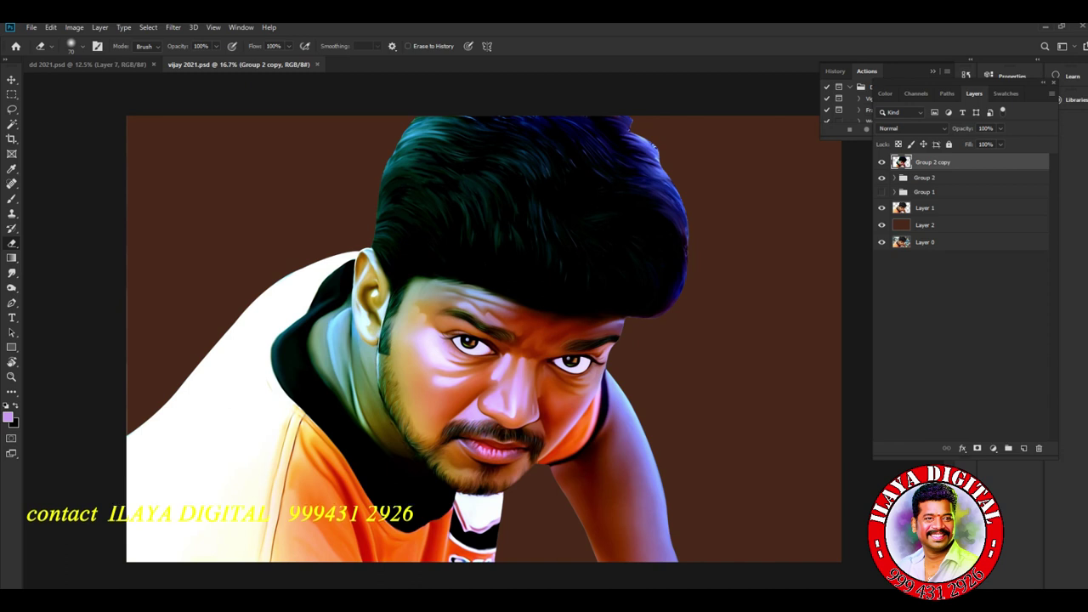
Hide Group 2 copy, Group 2, Layer 1 and Layer 2 to view the original photo on Layer 0
{"action": "scroll", "coordinate": [596, 255], "scroll_direction": "up", "scroll_amount": 9}
{"action": "scroll", "coordinate": [596, 255], "scroll_direction": "down", "scroll_amount": 1}
{"action": "left_click_drag", "start_coordinate": [596, 255], "coordinate": [709, 51]}
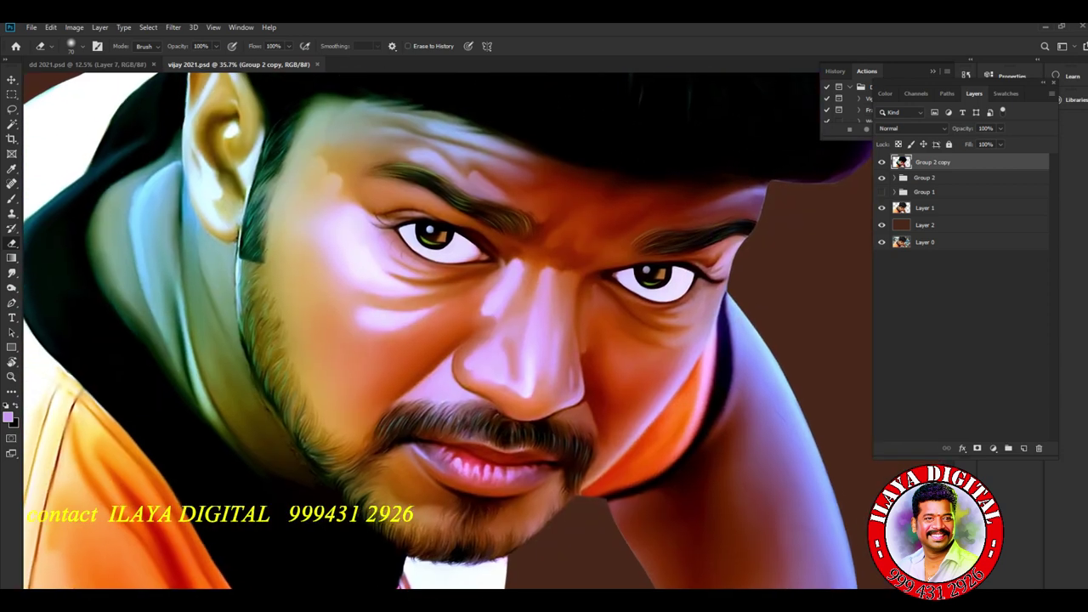
{"action": "left_click", "coordinate": [881, 163]}
{"action": "left_click", "coordinate": [881, 177]}
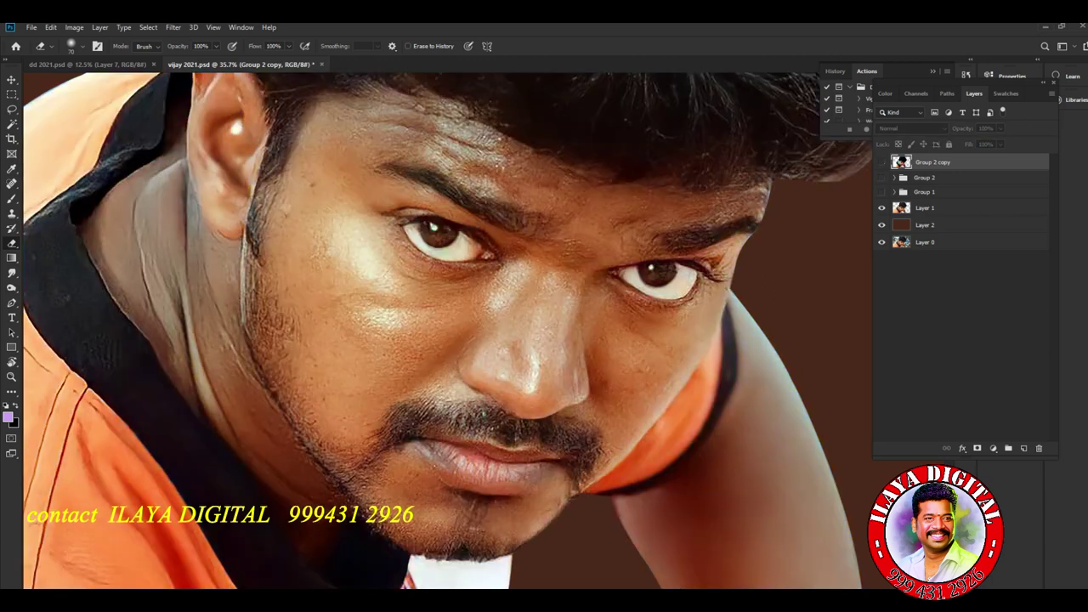
{"action": "left_click", "coordinate": [881, 208]}
{"action": "left_click", "coordinate": [881, 225]}
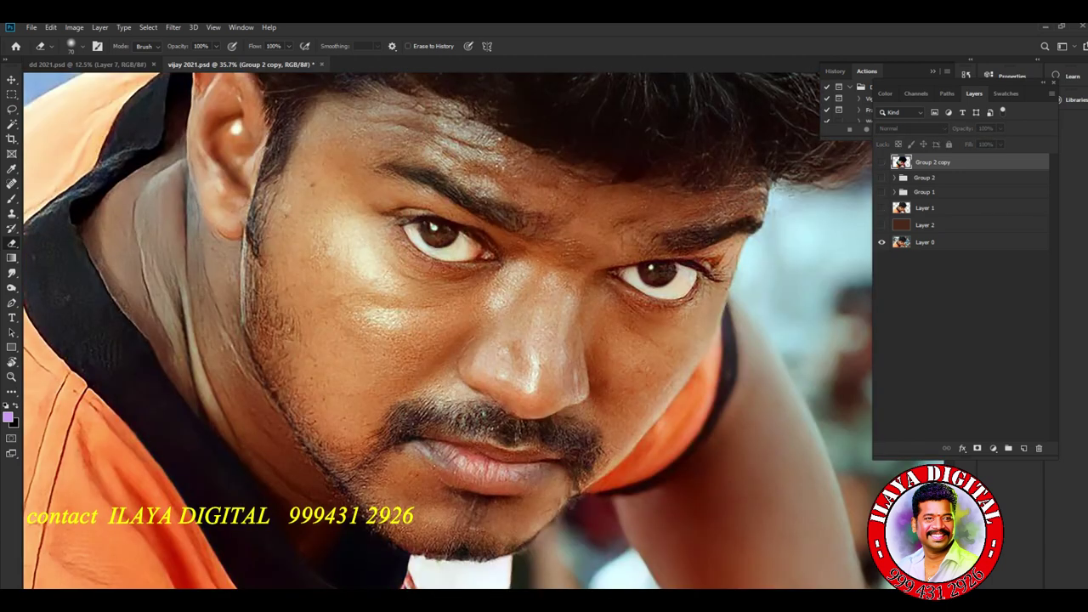
{"action": "scroll", "coordinate": [690, 322], "scroll_direction": "down", "scroll_amount": 6}
{"action": "scroll", "coordinate": [690, 321], "scroll_direction": "up", "scroll_amount": 2}
{"action": "scroll", "coordinate": [484, 331], "scroll_direction": "down", "scroll_amount": 2}
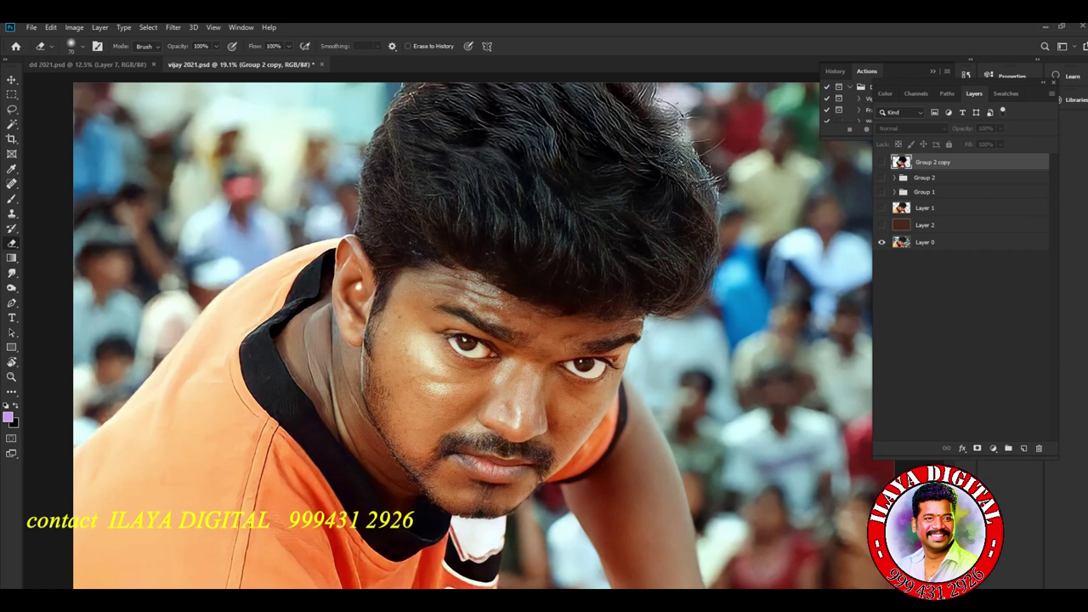
Show Layer 1, Layer 2 and Group 1, and select Group 1
{"action": "left_click", "coordinate": [882, 208]}
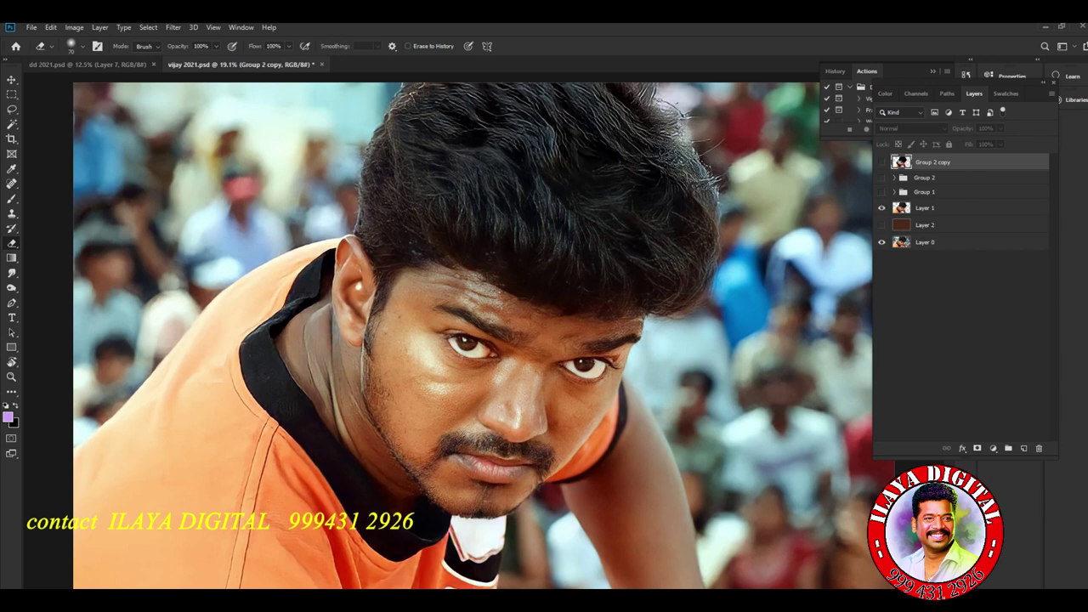
{"action": "left_click", "coordinate": [881, 224]}
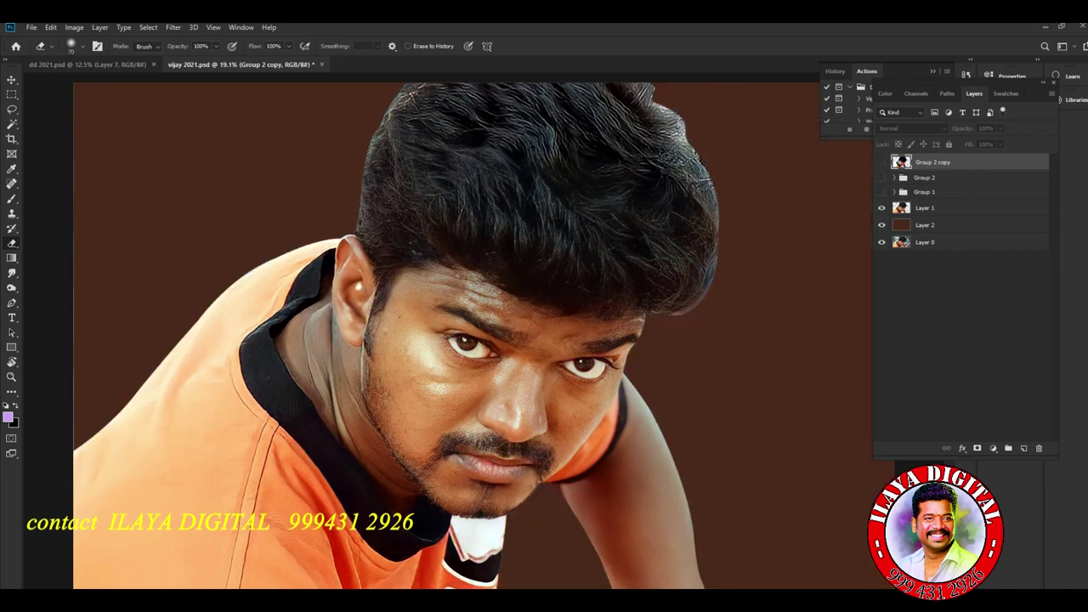
{"action": "left_click", "coordinate": [881, 193]}
{"action": "left_click", "coordinate": [925, 192]}
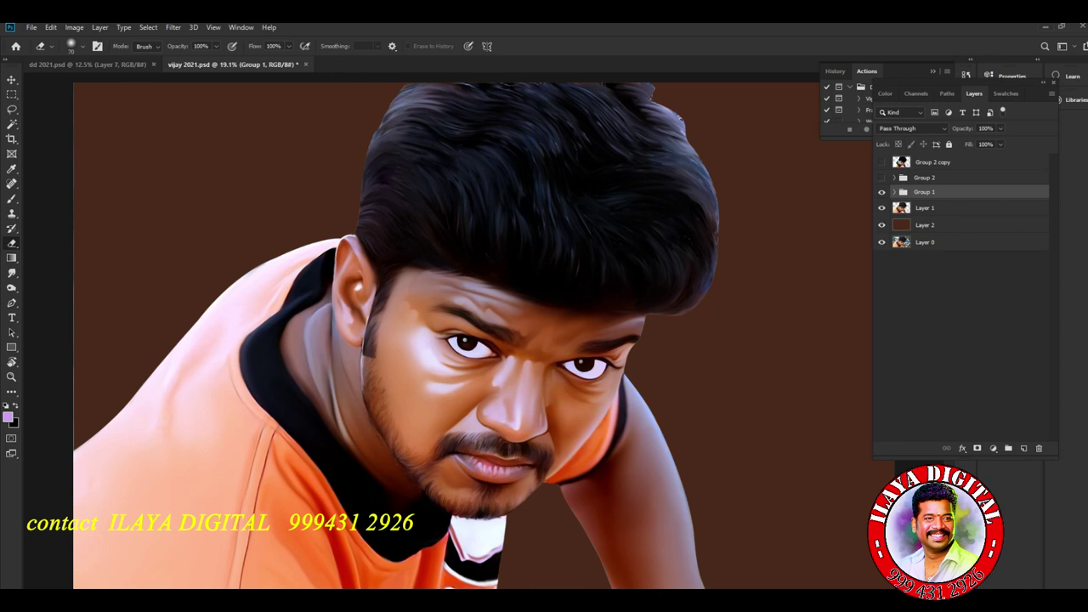
Toggle Group 1 for a before-and-after comparison, expand it, and hide its Layer 6 and Layer 1 copy
{"action": "left_click", "coordinate": [881, 192]}
{"action": "left_click", "coordinate": [881, 192]}
{"action": "left_click", "coordinate": [893, 192]}
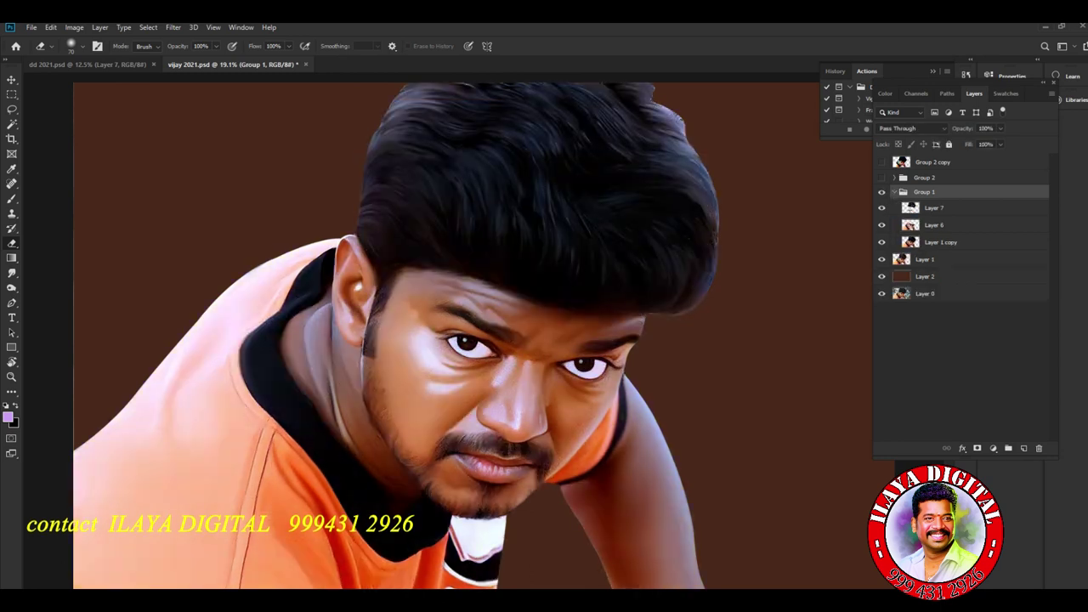
{"action": "left_click", "coordinate": [881, 192]}
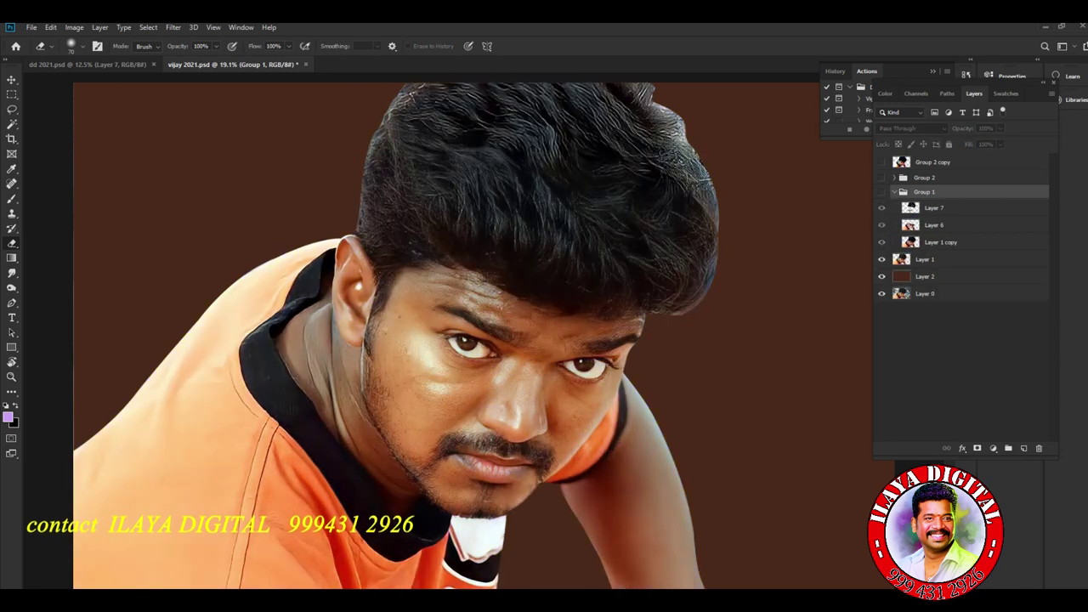
{"action": "left_click", "coordinate": [894, 192]}
{"action": "left_click", "coordinate": [893, 192]}
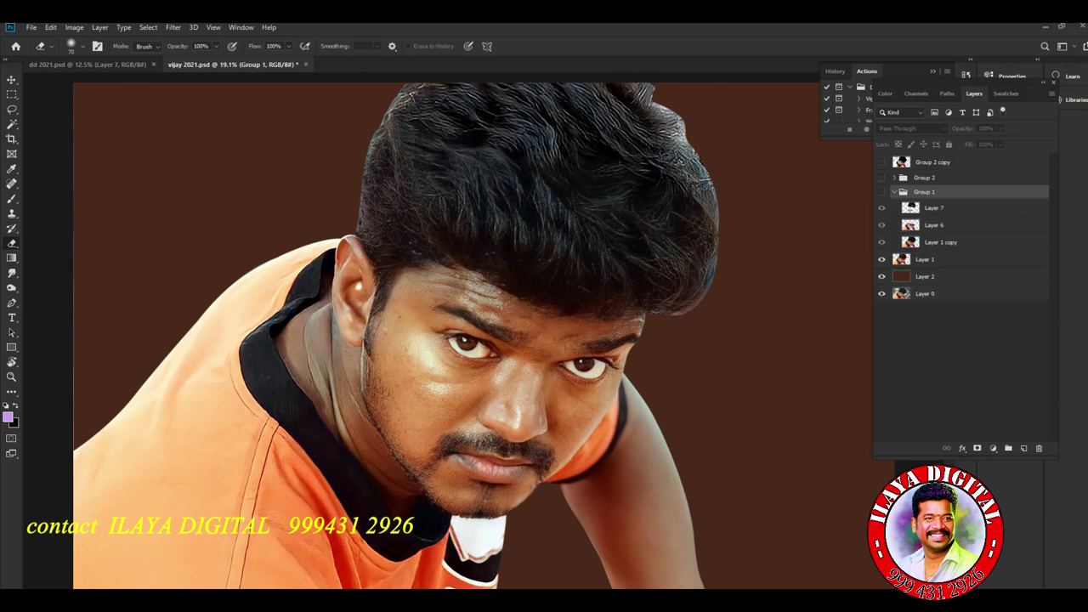
{"action": "left_click", "coordinate": [881, 192]}
{"action": "left_click", "coordinate": [881, 225]}
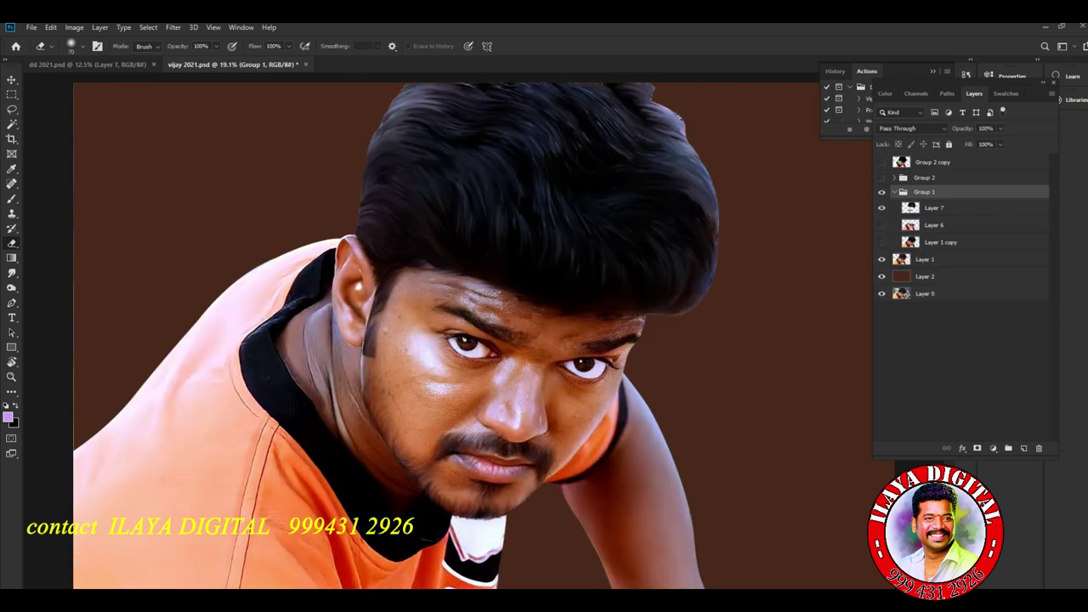
Toggle Layer 1 copy repeatedly to compare the skin and shirt colours with and without its correction
{"action": "left_click", "coordinate": [881, 243]}
{"action": "left_click", "coordinate": [881, 243]}
{"action": "left_click", "coordinate": [881, 242]}
{"action": "left_click", "coordinate": [882, 242]}
{"action": "left_click", "coordinate": [881, 242]}
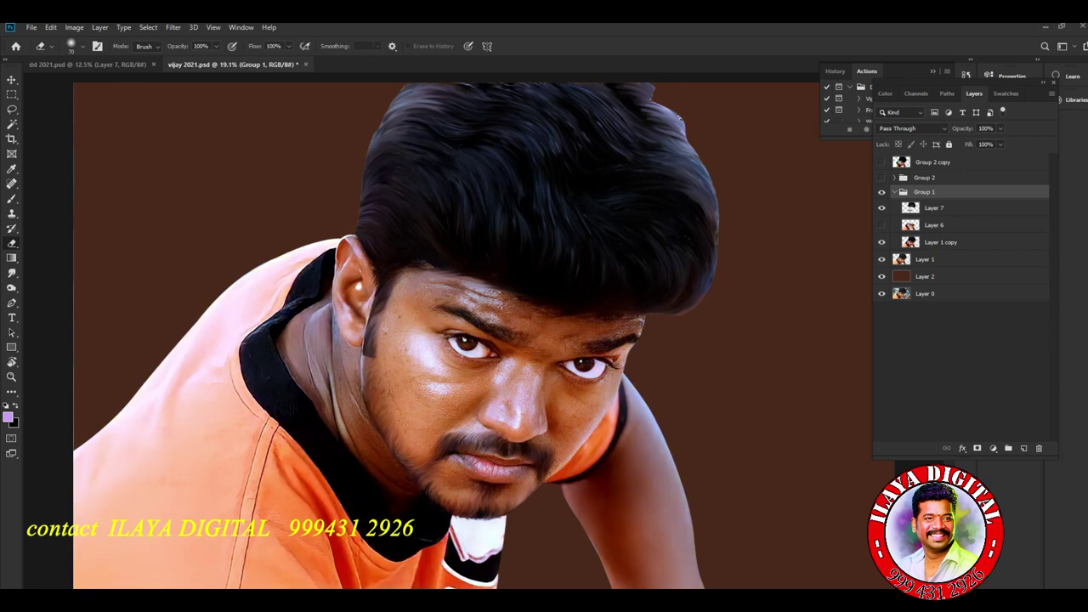
{"action": "left_click", "coordinate": [881, 242]}
{"action": "left_click", "coordinate": [882, 242]}
{"action": "left_click", "coordinate": [881, 242]}
{"action": "left_click", "coordinate": [881, 242]}
{"action": "left_click", "coordinate": [881, 242]}
{"action": "left_click", "coordinate": [882, 243]}
{"action": "left_click", "coordinate": [881, 243]}
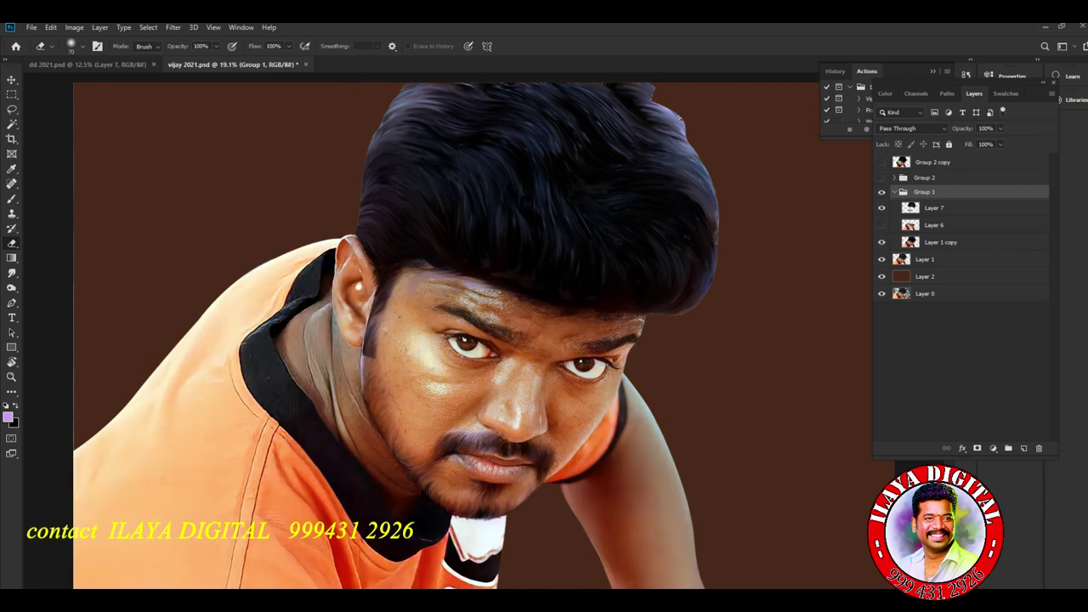
Hide Layer 7, toggle Layer 6 to examine the painted skin, and make both layers visible
{"action": "left_click", "coordinate": [881, 207]}
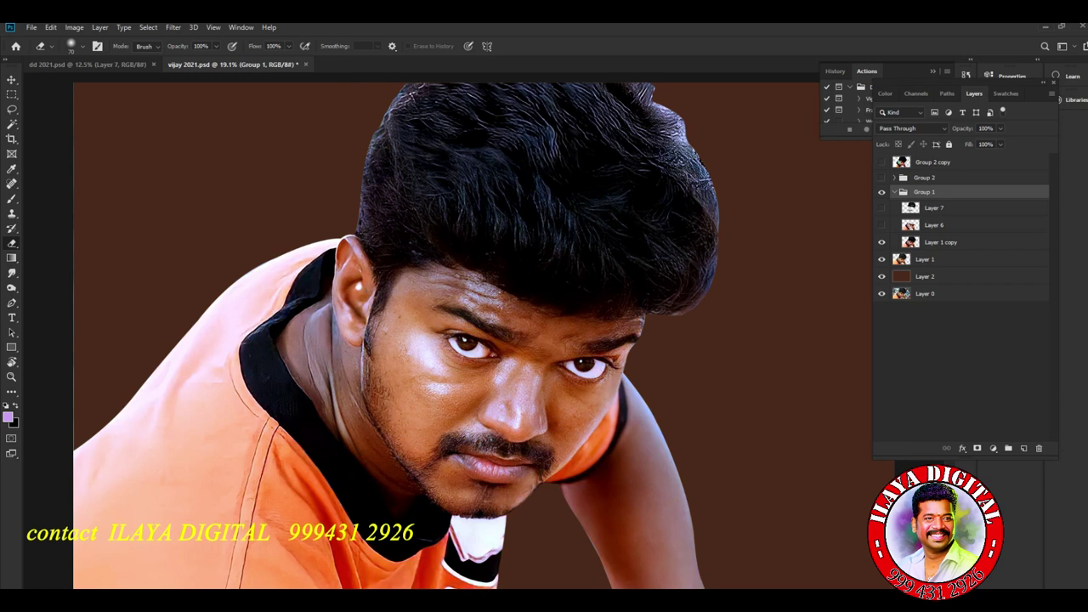
{"action": "scroll", "coordinate": [611, 315], "scroll_direction": "up", "scroll_amount": 3}
{"action": "scroll", "coordinate": [642, 128], "scroll_direction": "down", "scroll_amount": 1}
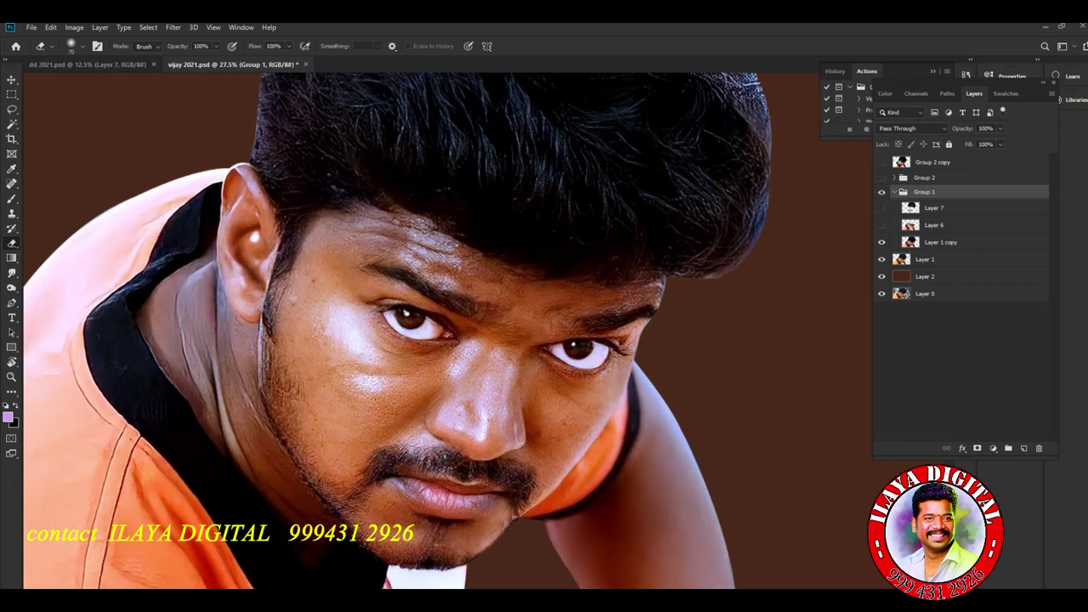
{"action": "left_click", "coordinate": [881, 225]}
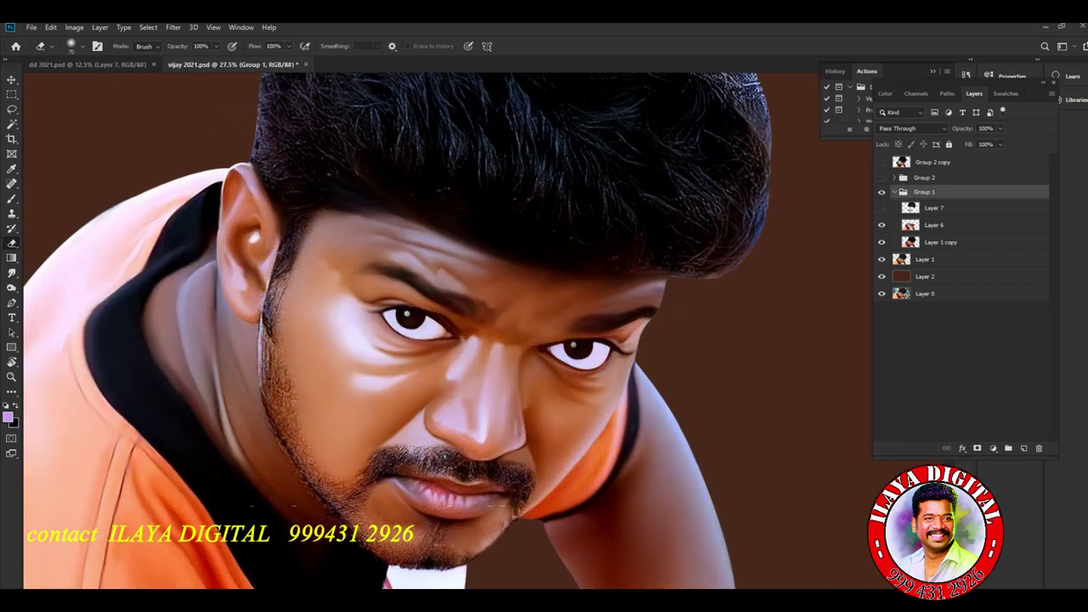
{"action": "left_click", "coordinate": [881, 224]}
{"action": "left_click", "coordinate": [881, 208]}
{"action": "left_click", "coordinate": [881, 208]}
{"action": "left_click", "coordinate": [881, 208]}
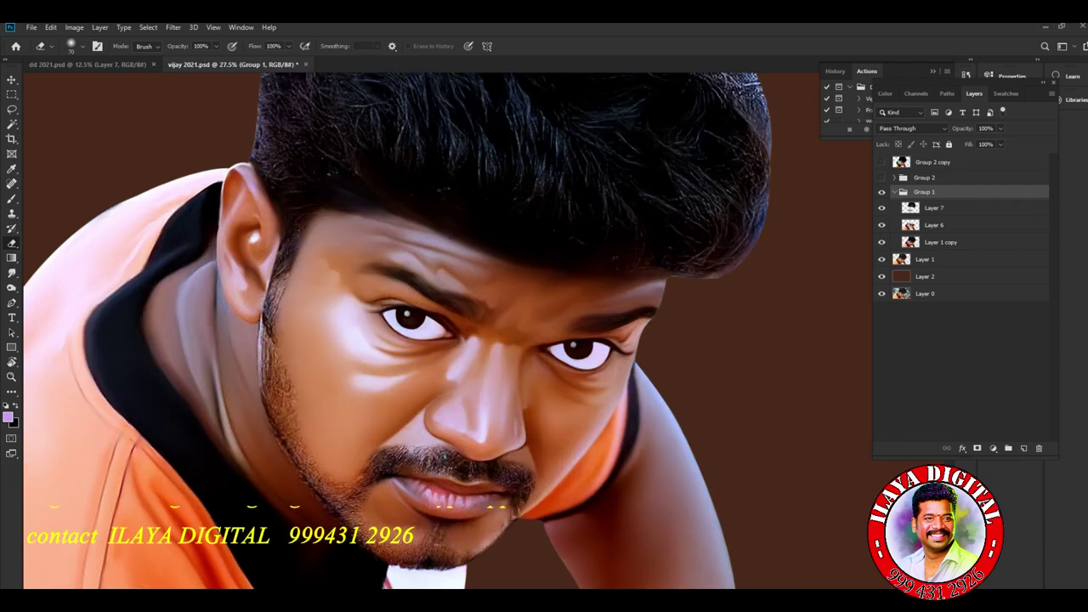
Show and expand Group 2, hide Layer 9 copy, and toggle Layer 8 to compare its effect
{"action": "left_click", "coordinate": [881, 177]}
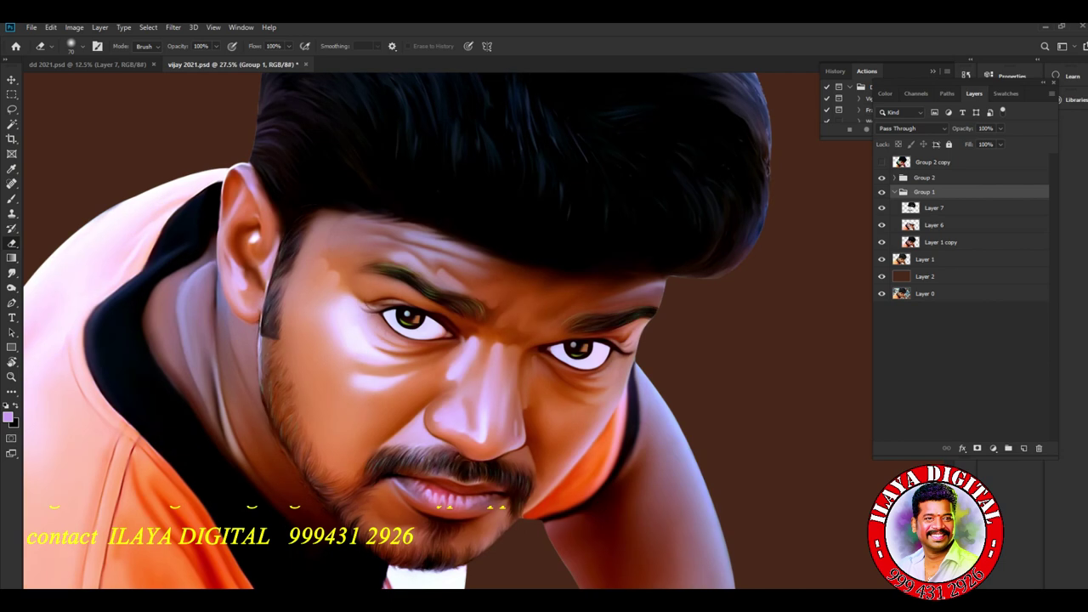
{"action": "left_click", "coordinate": [893, 178]}
{"action": "left_click", "coordinate": [881, 211]}
{"action": "left_click", "coordinate": [881, 228]}
{"action": "left_click", "coordinate": [881, 227]}
{"action": "left_click", "coordinate": [881, 228]}
{"action": "left_click", "coordinate": [882, 228]}
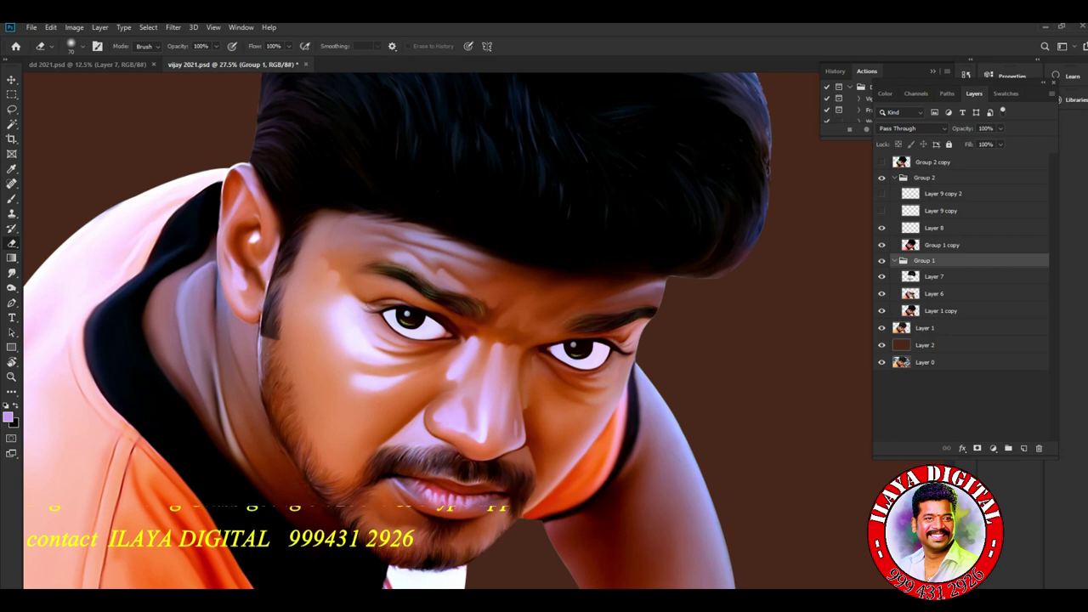
Compare Layer 8 in a close view of the eyes, and show Layer 9 copy and Layer 9 copy 2
{"action": "scroll", "coordinate": [673, 312], "scroll_direction": "up", "scroll_amount": 6}
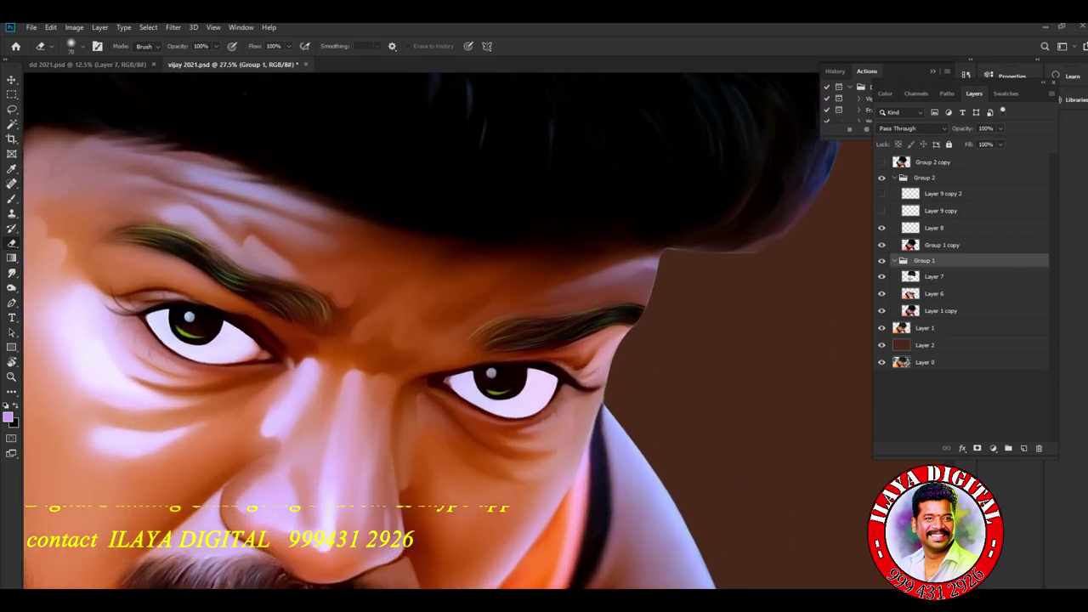
{"action": "left_click", "coordinate": [881, 228]}
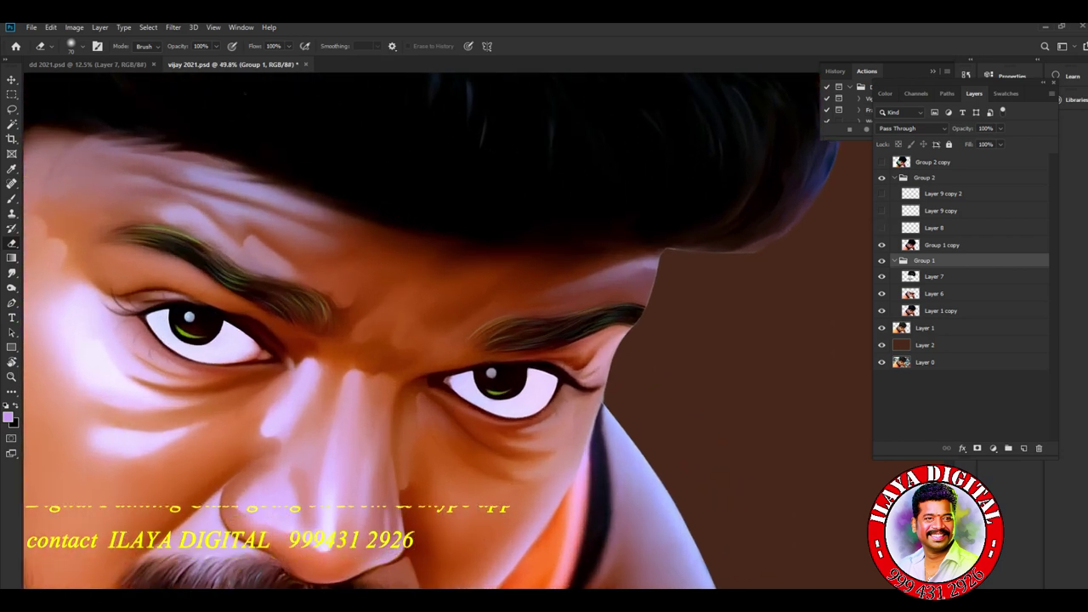
{"action": "left_click", "coordinate": [881, 228]}
{"action": "left_click", "coordinate": [882, 211]}
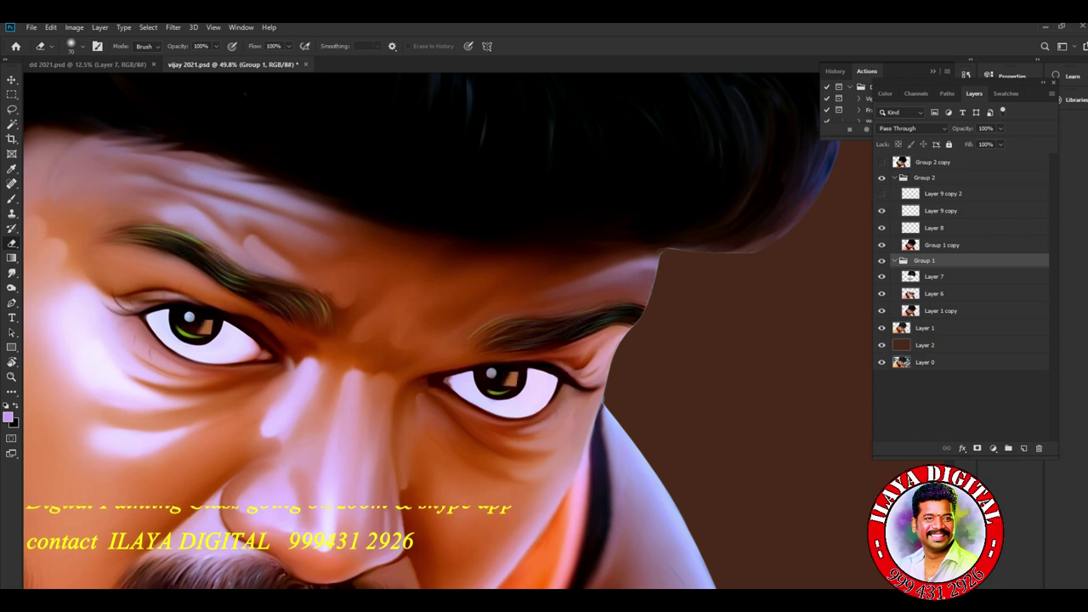
{"action": "left_click_drag", "start_coordinate": [777, 304], "coordinate": [744, 304]}
{"action": "left_click_drag", "start_coordinate": [680, 340], "coordinate": [740, 192]}
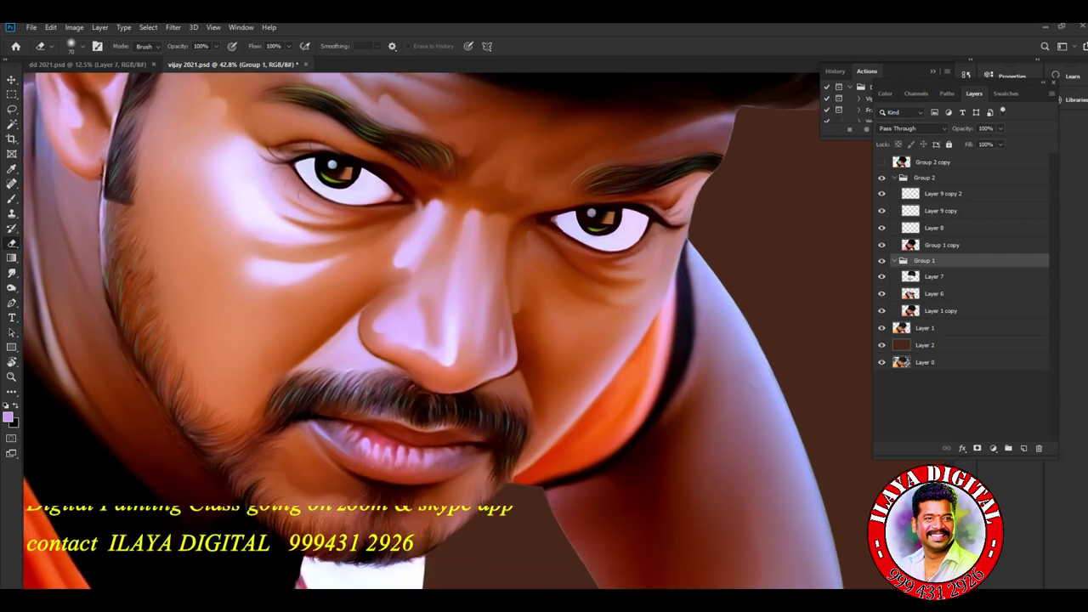
Show Group 2 copy and examine the finished painting of the eyes, eyebrows, ear and hair up close
{"action": "left_click", "coordinate": [881, 162]}
{"action": "scroll", "coordinate": [748, 353], "scroll_direction": "down", "scroll_amount": 2}
{"action": "scroll", "coordinate": [749, 352], "scroll_direction": "up", "scroll_amount": 1}
{"action": "scroll", "coordinate": [749, 352], "scroll_direction": "up", "scroll_amount": 3}
{"action": "scroll", "coordinate": [447, 330], "scroll_direction": "down", "scroll_amount": 1}
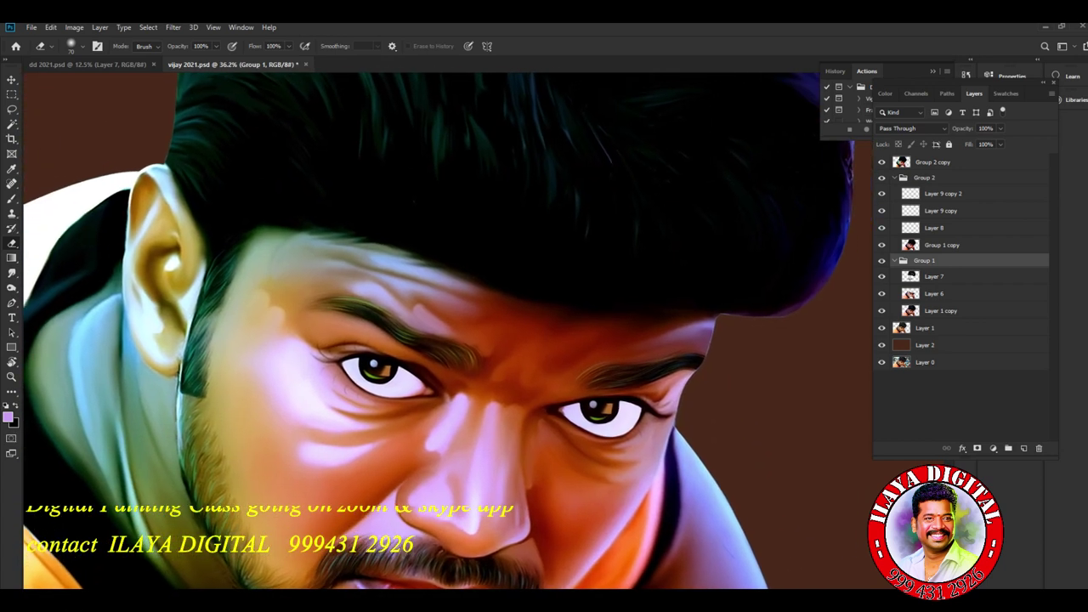
{"action": "scroll", "coordinate": [447, 330], "scroll_direction": "up", "scroll_amount": 2}
{"action": "scroll", "coordinate": [448, 330], "scroll_direction": "down", "scroll_amount": 1}
{"action": "scroll", "coordinate": [448, 331], "scroll_direction": "down", "scroll_amount": 1}
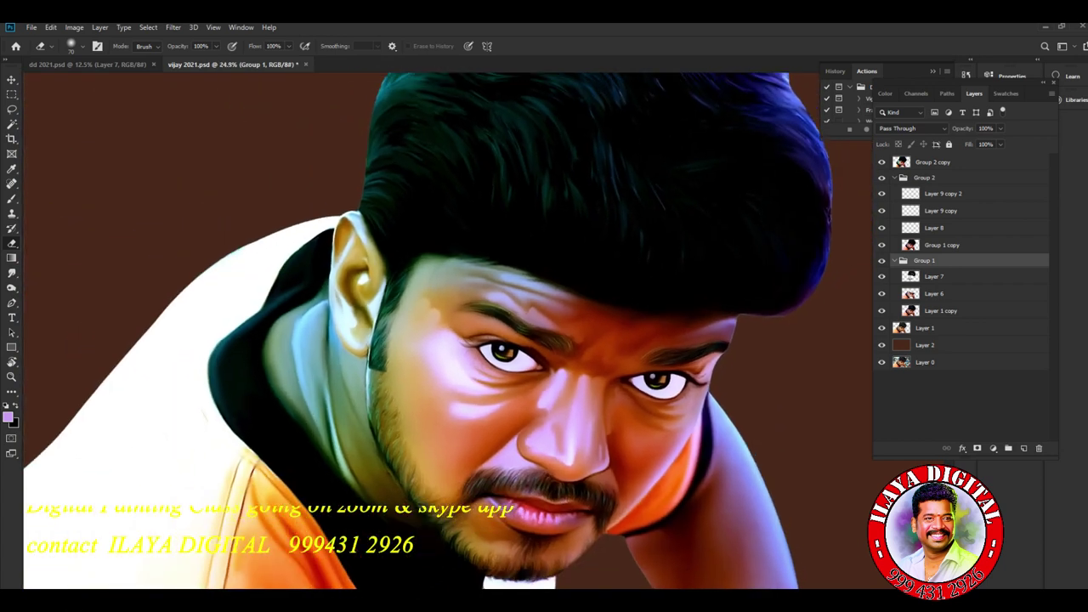
{"action": "scroll", "coordinate": [557, 357], "scroll_direction": "up", "scroll_amount": 10}
{"action": "scroll", "coordinate": [558, 357], "scroll_direction": "down", "scroll_amount": 1}
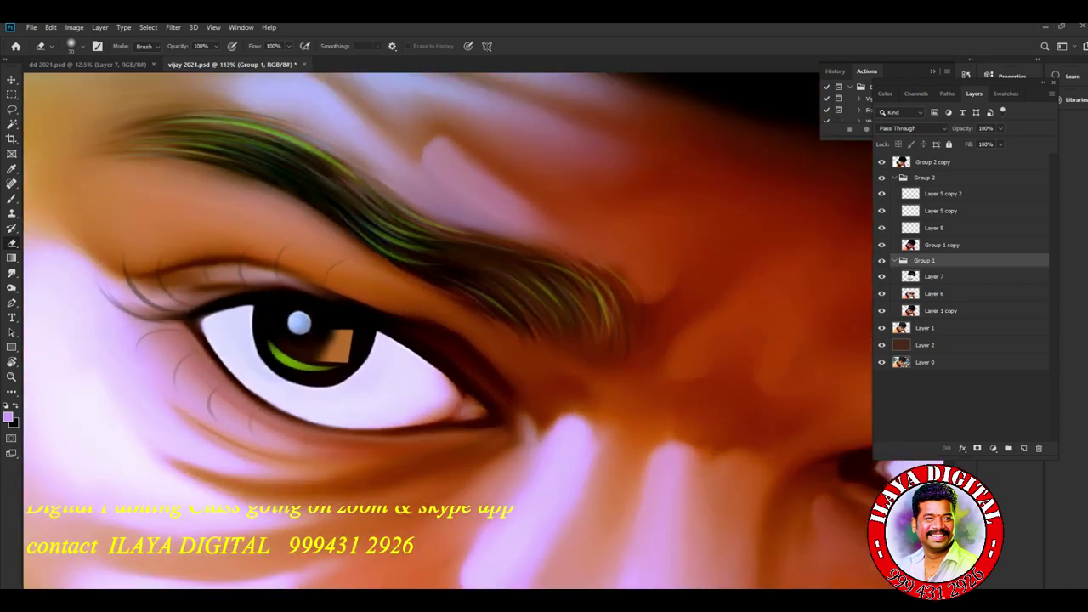
{"action": "scroll", "coordinate": [545, 300], "scroll_direction": "up", "scroll_amount": 2}
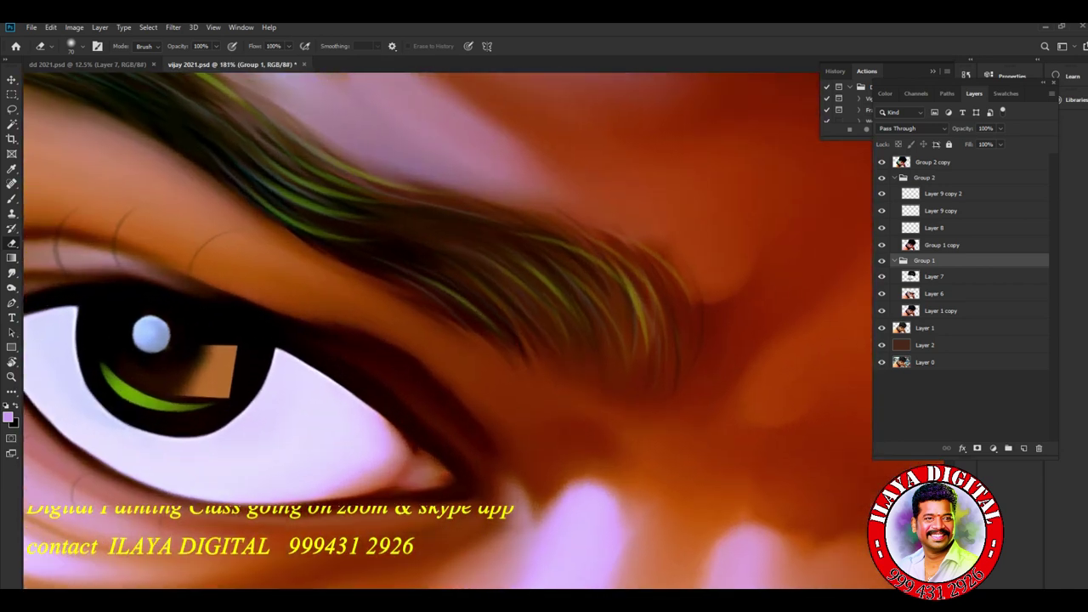
{"action": "scroll", "coordinate": [544, 331], "scroll_direction": "down", "scroll_amount": 3}
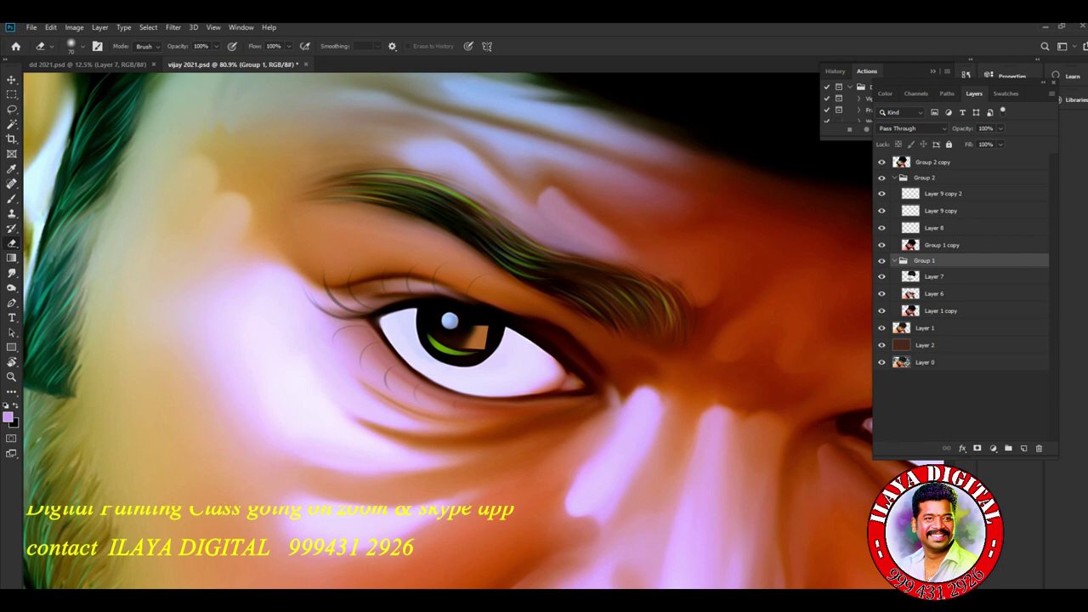
{"action": "scroll", "coordinate": [749, 316], "scroll_direction": "down", "scroll_amount": 2}
{"action": "left_click_drag", "start_coordinate": [747, 316], "coordinate": [594, 517]}
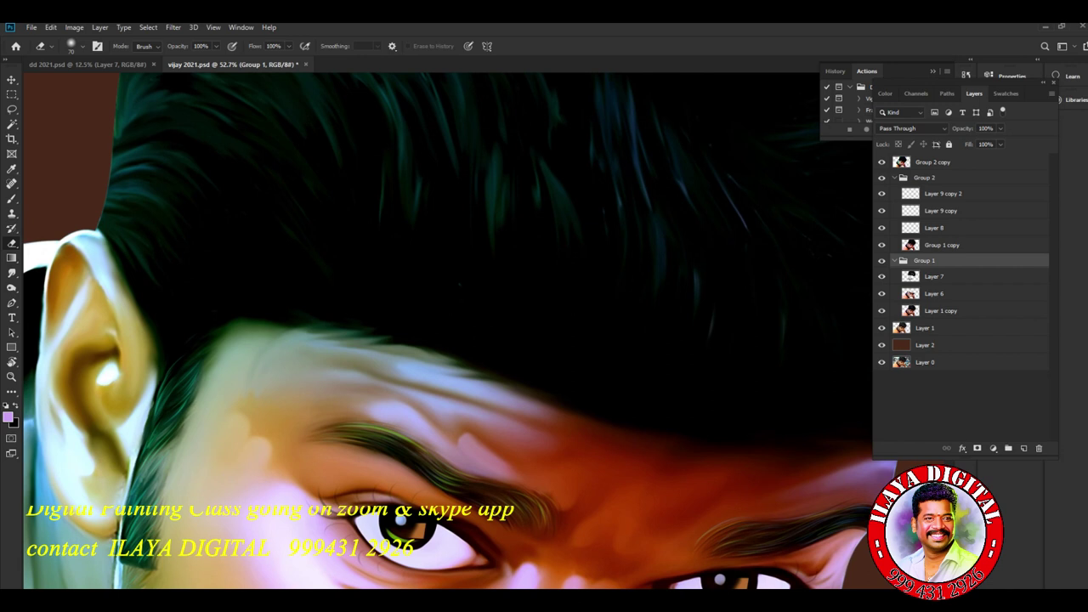
Collapse Group 2 and select it
{"action": "left_click", "coordinate": [894, 177]}
{"action": "left_click", "coordinate": [925, 178]}
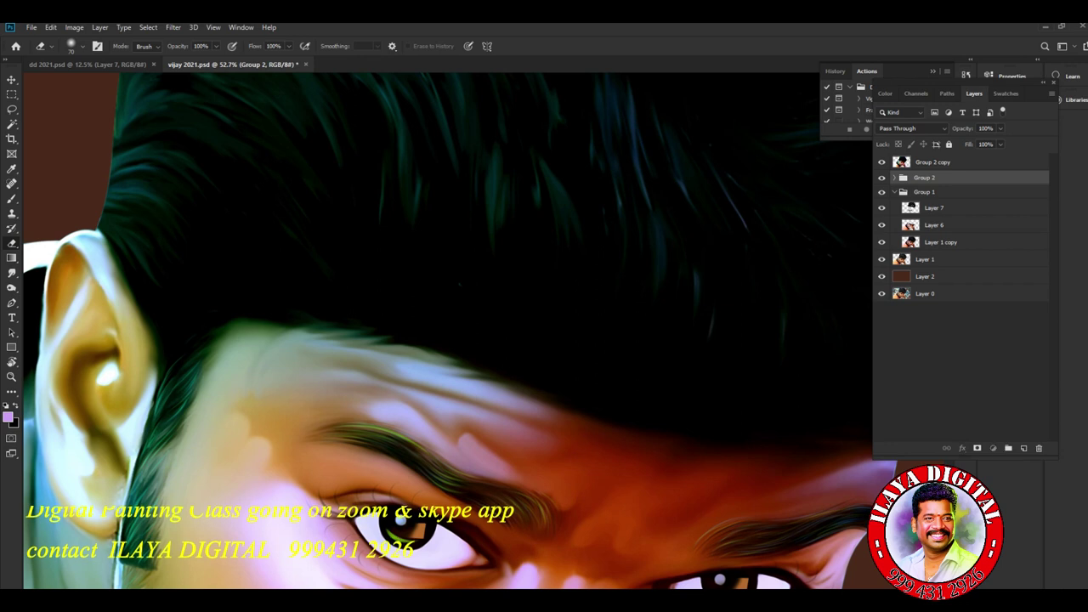
Add a new normal layer with the default name above Group 2 copy
{"action": "left_click", "coordinate": [933, 163]}
{"action": "key", "text": "ctrl+shift+n"}
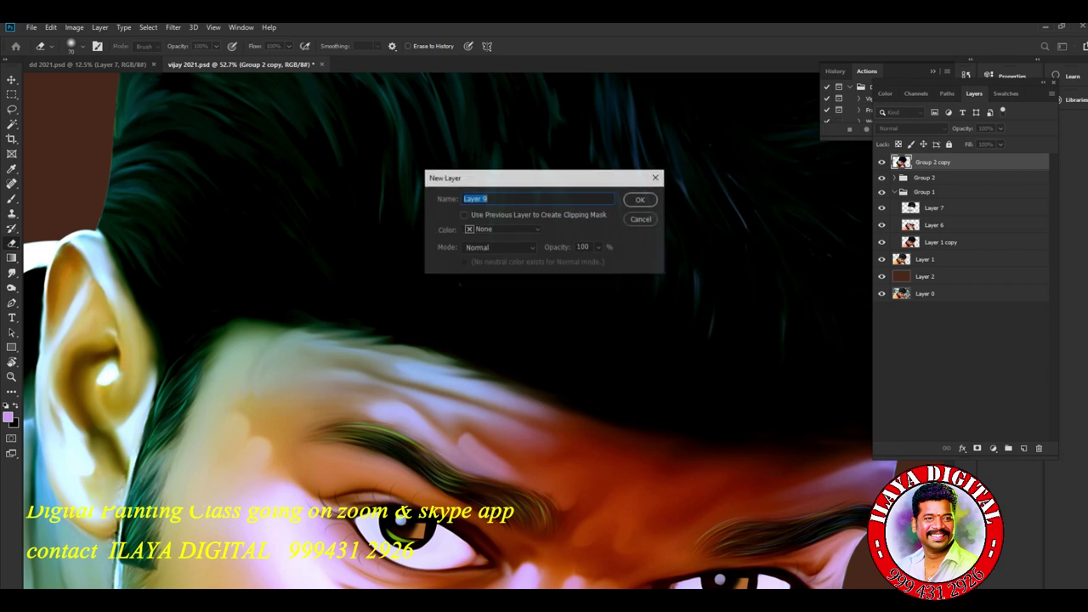
{"action": "key", "text": "Return"}
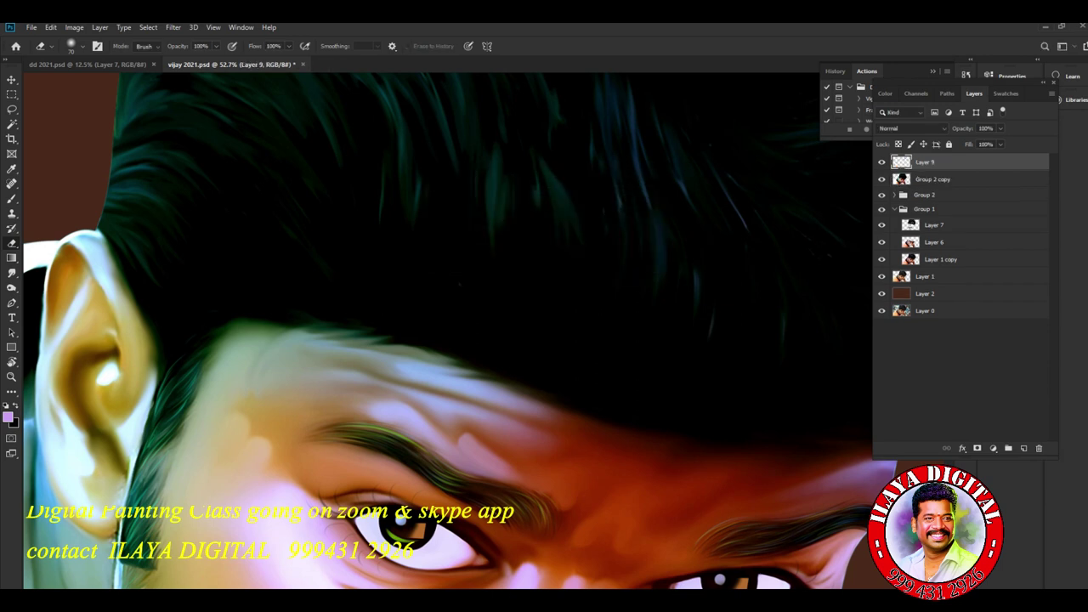
Rotate the canvas view to -35° around the hair and switch to the Smudge tool
{"action": "key", "text": "r"}
{"action": "left_click_drag", "start_coordinate": [671, 340], "coordinate": [656, 264]}
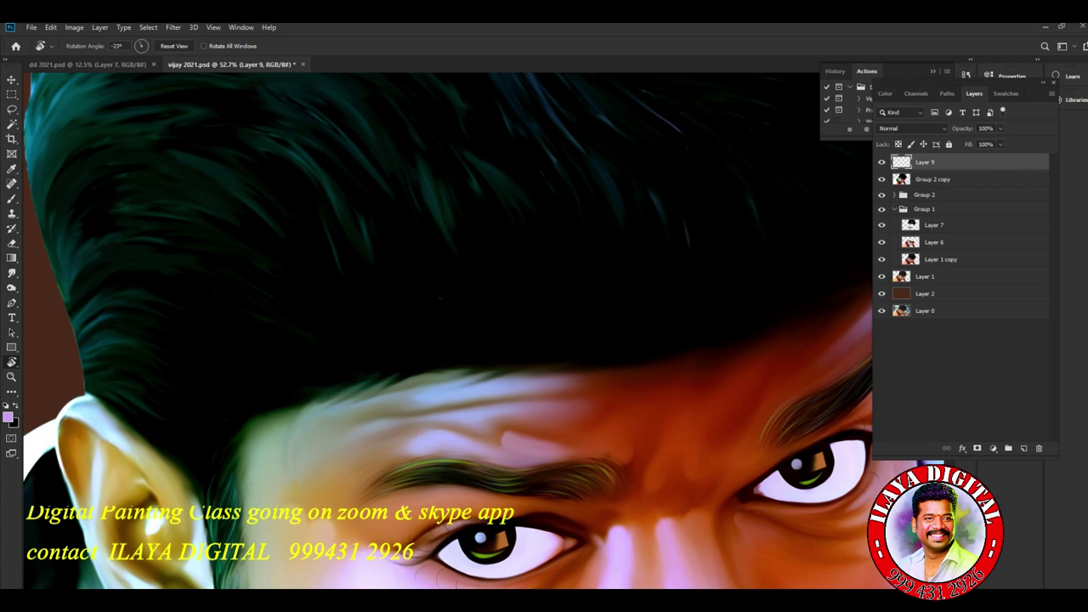
{"action": "left_click_drag", "start_coordinate": [587, 285], "coordinate": [599, 308]}
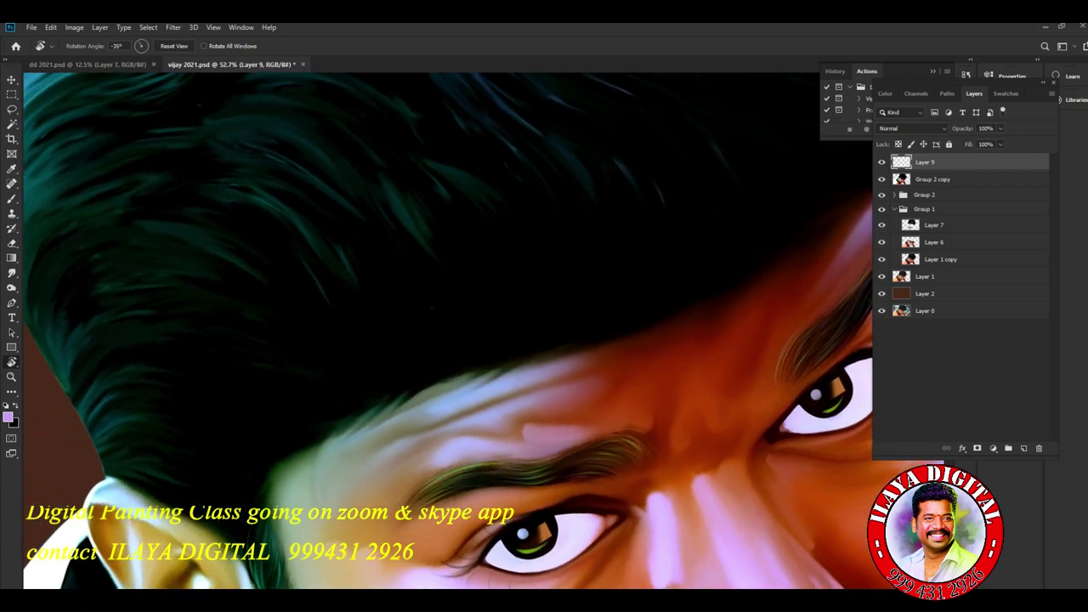
{"action": "scroll", "coordinate": [468, 263], "scroll_direction": "up", "scroll_amount": 3}
{"action": "scroll", "coordinate": [468, 264], "scroll_direction": "down", "scroll_amount": 4}
{"action": "scroll", "coordinate": [467, 264], "scroll_direction": "up", "scroll_amount": 4}
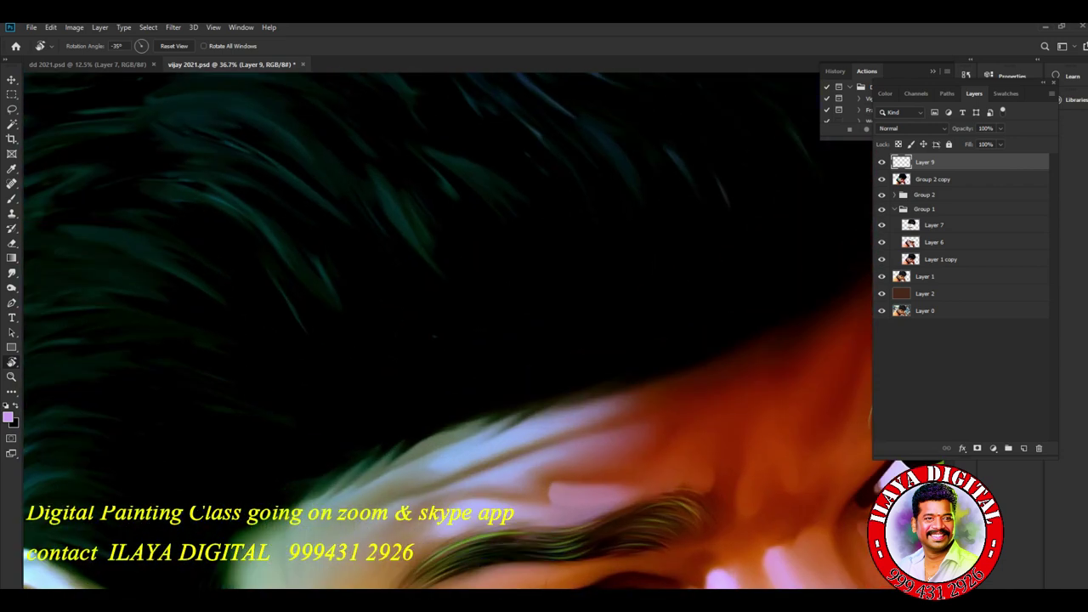
{"action": "scroll", "coordinate": [525, 290], "scroll_direction": "down", "scroll_amount": 4}
{"action": "scroll", "coordinate": [526, 291], "scroll_direction": "up", "scroll_amount": 2}
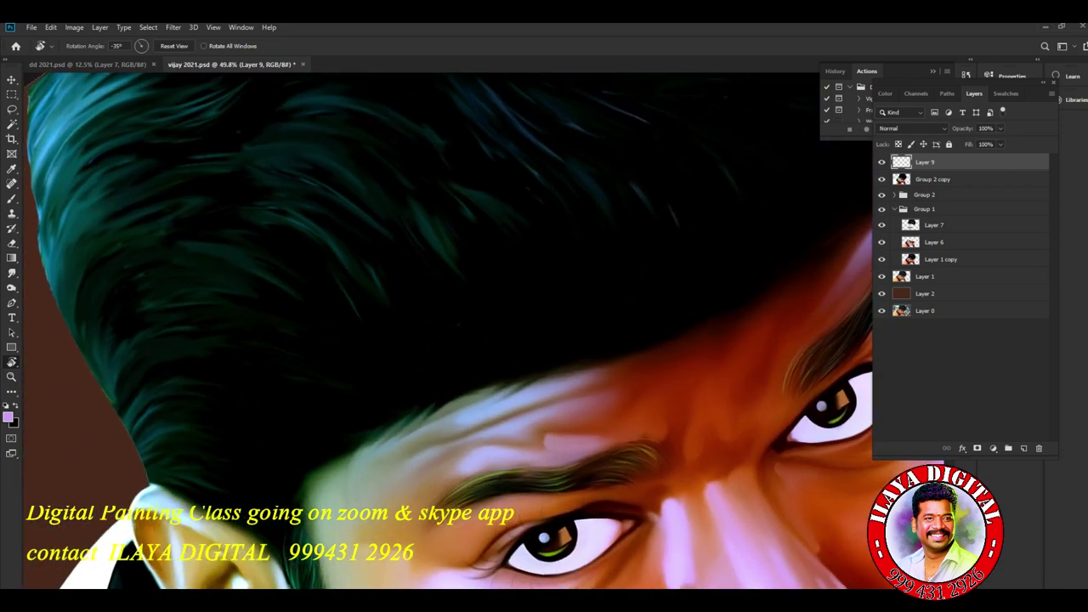
{"action": "key", "text": "r"}
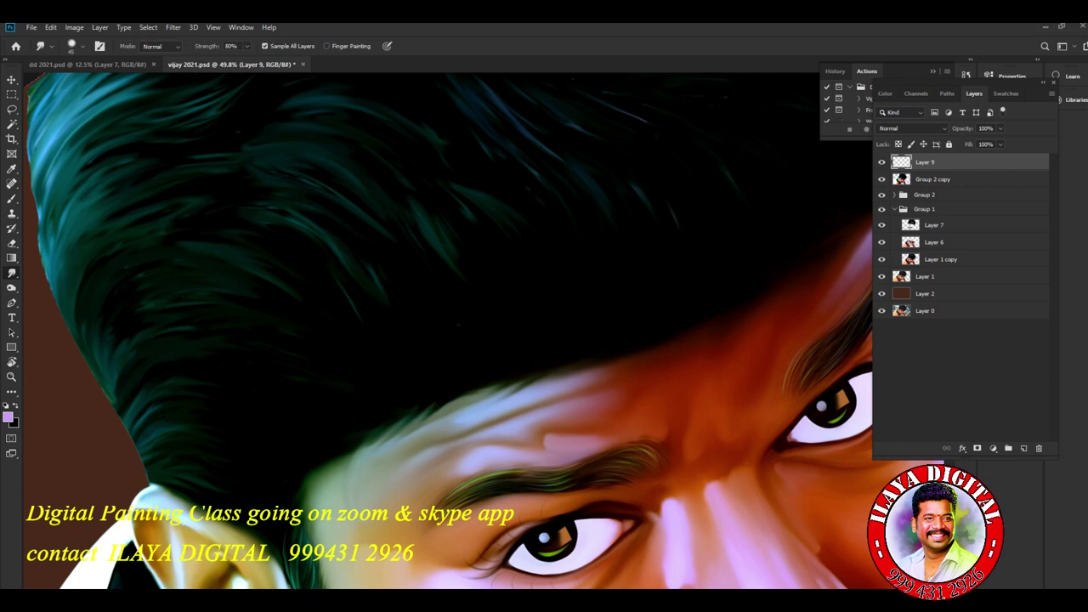
Hide Group 2 copy, Group 2 and the three layers inside Group 1, keeping Group 1 itself on
{"action": "left_click", "coordinate": [881, 196]}
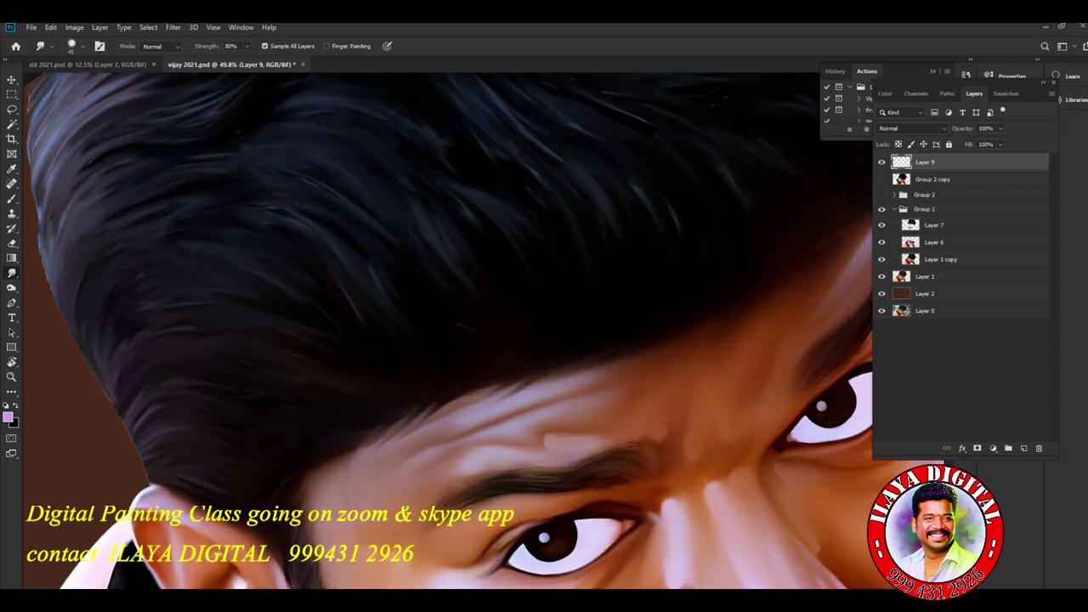
{"action": "left_click", "coordinate": [881, 209]}
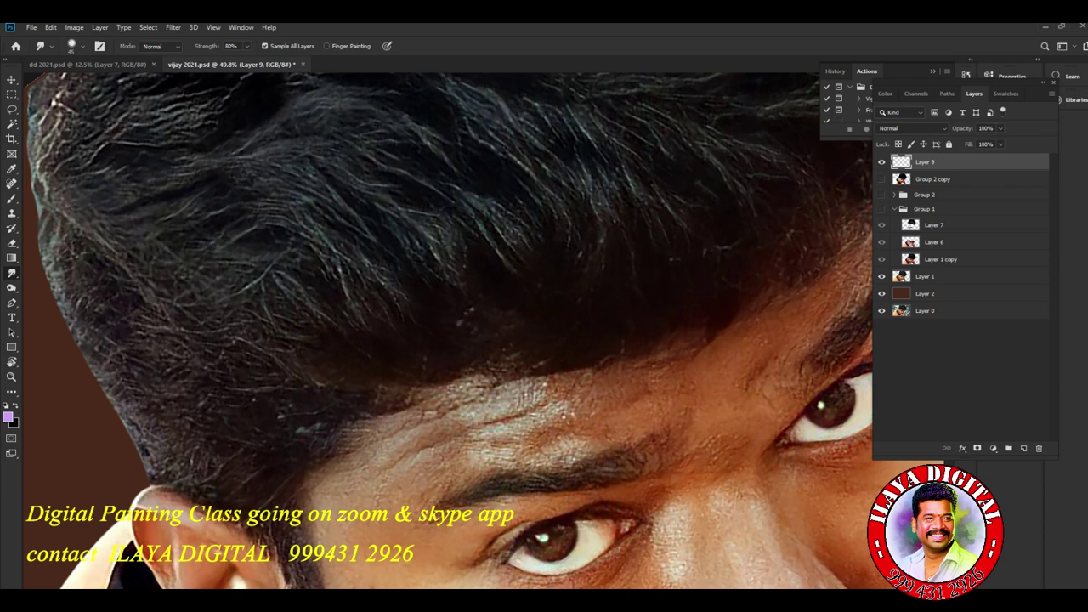
{"action": "left_click", "coordinate": [882, 209]}
{"action": "left_click", "coordinate": [881, 259]}
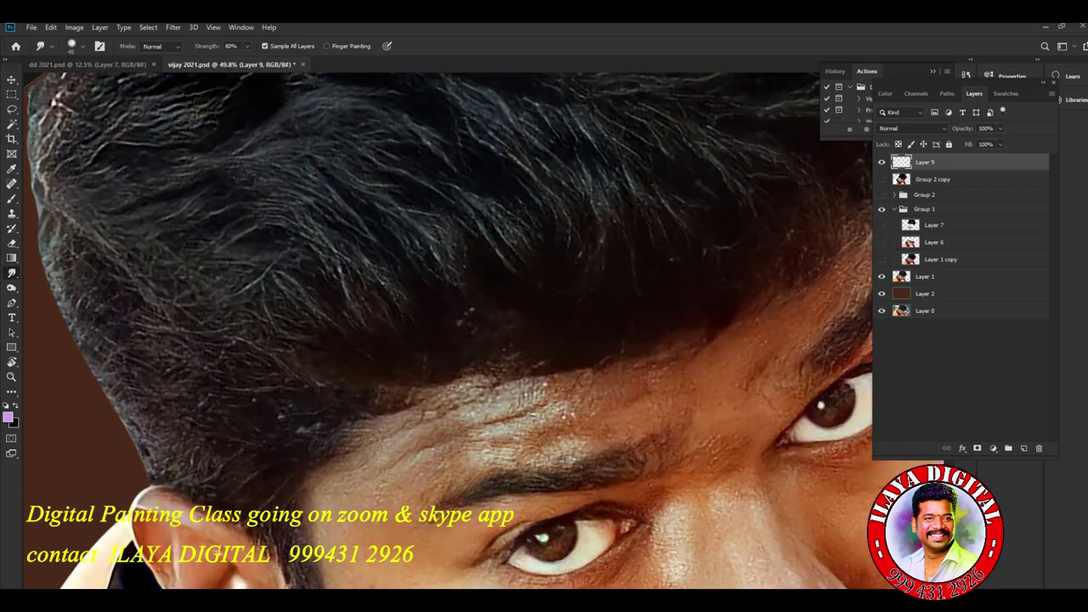
Choose the Triangle - Dots smudge brush at 45 px and open its brush settings
{"action": "left_click_drag", "start_coordinate": [441, 357], "coordinate": [508, 278]}
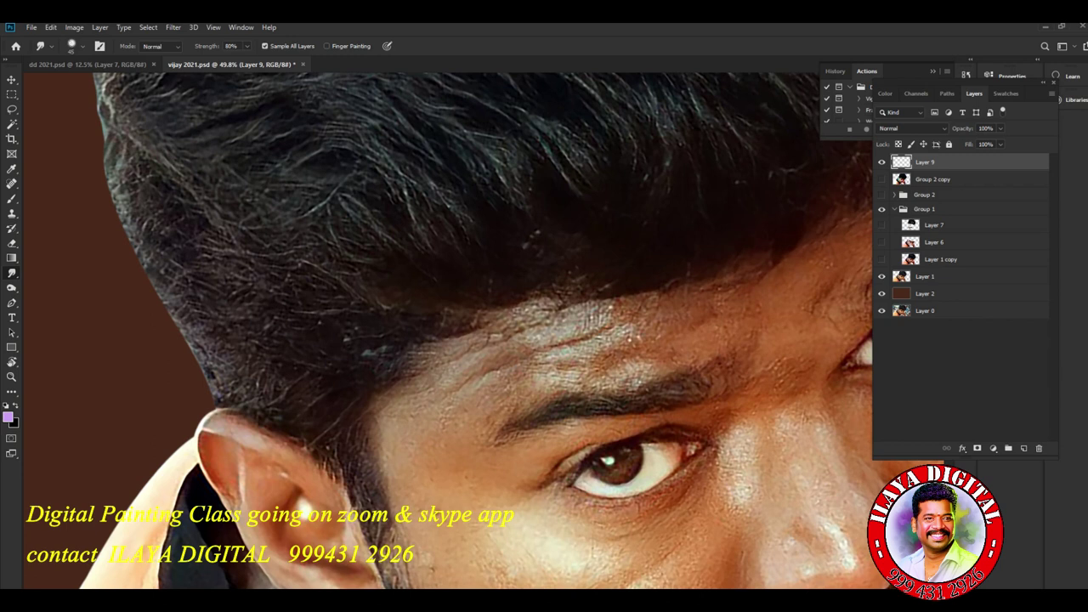
{"action": "right_click", "coordinate": [460, 267]}
{"action": "left_click", "coordinate": [749, 470]}
{"action": "key", "text": "Return"}
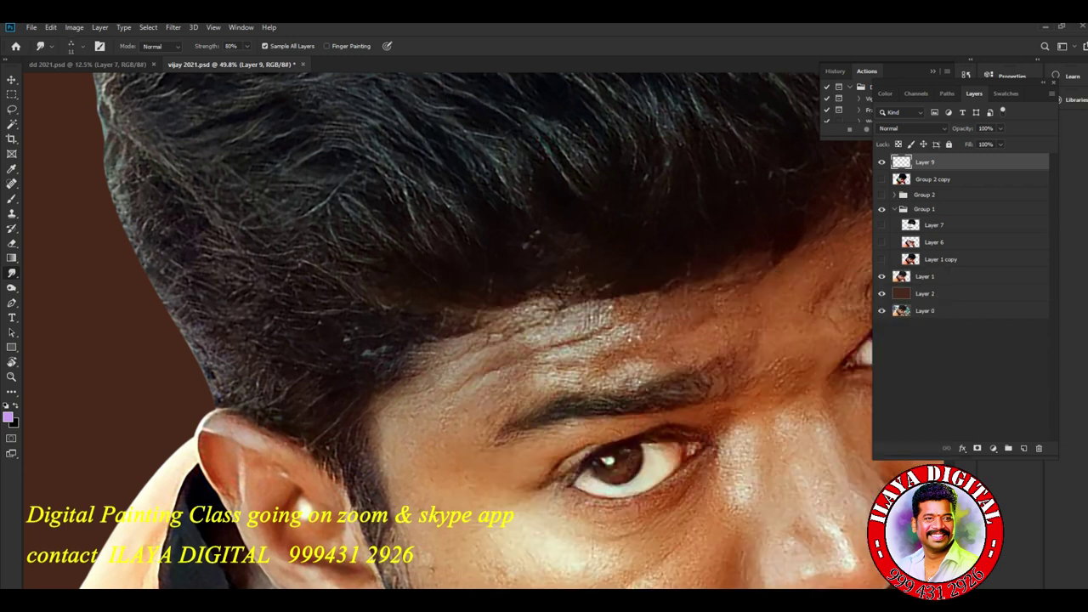
{"action": "scroll", "coordinate": [448, 307], "scroll_direction": "up", "scroll_amount": 3}
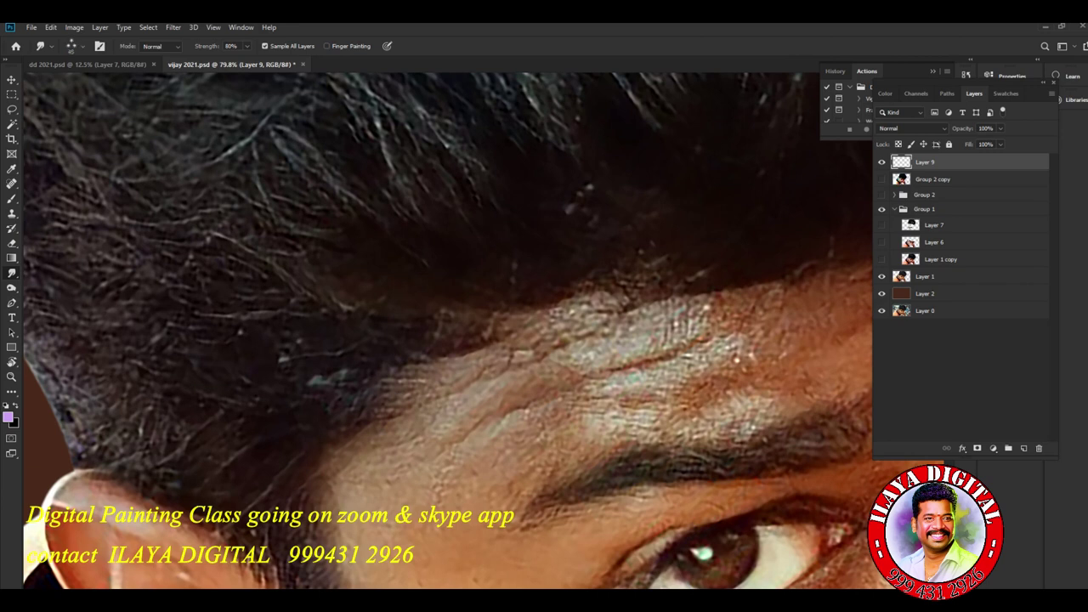
{"action": "key", "text": "F5"}
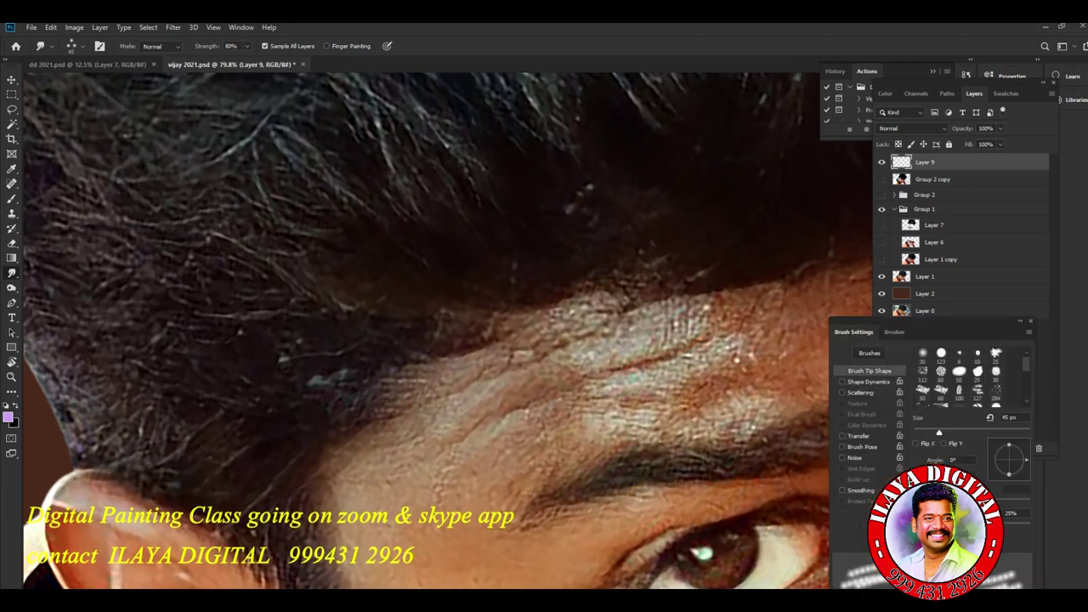
{"action": "mouse_move", "coordinate": [853, 331]}
{"action": "left_mouse_down"}
{"action": "mouse_move", "coordinate": [800, 124]}
{"action": "mouse_move", "coordinate": [900, 246]}
{"action": "mouse_move", "coordinate": [847, 249]}
{"action": "left_mouse_up"}
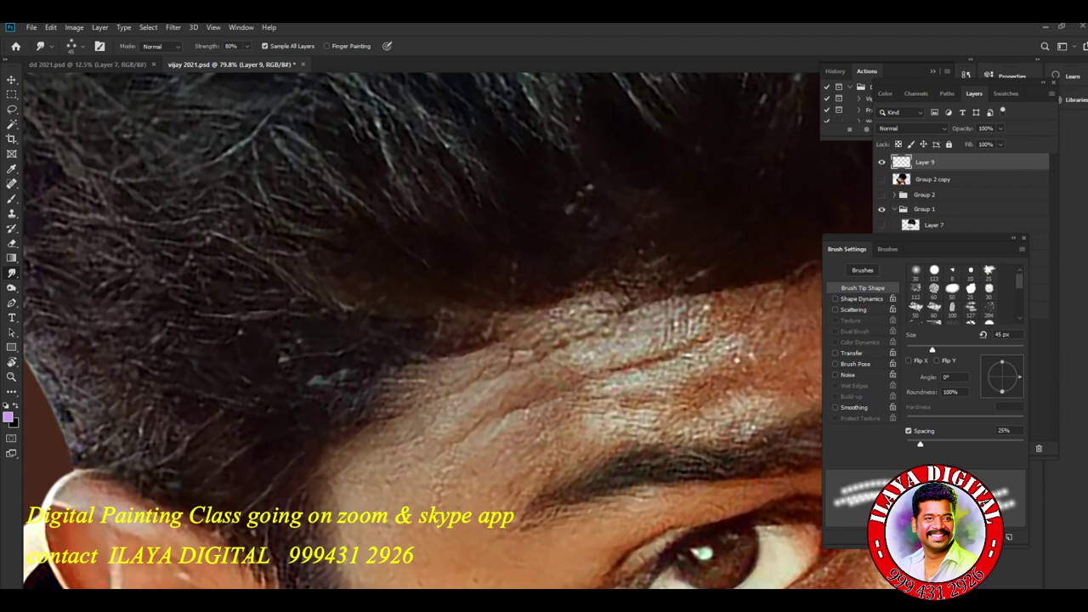
Rotate the canvas view to -47° over the hair and return to the Smudge tool
{"action": "key", "text": "r"}
{"action": "left_click_drag", "start_coordinate": [646, 340], "coordinate": [642, 303]}
{"action": "left_click_drag", "start_coordinate": [481, 338], "coordinate": [481, 337]}
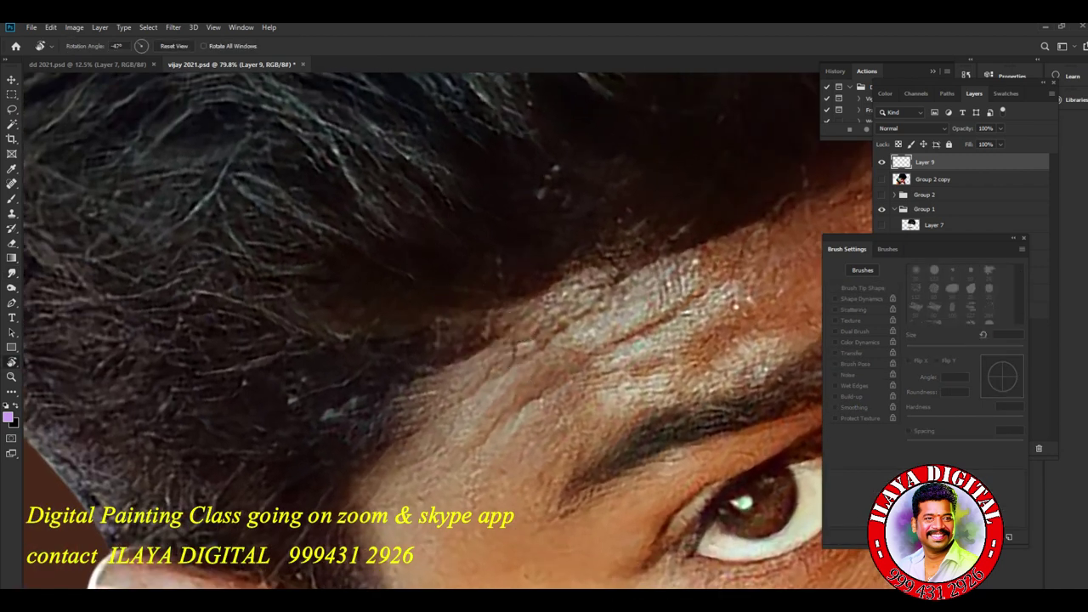
{"action": "scroll", "coordinate": [457, 329], "scroll_direction": "down", "scroll_amount": 4}
{"action": "left_click_drag", "start_coordinate": [476, 272], "coordinate": [382, 404]}
{"action": "left_click_drag", "start_coordinate": [928, 239], "coordinate": [929, 238]}
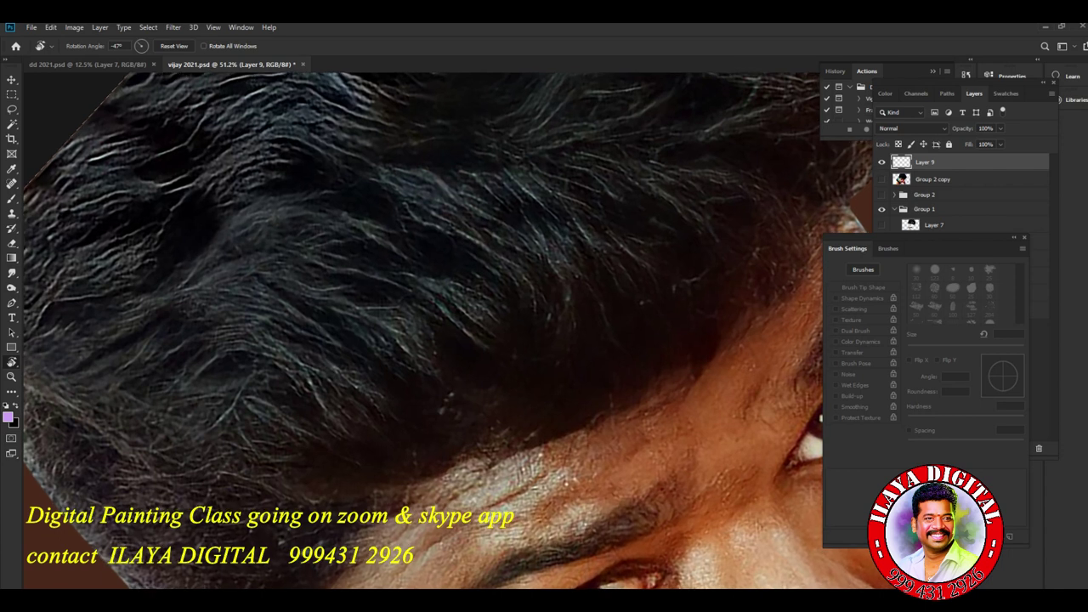
{"action": "key", "text": "r"}
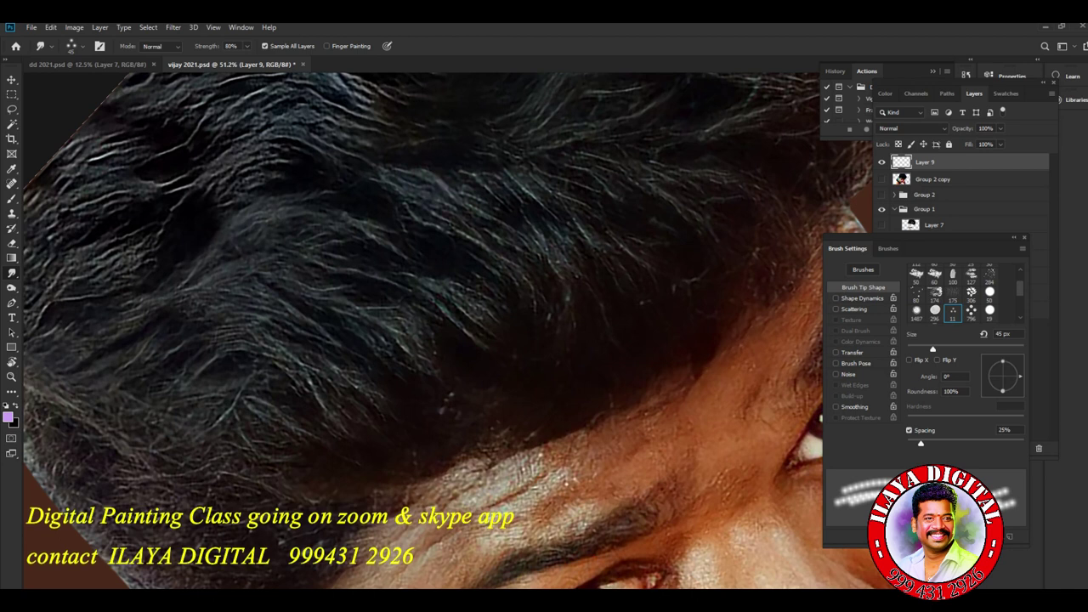
Select the Triangle - Dots brush again, enlarge it to 80 px and close the brush settings
{"action": "right_click", "coordinate": [469, 207]}
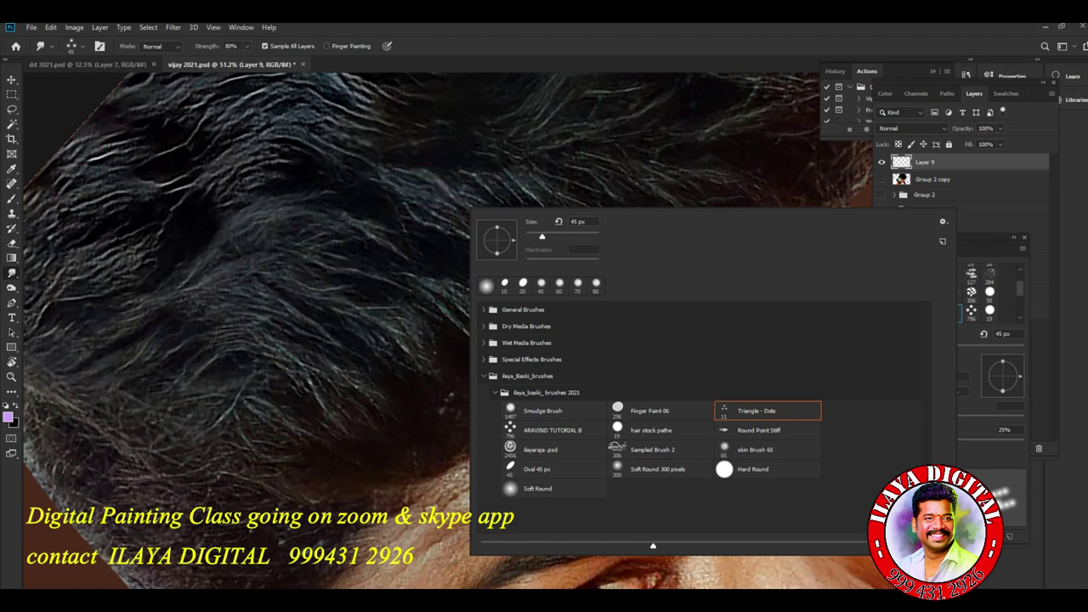
{"action": "left_click", "coordinate": [768, 412]}
{"action": "key", "text": "Return"}
{"action": "key", "text": "bracketright"}
{"action": "key", "text": "bracketright"}
{"action": "key", "text": "bracketright"}
{"action": "key", "text": "bracketright"}
{"action": "key", "text": "bracketright"}
{"action": "key", "text": "bracketright"}
{"action": "key", "text": "bracketright"}
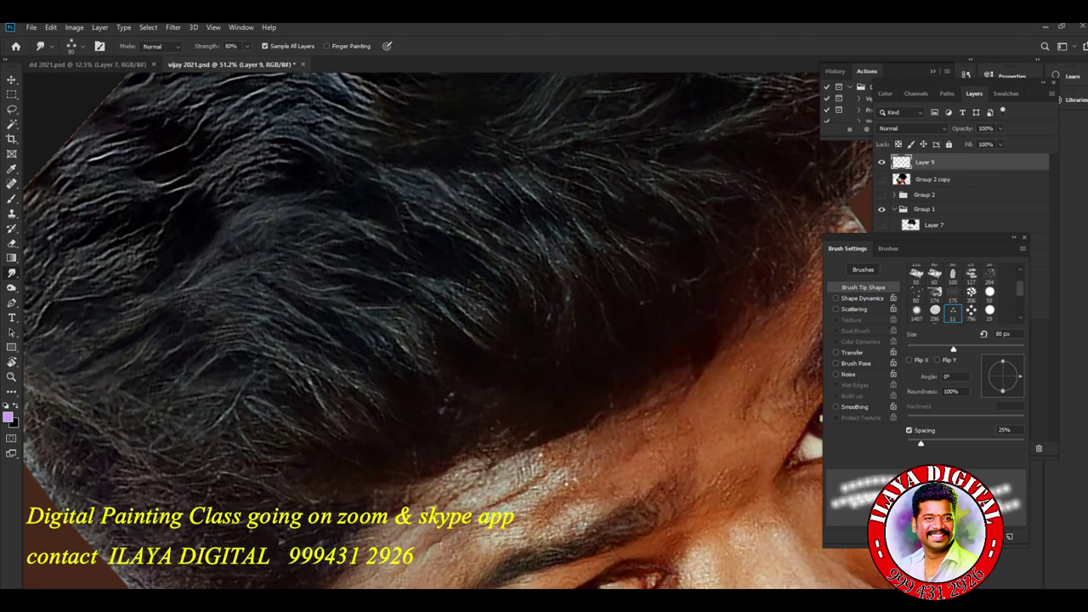
{"action": "key", "text": "F5"}
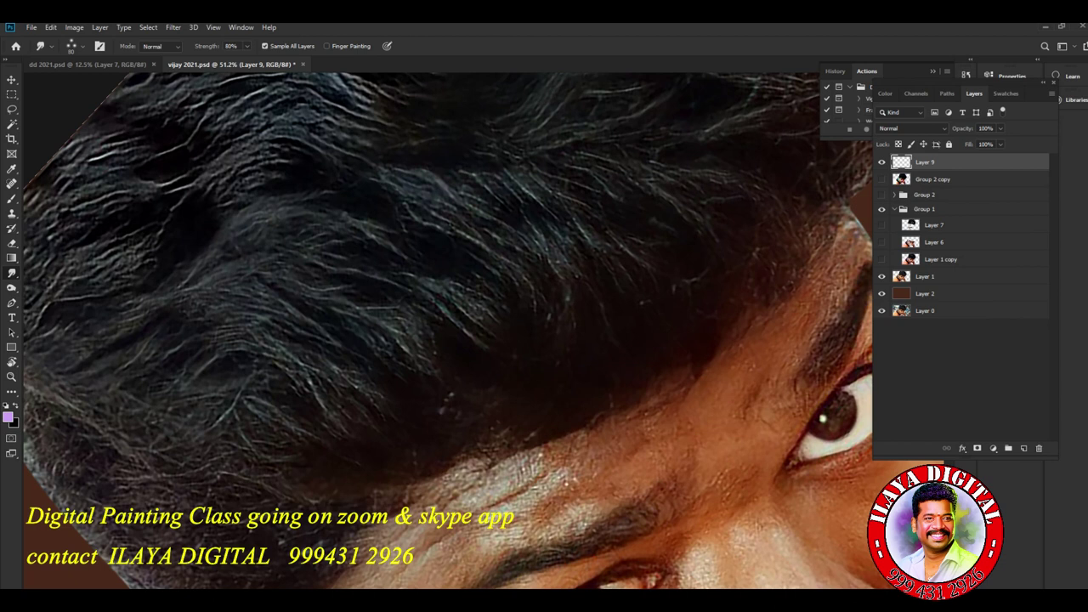
Smudge the hair strands above the forehead on Layer 9 with long strokes following the hair's curve
{"action": "key", "text": "F6"}
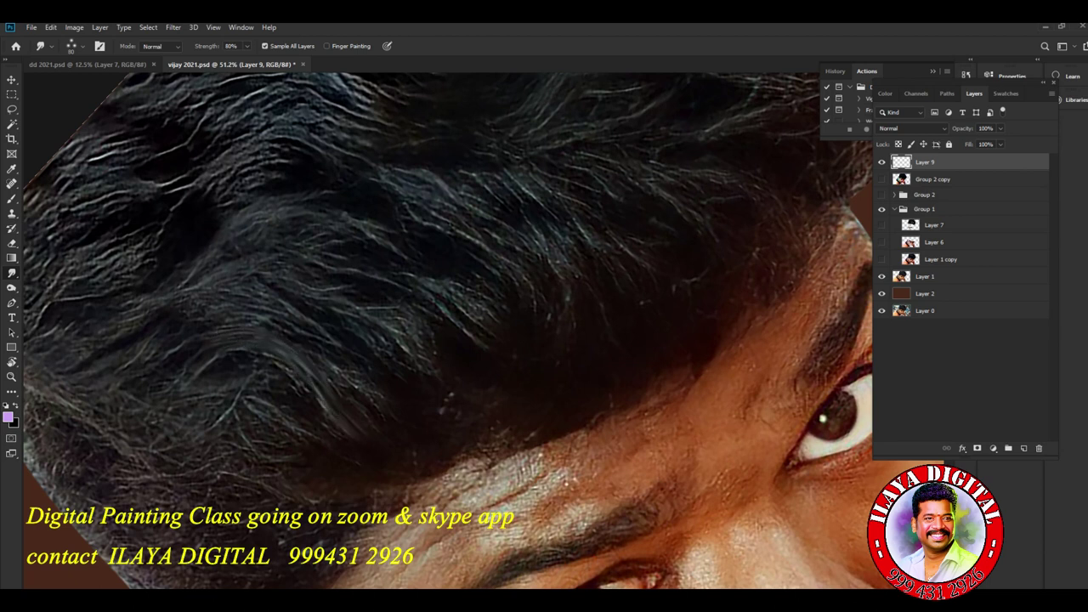
{"action": "mouse_move", "coordinate": [386, 414]}
{"action": "left_mouse_down"}
{"action": "mouse_move", "coordinate": [339, 367]}
{"action": "mouse_move", "coordinate": [255, 328]}
{"action": "left_mouse_up"}
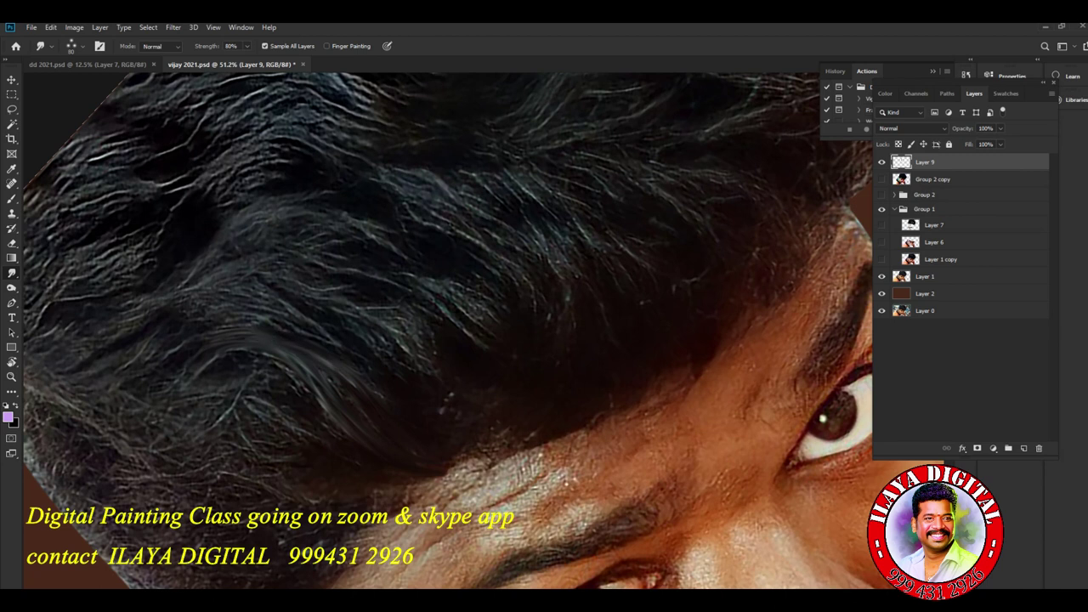
{"action": "mouse_move", "coordinate": [403, 409]}
{"action": "left_mouse_down"}
{"action": "mouse_move", "coordinate": [336, 342]}
{"action": "mouse_move", "coordinate": [232, 317]}
{"action": "left_mouse_up"}
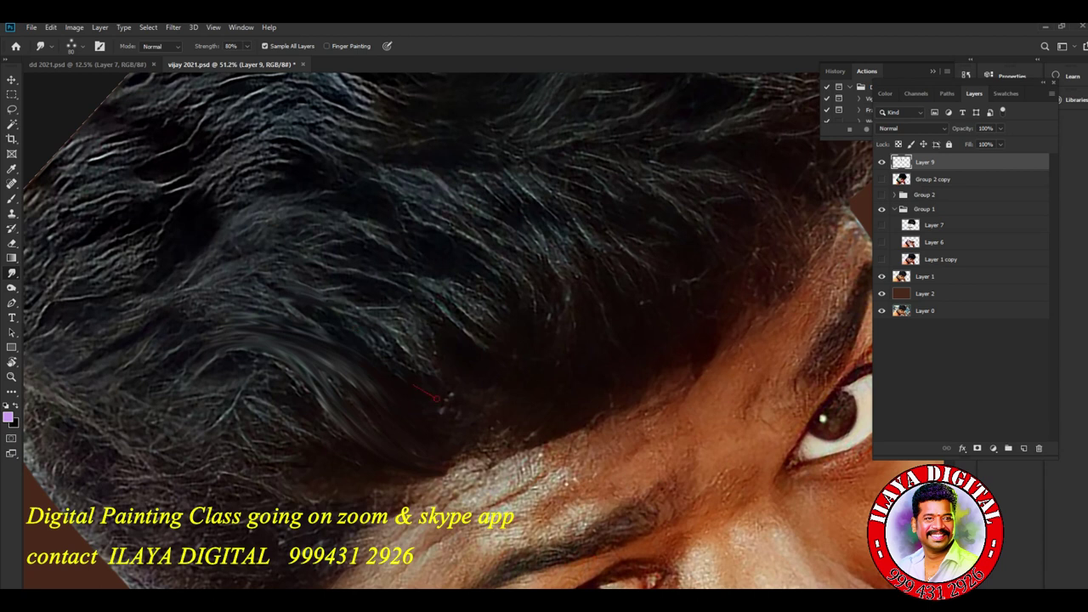
{"action": "left_click_drag", "start_coordinate": [453, 401], "coordinate": [348, 294]}
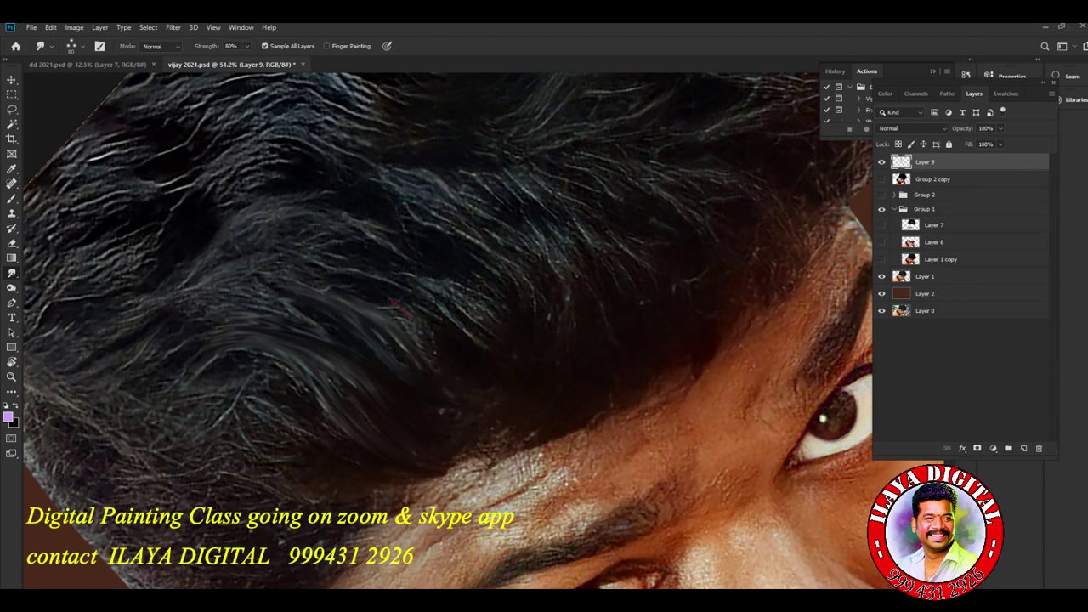
{"action": "mouse_move", "coordinate": [435, 350]}
{"action": "left_mouse_down"}
{"action": "mouse_move", "coordinate": [407, 317]}
{"action": "mouse_move", "coordinate": [341, 287]}
{"action": "left_mouse_up"}
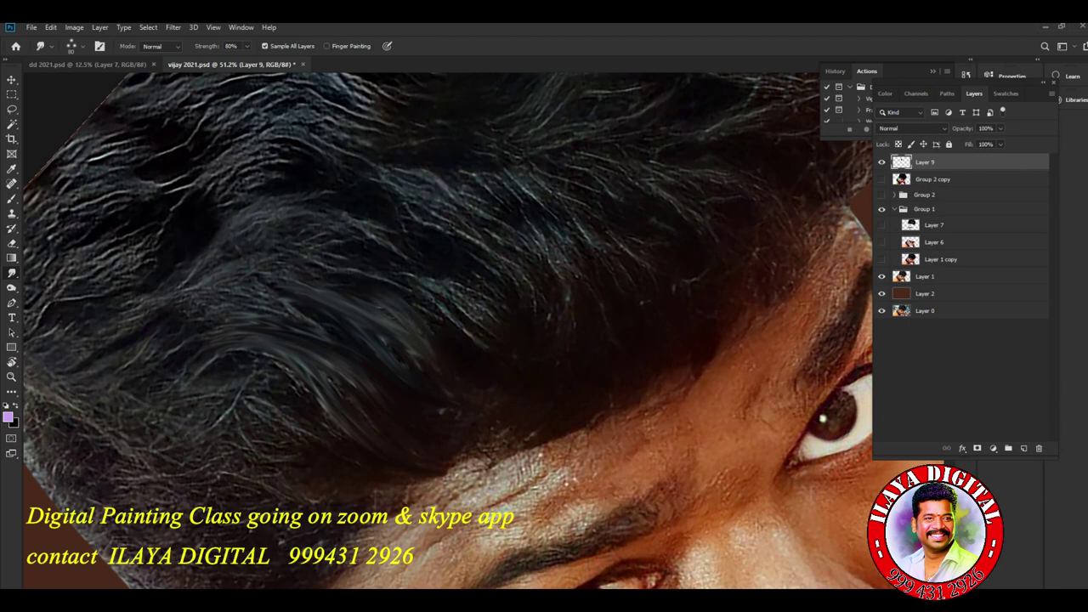
Check the smudged strands up close and smudge another lock of hair just below them
{"action": "scroll", "coordinate": [598, 221], "scroll_direction": "up", "scroll_amount": 4}
{"action": "left_click_drag", "start_coordinate": [432, 461], "coordinate": [654, 289]}
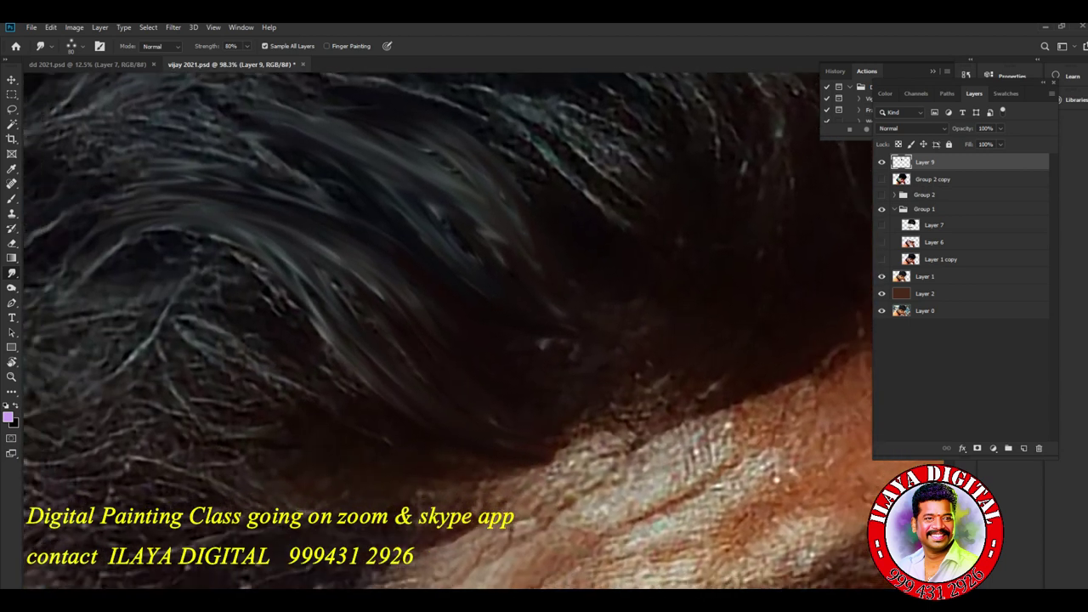
{"action": "scroll", "coordinate": [654, 288], "scroll_direction": "down", "scroll_amount": 4}
{"action": "scroll", "coordinate": [420, 331], "scroll_direction": "down", "scroll_amount": 3}
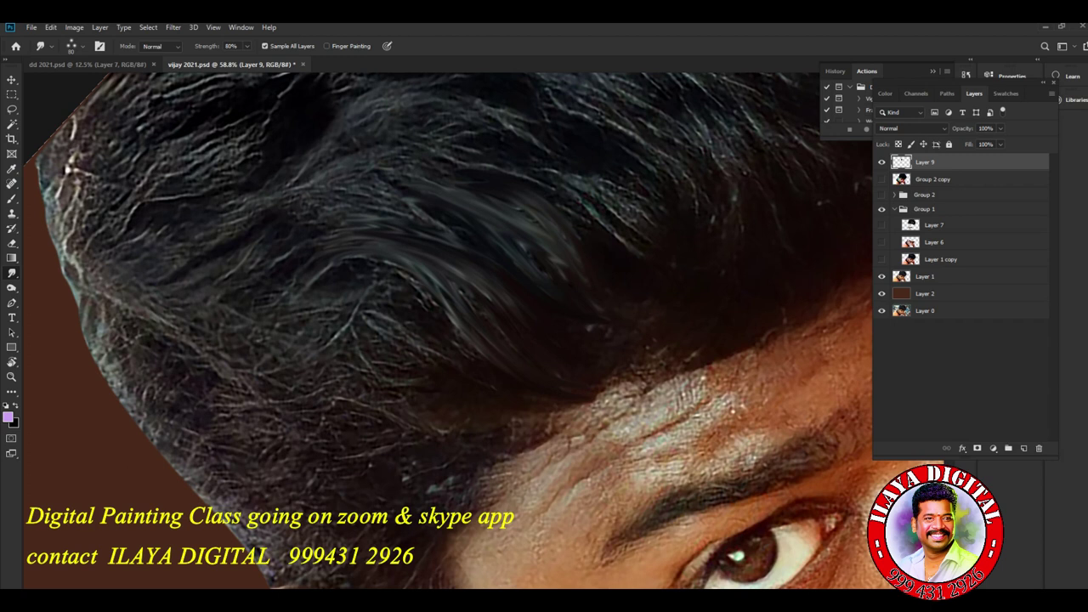
{"action": "mouse_move", "coordinate": [324, 344]}
{"action": "left_mouse_down"}
{"action": "mouse_move", "coordinate": [366, 327]}
{"action": "mouse_move", "coordinate": [463, 363]}
{"action": "left_mouse_up"}
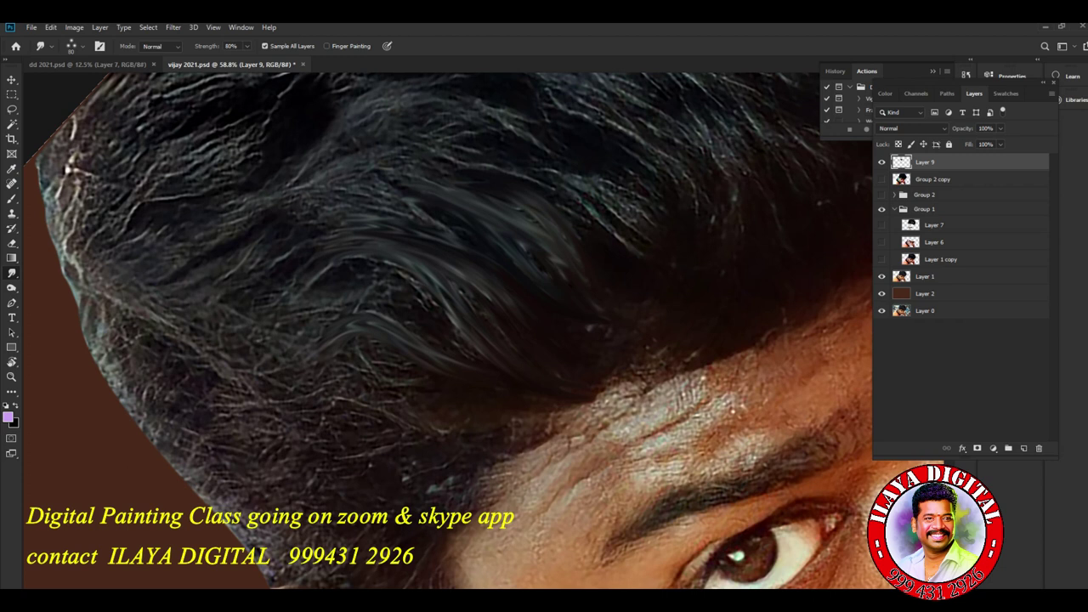
Set the image resolution to 150 pixels/inch with resampling on, and bring the face back into view
{"action": "key", "text": "ctrl+alt+i"}
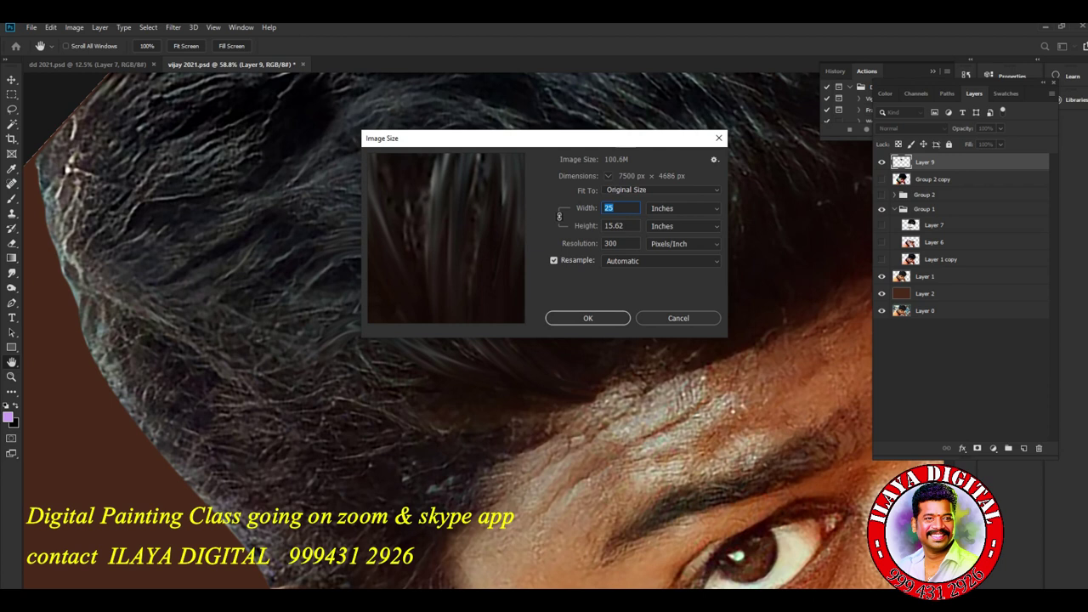
{"action": "double_click", "coordinate": [611, 244]}
{"action": "type", "text": "150"}
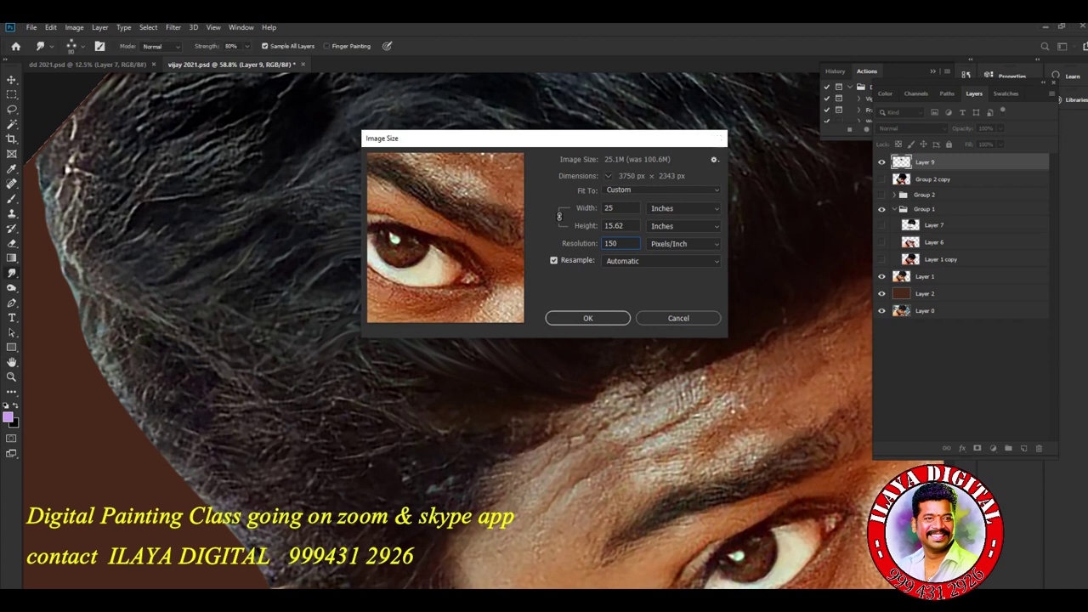
{"action": "key", "text": "Return"}
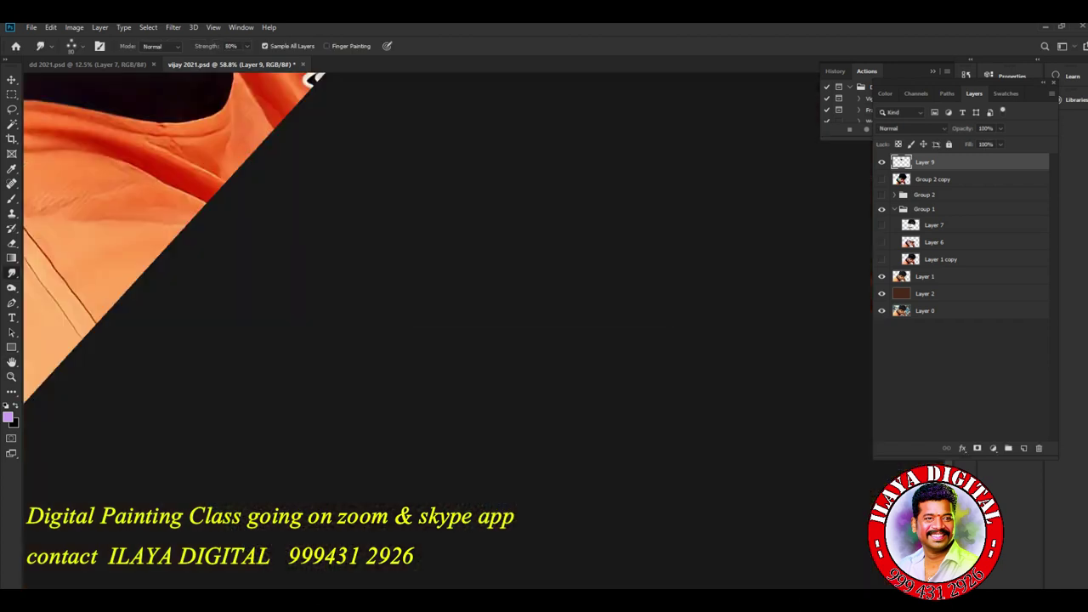
{"action": "left_click_drag", "start_coordinate": [238, 187], "coordinate": [746, 402]}
{"action": "mouse_move", "coordinate": [544, 169]}
{"action": "left_mouse_down"}
{"action": "mouse_move", "coordinate": [552, 425]}
{"action": "mouse_move", "coordinate": [401, 536]}
{"action": "left_mouse_up"}
{"action": "scroll", "coordinate": [330, 188], "scroll_direction": "up", "scroll_amount": 8}
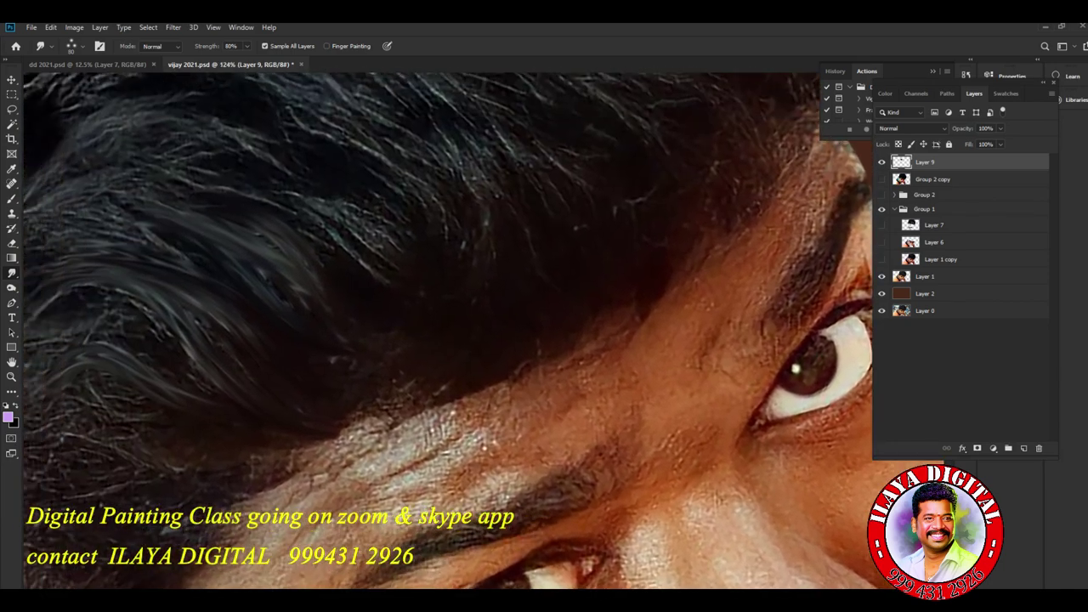
Select the whole canvas and clear the smudge strokes from Layer 9
{"action": "left_click_drag", "start_coordinate": [442, 450], "coordinate": [504, 308]}
{"action": "left_click_drag", "start_coordinate": [544, 569], "coordinate": [607, 561]}
{"action": "left_click_drag", "start_coordinate": [408, 255], "coordinate": [579, 338]}
{"action": "scroll", "coordinate": [447, 331], "scroll_direction": "up", "scroll_amount": 3}
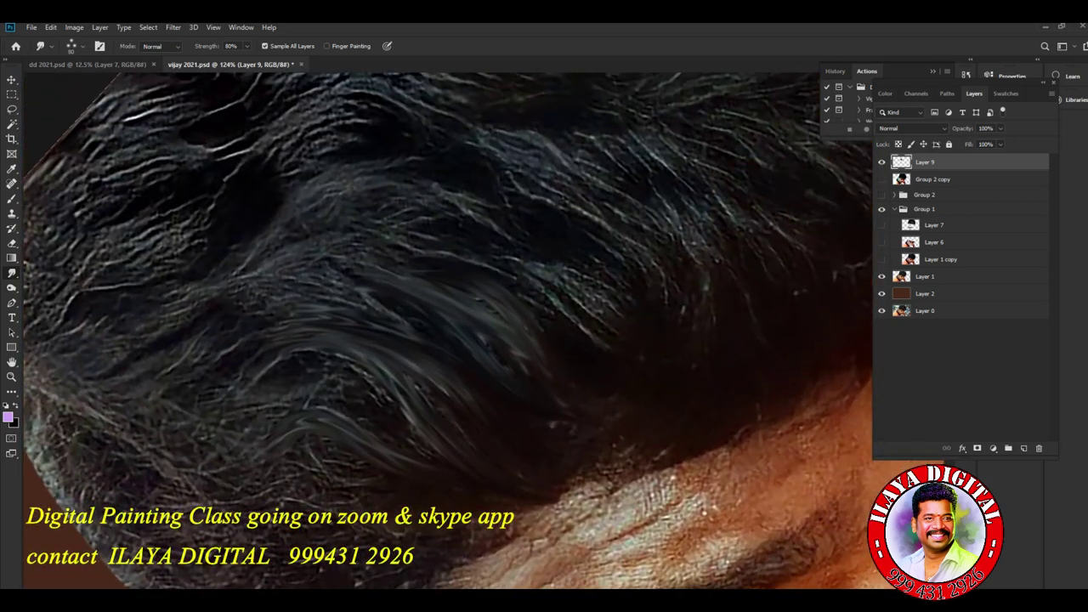
{"action": "key", "text": "Delete"}
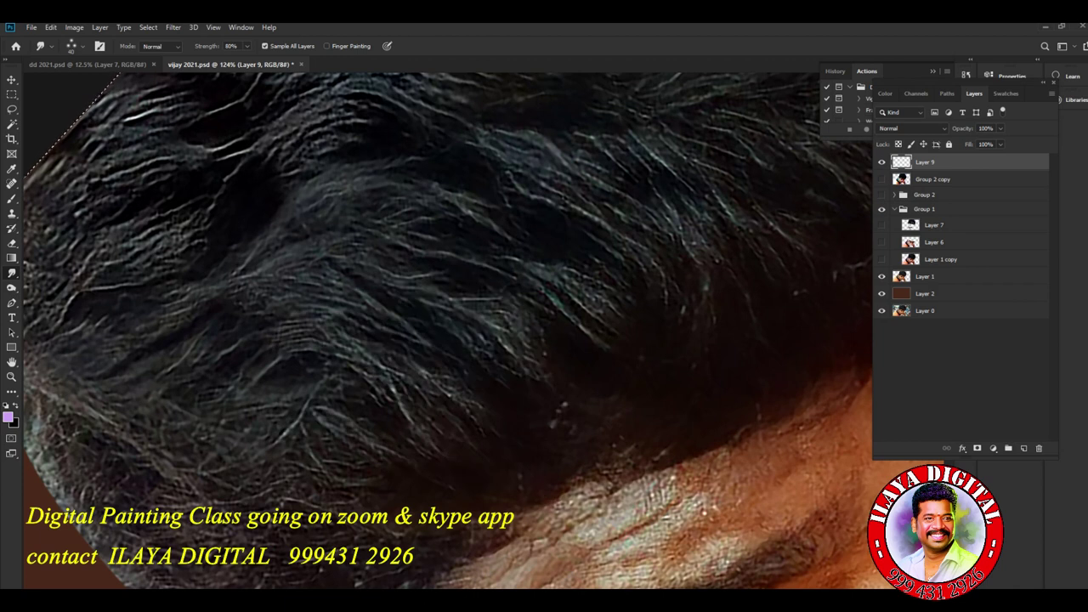
Smudge the hair locks above the forehead on Layer 9 with curved strokes running down toward the hairline
{"action": "mouse_move", "coordinate": [418, 291]}
{"action": "left_mouse_down"}
{"action": "mouse_move", "coordinate": [469, 313]}
{"action": "mouse_move", "coordinate": [579, 406]}
{"action": "left_mouse_up"}
{"action": "mouse_move", "coordinate": [481, 298]}
{"action": "left_mouse_down"}
{"action": "mouse_move", "coordinate": [602, 411]}
{"action": "mouse_move", "coordinate": [515, 320]}
{"action": "mouse_move", "coordinate": [585, 403]}
{"action": "mouse_move", "coordinate": [559, 349]}
{"action": "left_mouse_up"}
{"action": "left_click_drag", "start_coordinate": [463, 327], "coordinate": [525, 369]}
{"action": "mouse_move", "coordinate": [396, 298]}
{"action": "left_mouse_down"}
{"action": "mouse_move", "coordinate": [454, 322]}
{"action": "mouse_move", "coordinate": [441, 348]}
{"action": "mouse_move", "coordinate": [508, 394]}
{"action": "left_mouse_up"}
{"action": "mouse_move", "coordinate": [438, 253]}
{"action": "left_mouse_down"}
{"action": "mouse_move", "coordinate": [514, 272]}
{"action": "mouse_move", "coordinate": [578, 316]}
{"action": "mouse_move", "coordinate": [609, 322]}
{"action": "mouse_move", "coordinate": [568, 277]}
{"action": "mouse_move", "coordinate": [512, 258]}
{"action": "mouse_move", "coordinate": [388, 276]}
{"action": "left_mouse_up"}
{"action": "mouse_move", "coordinate": [344, 146]}
{"action": "left_mouse_down"}
{"action": "mouse_move", "coordinate": [391, 160]}
{"action": "mouse_move", "coordinate": [442, 196]}
{"action": "mouse_move", "coordinate": [369, 156]}
{"action": "mouse_move", "coordinate": [442, 177]}
{"action": "mouse_move", "coordinate": [488, 216]}
{"action": "left_mouse_up"}
{"action": "mouse_move", "coordinate": [377, 168]}
{"action": "left_mouse_down"}
{"action": "mouse_move", "coordinate": [479, 215]}
{"action": "mouse_move", "coordinate": [525, 265]}
{"action": "mouse_move", "coordinate": [526, 308]}
{"action": "left_mouse_up"}
{"action": "left_click_drag", "start_coordinate": [479, 246], "coordinate": [506, 290]}
{"action": "mouse_move", "coordinate": [443, 217]}
{"action": "left_mouse_down"}
{"action": "mouse_move", "coordinate": [488, 257]}
{"action": "mouse_move", "coordinate": [464, 238]}
{"action": "left_mouse_up"}
Rotate the canvas view and extend the smudging across the middle locks above the forehead
{"action": "key", "text": "r"}
{"action": "left_click_drag", "start_coordinate": [544, 255], "coordinate": [520, 241]}
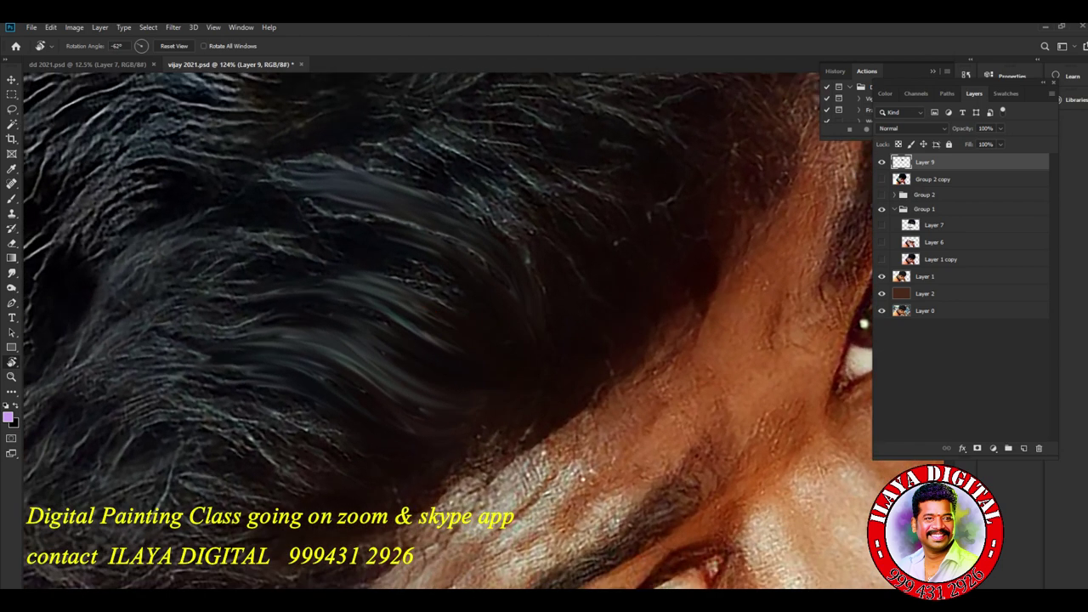
{"action": "mouse_move", "coordinate": [324, 213]}
{"action": "left_mouse_down"}
{"action": "mouse_move", "coordinate": [450, 233]}
{"action": "mouse_move", "coordinate": [487, 266]}
{"action": "left_mouse_up"}
{"action": "left_click_drag", "start_coordinate": [422, 268], "coordinate": [455, 294]}
{"action": "left_click_drag", "start_coordinate": [387, 260], "coordinate": [465, 317]}
{"action": "mouse_move", "coordinate": [328, 300]}
{"action": "left_mouse_down"}
{"action": "mouse_move", "coordinate": [377, 302]}
{"action": "mouse_move", "coordinate": [471, 365]}
{"action": "left_mouse_up"}
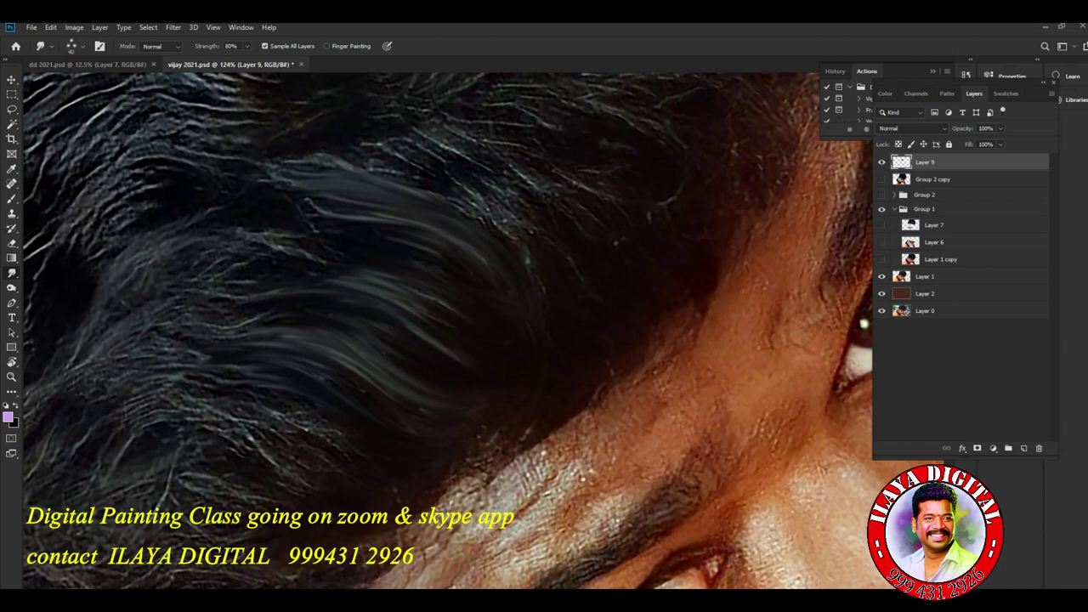
Smudge the strands beside the uppermost smudged lock into the dark hairline and check the image size settings
{"action": "left_click_drag", "start_coordinate": [451, 180], "coordinate": [547, 245]}
{"action": "left_click_drag", "start_coordinate": [520, 201], "coordinate": [544, 237]}
{"action": "mouse_move", "coordinate": [468, 157]}
{"action": "left_mouse_down"}
{"action": "mouse_move", "coordinate": [512, 201]}
{"action": "mouse_move", "coordinate": [546, 298]}
{"action": "left_mouse_up"}
{"action": "mouse_move", "coordinate": [518, 175]}
{"action": "left_mouse_down"}
{"action": "mouse_move", "coordinate": [561, 211]}
{"action": "mouse_move", "coordinate": [541, 289]}
{"action": "left_mouse_up"}
{"action": "key", "text": "ctrl+alt+i"}
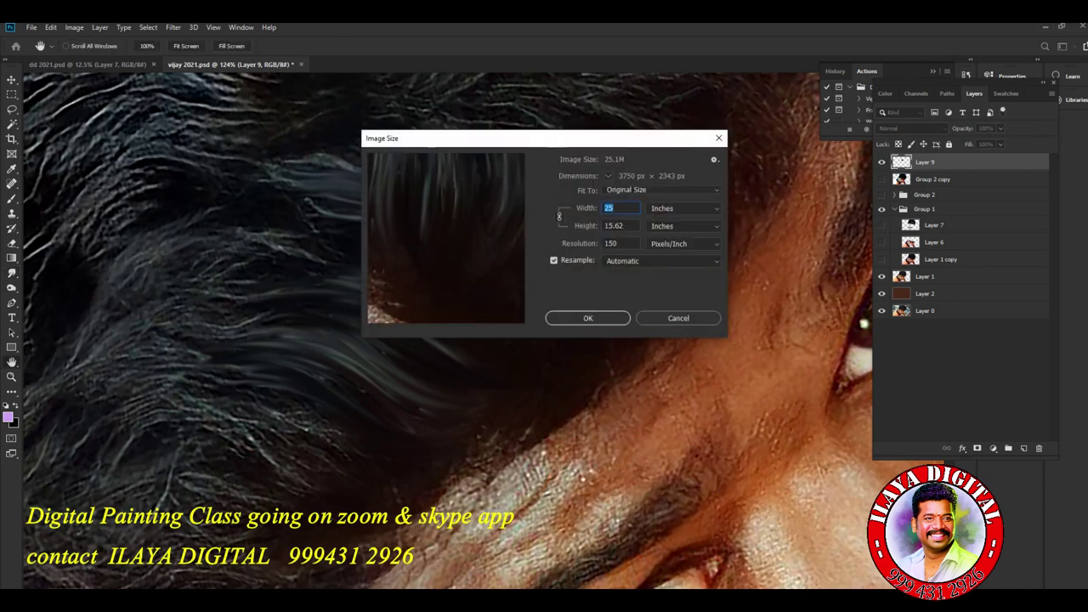
{"action": "key", "text": "Escape"}
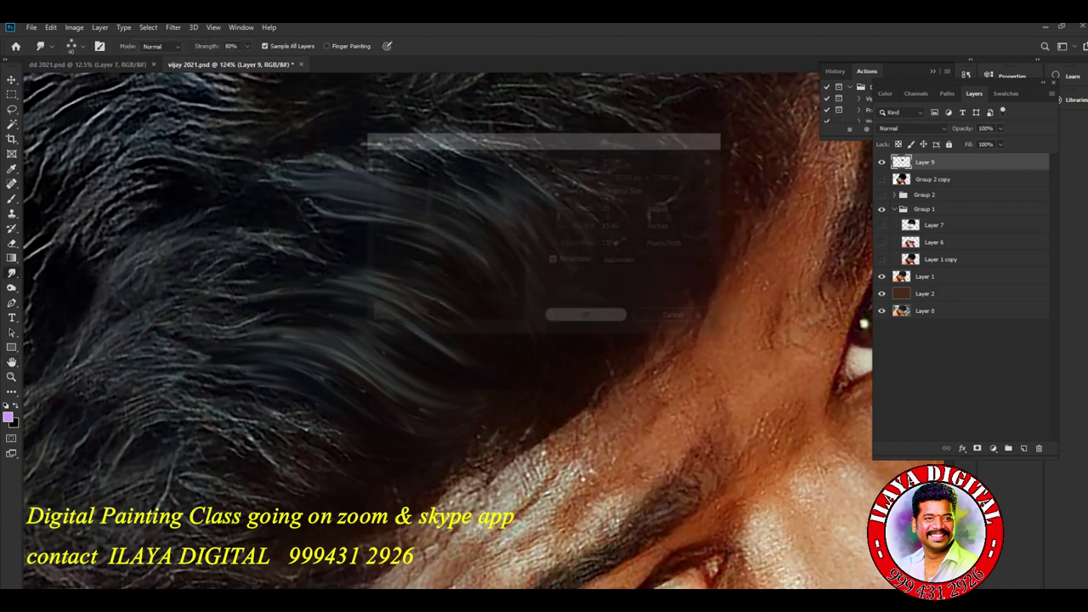
Smudge the hair below the finished locks toward the temple, reorienting the view to follow the strands
{"action": "mouse_move", "coordinate": [136, 426]}
{"action": "left_mouse_down"}
{"action": "mouse_move", "coordinate": [166, 408]}
{"action": "mouse_move", "coordinate": [265, 436]}
{"action": "mouse_move", "coordinate": [329, 482]}
{"action": "left_mouse_up"}
{"action": "mouse_move", "coordinate": [234, 392]}
{"action": "left_mouse_down"}
{"action": "mouse_move", "coordinate": [333, 453]}
{"action": "mouse_move", "coordinate": [287, 405]}
{"action": "mouse_move", "coordinate": [382, 457]}
{"action": "left_mouse_up"}
{"action": "left_click_drag", "start_coordinate": [302, 373], "coordinate": [452, 427]}
{"action": "left_click_drag", "start_coordinate": [354, 325], "coordinate": [413, 364]}
{"action": "mouse_move", "coordinate": [432, 309]}
{"action": "left_mouse_down"}
{"action": "mouse_move", "coordinate": [462, 328]}
{"action": "mouse_move", "coordinate": [378, 279]}
{"action": "mouse_move", "coordinate": [314, 261]}
{"action": "mouse_move", "coordinate": [212, 282]}
{"action": "left_mouse_up"}
{"action": "left_click_drag", "start_coordinate": [315, 425], "coordinate": [468, 259]}
{"action": "left_click_drag", "start_coordinate": [299, 347], "coordinate": [515, 356]}
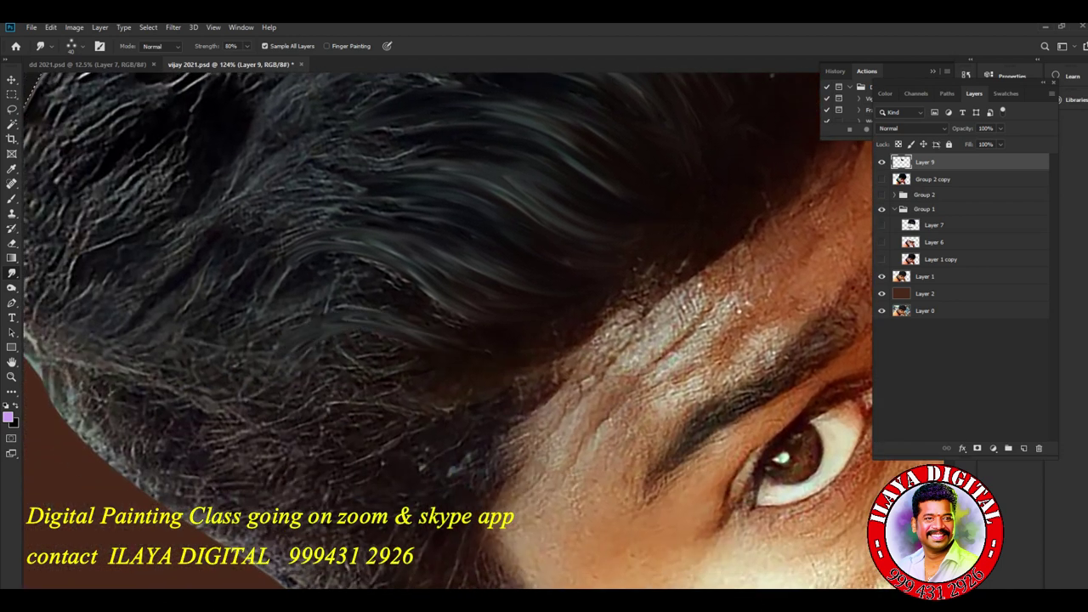
Blend the remaining rough strands above the temple into smooth smudged locks on Layer 9
{"action": "left_click_drag", "start_coordinate": [422, 321], "coordinate": [466, 340]}
{"action": "mouse_move", "coordinate": [282, 321]}
{"action": "left_mouse_down"}
{"action": "mouse_move", "coordinate": [332, 297]}
{"action": "mouse_move", "coordinate": [452, 325]}
{"action": "left_mouse_up"}
{"action": "mouse_move", "coordinate": [306, 278]}
{"action": "left_mouse_down"}
{"action": "mouse_move", "coordinate": [374, 277]}
{"action": "mouse_move", "coordinate": [505, 332]}
{"action": "left_mouse_up"}
{"action": "left_click_drag", "start_coordinate": [259, 446], "coordinate": [459, 408]}
{"action": "left_click_drag", "start_coordinate": [298, 427], "coordinate": [425, 408]}
{"action": "mouse_move", "coordinate": [279, 422]}
{"action": "left_mouse_down"}
{"action": "mouse_move", "coordinate": [371, 420]}
{"action": "mouse_move", "coordinate": [330, 435]}
{"action": "mouse_move", "coordinate": [399, 412]}
{"action": "mouse_move", "coordinate": [312, 390]}
{"action": "mouse_move", "coordinate": [270, 415]}
{"action": "left_mouse_up"}
{"action": "mouse_move", "coordinate": [404, 374]}
{"action": "left_mouse_down"}
{"action": "mouse_move", "coordinate": [343, 373]}
{"action": "mouse_move", "coordinate": [382, 386]}
{"action": "mouse_move", "coordinate": [348, 366]}
{"action": "mouse_move", "coordinate": [306, 378]}
{"action": "mouse_move", "coordinate": [378, 365]}
{"action": "mouse_move", "coordinate": [299, 349]}
{"action": "mouse_move", "coordinate": [255, 374]}
{"action": "mouse_move", "coordinate": [365, 358]}
{"action": "left_mouse_up"}
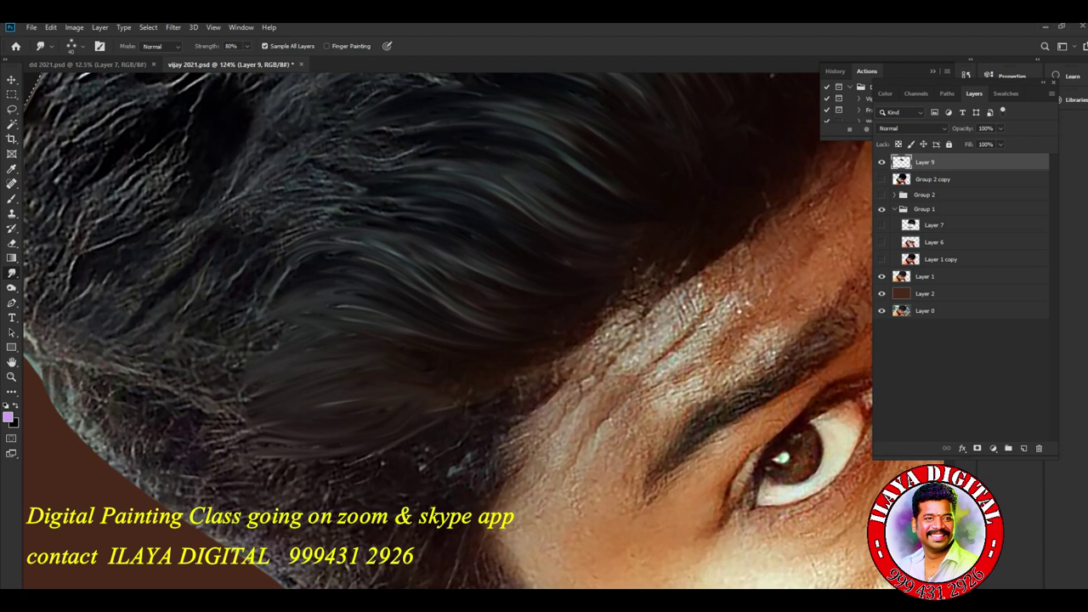
Smudge the front hair above the far eyebrow into long curved locks ending at the hairline
{"action": "left_click_drag", "start_coordinate": [595, 383], "coordinate": [605, 321]}
{"action": "left_click_drag", "start_coordinate": [425, 255], "coordinate": [458, 430]}
{"action": "mouse_move", "coordinate": [387, 307]}
{"action": "left_mouse_down"}
{"action": "mouse_move", "coordinate": [446, 302]}
{"action": "mouse_move", "coordinate": [576, 344]}
{"action": "left_mouse_up"}
{"action": "left_click_drag", "start_coordinate": [514, 298], "coordinate": [587, 331]}
{"action": "left_click_drag", "start_coordinate": [465, 280], "coordinate": [619, 286]}
{"action": "left_click_drag", "start_coordinate": [510, 295], "coordinate": [582, 295]}
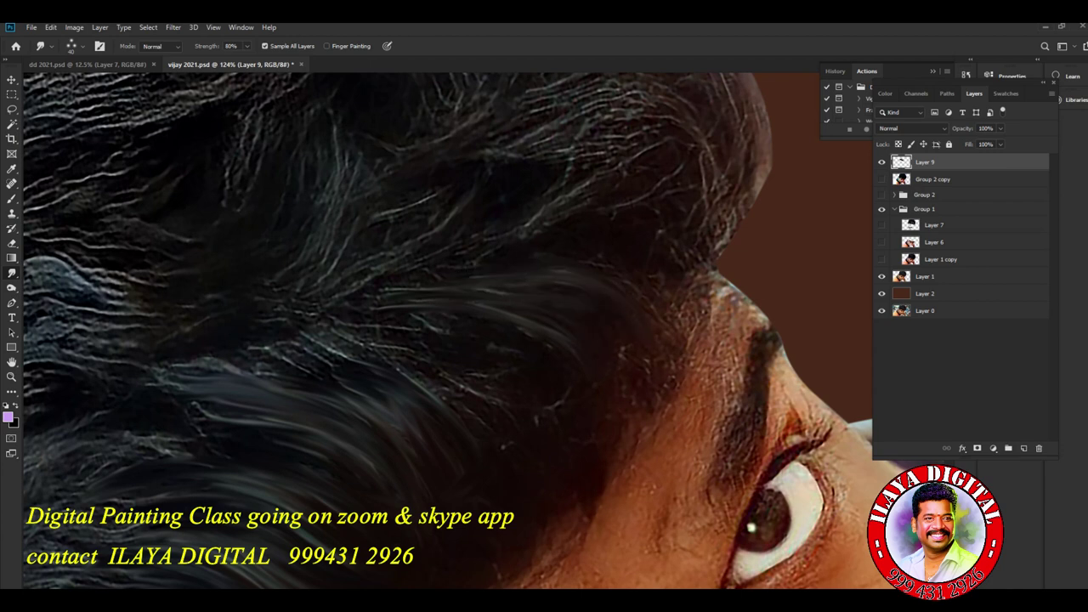
{"action": "mouse_move", "coordinate": [367, 325]}
{"action": "left_mouse_down"}
{"action": "mouse_move", "coordinate": [442, 328]}
{"action": "mouse_move", "coordinate": [544, 359]}
{"action": "mouse_move", "coordinate": [563, 403]}
{"action": "left_mouse_up"}
{"action": "left_click_drag", "start_coordinate": [336, 336], "coordinate": [542, 413]}
{"action": "left_click_drag", "start_coordinate": [417, 348], "coordinate": [507, 379]}
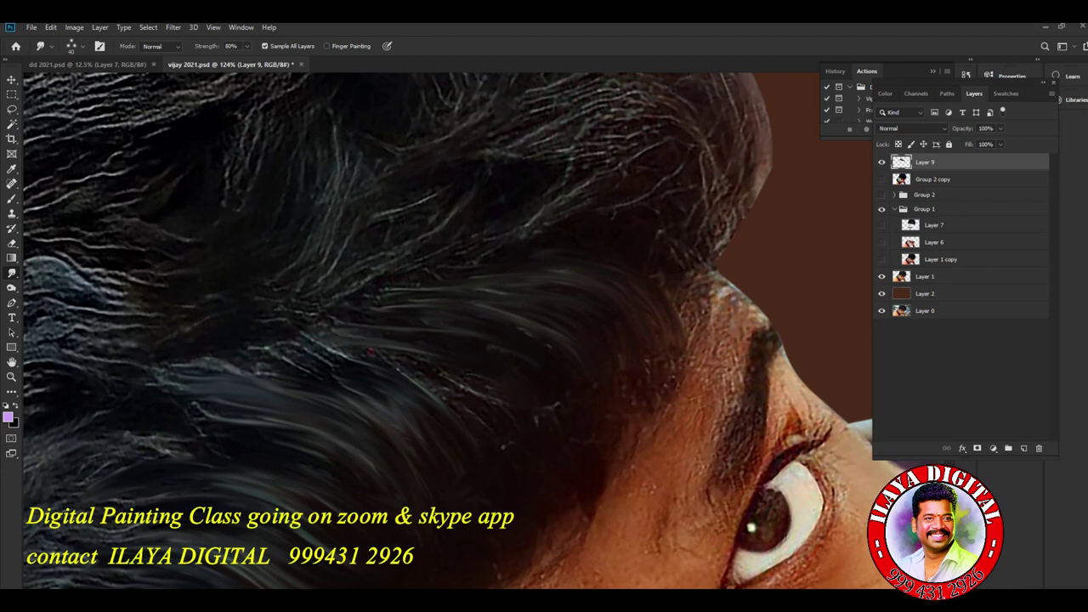
Smudge the rough strands between the far-side locks and the central locks to join them
{"action": "left_click_drag", "start_coordinate": [422, 371], "coordinate": [508, 405]}
{"action": "mouse_move", "coordinate": [377, 355]}
{"action": "left_mouse_down"}
{"action": "mouse_move", "coordinate": [422, 386]}
{"action": "mouse_move", "coordinate": [454, 384]}
{"action": "mouse_move", "coordinate": [486, 405]}
{"action": "left_mouse_up"}
{"action": "left_click_drag", "start_coordinate": [410, 385], "coordinate": [459, 424]}
{"action": "left_click_drag", "start_coordinate": [356, 364], "coordinate": [386, 387]}
{"action": "left_click_drag", "start_coordinate": [325, 347], "coordinate": [455, 399]}
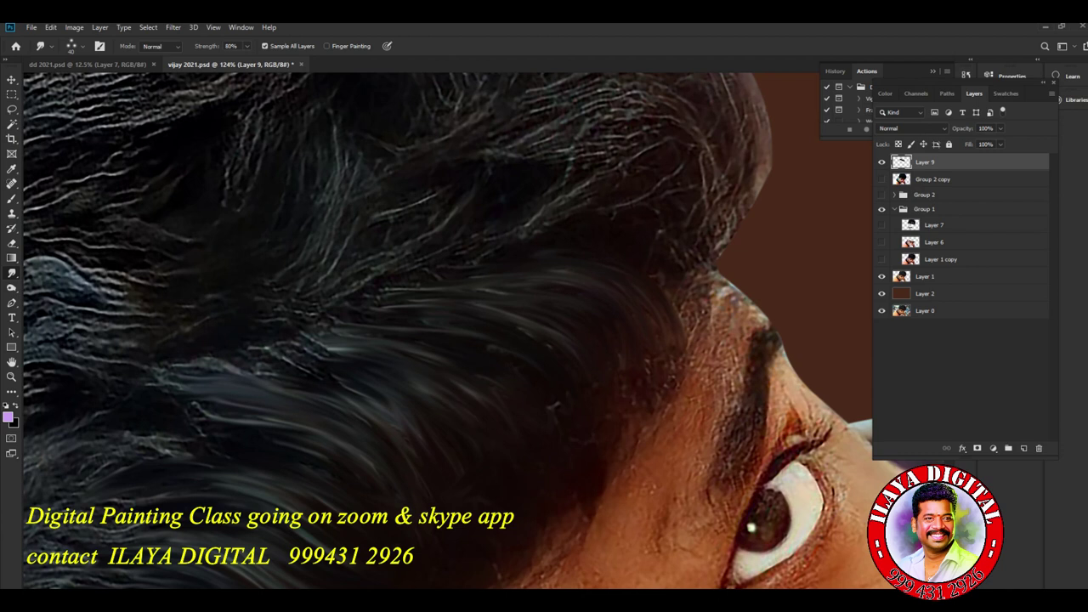
{"action": "left_click_drag", "start_coordinate": [403, 343], "coordinate": [450, 349]}
Clear the canvas selection and add a new layer above Layer 9
{"action": "scroll", "coordinate": [528, 333], "scroll_direction": "down", "scroll_amount": 2}
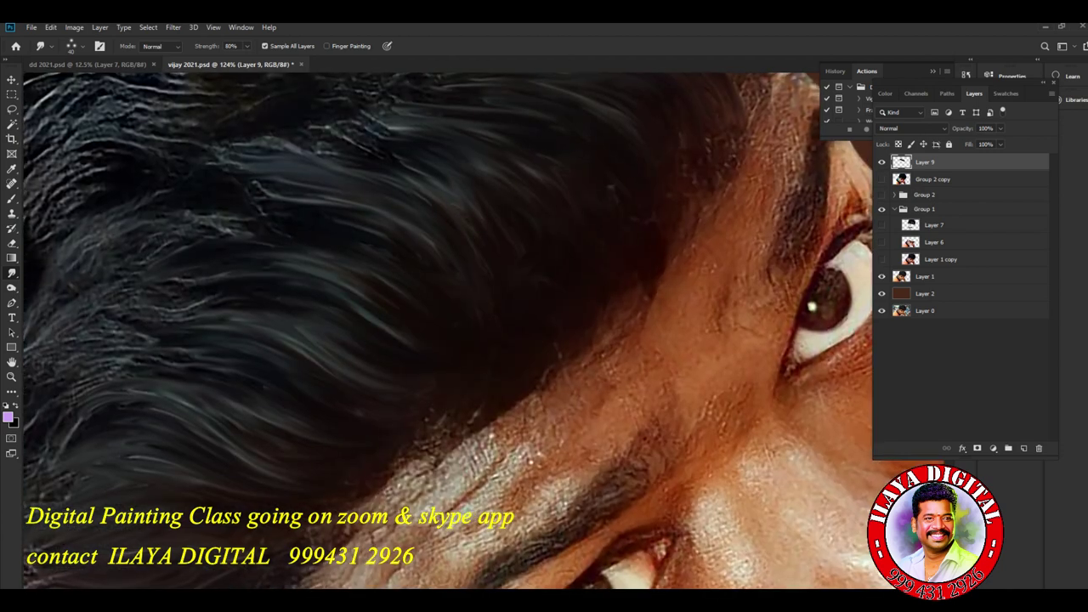
{"action": "scroll", "coordinate": [619, 378], "scroll_direction": "down", "scroll_amount": 4}
{"action": "key", "text": "ctrl+plus"}
{"action": "key", "text": "ctrl+plus"}
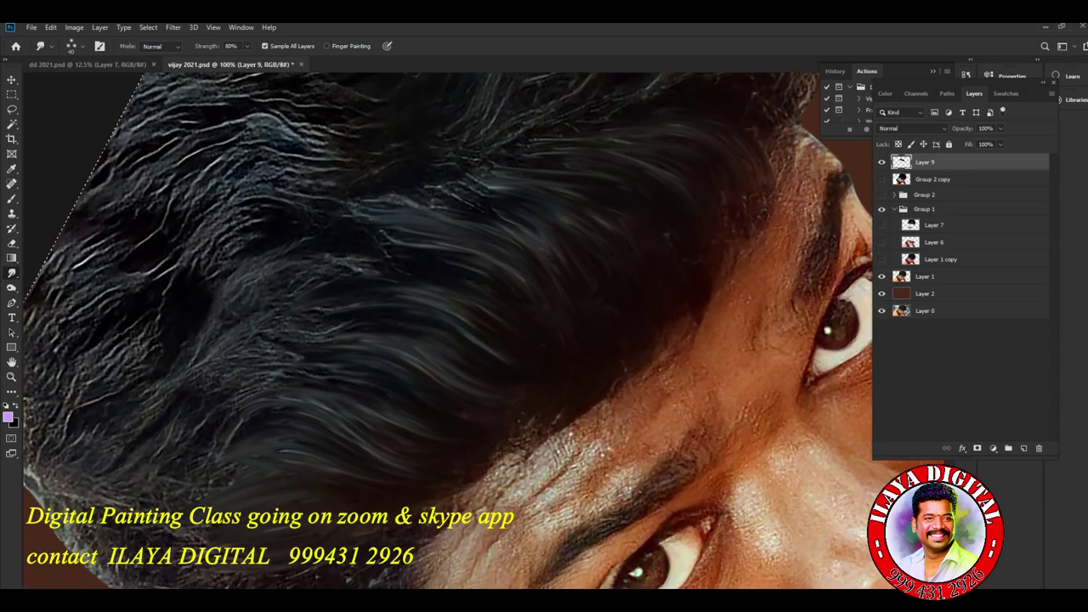
{"action": "key", "text": "ctrl+d"}
{"action": "key", "text": "ctrl+shift+n"}
{"action": "key", "text": "Return"}
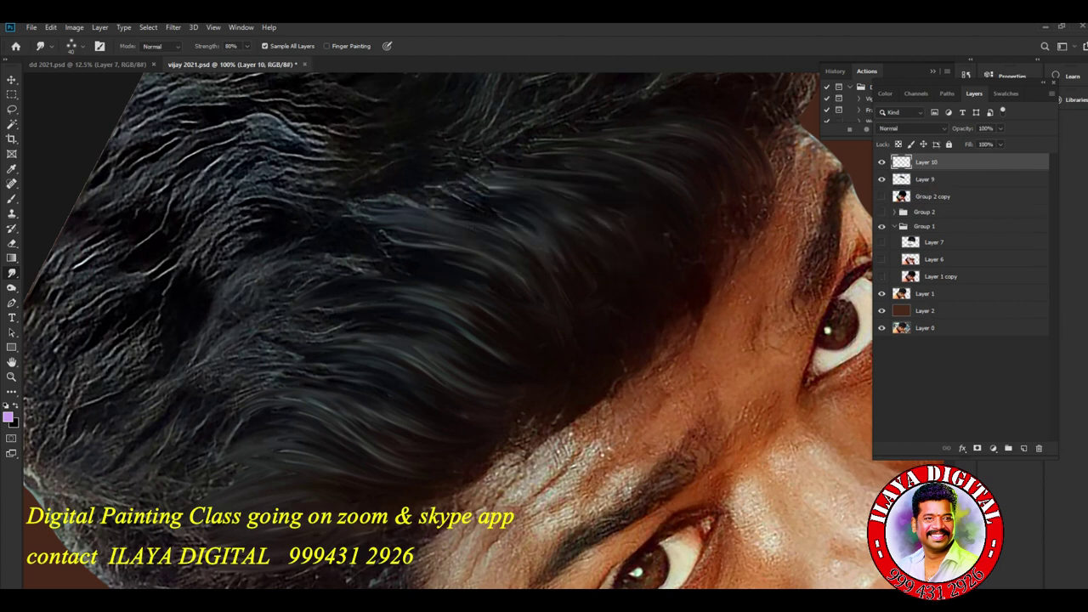
Set the blend mode of Layer 10 to Overlay
{"action": "left_click", "coordinate": [909, 128]}
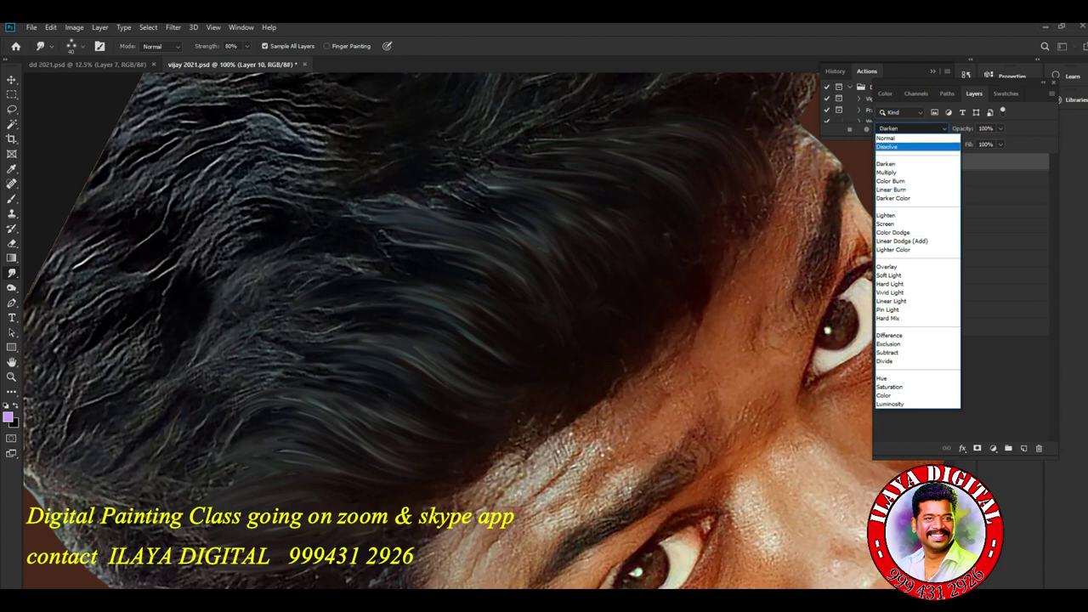
{"action": "left_click", "coordinate": [907, 138]}
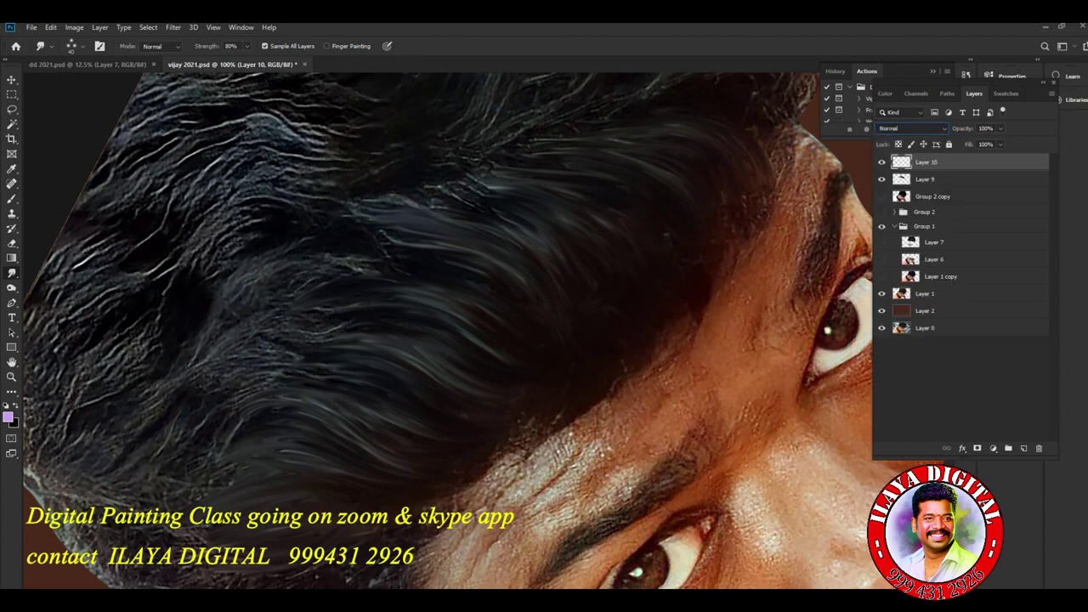
{"action": "left_click", "coordinate": [911, 128]}
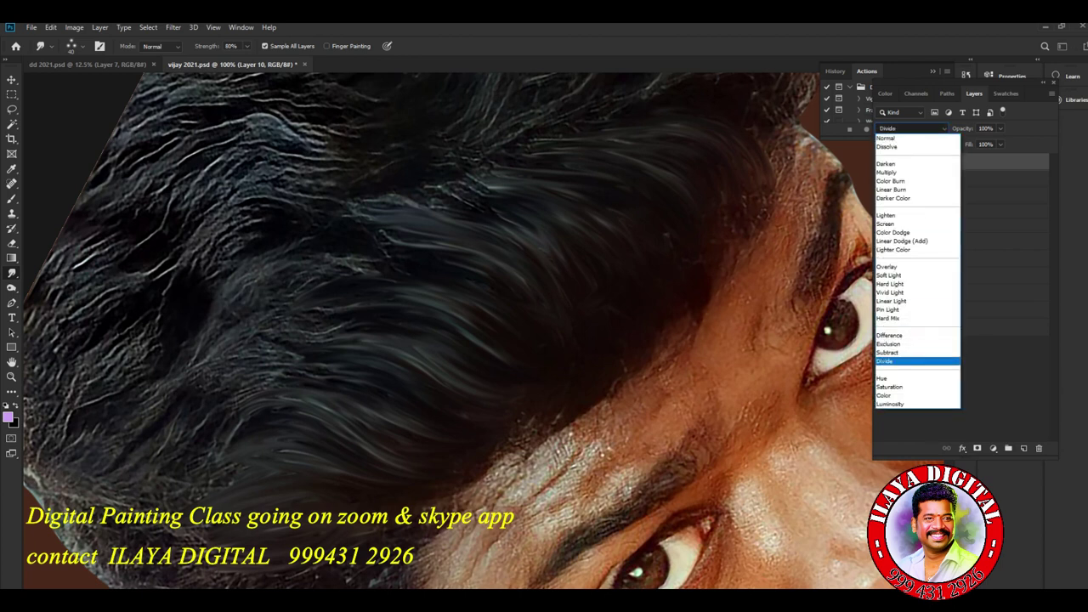
{"action": "key", "text": "Down"}
{"action": "key", "text": "Down"}
{"action": "key", "text": "Down"}
{"action": "key", "text": "Down"}
{"action": "key", "text": "Down"}
{"action": "key", "text": "Down"}
{"action": "key", "text": "Down"}
{"action": "key", "text": "Down"}
{"action": "key", "text": "Down"}
{"action": "key", "text": "Down"}
{"action": "key", "text": "Down"}
{"action": "key", "text": "Down"}
{"action": "key", "text": "Up"}
{"action": "key", "text": "Up"}
{"action": "key", "text": "Up"}
{"action": "key", "text": "Up"}
{"action": "key", "text": "Up"}
{"action": "key", "text": "Up"}
{"action": "key", "text": "Up"}
{"action": "key", "text": "Up"}
{"action": "key", "text": "Up"}
{"action": "key", "text": "Up"}
{"action": "key", "text": "Up"}
{"action": "key", "text": "Up"}
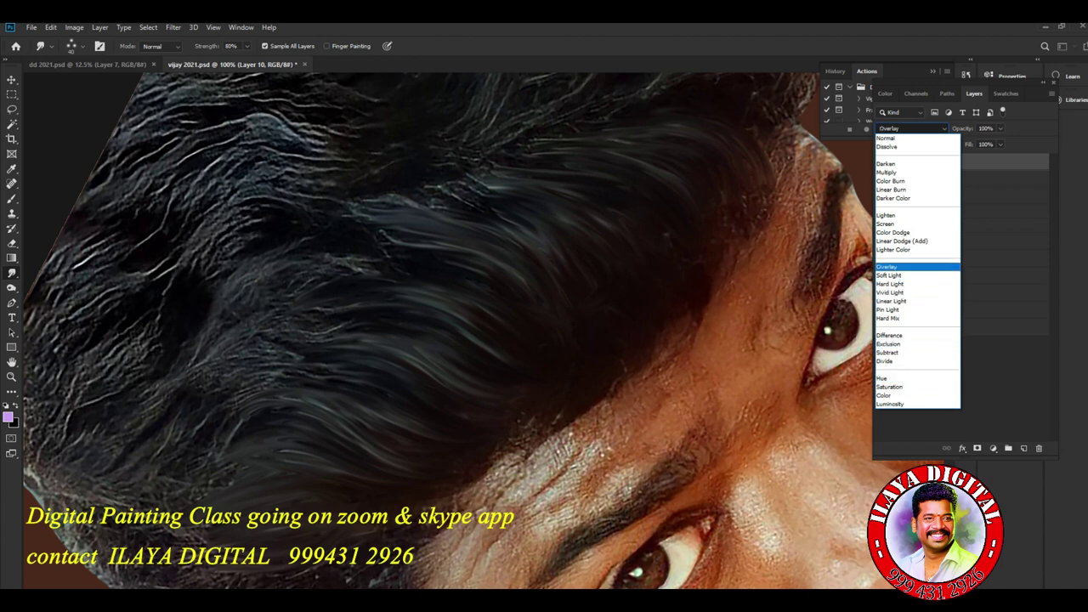
{"action": "key", "text": "Return"}
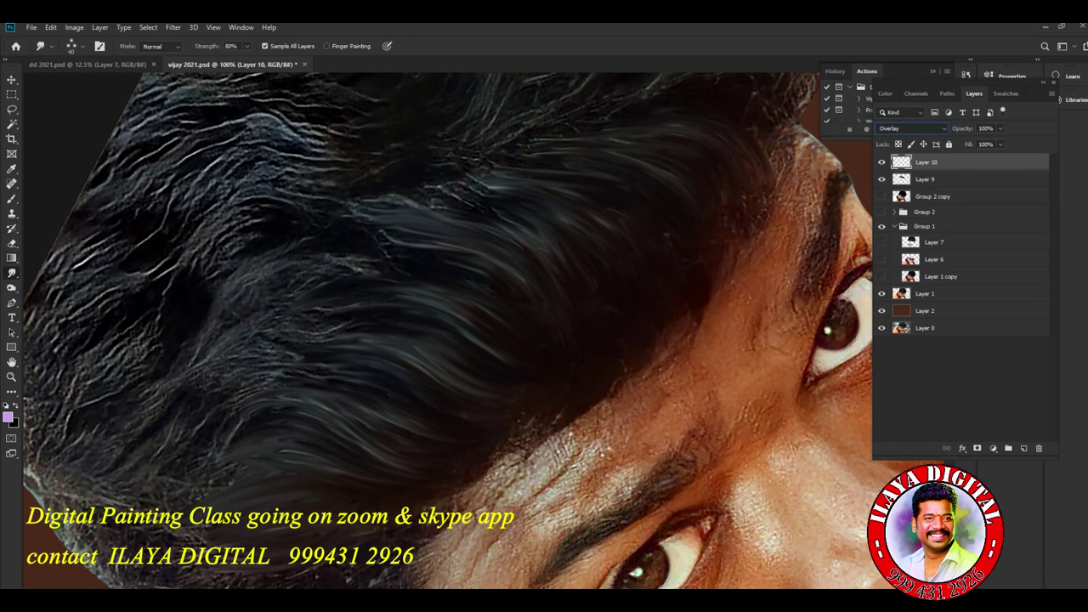
Switch to the Brush tool and choose the Soft Round brush from the ilaya_baski_brushes 2021 set
{"action": "key", "text": "b"}
{"action": "key", "text": "r"}
{"action": "key", "text": "b"}
{"action": "right_click", "coordinate": [368, 269]}
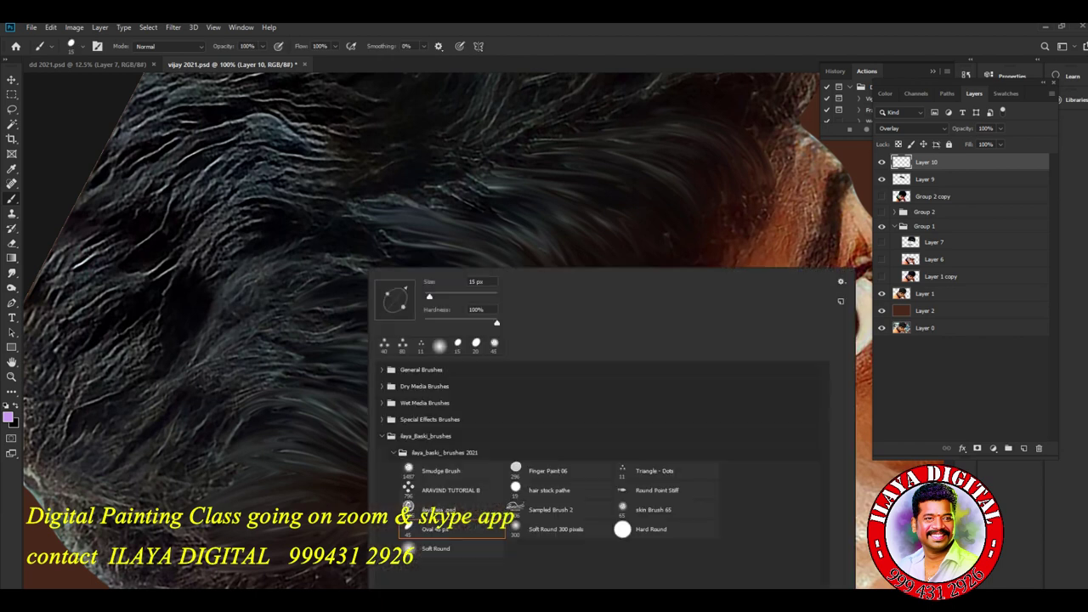
{"action": "left_click", "coordinate": [438, 549]}
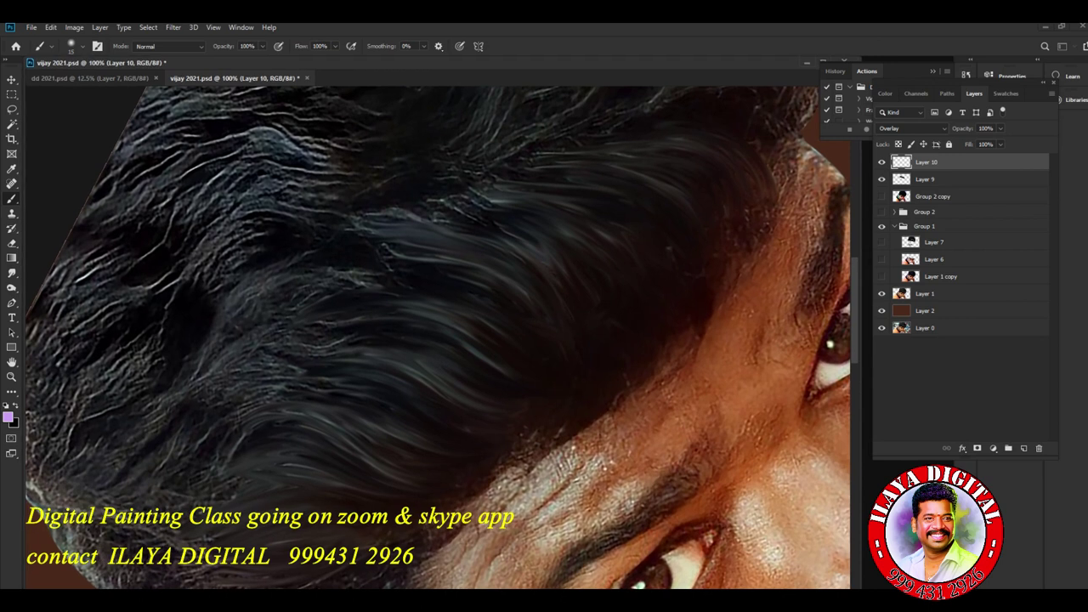
Turn off the brush's Smoothing and Spacing options and enlarge the brush to 200 px
{"action": "key", "text": "F5"}
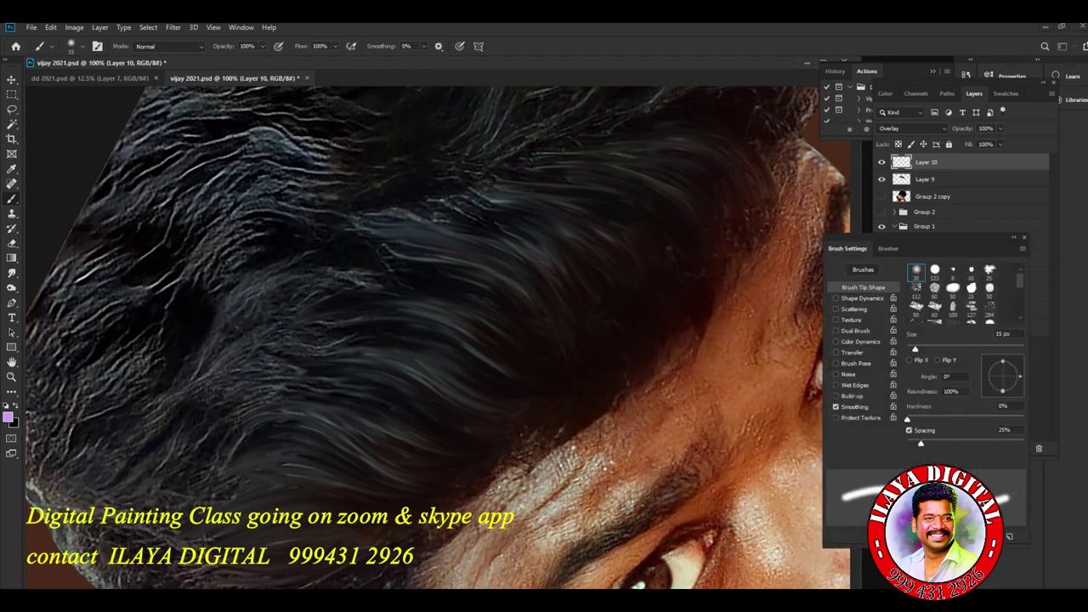
{"action": "left_click", "coordinate": [836, 407]}
{"action": "left_click", "coordinate": [908, 431]}
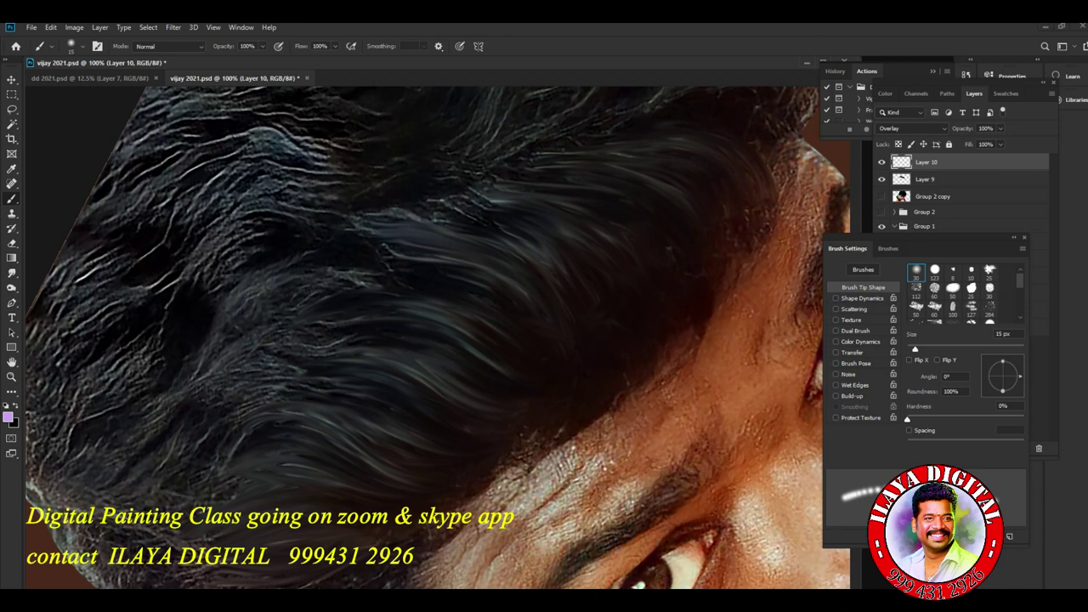
{"action": "key", "text": "bracketright"}
{"action": "key", "text": "bracketright"}
{"action": "key", "text": "bracketright"}
{"action": "key", "text": "bracketright"}
{"action": "key", "text": "bracketright"}
{"action": "key", "text": "bracketright"}
{"action": "key", "text": "bracketright"}
{"action": "key", "text": "bracketright"}
{"action": "key", "text": "bracketright"}
{"action": "key", "text": "bracketright"}
{"action": "key", "text": "bracketright"}
{"action": "key", "text": "bracketright"}
{"action": "key", "text": "bracketright"}
{"action": "key", "text": "bracketright"}
{"action": "key", "text": "bracketright"}
{"action": "key", "text": "bracketright"}
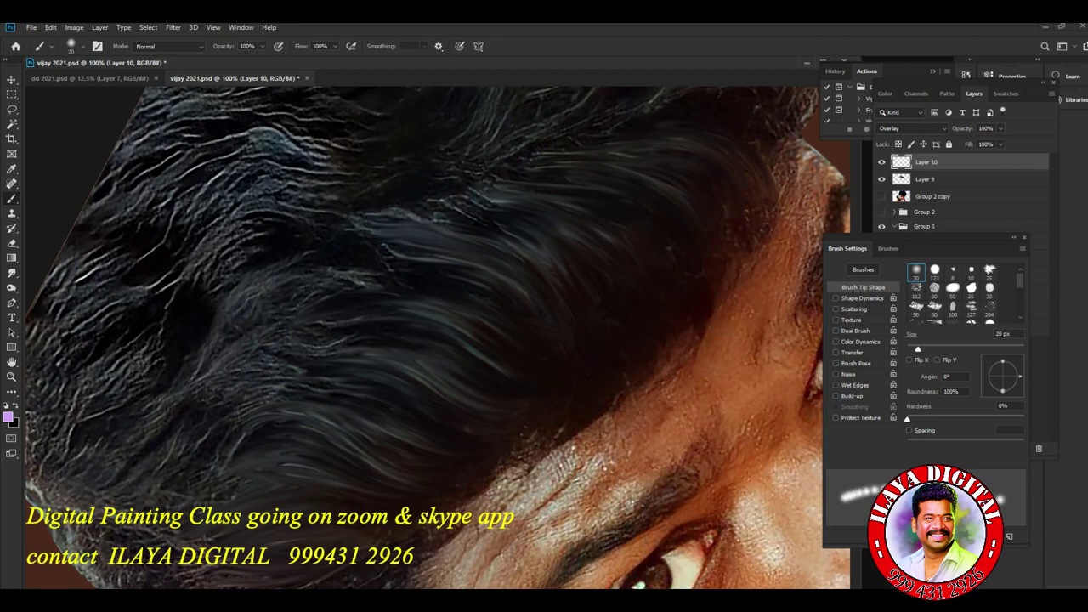
{"action": "key", "text": "F5"}
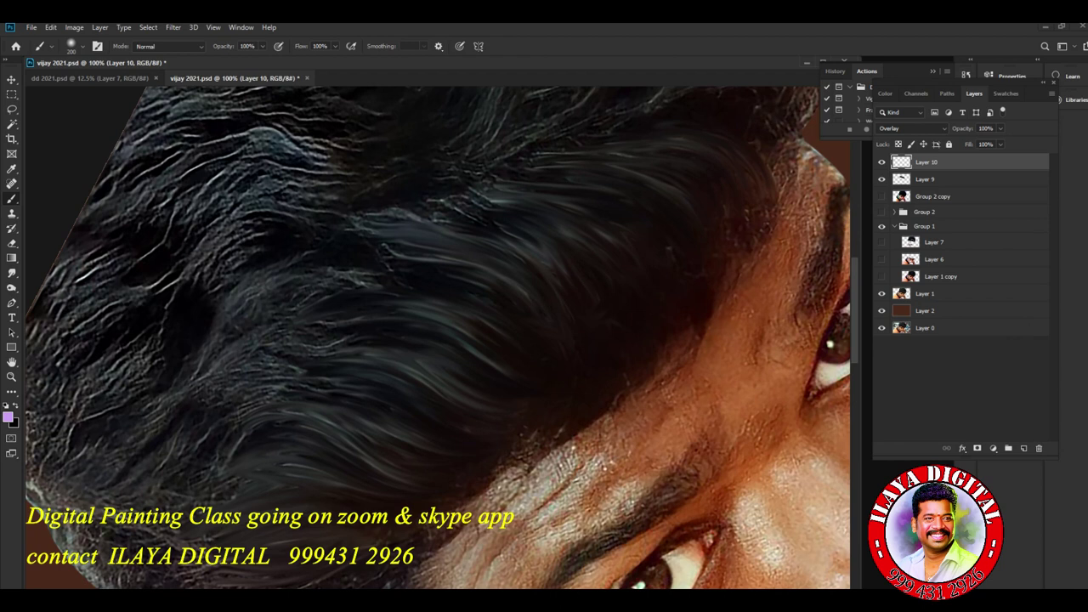
Set the foreground color to light blue 67c4fa and return to the Brush tool
{"action": "left_click", "coordinate": [8, 417]}
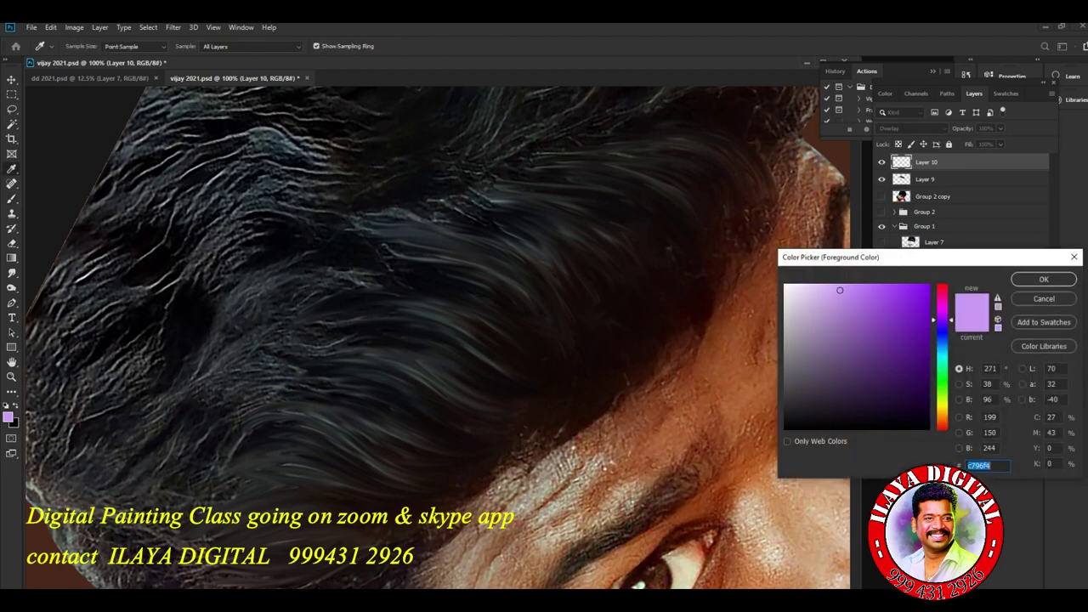
{"action": "type", "text": "96acf4"}
{"action": "left_click_drag", "start_coordinate": [942, 338], "coordinate": [942, 338]}
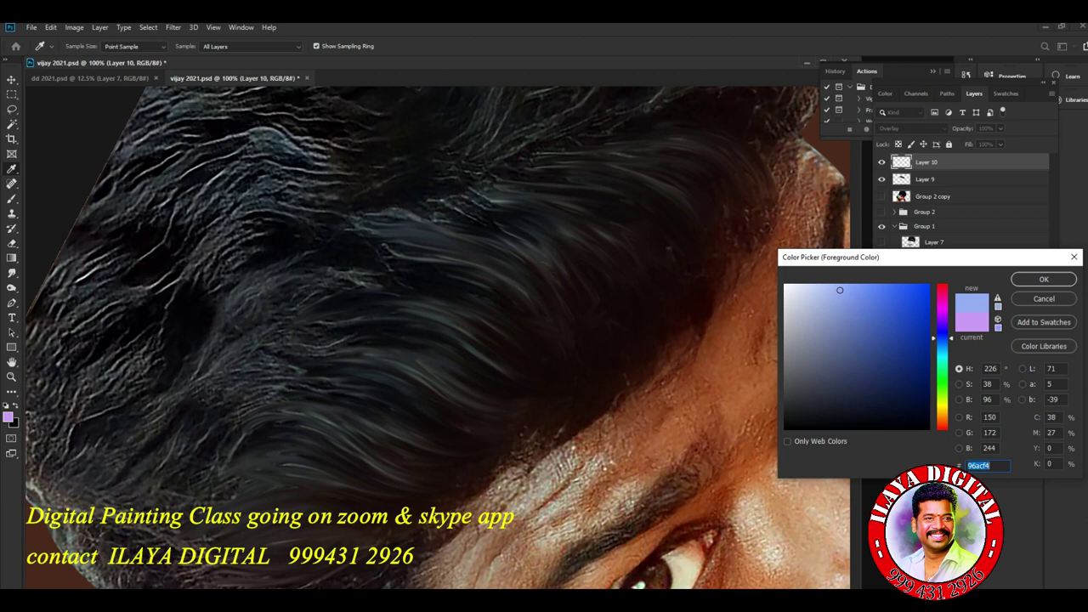
{"action": "type", "text": "96dbf4"}
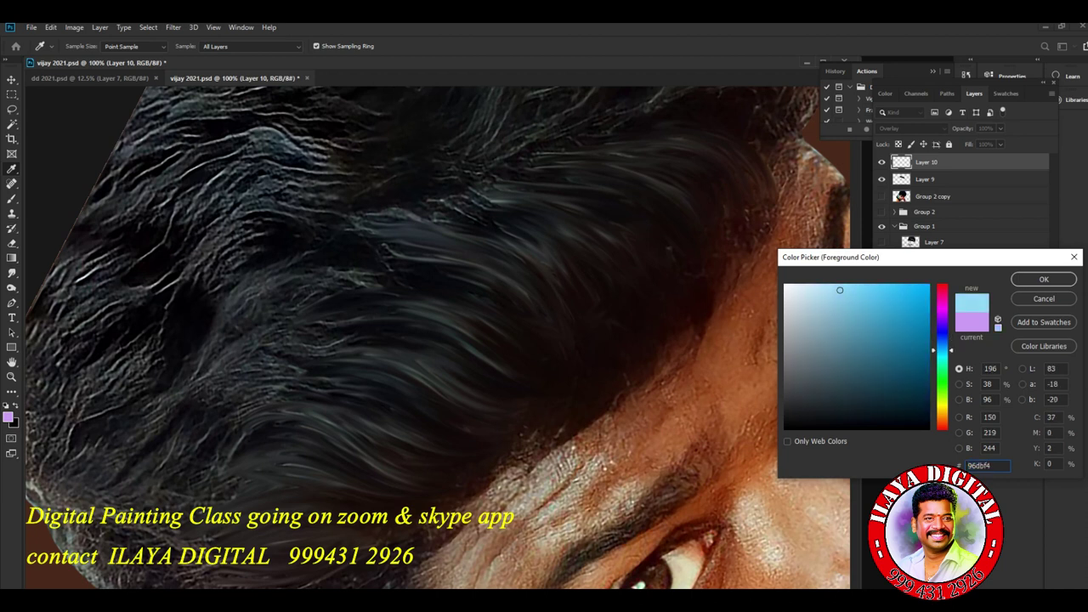
{"action": "left_click_drag", "start_coordinate": [943, 351], "coordinate": [942, 347]}
{"action": "left_click", "coordinate": [869, 288]}
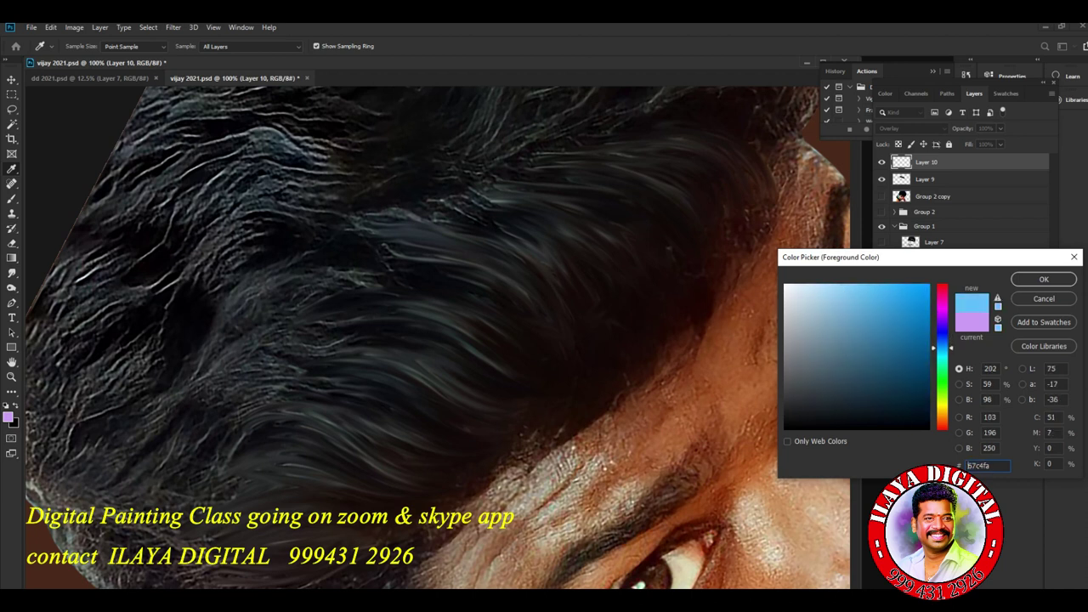
{"action": "left_click", "coordinate": [1044, 279]}
{"action": "key", "text": "b"}
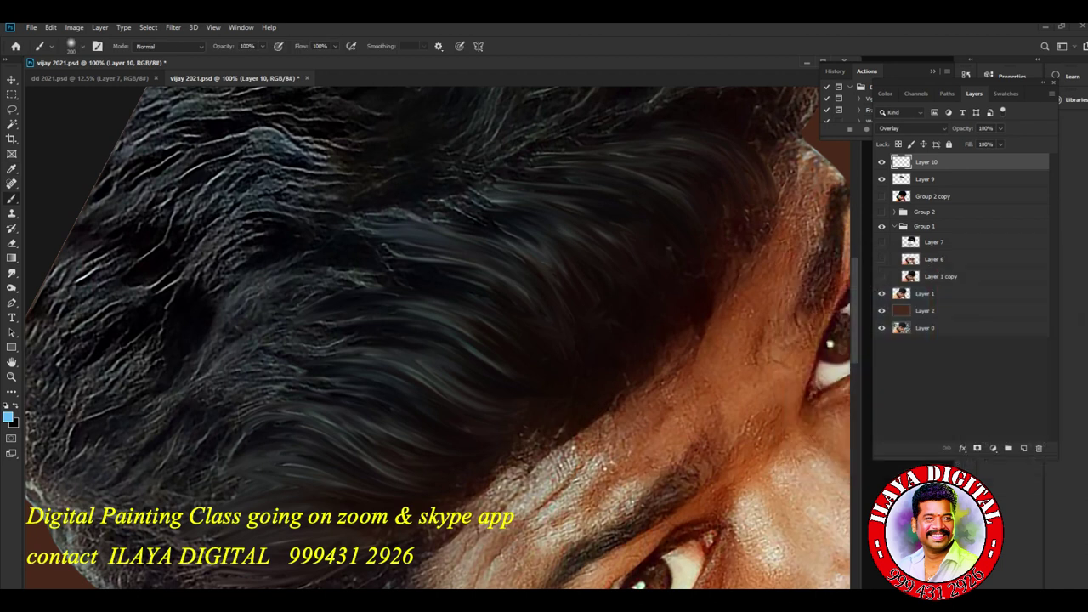
Enlarge the brush to 600 px and paint light blue over the upper part of the hair on Layer 10
{"action": "key", "text": "ctrl+minus"}
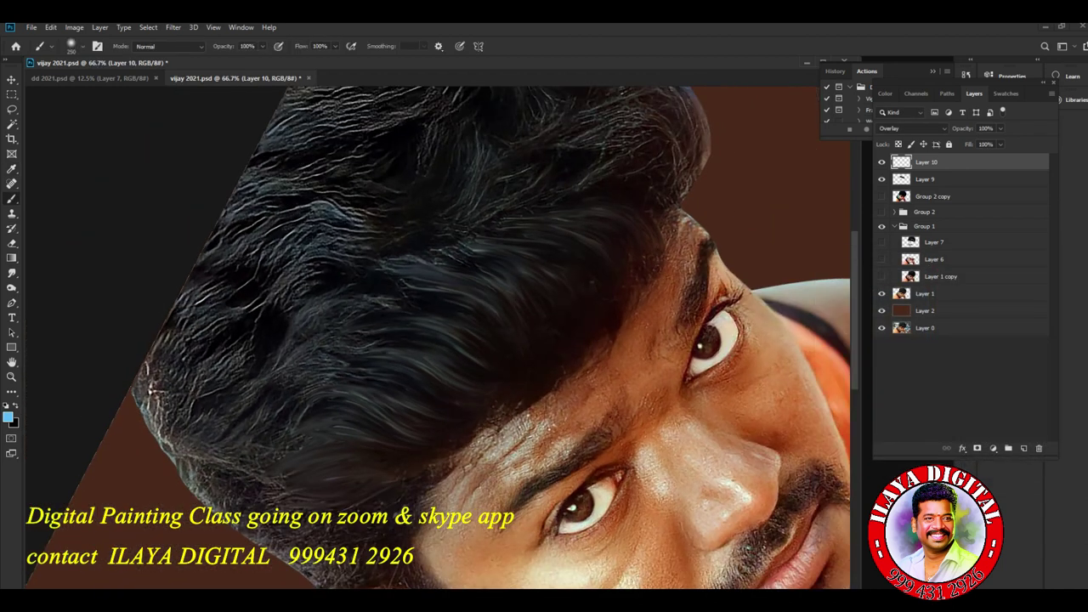
{"action": "key", "text": "bracketleft"}
{"action": "left_click_drag", "start_coordinate": [572, 188], "coordinate": [410, 246]}
{"action": "mouse_move", "coordinate": [654, 212]}
{"action": "left_mouse_down"}
{"action": "mouse_move", "coordinate": [605, 119]}
{"action": "mouse_move", "coordinate": [299, 115]}
{"action": "left_mouse_up"}
{"action": "left_click_drag", "start_coordinate": [679, 183], "coordinate": [786, 234]}
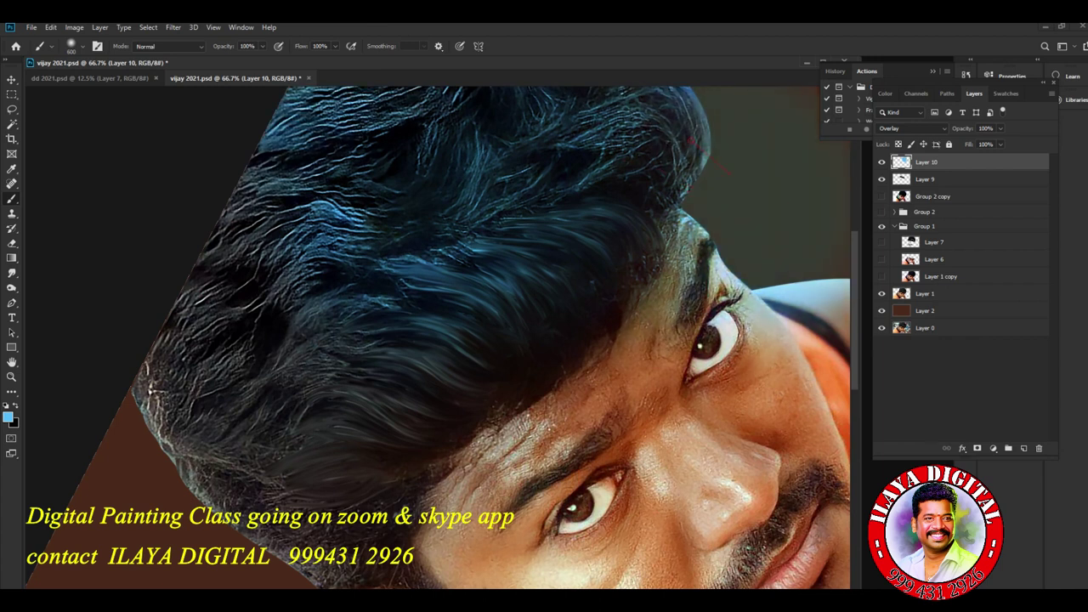
{"action": "left_click_drag", "start_coordinate": [285, 187], "coordinate": [248, 236]}
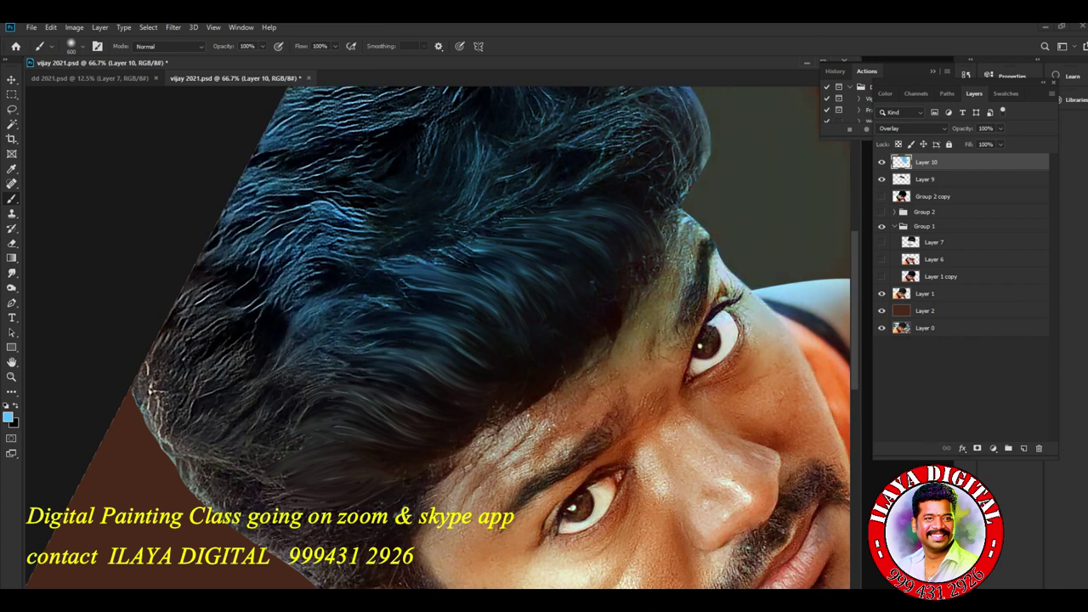
Set the foreground color to pink fb61bc and paint over the back and temple side of the hair
{"action": "left_click", "coordinate": [8, 416]}
{"action": "left_click", "coordinate": [941, 298]}
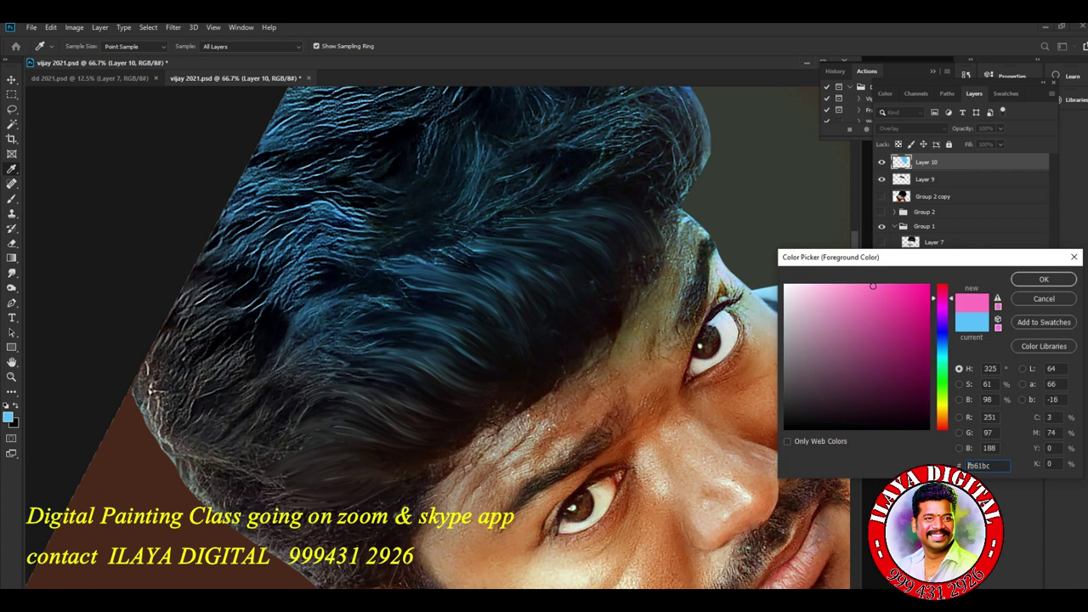
{"action": "left_click", "coordinate": [1044, 278]}
{"action": "mouse_move", "coordinate": [332, 425]}
{"action": "left_mouse_down"}
{"action": "mouse_move", "coordinate": [327, 297]}
{"action": "mouse_move", "coordinate": [225, 365]}
{"action": "left_mouse_up"}
{"action": "left_click_drag", "start_coordinate": [191, 471], "coordinate": [276, 566]}
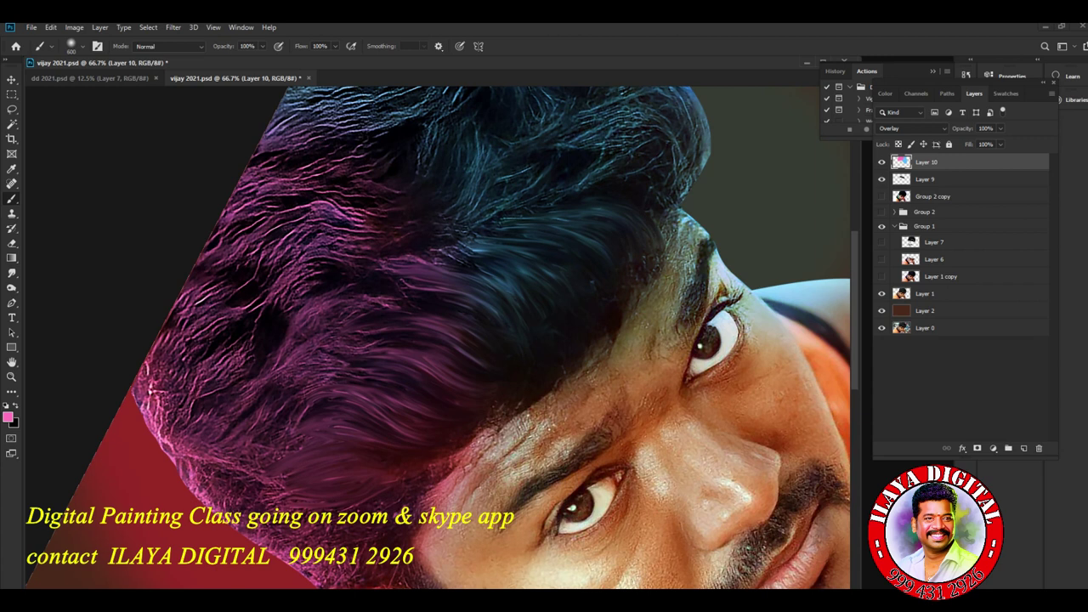
Change the foreground color to yellow-green and paint over the crown and middle of the hair
{"action": "left_click", "coordinate": [8, 416]}
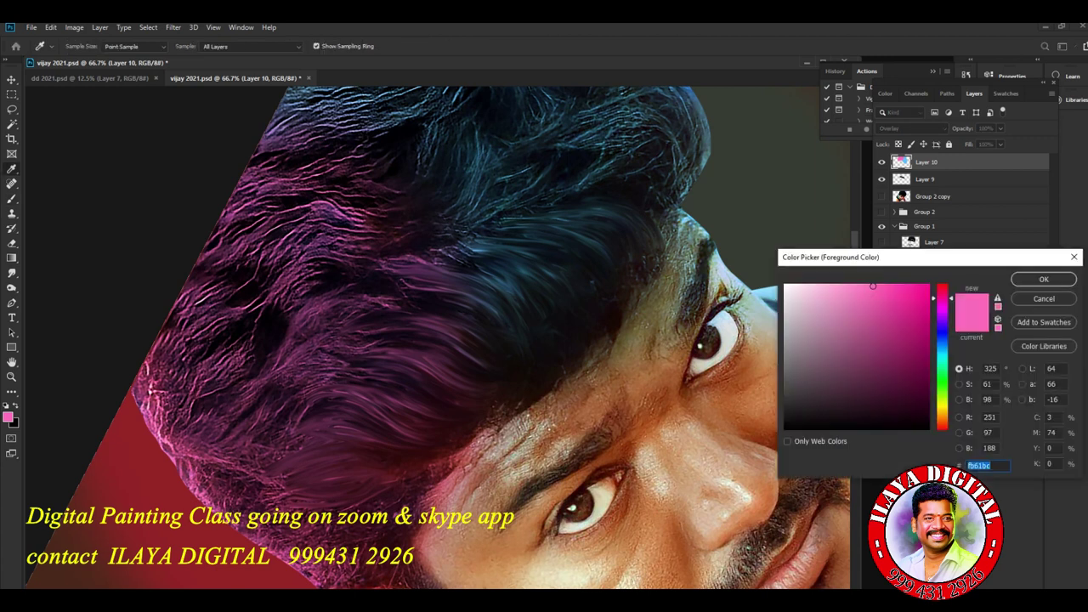
{"action": "left_click", "coordinate": [943, 401]}
{"action": "left_click", "coordinate": [1043, 279]}
{"action": "mouse_move", "coordinate": [425, 263]}
{"action": "left_mouse_down"}
{"action": "mouse_move", "coordinate": [382, 204]}
{"action": "mouse_move", "coordinate": [263, 187]}
{"action": "mouse_move", "coordinate": [246, 340]}
{"action": "left_mouse_up"}
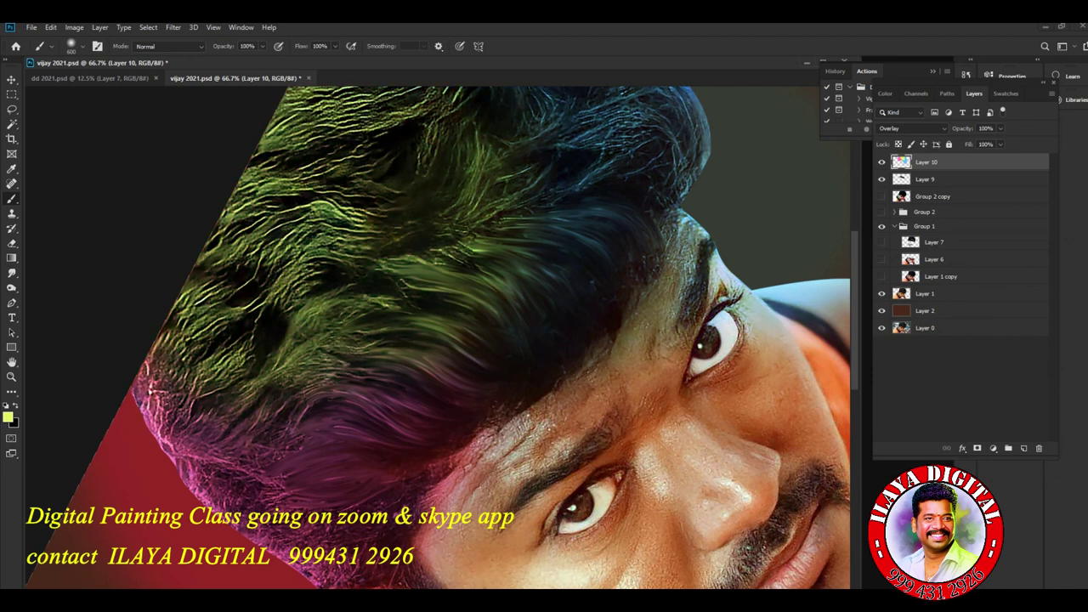
Set the foreground color to cyan 61e0fb and paint over the back, crown and outer side of the hair on Layer 10
{"action": "left_click", "coordinate": [8, 416]}
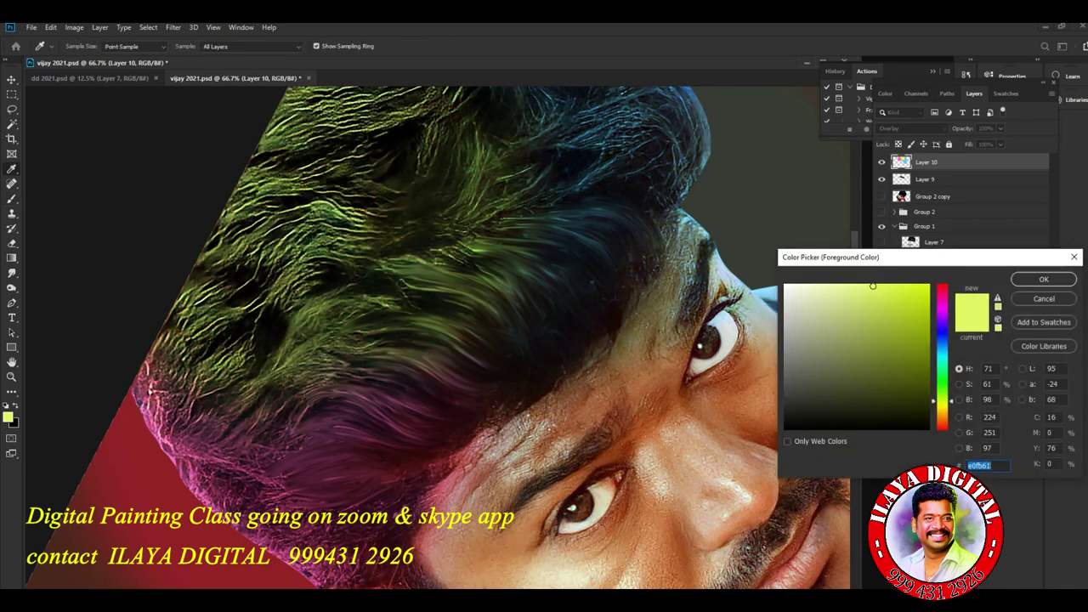
{"action": "left_click", "coordinate": [942, 352]}
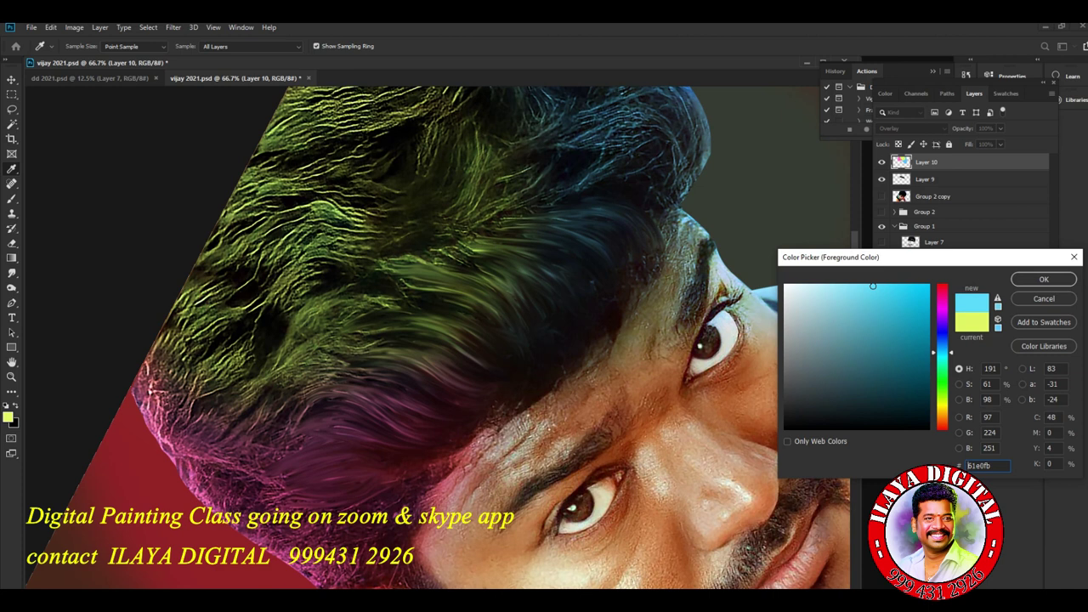
{"action": "left_click", "coordinate": [1044, 280]}
{"action": "mouse_move", "coordinate": [340, 399]}
{"action": "left_mouse_down"}
{"action": "mouse_move", "coordinate": [255, 374]}
{"action": "mouse_move", "coordinate": [175, 382]}
{"action": "left_mouse_up"}
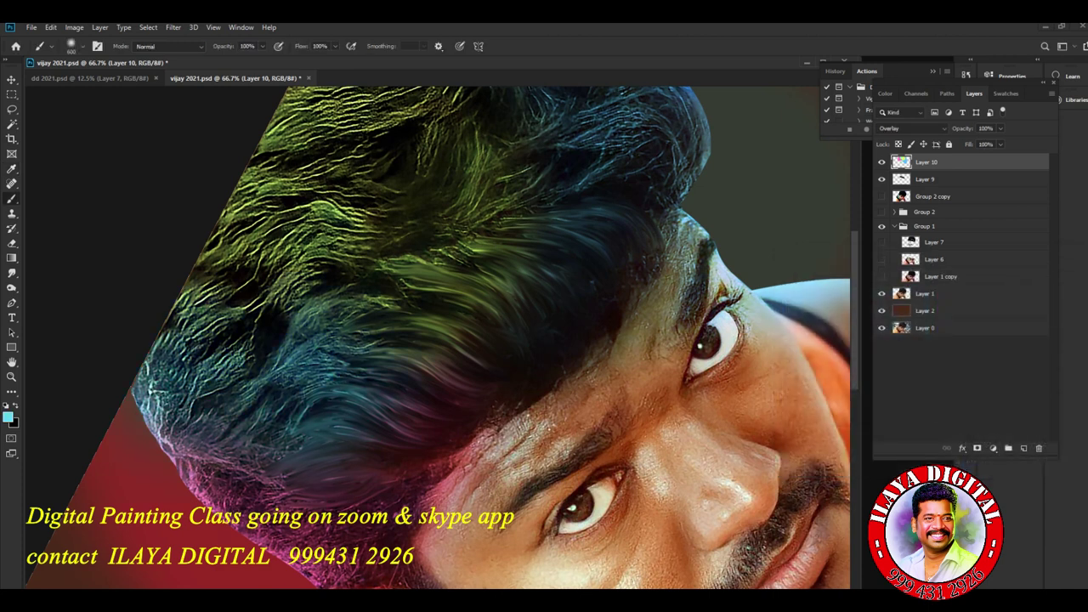
{"action": "left_click_drag", "start_coordinate": [348, 129], "coordinate": [429, 112]}
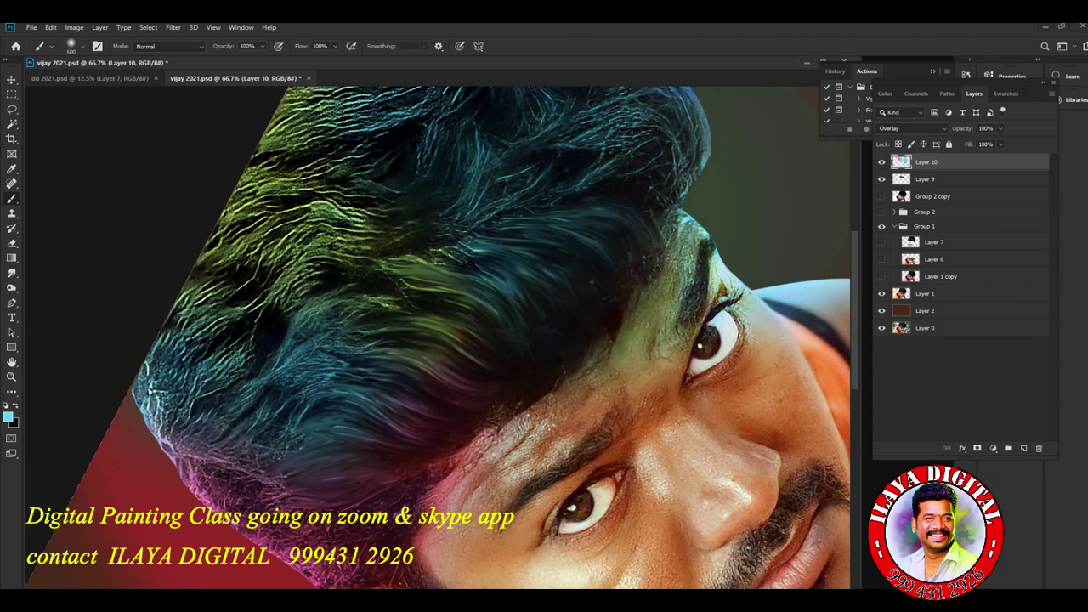
{"action": "scroll", "coordinate": [336, 347], "scroll_direction": "down", "scroll_amount": 4}
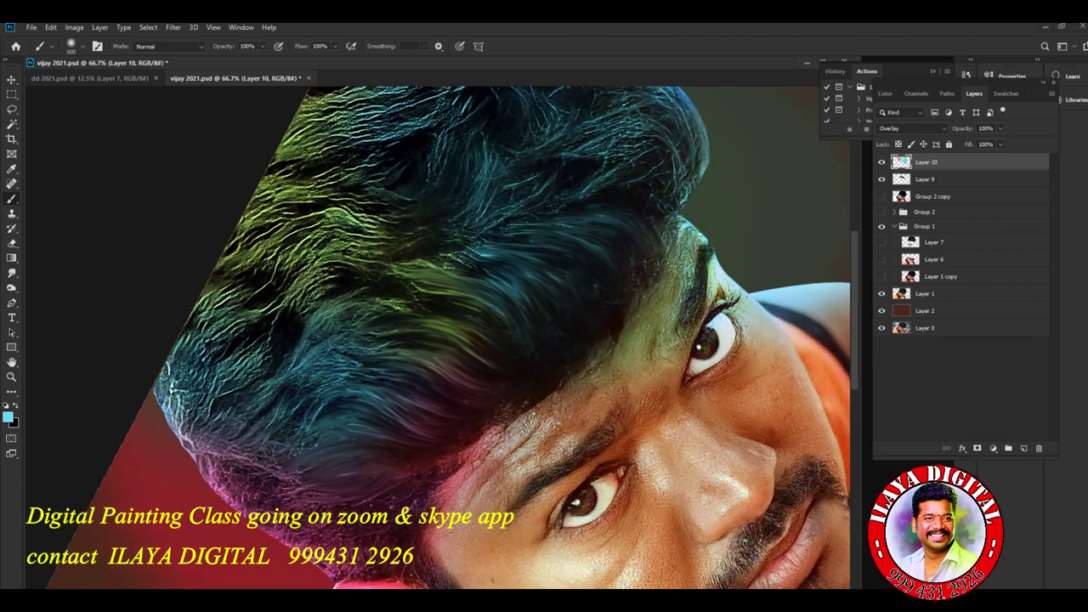
{"action": "key", "text": "Escape"}
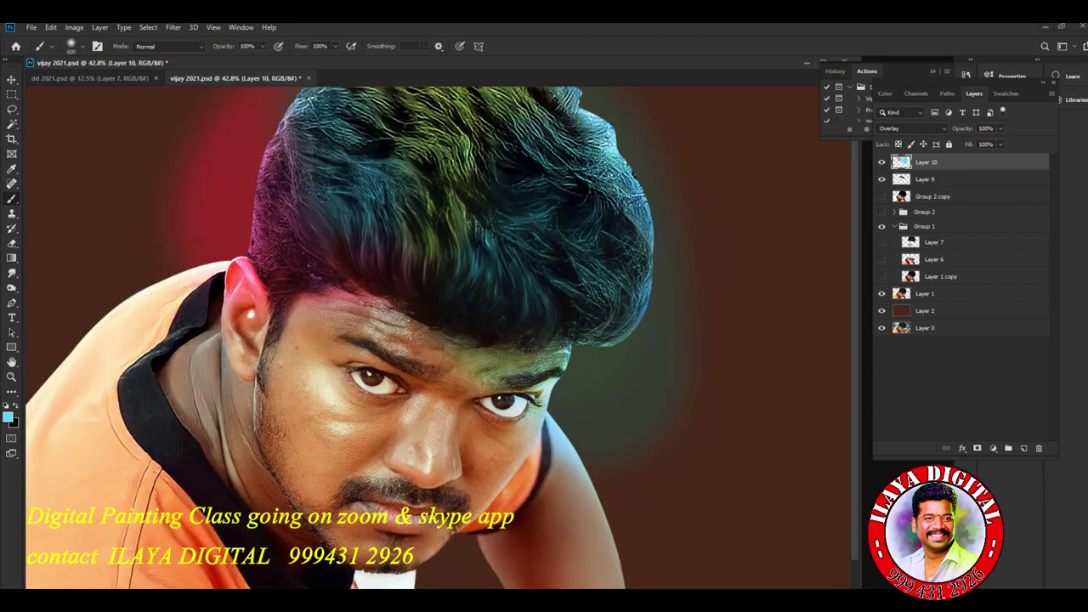
{"action": "scroll", "coordinate": [671, 360], "scroll_direction": "up", "scroll_amount": 4}
{"action": "left_click_drag", "start_coordinate": [628, 340], "coordinate": [755, 447]}
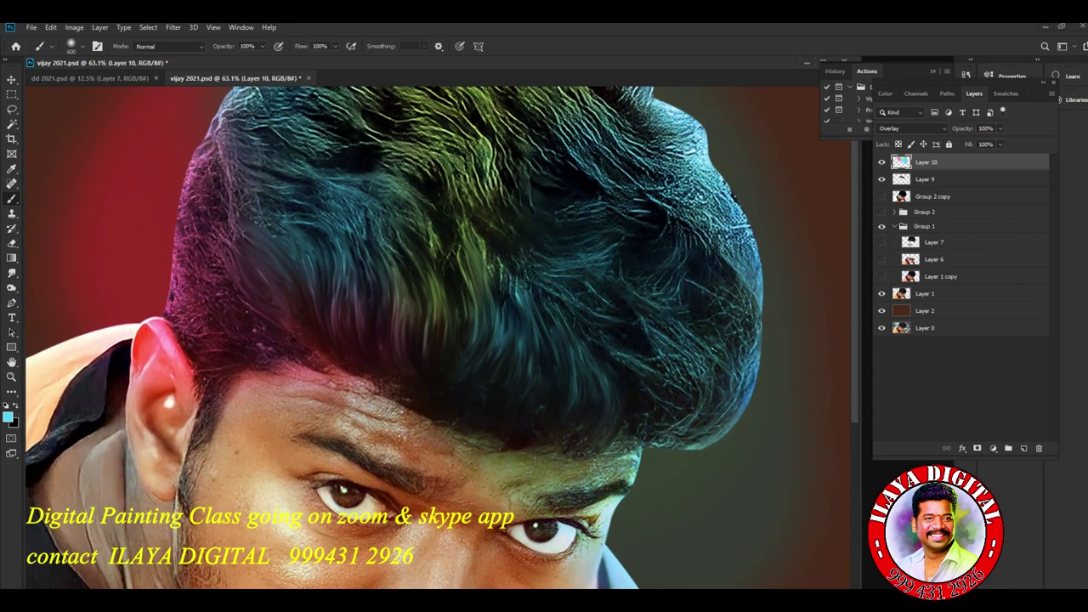
Set the foreground color to green 69fb61 and paint down the outer side of the hair, opposite the pink temple
{"action": "left_click", "coordinate": [7, 417]}
{"action": "left_click", "coordinate": [942, 383]}
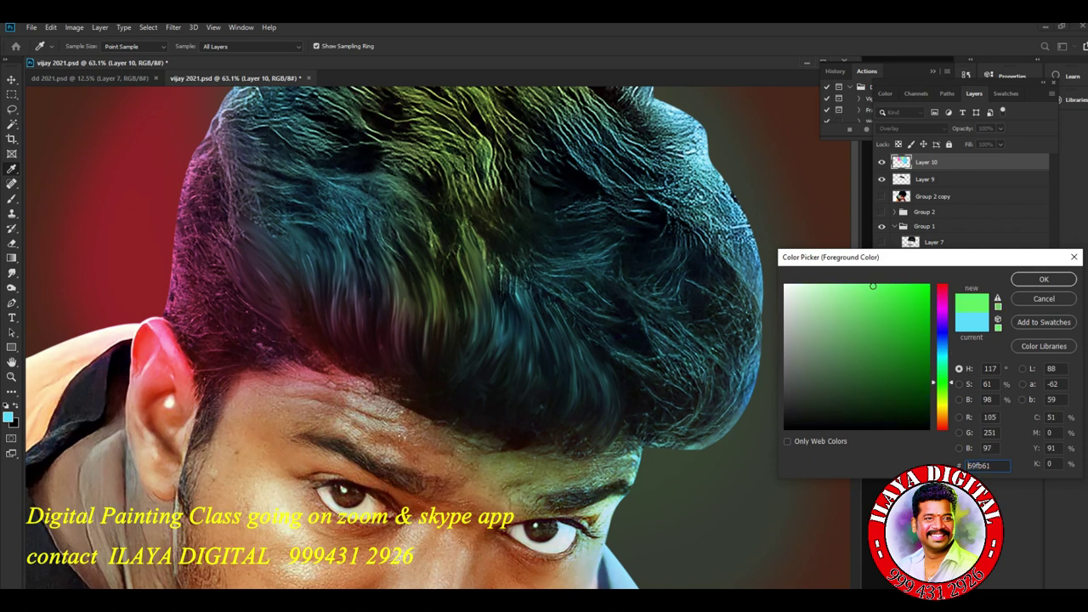
{"action": "key", "text": "Return"}
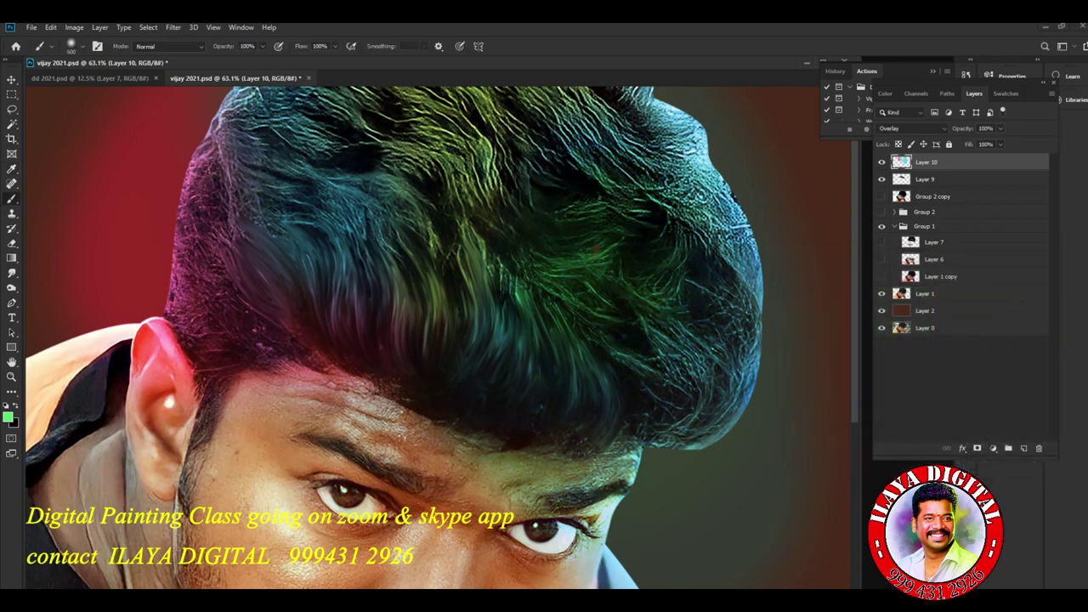
{"action": "mouse_move", "coordinate": [693, 175]}
{"action": "left_mouse_down"}
{"action": "mouse_move", "coordinate": [723, 212]}
{"action": "mouse_move", "coordinate": [756, 365]}
{"action": "mouse_move", "coordinate": [752, 493]}
{"action": "mouse_move", "coordinate": [708, 546]}
{"action": "left_mouse_up"}
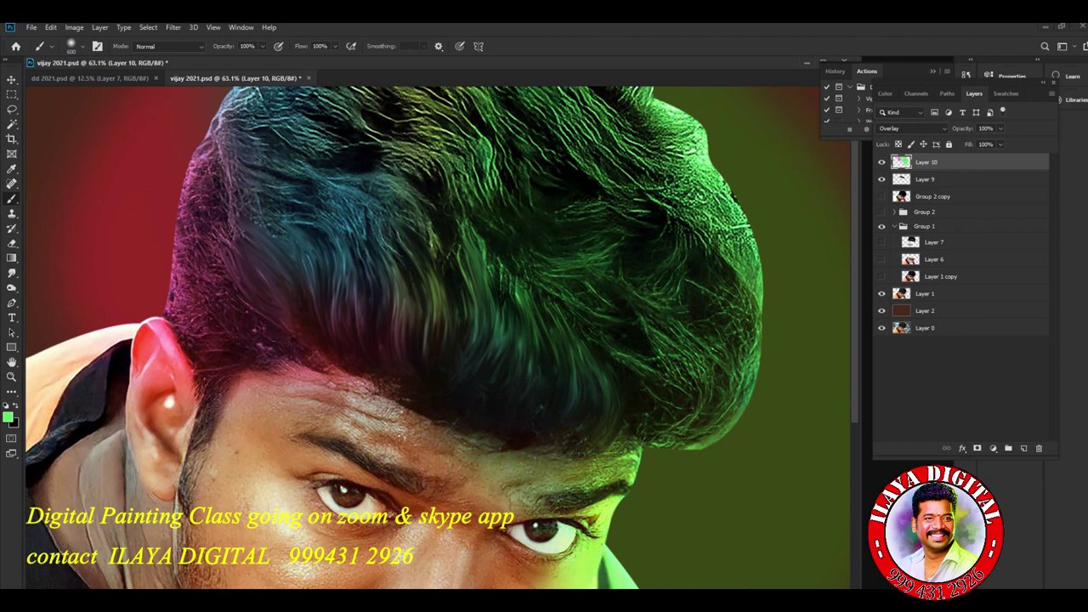
Change the foreground color to light teal and paint over the middle and crown of the hair
{"action": "left_click", "coordinate": [8, 417]}
{"action": "left_click", "coordinate": [942, 346]}
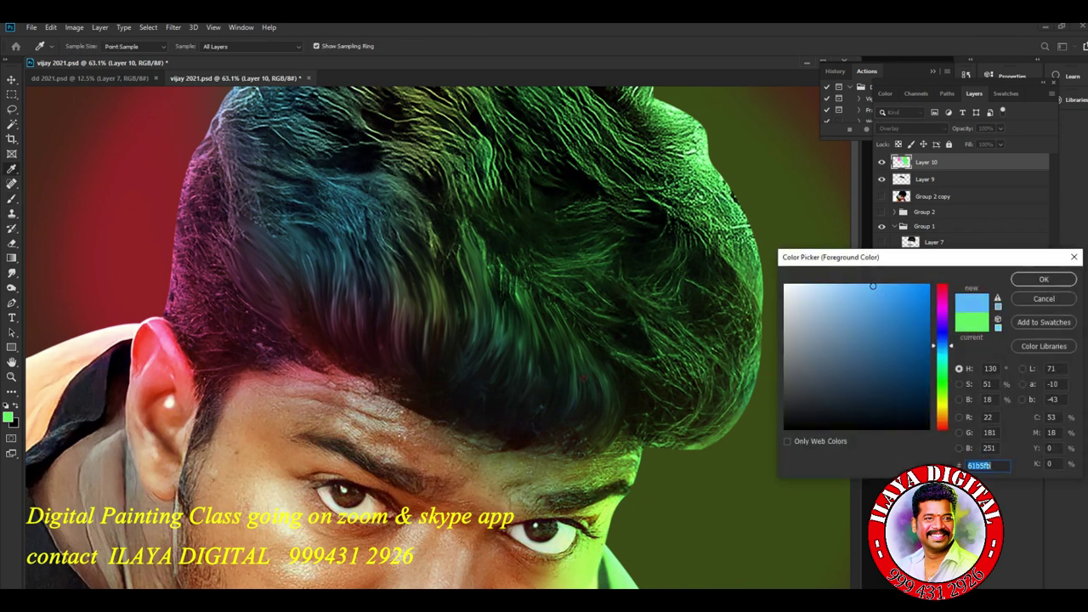
{"action": "left_click", "coordinate": [505, 289]}
{"action": "left_click", "coordinate": [942, 354]}
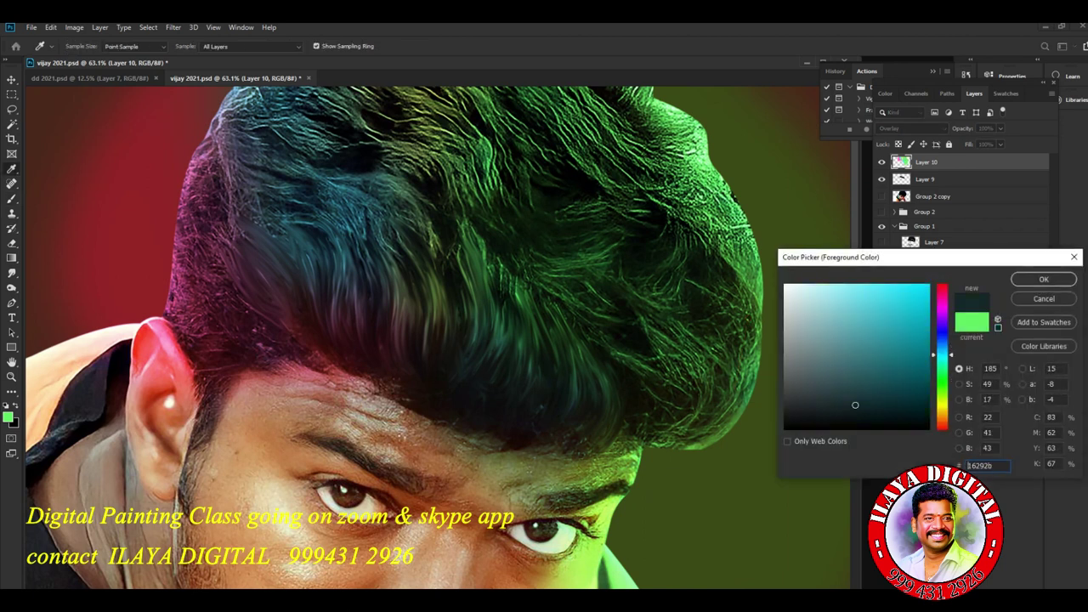
{"action": "left_click", "coordinate": [859, 309]}
{"action": "key", "text": "Return"}
{"action": "mouse_move", "coordinate": [571, 315]}
{"action": "left_mouse_down"}
{"action": "mouse_move", "coordinate": [403, 255]}
{"action": "mouse_move", "coordinate": [425, 319]}
{"action": "mouse_move", "coordinate": [433, 124]}
{"action": "left_mouse_up"}
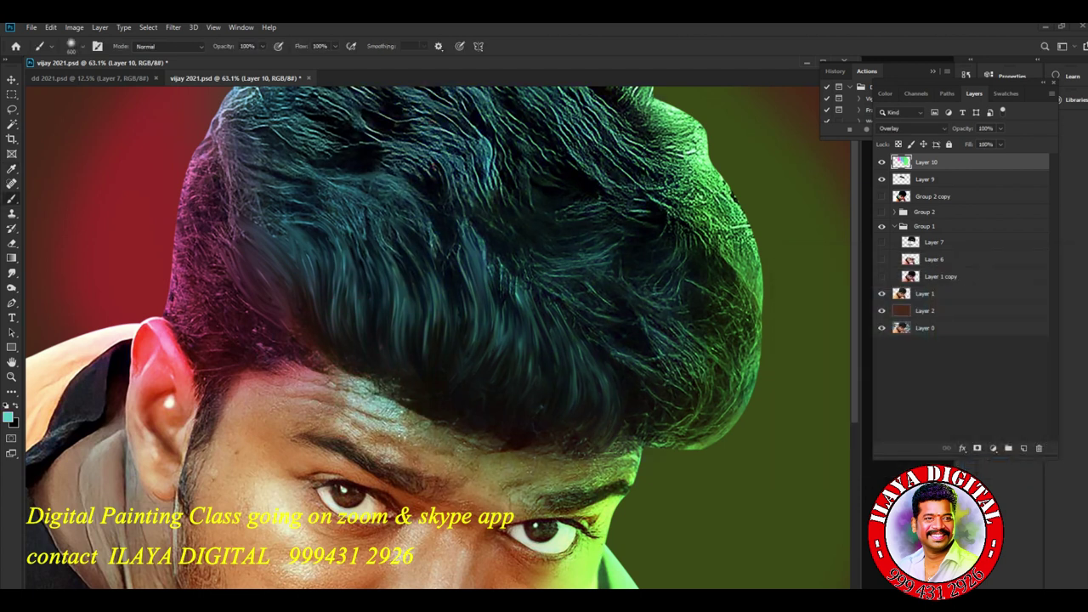
Add a new layer above Layer 10 and activate the Smudge tool at 80% strength, sampling all layers
{"action": "scroll", "coordinate": [464, 289], "scroll_direction": "down", "scroll_amount": 3}
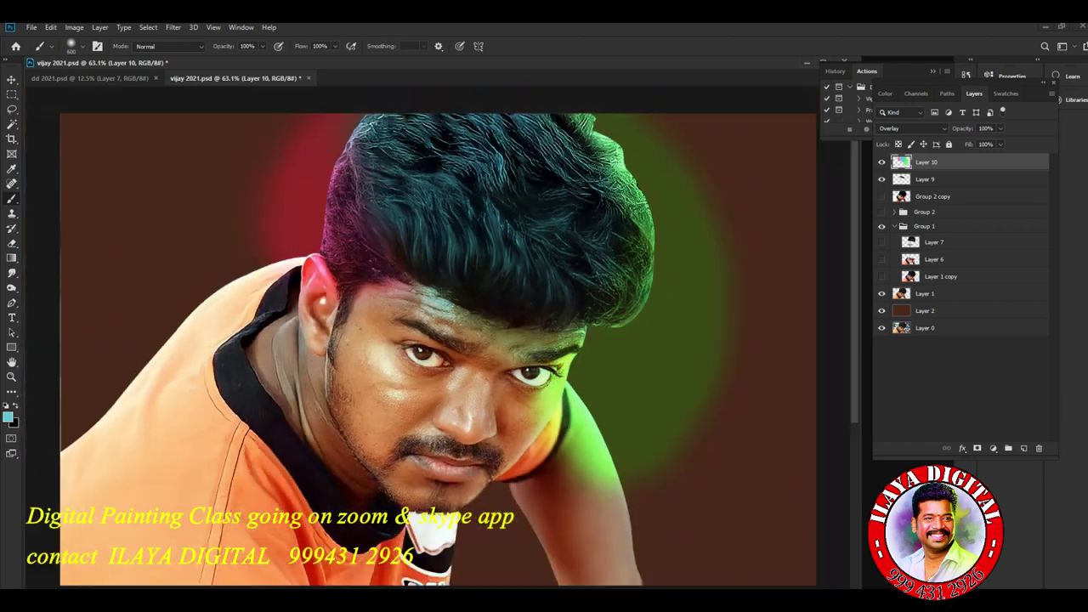
{"action": "scroll", "coordinate": [607, 323], "scroll_direction": "up", "scroll_amount": 5}
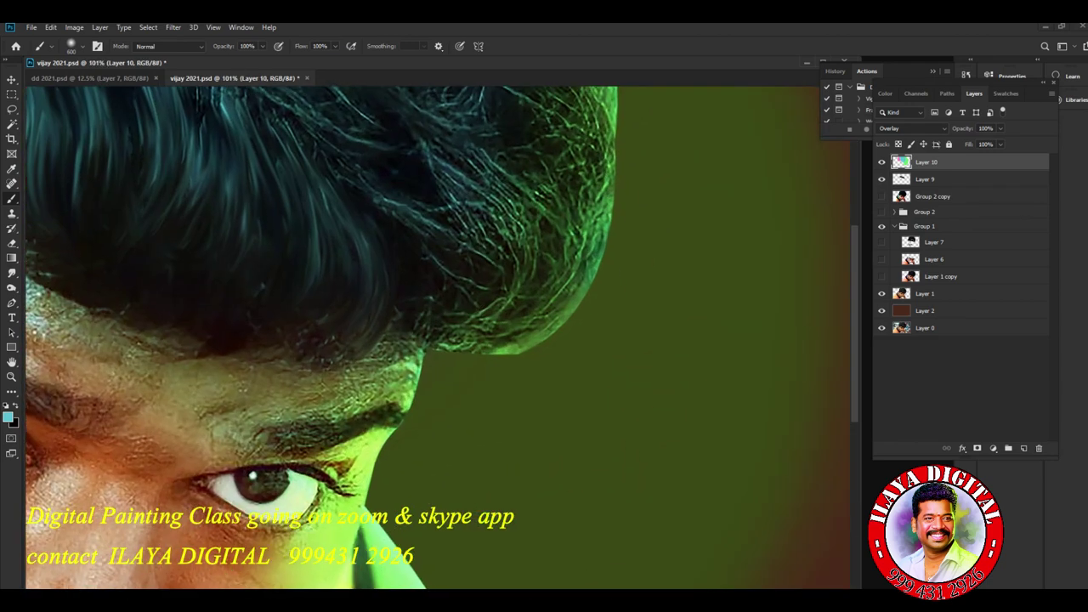
{"action": "scroll", "coordinate": [600, 349], "scroll_direction": "up", "scroll_amount": 2}
{"action": "scroll", "coordinate": [607, 314], "scroll_direction": "down", "scroll_amount": 4}
{"action": "left_click_drag", "start_coordinate": [493, 264], "coordinate": [542, 264]}
{"action": "scroll", "coordinate": [522, 263], "scroll_direction": "up", "scroll_amount": 3}
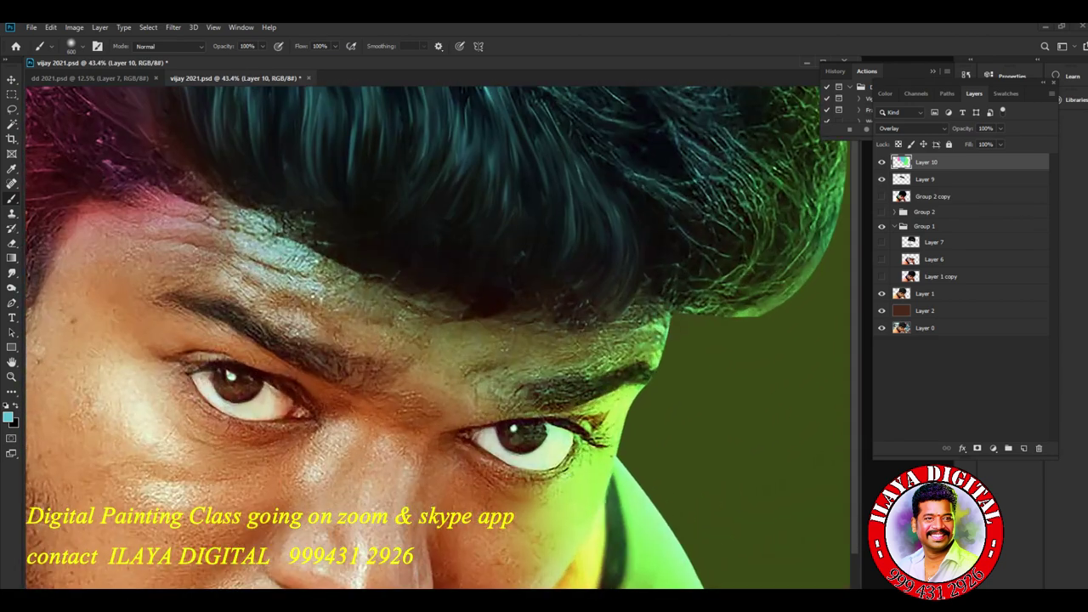
{"action": "scroll", "coordinate": [425, 255], "scroll_direction": "up", "scroll_amount": 3}
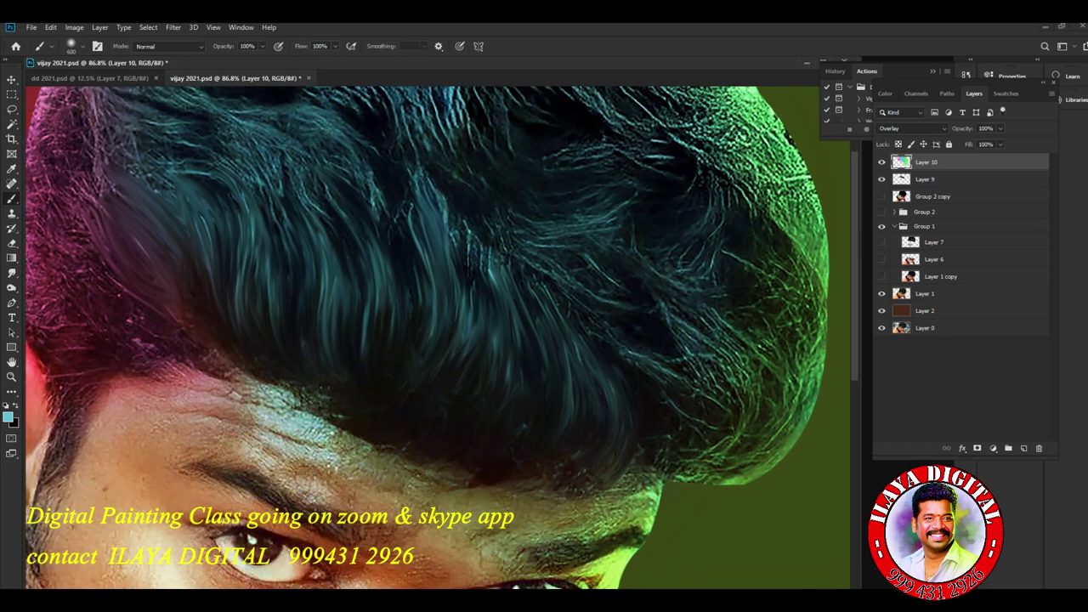
{"action": "key", "text": "ctrl+shift+n"}
{"action": "key", "text": "Return"}
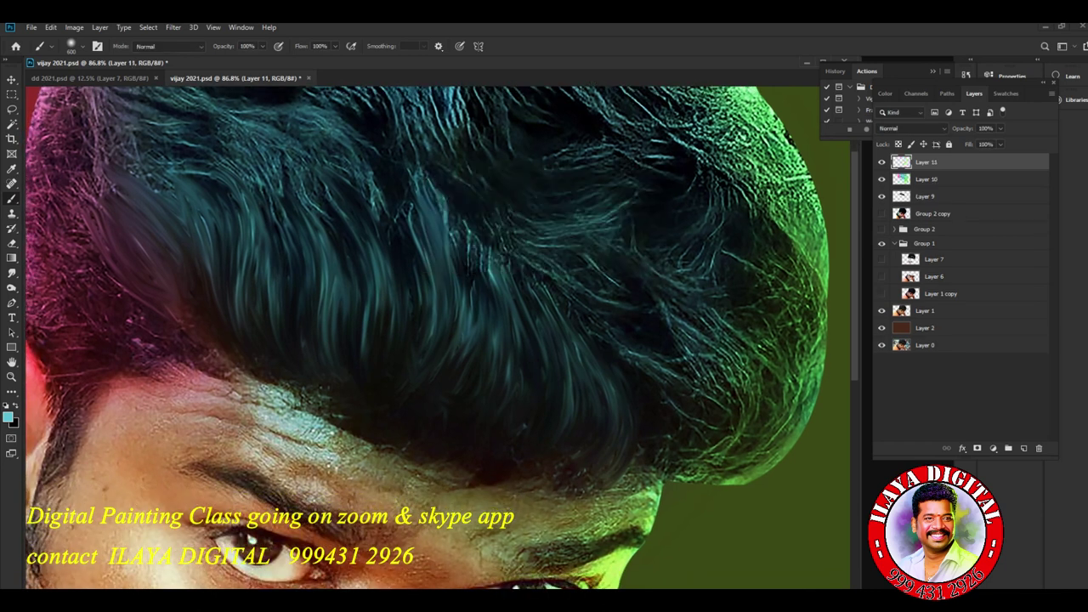
{"action": "key", "text": "r"}
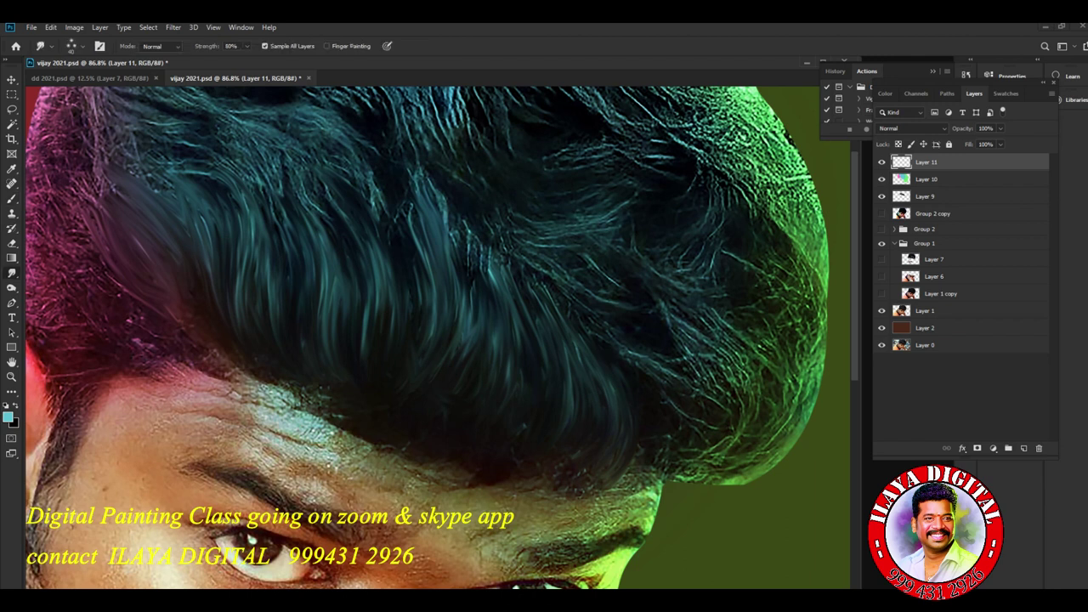
Smudge the green outer side of the hair into smooth curved strands, working from the lower edge up to the crown
{"action": "mouse_move", "coordinate": [718, 456]}
{"action": "left_mouse_down"}
{"action": "mouse_move", "coordinate": [727, 435]}
{"action": "mouse_move", "coordinate": [652, 309]}
{"action": "mouse_move", "coordinate": [738, 431]}
{"action": "mouse_move", "coordinate": [668, 320]}
{"action": "mouse_move", "coordinate": [733, 338]}
{"action": "mouse_move", "coordinate": [693, 319]}
{"action": "left_mouse_up"}
{"action": "left_click_drag", "start_coordinate": [746, 467], "coordinate": [702, 319]}
{"action": "mouse_move", "coordinate": [776, 457]}
{"action": "left_mouse_down"}
{"action": "mouse_move", "coordinate": [783, 427]}
{"action": "mouse_move", "coordinate": [723, 314]}
{"action": "left_mouse_up"}
{"action": "left_click_drag", "start_coordinate": [802, 415], "coordinate": [749, 318]}
{"action": "mouse_move", "coordinate": [816, 384]}
{"action": "left_mouse_down"}
{"action": "mouse_move", "coordinate": [813, 339]}
{"action": "mouse_move", "coordinate": [712, 266]}
{"action": "left_mouse_up"}
{"action": "left_click_drag", "start_coordinate": [804, 362], "coordinate": [715, 293]}
{"action": "left_click_drag", "start_coordinate": [814, 339], "coordinate": [726, 259]}
{"action": "mouse_move", "coordinate": [816, 318]}
{"action": "left_mouse_down"}
{"action": "mouse_move", "coordinate": [714, 244]}
{"action": "mouse_move", "coordinate": [771, 242]}
{"action": "left_mouse_up"}
{"action": "left_click_drag", "start_coordinate": [712, 224], "coordinate": [808, 280]}
{"action": "left_click_drag", "start_coordinate": [719, 203], "coordinate": [820, 267]}
{"action": "left_click_drag", "start_coordinate": [700, 184], "coordinate": [804, 236]}
{"action": "mouse_move", "coordinate": [690, 161]}
{"action": "left_mouse_down"}
{"action": "mouse_move", "coordinate": [816, 235]}
{"action": "mouse_move", "coordinate": [807, 216]}
{"action": "left_mouse_up"}
{"action": "left_click_drag", "start_coordinate": [696, 140], "coordinate": [809, 199]}
{"action": "mouse_move", "coordinate": [675, 105]}
{"action": "left_mouse_down"}
{"action": "mouse_move", "coordinate": [778, 156]}
{"action": "mouse_move", "coordinate": [681, 102]}
{"action": "left_mouse_up"}
{"action": "left_click_drag", "start_coordinate": [794, 149], "coordinate": [676, 95]}
{"action": "left_click_drag", "start_coordinate": [762, 126], "coordinate": [687, 102]}
Smudge strands in the dark lower hair beside the green area and refine the hair's green outer contour
{"action": "left_click_drag", "start_coordinate": [614, 344], "coordinate": [643, 452]}
{"action": "mouse_move", "coordinate": [656, 354]}
{"action": "left_mouse_down"}
{"action": "mouse_move", "coordinate": [678, 430]}
{"action": "mouse_move", "coordinate": [668, 447]}
{"action": "left_mouse_up"}
{"action": "left_click_drag", "start_coordinate": [610, 340], "coordinate": [662, 394]}
{"action": "mouse_move", "coordinate": [654, 348]}
{"action": "left_mouse_down"}
{"action": "mouse_move", "coordinate": [691, 406]}
{"action": "mouse_move", "coordinate": [710, 389]}
{"action": "left_mouse_up"}
{"action": "mouse_move", "coordinate": [698, 347]}
{"action": "left_mouse_down"}
{"action": "mouse_move", "coordinate": [723, 477]}
{"action": "mouse_move", "coordinate": [750, 449]}
{"action": "left_mouse_up"}
{"action": "mouse_move", "coordinate": [696, 471]}
{"action": "left_mouse_down"}
{"action": "mouse_move", "coordinate": [748, 489]}
{"action": "mouse_move", "coordinate": [752, 455]}
{"action": "left_mouse_up"}
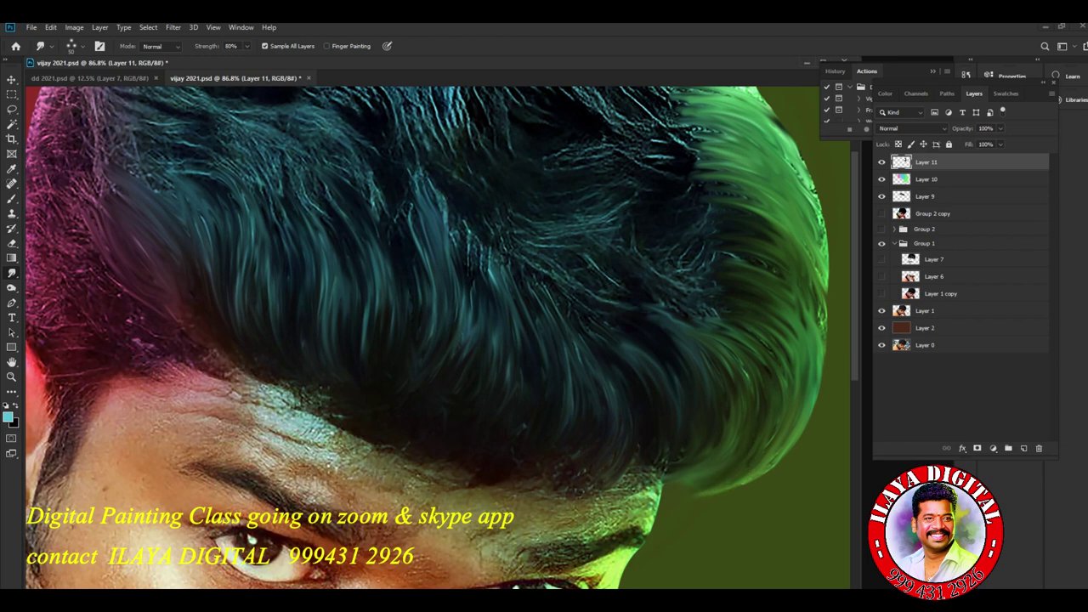
{"action": "left_click_drag", "start_coordinate": [734, 322], "coordinate": [704, 318]}
{"action": "left_click_drag", "start_coordinate": [820, 340], "coordinate": [712, 255]}
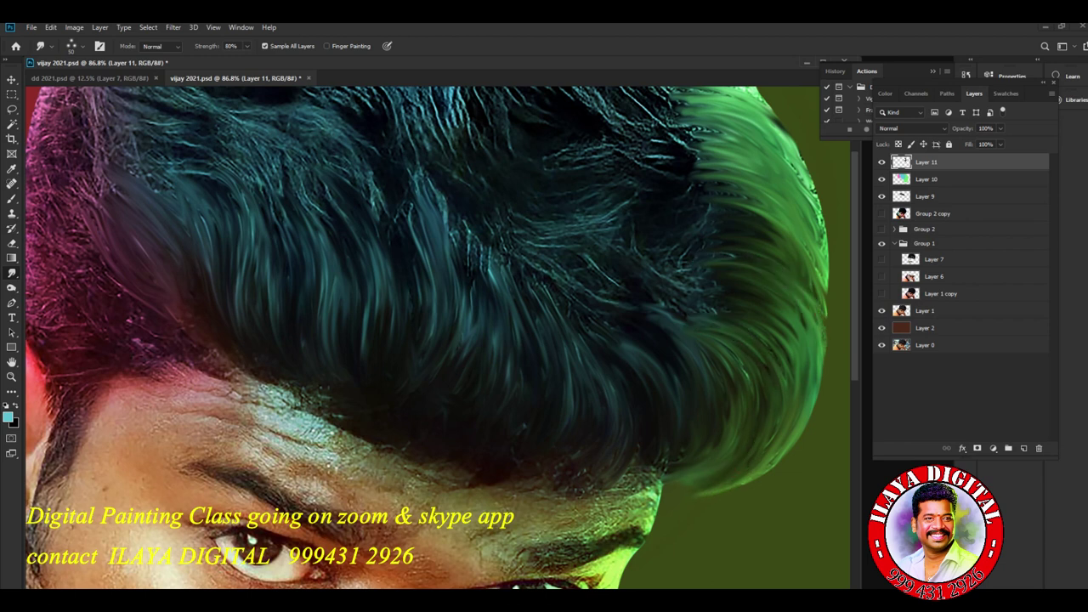
{"action": "mouse_move", "coordinate": [823, 297]}
{"action": "left_mouse_down"}
{"action": "mouse_move", "coordinate": [758, 158]}
{"action": "mouse_move", "coordinate": [690, 121]}
{"action": "left_mouse_up"}
{"action": "left_click_drag", "start_coordinate": [813, 188], "coordinate": [748, 142]}
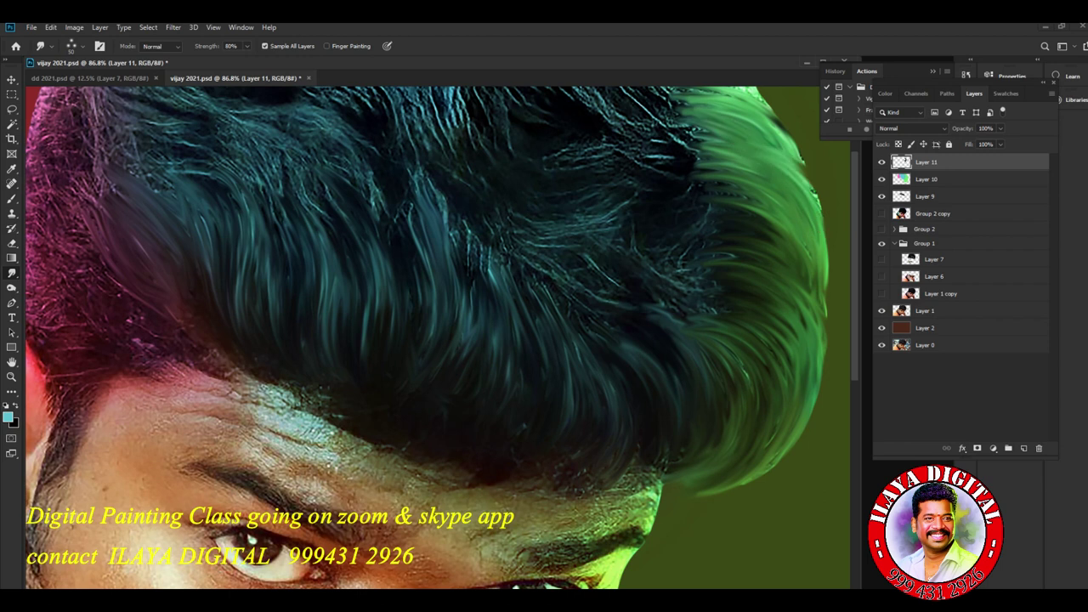
Smudge the rough teal hair above the fringe into smooth diagonal strands
{"action": "mouse_move", "coordinate": [491, 219]}
{"action": "left_mouse_down"}
{"action": "mouse_move", "coordinate": [561, 308]}
{"action": "mouse_move", "coordinate": [586, 308]}
{"action": "left_mouse_up"}
{"action": "left_click_drag", "start_coordinate": [537, 225], "coordinate": [613, 296]}
{"action": "mouse_move", "coordinate": [569, 219]}
{"action": "left_mouse_down"}
{"action": "mouse_move", "coordinate": [625, 297]}
{"action": "mouse_move", "coordinate": [638, 285]}
{"action": "left_mouse_up"}
{"action": "mouse_move", "coordinate": [602, 219]}
{"action": "left_mouse_down"}
{"action": "mouse_move", "coordinate": [636, 256]}
{"action": "mouse_move", "coordinate": [647, 300]}
{"action": "left_mouse_up"}
{"action": "mouse_move", "coordinate": [623, 231]}
{"action": "left_mouse_down"}
{"action": "mouse_move", "coordinate": [658, 297]}
{"action": "mouse_move", "coordinate": [714, 356]}
{"action": "left_mouse_up"}
{"action": "left_click_drag", "start_coordinate": [581, 263], "coordinate": [652, 363]}
{"action": "left_click_drag", "start_coordinate": [552, 294], "coordinate": [589, 336]}
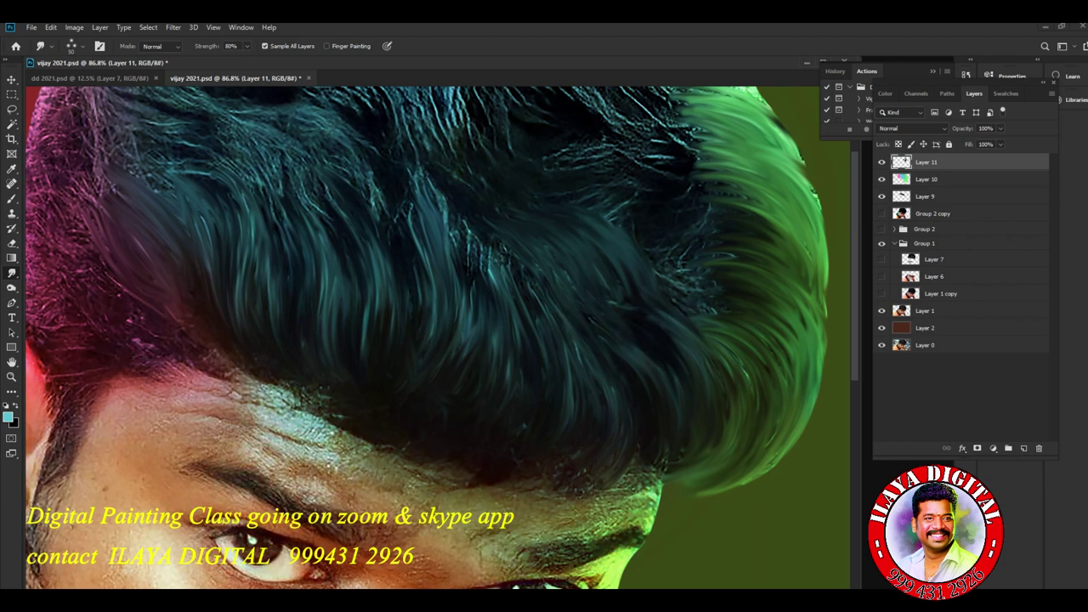
Blend the teal hair into the green outer side with short curved smudge strokes
{"action": "mouse_move", "coordinate": [722, 227]}
{"action": "left_mouse_down"}
{"action": "mouse_move", "coordinate": [782, 253]}
{"action": "mouse_move", "coordinate": [777, 289]}
{"action": "left_mouse_up"}
{"action": "mouse_move", "coordinate": [680, 247]}
{"action": "left_mouse_down"}
{"action": "mouse_move", "coordinate": [715, 259]}
{"action": "mouse_move", "coordinate": [765, 317]}
{"action": "mouse_move", "coordinate": [722, 310]}
{"action": "left_mouse_up"}
{"action": "mouse_move", "coordinate": [716, 318]}
{"action": "left_mouse_down"}
{"action": "mouse_move", "coordinate": [777, 343]}
{"action": "mouse_move", "coordinate": [763, 363]}
{"action": "left_mouse_up"}
{"action": "mouse_move", "coordinate": [721, 321]}
{"action": "left_mouse_down"}
{"action": "mouse_move", "coordinate": [741, 392]}
{"action": "mouse_move", "coordinate": [740, 357]}
{"action": "left_mouse_up"}
{"action": "left_click_drag", "start_coordinate": [684, 292], "coordinate": [724, 330]}
{"action": "mouse_move", "coordinate": [731, 310]}
{"action": "left_mouse_down"}
{"action": "mouse_move", "coordinate": [767, 371]}
{"action": "mouse_move", "coordinate": [772, 333]}
{"action": "left_mouse_up"}
{"action": "left_click_drag", "start_coordinate": [736, 291], "coordinate": [790, 376]}
{"action": "left_click_drag", "start_coordinate": [755, 300], "coordinate": [782, 347]}
{"action": "mouse_move", "coordinate": [741, 254]}
{"action": "left_mouse_down"}
{"action": "mouse_move", "coordinate": [790, 328]}
{"action": "mouse_move", "coordinate": [787, 258]}
{"action": "left_mouse_up"}
{"action": "left_click_drag", "start_coordinate": [723, 194], "coordinate": [795, 265]}
{"action": "left_click_drag", "start_coordinate": [690, 176], "coordinate": [773, 214]}
{"action": "left_click_drag", "start_coordinate": [699, 156], "coordinate": [772, 194]}
Smudge the central fringe into long flowing strands running down toward the forehead
{"action": "left_click_drag", "start_coordinate": [428, 188], "coordinate": [467, 284]}
{"action": "left_click_drag", "start_coordinate": [450, 214], "coordinate": [483, 315]}
{"action": "left_click_drag", "start_coordinate": [453, 222], "coordinate": [493, 311]}
{"action": "left_click_drag", "start_coordinate": [457, 207], "coordinate": [494, 306]}
{"action": "left_click_drag", "start_coordinate": [489, 248], "coordinate": [526, 330]}
{"action": "mouse_move", "coordinate": [483, 240]}
{"action": "left_mouse_down"}
{"action": "mouse_move", "coordinate": [510, 323]}
{"action": "mouse_move", "coordinate": [558, 350]}
{"action": "left_mouse_up"}
{"action": "mouse_move", "coordinate": [561, 303]}
{"action": "left_mouse_down"}
{"action": "mouse_move", "coordinate": [598, 386]}
{"action": "mouse_move", "coordinate": [598, 367]}
{"action": "left_mouse_up"}
{"action": "mouse_move", "coordinate": [576, 299]}
{"action": "left_mouse_down"}
{"action": "mouse_move", "coordinate": [601, 335]}
{"action": "mouse_move", "coordinate": [612, 410]}
{"action": "mouse_move", "coordinate": [608, 382]}
{"action": "left_mouse_up"}
{"action": "left_click_drag", "start_coordinate": [561, 339], "coordinate": [575, 427]}
{"action": "left_click_drag", "start_coordinate": [508, 270], "coordinate": [544, 382]}
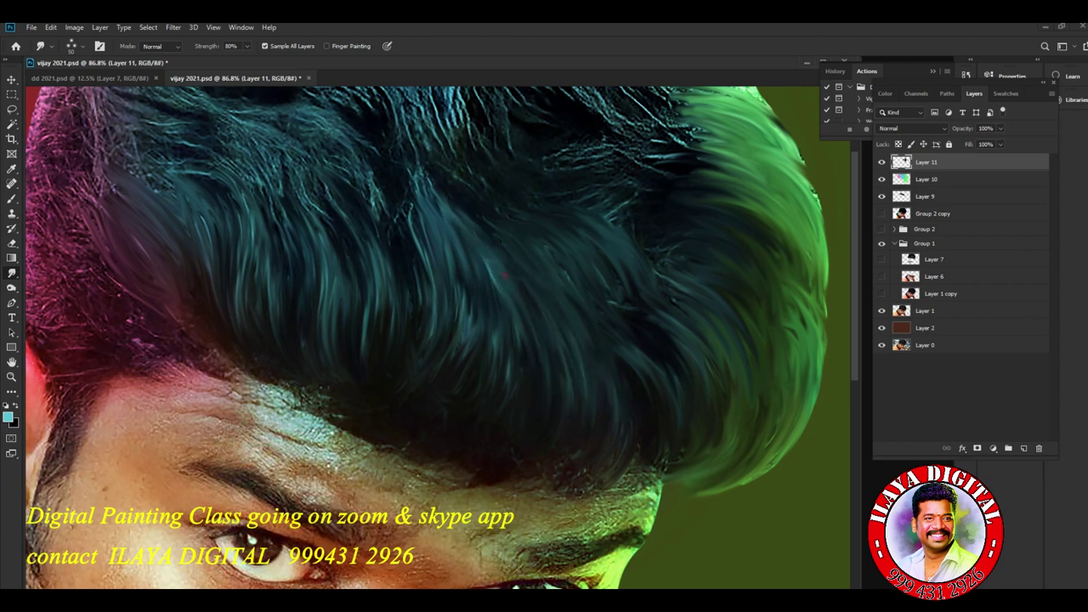
{"action": "left_click_drag", "start_coordinate": [486, 302], "coordinate": [499, 378]}
{"action": "left_click_drag", "start_coordinate": [446, 293], "coordinate": [476, 356]}
{"action": "left_click_drag", "start_coordinate": [417, 242], "coordinate": [433, 314]}
{"action": "left_click_drag", "start_coordinate": [374, 206], "coordinate": [416, 302]}
{"action": "left_click_drag", "start_coordinate": [371, 230], "coordinate": [393, 336]}
Smudge the fringe above the far eyebrow and its transition to the green side into continuous downward strands
{"action": "left_click_drag", "start_coordinate": [581, 279], "coordinate": [621, 371]}
{"action": "left_click_drag", "start_coordinate": [556, 242], "coordinate": [634, 333]}
{"action": "mouse_move", "coordinate": [583, 226]}
{"action": "left_mouse_down"}
{"action": "mouse_move", "coordinate": [646, 311]}
{"action": "mouse_move", "coordinate": [678, 412]}
{"action": "left_mouse_up"}
{"action": "left_click_drag", "start_coordinate": [625, 349], "coordinate": [667, 447]}
{"action": "left_click_drag", "start_coordinate": [669, 376], "coordinate": [660, 472]}
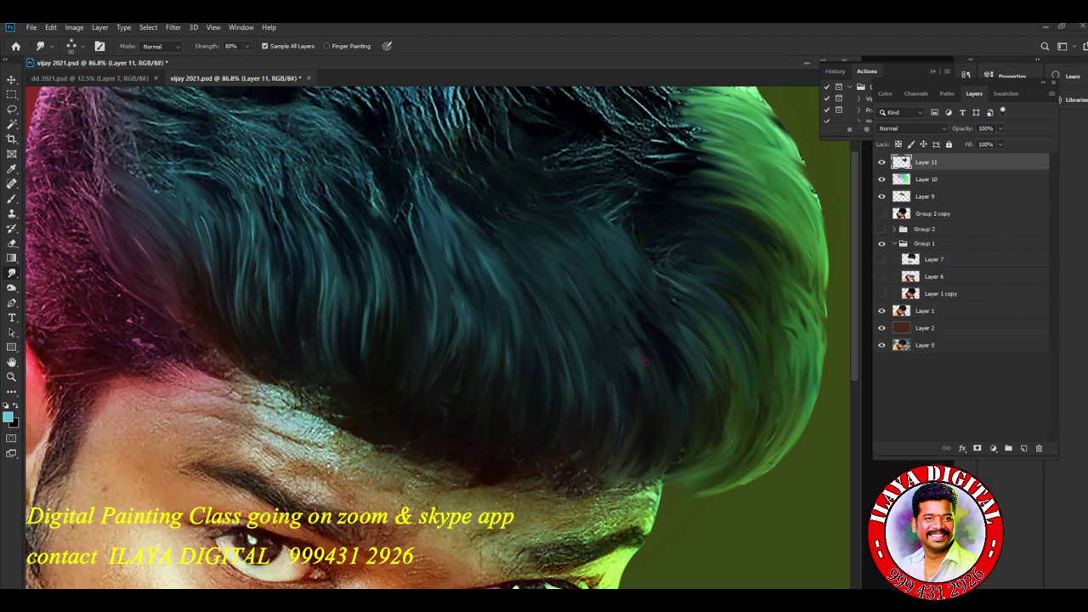
{"action": "left_click_drag", "start_coordinate": [628, 222], "coordinate": [674, 301]}
{"action": "left_click_drag", "start_coordinate": [661, 248], "coordinate": [699, 290]}
Smudge the pink temple hair above the ear into smooth strands sweeping toward the forehead
{"action": "left_click_drag", "start_coordinate": [36, 196], "coordinate": [129, 345]}
{"action": "left_click_drag", "start_coordinate": [66, 197], "coordinate": [142, 329]}
{"action": "left_click_drag", "start_coordinate": [56, 204], "coordinate": [125, 317]}
{"action": "left_click_drag", "start_coordinate": [32, 237], "coordinate": [102, 333]}
{"action": "mouse_move", "coordinate": [49, 241]}
{"action": "left_mouse_down"}
{"action": "mouse_move", "coordinate": [72, 289]}
{"action": "mouse_move", "coordinate": [145, 364]}
{"action": "mouse_move", "coordinate": [158, 349]}
{"action": "left_mouse_up"}
{"action": "mouse_move", "coordinate": [88, 225]}
{"action": "left_mouse_down"}
{"action": "mouse_move", "coordinate": [119, 286]}
{"action": "mouse_move", "coordinate": [190, 331]}
{"action": "left_mouse_up"}
{"action": "left_click_drag", "start_coordinate": [136, 235], "coordinate": [201, 315]}
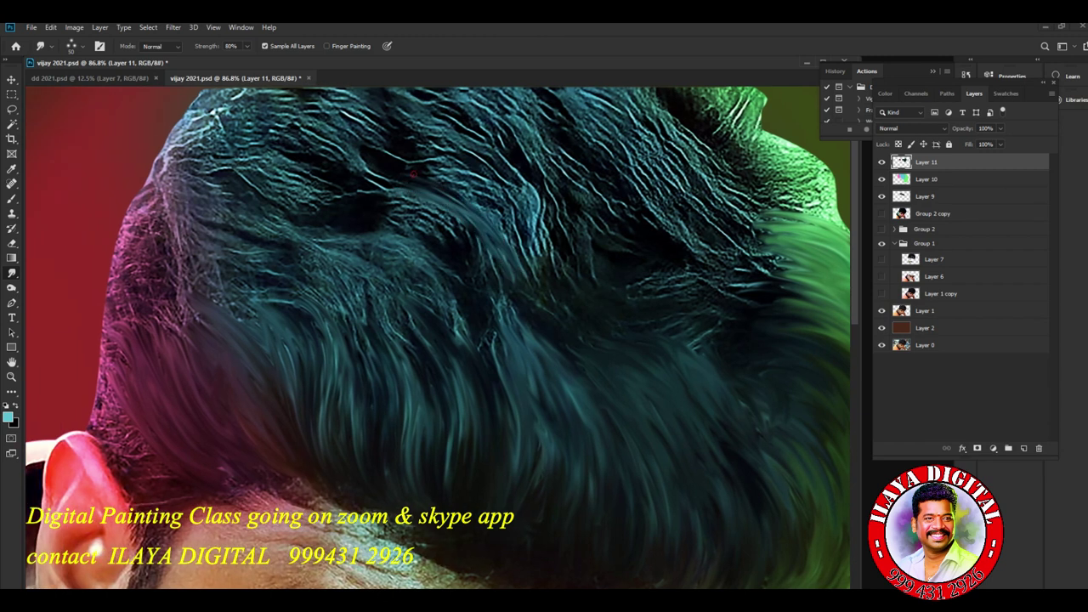
Smudge the rough strands in the middle of the crown into smooth curved locks
{"action": "left_click_drag", "start_coordinate": [414, 174], "coordinate": [539, 257]}
{"action": "left_click_drag", "start_coordinate": [423, 151], "coordinate": [534, 225]}
{"action": "mouse_move", "coordinate": [422, 148]}
{"action": "left_mouse_down"}
{"action": "mouse_move", "coordinate": [498, 184]}
{"action": "mouse_move", "coordinate": [542, 260]}
{"action": "left_mouse_up"}
{"action": "mouse_move", "coordinate": [439, 147]}
{"action": "left_mouse_down"}
{"action": "mouse_move", "coordinate": [500, 172]}
{"action": "mouse_move", "coordinate": [544, 242]}
{"action": "mouse_move", "coordinate": [561, 229]}
{"action": "left_mouse_up"}
{"action": "mouse_move", "coordinate": [459, 124]}
{"action": "left_mouse_down"}
{"action": "mouse_move", "coordinate": [578, 230]}
{"action": "mouse_move", "coordinate": [586, 204]}
{"action": "left_mouse_up"}
{"action": "left_click_drag", "start_coordinate": [558, 159], "coordinate": [592, 196]}
{"action": "left_click_drag", "start_coordinate": [495, 115], "coordinate": [617, 216]}
{"action": "left_click_drag", "start_coordinate": [568, 190], "coordinate": [576, 293]}
{"action": "mouse_move", "coordinate": [559, 229]}
{"action": "left_mouse_down"}
{"action": "mouse_move", "coordinate": [561, 314]}
{"action": "mouse_move", "coordinate": [540, 311]}
{"action": "left_mouse_up"}
{"action": "mouse_move", "coordinate": [595, 176]}
{"action": "left_mouse_down"}
{"action": "mouse_move", "coordinate": [610, 261]}
{"action": "mouse_move", "coordinate": [647, 294]}
{"action": "mouse_move", "coordinate": [712, 294]}
{"action": "left_mouse_up"}
{"action": "left_click_drag", "start_coordinate": [675, 260], "coordinate": [732, 294]}
Smudge the upper hair from the teal crown to the green outer edge into layered, sweeping strands
{"action": "left_click_drag", "start_coordinate": [666, 233], "coordinate": [744, 290]}
{"action": "left_click_drag", "start_coordinate": [625, 206], "coordinate": [678, 228]}
{"action": "left_click_drag", "start_coordinate": [680, 219], "coordinate": [734, 258]}
{"action": "left_click_drag", "start_coordinate": [637, 187], "coordinate": [739, 246]}
{"action": "mouse_move", "coordinate": [637, 153]}
{"action": "left_mouse_down"}
{"action": "mouse_move", "coordinate": [743, 230]}
{"action": "mouse_move", "coordinate": [741, 196]}
{"action": "left_mouse_up"}
{"action": "mouse_move", "coordinate": [667, 143]}
{"action": "left_mouse_down"}
{"action": "mouse_move", "coordinate": [738, 203]}
{"action": "mouse_move", "coordinate": [837, 223]}
{"action": "left_mouse_up"}
{"action": "mouse_move", "coordinate": [735, 160]}
{"action": "left_mouse_down"}
{"action": "mouse_move", "coordinate": [828, 208]}
{"action": "mouse_move", "coordinate": [816, 191]}
{"action": "left_mouse_up"}
{"action": "mouse_move", "coordinate": [727, 134]}
{"action": "left_mouse_down"}
{"action": "mouse_move", "coordinate": [810, 180]}
{"action": "mouse_move", "coordinate": [786, 166]}
{"action": "left_mouse_up"}
{"action": "left_click_drag", "start_coordinate": [697, 119], "coordinate": [812, 170]}
{"action": "mouse_move", "coordinate": [690, 100]}
{"action": "left_mouse_down"}
{"action": "mouse_move", "coordinate": [791, 136]}
{"action": "mouse_move", "coordinate": [824, 170]}
{"action": "left_mouse_up"}
{"action": "left_click_drag", "start_coordinate": [769, 145], "coordinate": [837, 212]}
{"action": "mouse_move", "coordinate": [667, 136]}
{"action": "left_mouse_down"}
{"action": "mouse_move", "coordinate": [786, 174]}
{"action": "mouse_move", "coordinate": [671, 129]}
{"action": "left_mouse_up"}
{"action": "left_click_drag", "start_coordinate": [755, 148], "coordinate": [627, 105]}
{"action": "mouse_move", "coordinate": [758, 129]}
{"action": "left_mouse_down"}
{"action": "mouse_move", "coordinate": [629, 92]}
{"action": "mouse_move", "coordinate": [773, 191]}
{"action": "left_mouse_up"}
{"action": "left_click_drag", "start_coordinate": [659, 127], "coordinate": [816, 240]}
{"action": "mouse_move", "coordinate": [777, 204]}
{"action": "left_mouse_down"}
{"action": "mouse_move", "coordinate": [846, 246]}
{"action": "mouse_move", "coordinate": [822, 235]}
{"action": "left_mouse_up"}
{"action": "mouse_move", "coordinate": [687, 192]}
{"action": "left_mouse_down"}
{"action": "mouse_move", "coordinate": [762, 229]}
{"action": "mouse_move", "coordinate": [816, 280]}
{"action": "left_mouse_up"}
{"action": "mouse_move", "coordinate": [709, 222]}
{"action": "left_mouse_down"}
{"action": "mouse_move", "coordinate": [781, 259]}
{"action": "mouse_move", "coordinate": [820, 306]}
{"action": "left_mouse_up"}
{"action": "left_click_drag", "start_coordinate": [752, 282], "coordinate": [811, 304]}
{"action": "left_click_drag", "start_coordinate": [659, 296], "coordinate": [710, 340]}
{"action": "left_click_drag", "start_coordinate": [637, 323], "coordinate": [747, 379]}
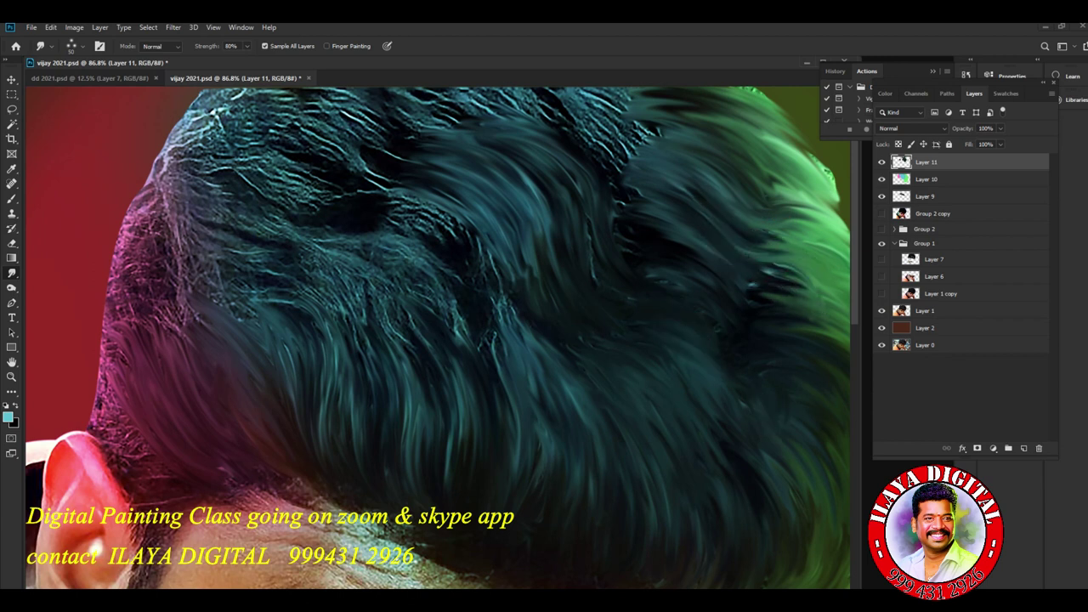
Smudge the textured hair between the temple and the central crown into flowing strands
{"action": "left_click_drag", "start_coordinate": [263, 229], "coordinate": [365, 315]}
{"action": "left_click_drag", "start_coordinate": [310, 238], "coordinate": [370, 319]}
{"action": "left_click_drag", "start_coordinate": [340, 229], "coordinate": [403, 310]}
{"action": "mouse_move", "coordinate": [374, 233]}
{"action": "left_mouse_down"}
{"action": "mouse_move", "coordinate": [446, 318]}
{"action": "mouse_move", "coordinate": [463, 285]}
{"action": "left_mouse_up"}
{"action": "left_click_drag", "start_coordinate": [393, 212], "coordinate": [451, 277]}
{"action": "mouse_move", "coordinate": [430, 213]}
{"action": "left_mouse_down"}
{"action": "mouse_move", "coordinate": [490, 297]}
{"action": "mouse_move", "coordinate": [495, 347]}
{"action": "left_mouse_up"}
Compare the new smudge strokes with the earlier painted hair by toggling Group 2 copy and Layer 11, leaving Group 2 copy hidden
{"action": "left_click", "coordinate": [881, 213]}
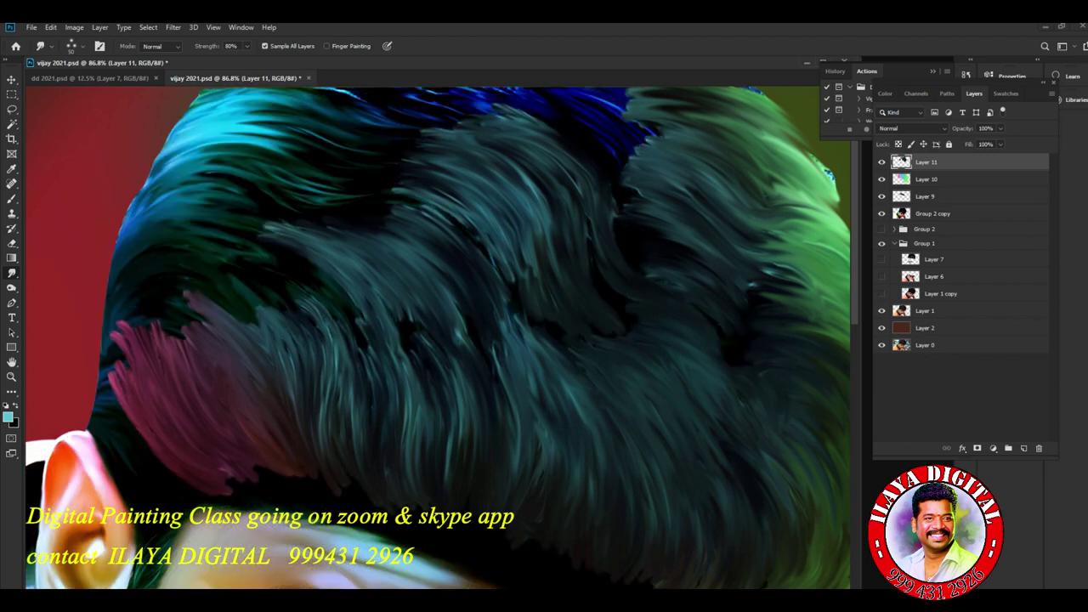
{"action": "left_click", "coordinate": [882, 161]}
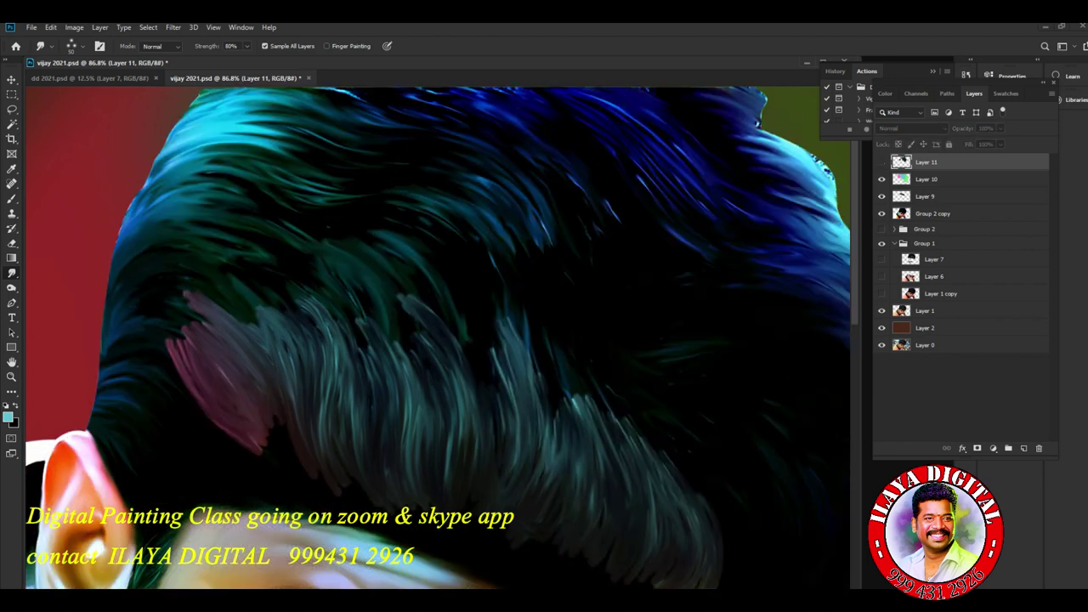
{"action": "key", "text": "ctrl+comma"}
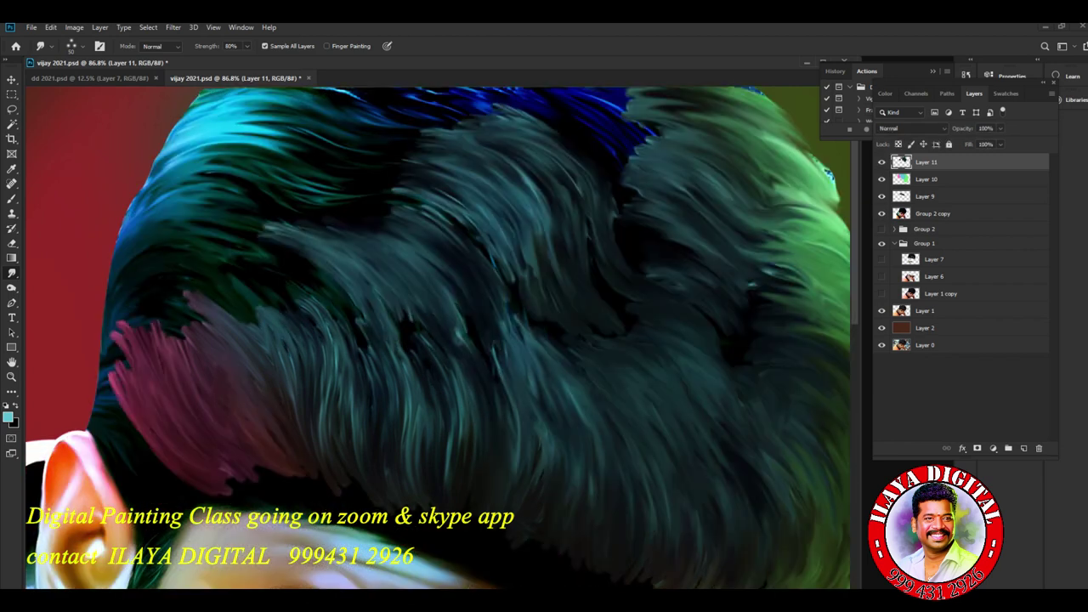
{"action": "left_click", "coordinate": [882, 196]}
{"action": "left_click", "coordinate": [881, 214]}
Smudge additional strands where the central crown locks meet the fringe
{"action": "left_click_drag", "start_coordinate": [402, 306], "coordinate": [421, 367]}
{"action": "mouse_move", "coordinate": [394, 198]}
{"action": "left_mouse_down"}
{"action": "mouse_move", "coordinate": [490, 260]}
{"action": "mouse_move", "coordinate": [515, 328]}
{"action": "left_mouse_up"}
{"action": "left_click_drag", "start_coordinate": [449, 214], "coordinate": [470, 253]}
{"action": "left_click_drag", "start_coordinate": [480, 340], "coordinate": [499, 382]}
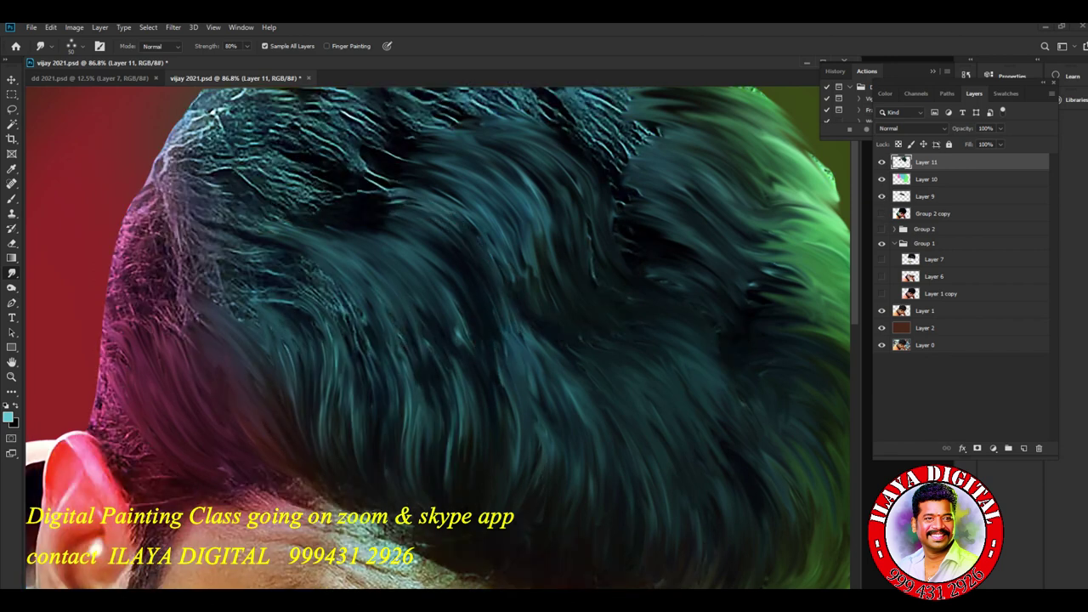
Smudge the remaining rough strands across the upper crown and blend the dark gaps down into the middle of the hair
{"action": "mouse_move", "coordinate": [562, 116]}
{"action": "left_mouse_down"}
{"action": "mouse_move", "coordinate": [638, 168]}
{"action": "mouse_move", "coordinate": [643, 152]}
{"action": "left_mouse_up"}
{"action": "left_click_drag", "start_coordinate": [586, 95], "coordinate": [657, 134]}
{"action": "left_click_drag", "start_coordinate": [596, 156], "coordinate": [659, 275]}
{"action": "left_click_drag", "start_coordinate": [572, 177], "coordinate": [620, 283]}
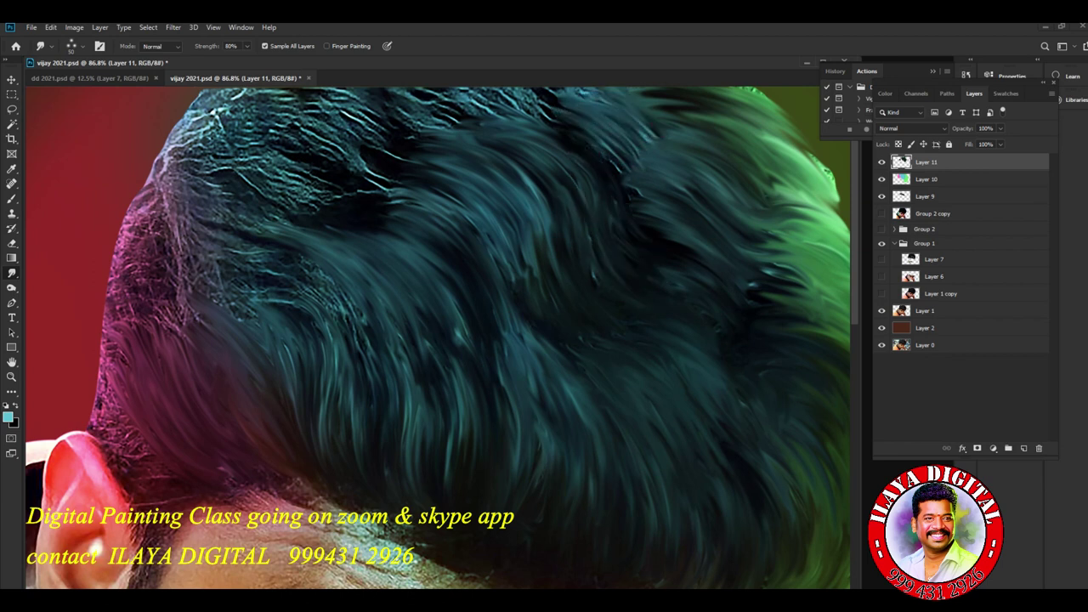
{"action": "left_click_drag", "start_coordinate": [529, 276], "coordinate": [470, 216]}
{"action": "left_click_drag", "start_coordinate": [590, 139], "coordinate": [708, 253]}
{"action": "left_click_drag", "start_coordinate": [642, 199], "coordinate": [670, 223]}
{"action": "left_click_drag", "start_coordinate": [761, 267], "coordinate": [816, 303]}
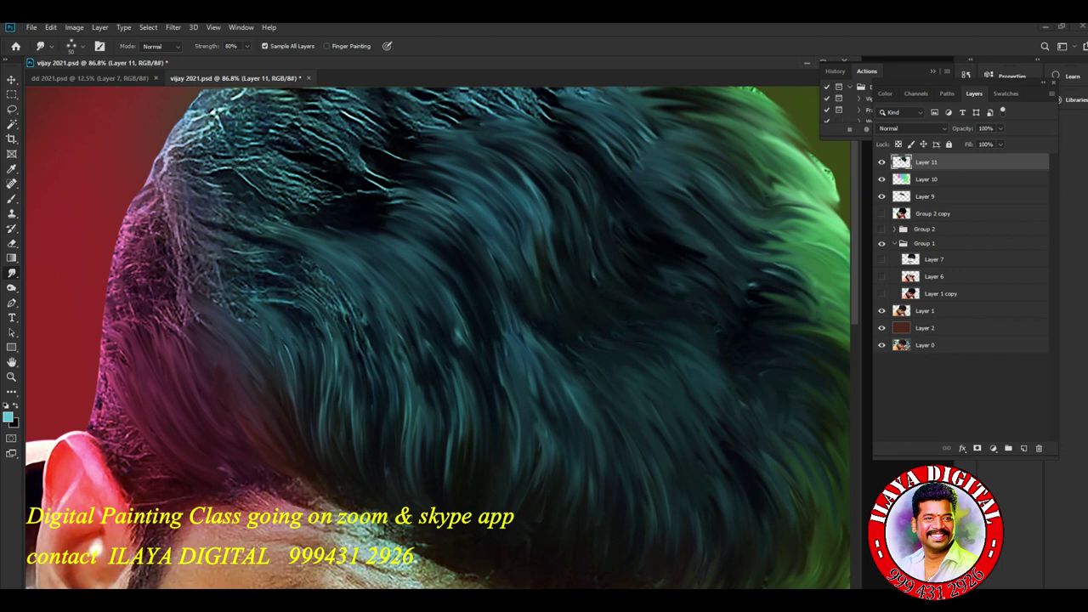
{"action": "left_click_drag", "start_coordinate": [556, 219], "coordinate": [653, 374]}
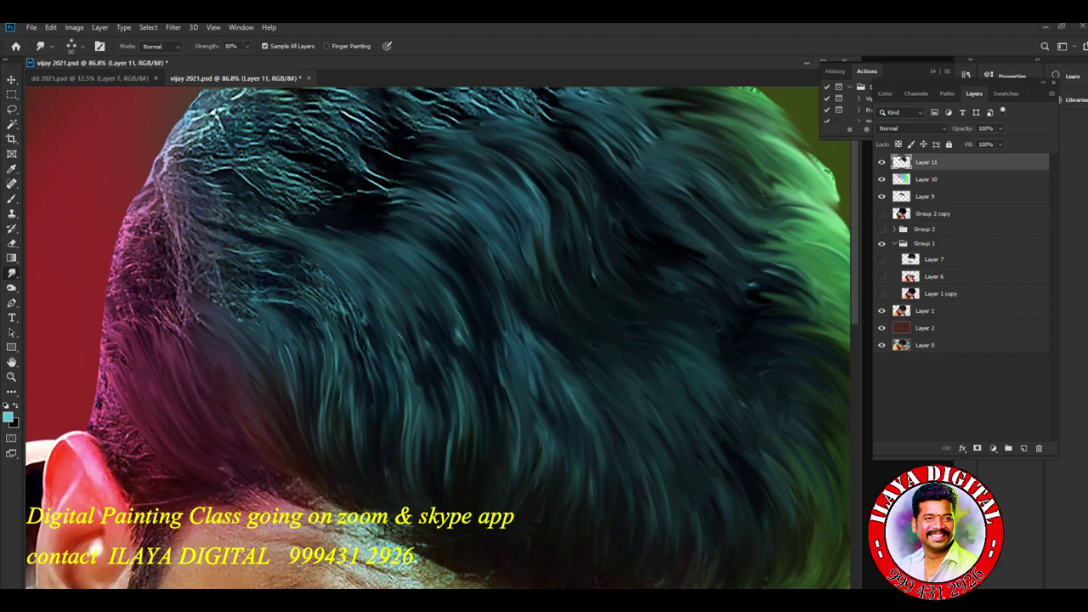
Smudge the central crown locks down toward the fringe into flowing strands
{"action": "left_click_drag", "start_coordinate": [719, 356], "coordinate": [728, 366]}
{"action": "left_click_drag", "start_coordinate": [627, 323], "coordinate": [677, 389]}
{"action": "left_click_drag", "start_coordinate": [512, 284], "coordinate": [576, 394]}
{"action": "left_click_drag", "start_coordinate": [519, 318], "coordinate": [554, 408]}
{"action": "mouse_move", "coordinate": [495, 313]}
{"action": "left_mouse_down"}
{"action": "mouse_move", "coordinate": [520, 371]}
{"action": "mouse_move", "coordinate": [510, 398]}
{"action": "left_mouse_up"}
Smudge the rough strands at the upper temple corner and across the crown above it into smooth, sweeping locks
{"action": "left_click_drag", "start_coordinate": [277, 231], "coordinate": [372, 332]}
{"action": "mouse_move", "coordinate": [168, 177]}
{"action": "left_mouse_down"}
{"action": "mouse_move", "coordinate": [202, 217]}
{"action": "mouse_move", "coordinate": [250, 244]}
{"action": "left_mouse_up"}
{"action": "left_click_drag", "start_coordinate": [149, 178], "coordinate": [228, 268]}
{"action": "mouse_move", "coordinate": [164, 182]}
{"action": "left_mouse_down"}
{"action": "mouse_move", "coordinate": [182, 221]}
{"action": "mouse_move", "coordinate": [239, 260]}
{"action": "left_mouse_up"}
{"action": "left_click_drag", "start_coordinate": [181, 161], "coordinate": [253, 222]}
{"action": "mouse_move", "coordinate": [196, 155]}
{"action": "left_mouse_down"}
{"action": "mouse_move", "coordinate": [243, 199]}
{"action": "mouse_move", "coordinate": [282, 202]}
{"action": "left_mouse_up"}
{"action": "mouse_move", "coordinate": [201, 134]}
{"action": "left_mouse_down"}
{"action": "mouse_move", "coordinate": [316, 180]}
{"action": "mouse_move", "coordinate": [303, 160]}
{"action": "left_mouse_up"}
{"action": "left_click_drag", "start_coordinate": [209, 108], "coordinate": [337, 155]}
{"action": "mouse_move", "coordinate": [249, 128]}
{"action": "left_mouse_down"}
{"action": "mouse_move", "coordinate": [336, 96]}
{"action": "mouse_move", "coordinate": [365, 149]}
{"action": "left_mouse_up"}
{"action": "left_click_drag", "start_coordinate": [245, 155], "coordinate": [326, 201]}
{"action": "left_click_drag", "start_coordinate": [209, 172], "coordinate": [342, 226]}
{"action": "left_click_drag", "start_coordinate": [304, 172], "coordinate": [396, 194]}
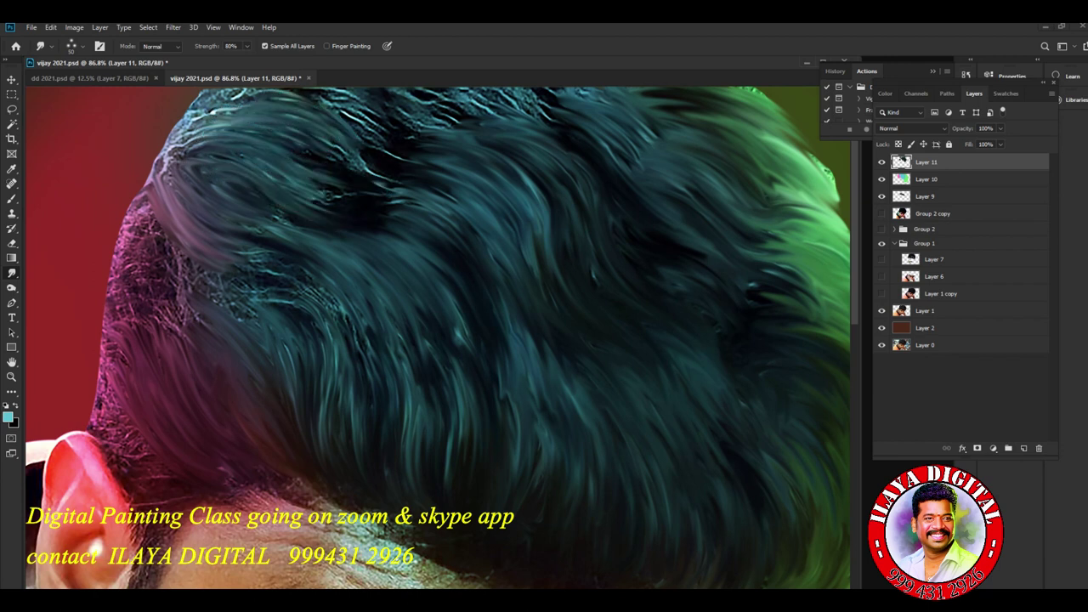
{"action": "left_click_drag", "start_coordinate": [323, 139], "coordinate": [391, 170]}
{"action": "left_click_drag", "start_coordinate": [355, 112], "coordinate": [411, 149]}
Smudge the magenta side hair above the ear downward and blend its stubbly outer edge
{"action": "mouse_move", "coordinate": [159, 184]}
{"action": "left_mouse_down"}
{"action": "mouse_move", "coordinate": [215, 285]}
{"action": "mouse_move", "coordinate": [194, 293]}
{"action": "left_mouse_up"}
{"action": "left_click_drag", "start_coordinate": [145, 213], "coordinate": [188, 293]}
{"action": "left_click_drag", "start_coordinate": [129, 219], "coordinate": [167, 304]}
{"action": "left_click_drag", "start_coordinate": [124, 238], "coordinate": [155, 333]}
{"action": "mouse_move", "coordinate": [120, 277]}
{"action": "left_mouse_down"}
{"action": "mouse_move", "coordinate": [151, 357]}
{"action": "mouse_move", "coordinate": [125, 384]}
{"action": "mouse_move", "coordinate": [148, 448]}
{"action": "left_mouse_up"}
{"action": "left_click_drag", "start_coordinate": [100, 396], "coordinate": [170, 476]}
{"action": "left_click_drag", "start_coordinate": [136, 293], "coordinate": [190, 365]}
{"action": "left_click_drag", "start_coordinate": [156, 292], "coordinate": [208, 333]}
{"action": "left_click_drag", "start_coordinate": [166, 265], "coordinate": [219, 306]}
Smudge the remaining rough texture between the magenta temple hair and the teal crown locks
{"action": "mouse_move", "coordinate": [176, 237]}
{"action": "left_mouse_down"}
{"action": "mouse_move", "coordinate": [199, 277]}
{"action": "mouse_move", "coordinate": [255, 311]}
{"action": "left_mouse_up"}
{"action": "mouse_move", "coordinate": [200, 238]}
{"action": "left_mouse_down"}
{"action": "mouse_move", "coordinate": [294, 274]}
{"action": "mouse_move", "coordinate": [238, 243]}
{"action": "left_mouse_up"}
{"action": "left_click_drag", "start_coordinate": [254, 249], "coordinate": [281, 267]}
{"action": "left_click_drag", "start_coordinate": [202, 245], "coordinate": [226, 278]}
{"action": "left_click_drag", "start_coordinate": [216, 266], "coordinate": [334, 341]}
{"action": "left_click_drag", "start_coordinate": [277, 266], "coordinate": [318, 301]}
{"action": "left_click_drag", "start_coordinate": [233, 193], "coordinate": [292, 223]}
{"action": "left_click_drag", "start_coordinate": [308, 180], "coordinate": [322, 205]}
Smudge the rough strands along the top edge of the hair from the temple corner across the crown
{"action": "left_click_drag", "start_coordinate": [159, 161], "coordinate": [236, 111]}
{"action": "mouse_move", "coordinate": [173, 139]}
{"action": "left_mouse_down"}
{"action": "mouse_move", "coordinate": [209, 102]}
{"action": "mouse_move", "coordinate": [306, 102]}
{"action": "left_mouse_up"}
{"action": "left_click_drag", "start_coordinate": [306, 102], "coordinate": [397, 134]}
{"action": "left_click_drag", "start_coordinate": [338, 94], "coordinate": [401, 121]}
{"action": "left_click_drag", "start_coordinate": [379, 94], "coordinate": [418, 127]}
{"action": "mouse_move", "coordinate": [540, 102]}
{"action": "left_mouse_down"}
{"action": "mouse_move", "coordinate": [503, 102]}
{"action": "mouse_move", "coordinate": [527, 102]}
{"action": "left_mouse_up"}
{"action": "left_click_drag", "start_coordinate": [420, 91], "coordinate": [468, 114]}
{"action": "mouse_move", "coordinate": [456, 91]}
{"action": "left_mouse_down"}
{"action": "mouse_move", "coordinate": [498, 114]}
{"action": "mouse_move", "coordinate": [524, 112]}
{"action": "left_mouse_up"}
{"action": "mouse_move", "coordinate": [517, 90]}
{"action": "left_mouse_down"}
{"action": "mouse_move", "coordinate": [571, 114]}
{"action": "mouse_move", "coordinate": [611, 96]}
{"action": "left_mouse_up"}
{"action": "left_click_drag", "start_coordinate": [333, 176], "coordinate": [369, 195]}
{"action": "key", "text": "ctrl+0"}
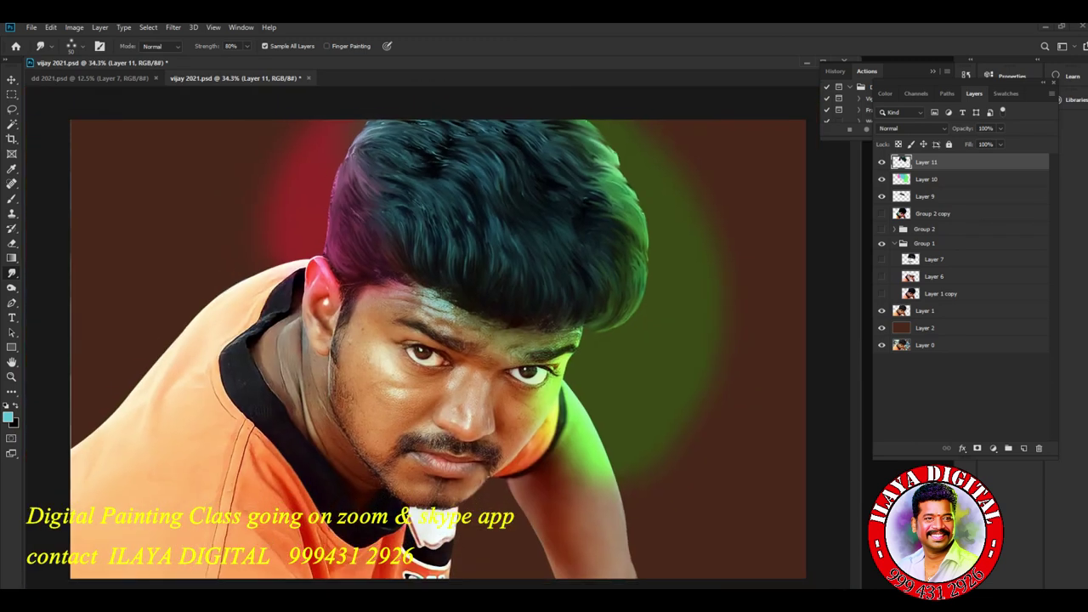
Show the painted face layers, Layer 6 and Layer 1 copy, in Group 1
{"action": "scroll", "coordinate": [528, 351], "scroll_direction": "up", "scroll_amount": 5}
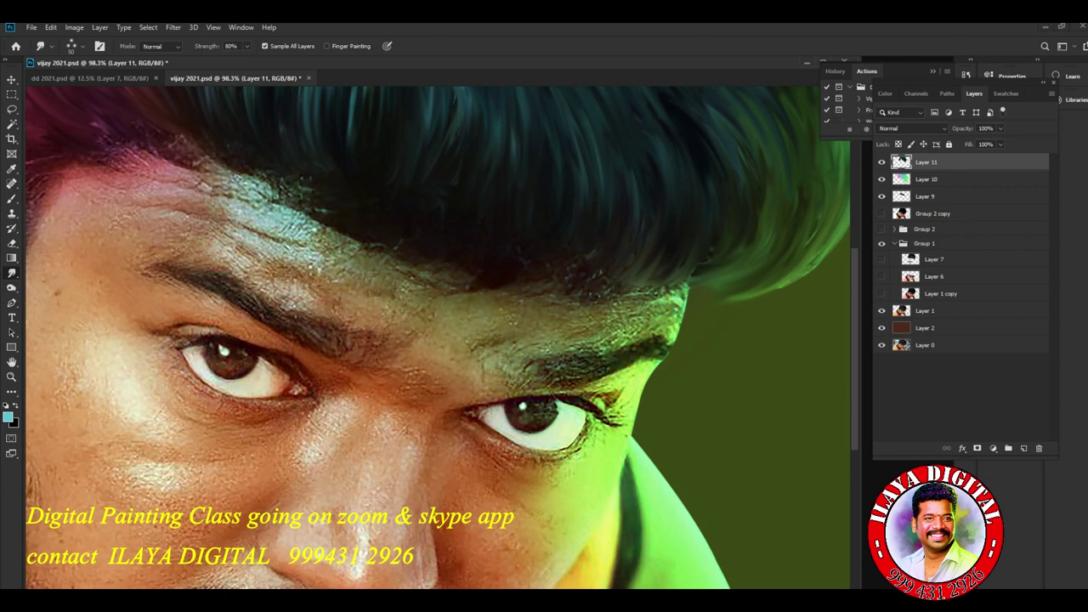
{"action": "left_click", "coordinate": [881, 294]}
{"action": "key", "text": "ctrl+0"}
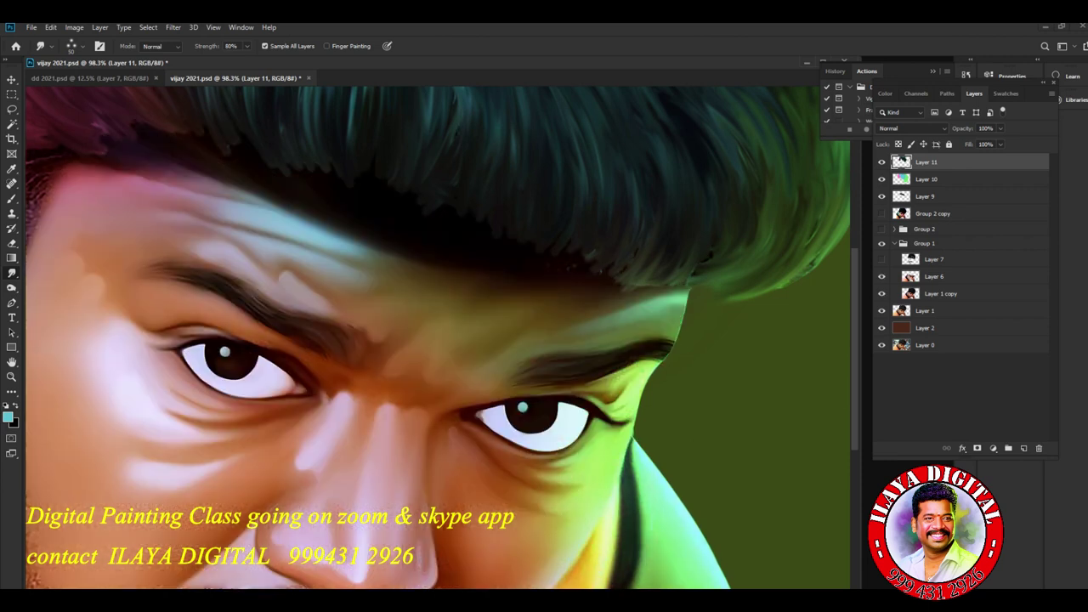
{"action": "scroll", "coordinate": [621, 340], "scroll_direction": "up", "scroll_amount": 1}
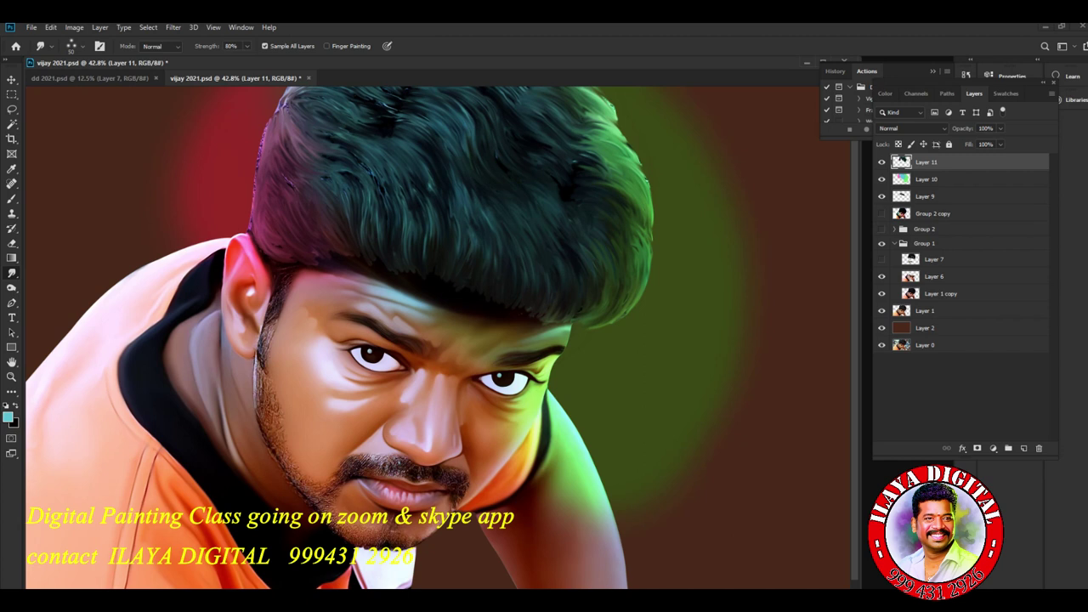
Smudge the lower edge of the fringe upward from its center toward the temple, blending the strand tips with the locks above
{"action": "scroll", "coordinate": [564, 372], "scroll_direction": "up", "scroll_amount": 3}
{"action": "left_click_drag", "start_coordinate": [564, 371], "coordinate": [613, 524]}
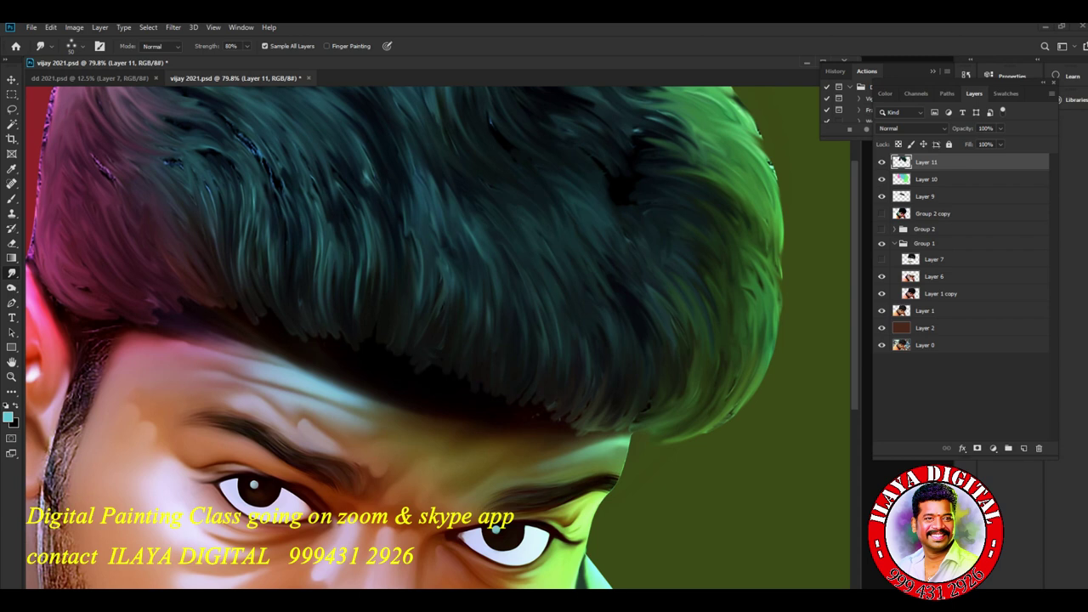
{"action": "left_click_drag", "start_coordinate": [505, 375], "coordinate": [520, 330]}
{"action": "left_click_drag", "start_coordinate": [511, 393], "coordinate": [524, 350]}
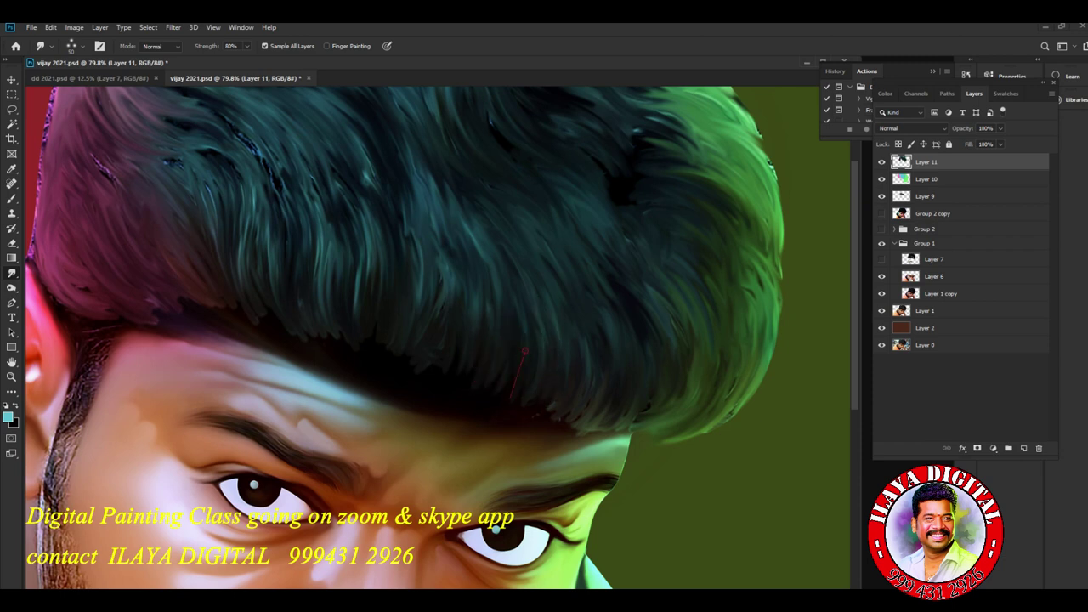
{"action": "left_click_drag", "start_coordinate": [466, 276], "coordinate": [454, 258]}
{"action": "left_click_drag", "start_coordinate": [488, 333], "coordinate": [469, 237]}
{"action": "mouse_move", "coordinate": [444, 369]}
{"action": "left_mouse_down"}
{"action": "mouse_move", "coordinate": [454, 311]}
{"action": "mouse_move", "coordinate": [433, 250]}
{"action": "mouse_move", "coordinate": [435, 259]}
{"action": "left_mouse_up"}
{"action": "left_click_drag", "start_coordinate": [427, 370], "coordinate": [401, 239]}
{"action": "left_click_drag", "start_coordinate": [421, 309], "coordinate": [409, 267]}
{"action": "mouse_move", "coordinate": [413, 350]}
{"action": "left_mouse_down"}
{"action": "mouse_move", "coordinate": [395, 231]}
{"action": "mouse_move", "coordinate": [364, 217]}
{"action": "left_mouse_up"}
{"action": "left_click_drag", "start_coordinate": [381, 338], "coordinate": [352, 217]}
{"action": "mouse_move", "coordinate": [348, 344]}
{"action": "left_mouse_down"}
{"action": "mouse_move", "coordinate": [340, 259]}
{"action": "mouse_move", "coordinate": [313, 218]}
{"action": "left_mouse_up"}
{"action": "left_click_drag", "start_coordinate": [332, 337], "coordinate": [309, 207]}
{"action": "mouse_move", "coordinate": [317, 335]}
{"action": "left_mouse_down"}
{"action": "mouse_move", "coordinate": [318, 300]}
{"action": "mouse_move", "coordinate": [269, 223]}
{"action": "mouse_move", "coordinate": [269, 247]}
{"action": "left_mouse_up"}
{"action": "left_click_drag", "start_coordinate": [265, 322], "coordinate": [231, 242]}
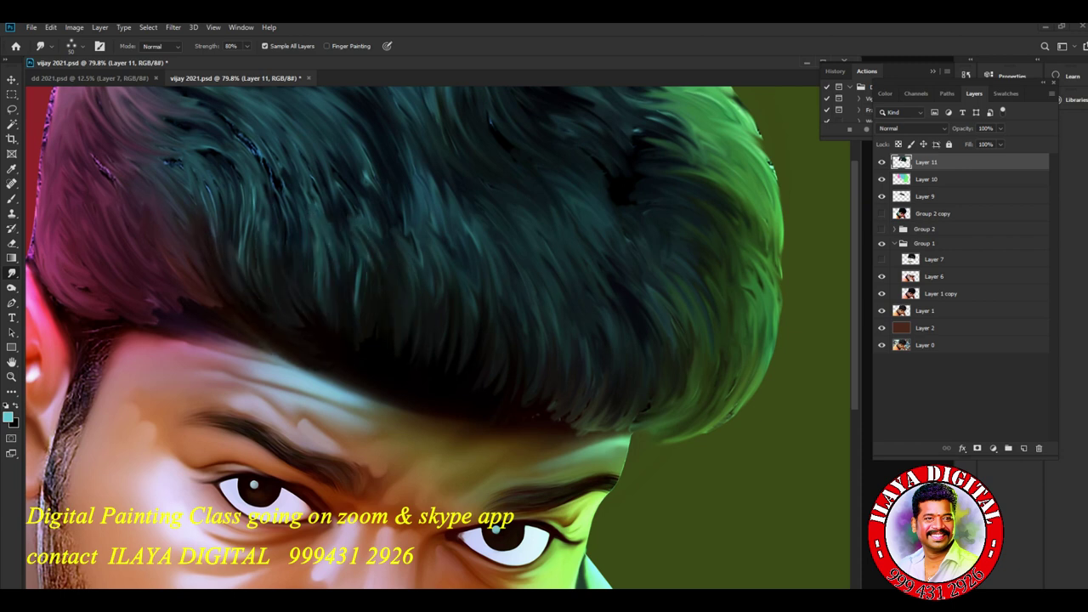
Smudge the fringe tips next to the green-lit side up into the surrounding hair
{"action": "mouse_move", "coordinate": [533, 292]}
{"action": "left_mouse_down"}
{"action": "mouse_move", "coordinate": [530, 399]}
{"action": "mouse_move", "coordinate": [561, 333]}
{"action": "left_mouse_up"}
{"action": "mouse_move", "coordinate": [567, 412]}
{"action": "left_mouse_down"}
{"action": "mouse_move", "coordinate": [618, 324]}
{"action": "mouse_move", "coordinate": [636, 324]}
{"action": "mouse_move", "coordinate": [623, 385]}
{"action": "mouse_move", "coordinate": [658, 310]}
{"action": "left_mouse_up"}
{"action": "mouse_move", "coordinate": [581, 431]}
{"action": "left_mouse_down"}
{"action": "mouse_move", "coordinate": [653, 388]}
{"action": "mouse_move", "coordinate": [638, 403]}
{"action": "mouse_move", "coordinate": [574, 379]}
{"action": "left_mouse_up"}
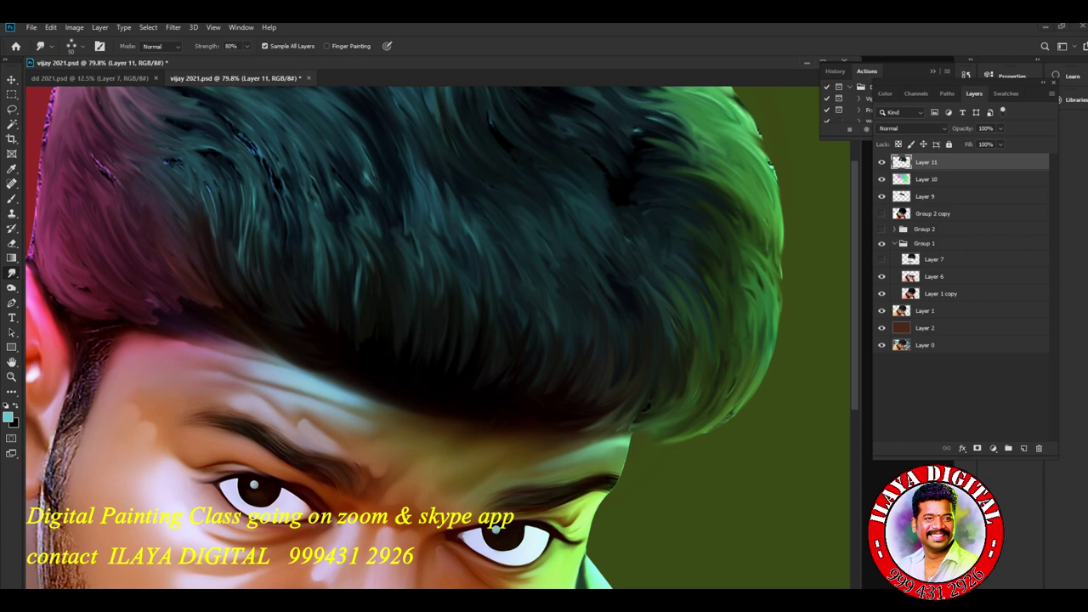
Add a new empty layer above Layer 11 and rotate the canvas view by -14°
{"action": "key", "text": "ctrl+shift+n"}
{"action": "key", "text": "Return"}
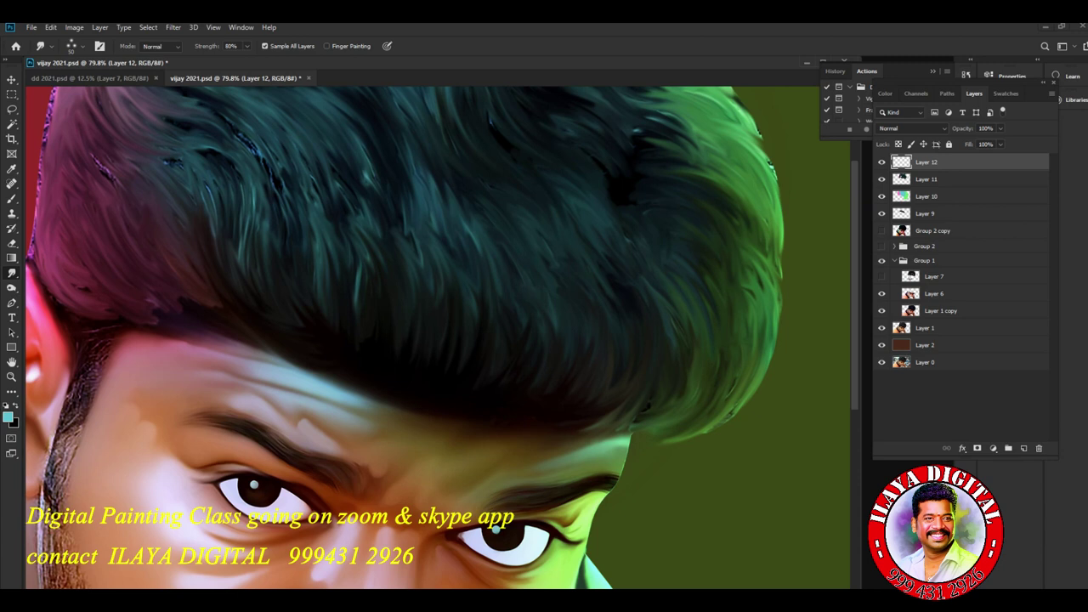
{"action": "scroll", "coordinate": [627, 396], "scroll_direction": "up", "scroll_amount": 3}
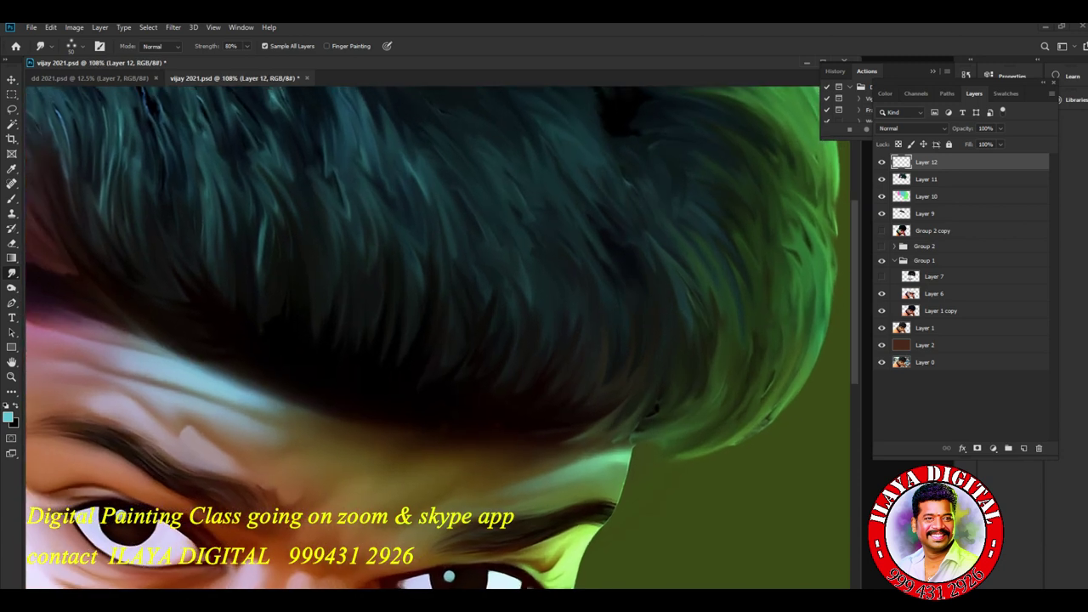
{"action": "key", "text": "r"}
{"action": "left_click_drag", "start_coordinate": [627, 396], "coordinate": [634, 349]}
{"action": "left_click_drag", "start_coordinate": [476, 323], "coordinate": [607, 404]}
{"action": "left_click_drag", "start_coordinate": [607, 366], "coordinate": [415, 393]}
Set the foreground color to bright green 5dd454, based on the green edge of the hair, and return to the Smudge tool
{"action": "left_click", "coordinate": [8, 417]}
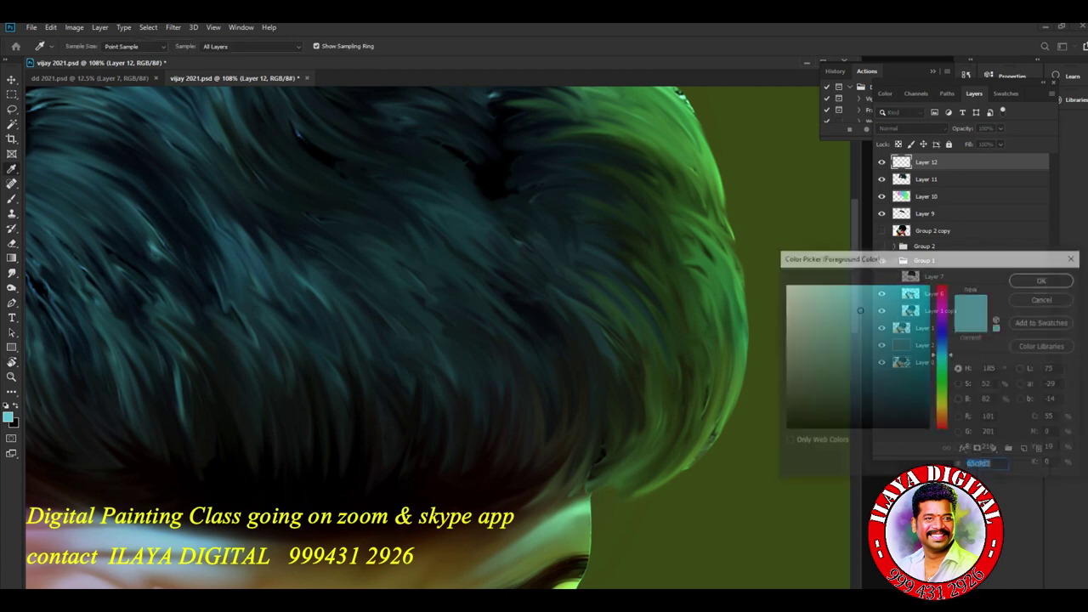
{"action": "left_click", "coordinate": [719, 270]}
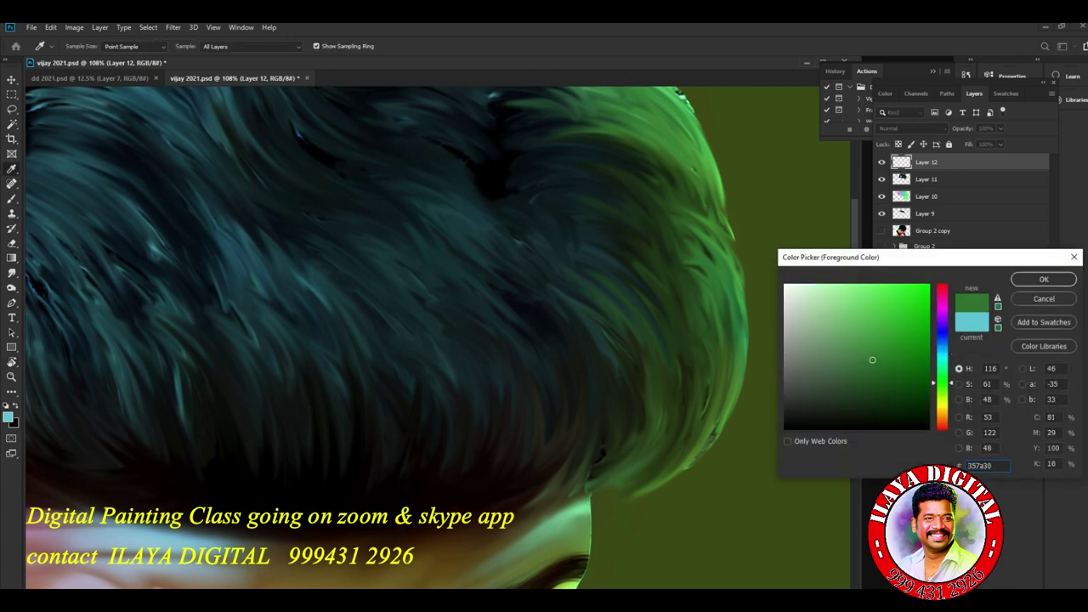
{"action": "left_click", "coordinate": [871, 308]}
{"action": "key", "text": "Return"}
{"action": "key", "text": "r"}
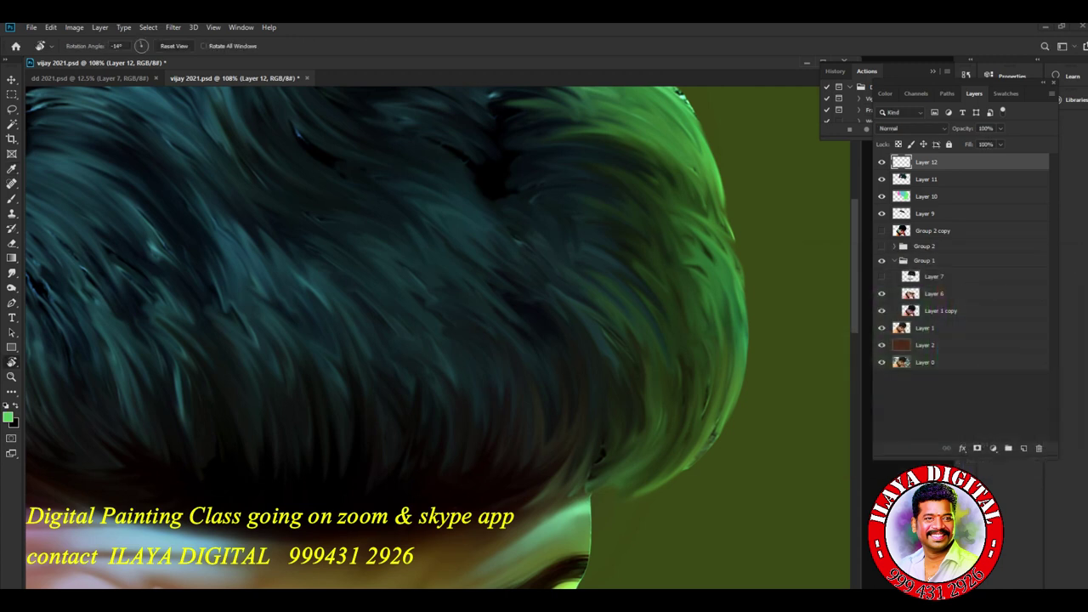
{"action": "key", "text": "r"}
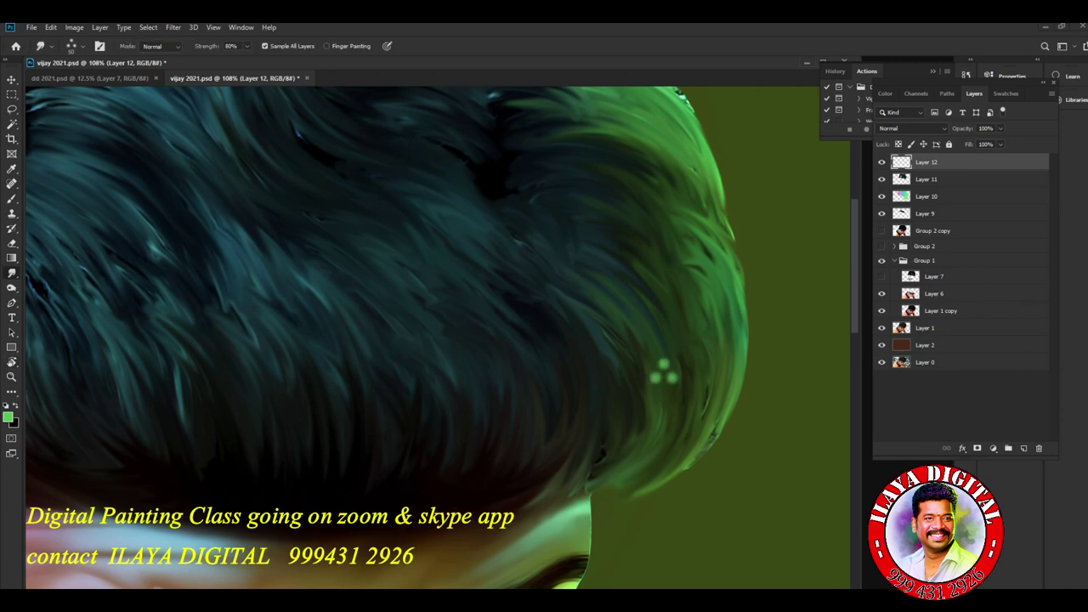
Place green dabs over the green-lit side of the hair and smudge them into bright, curved highlight strands
{"action": "left_click", "coordinate": [628, 388]}
{"action": "left_click", "coordinate": [691, 337]}
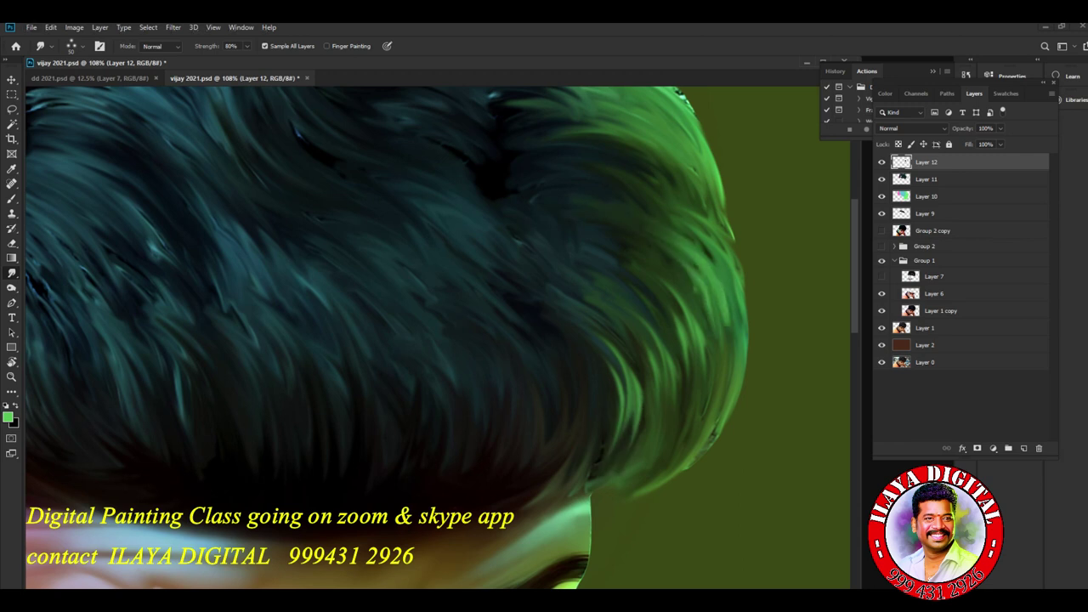
{"action": "left_click", "coordinate": [661, 195], "text": "alt"}
{"action": "left_click", "coordinate": [649, 157], "text": "alt"}
{"action": "left_click", "coordinate": [639, 126], "text": "alt"}
{"action": "mouse_move", "coordinate": [630, 124]}
{"action": "left_mouse_down"}
{"action": "mouse_move", "coordinate": [662, 134]}
{"action": "mouse_move", "coordinate": [535, 118]}
{"action": "left_mouse_up"}
{"action": "mouse_move", "coordinate": [641, 156]}
{"action": "left_mouse_down"}
{"action": "mouse_move", "coordinate": [703, 196]}
{"action": "mouse_move", "coordinate": [605, 150]}
{"action": "left_mouse_up"}
{"action": "mouse_move", "coordinate": [660, 194]}
{"action": "left_mouse_down"}
{"action": "mouse_move", "coordinate": [712, 226]}
{"action": "mouse_move", "coordinate": [595, 182]}
{"action": "left_mouse_up"}
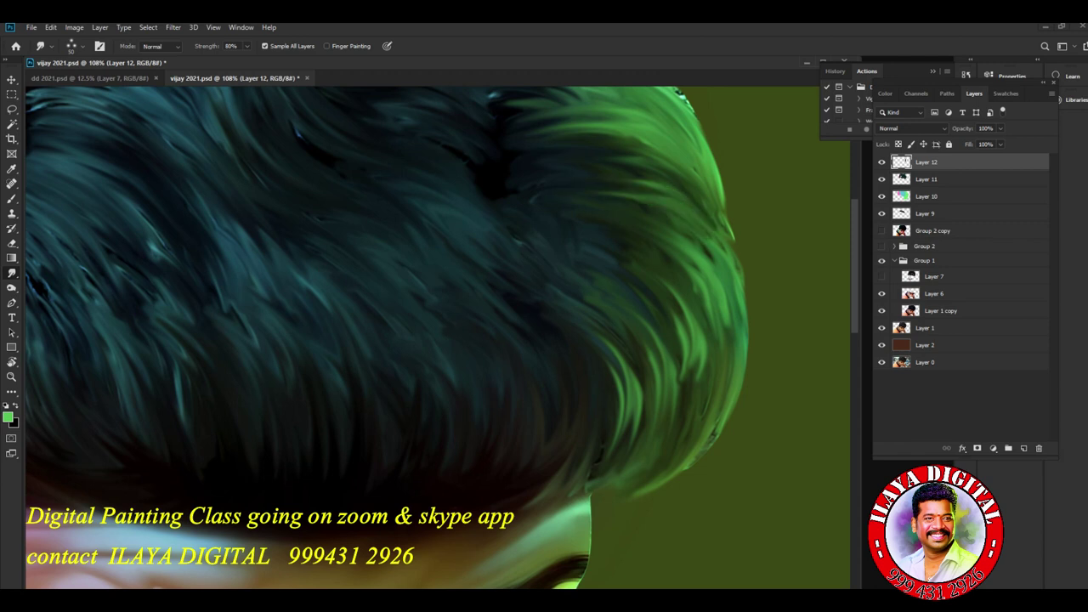
{"action": "left_click", "coordinate": [593, 406], "text": "alt"}
{"action": "left_click_drag", "start_coordinate": [592, 401], "coordinate": [570, 354]}
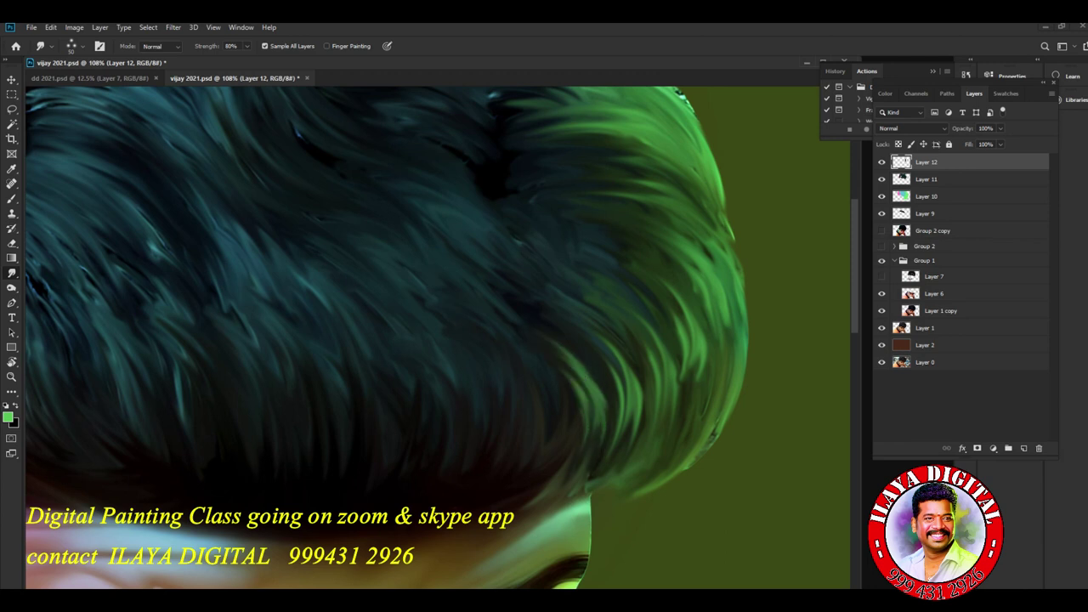
{"action": "left_click_drag", "start_coordinate": [703, 337], "coordinate": [682, 428]}
Set the foreground color to turquoise 59dad7, based on the teal crown hair
{"action": "key", "text": "i"}
{"action": "left_click", "coordinate": [8, 416]}
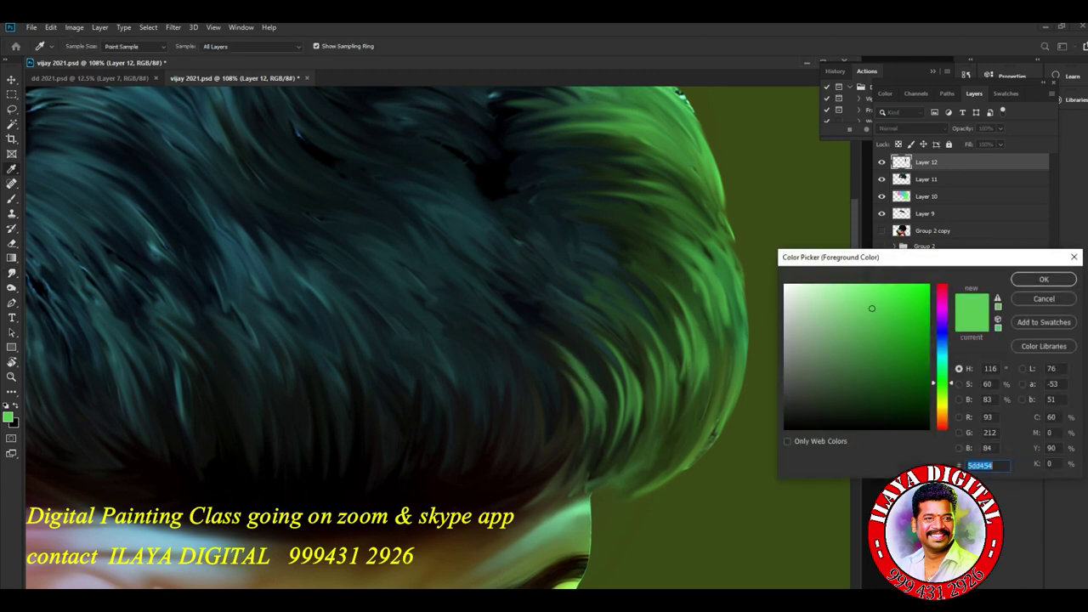
{"action": "left_click", "coordinate": [459, 234]}
{"action": "left_click", "coordinate": [869, 305]}
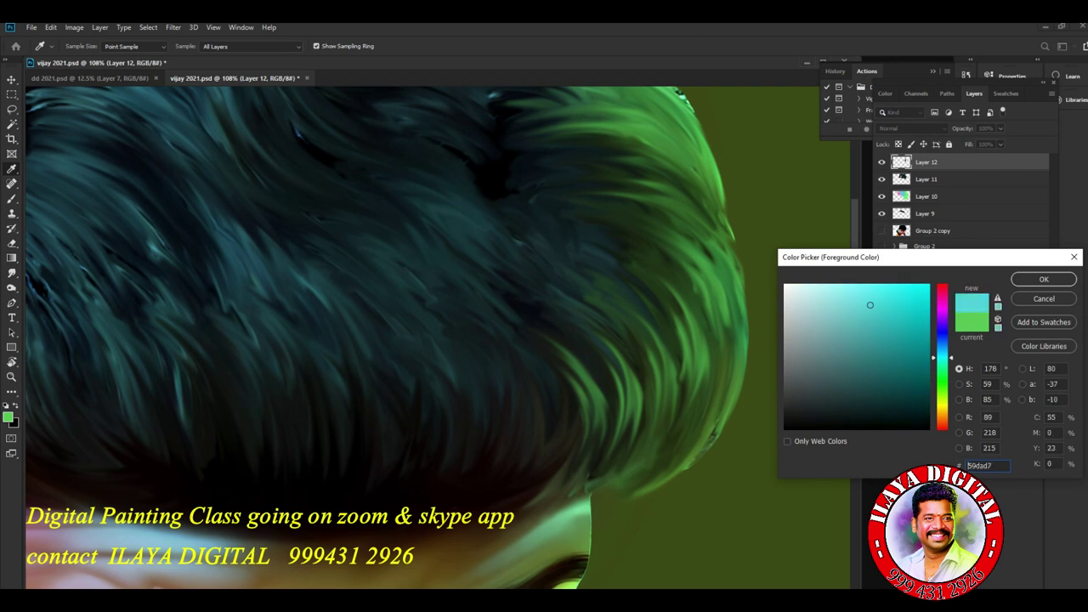
{"action": "left_click", "coordinate": [1044, 279]}
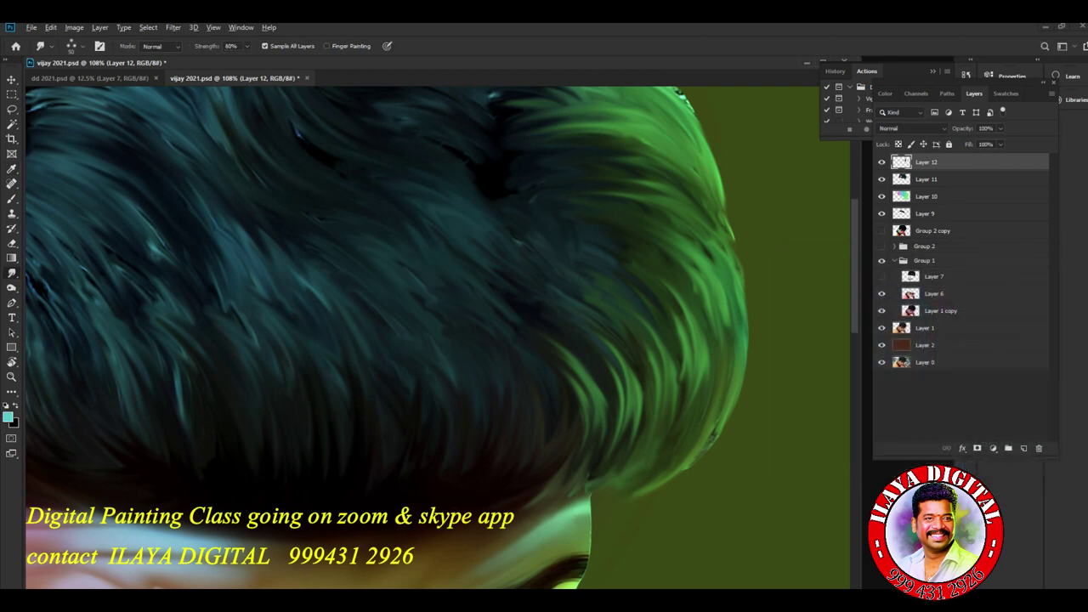
Place a row of turquoise dabs along the lower fringe from the center to the temple side
{"action": "left_click", "coordinate": [448, 410], "text": "alt"}
{"action": "left_click", "coordinate": [405, 411], "text": "alt"}
{"action": "left_click", "coordinate": [330, 416]}
{"action": "left_click", "coordinate": [294, 423]}
{"action": "left_click", "coordinate": [255, 439]}
{"action": "left_click", "coordinate": [176, 401]}
{"action": "left_click", "coordinate": [139, 406]}
{"action": "left_click", "coordinate": [92, 399]}
Smudge the turquoise dabs in the fringe half nearest the green side into curved highlight strands
{"action": "mouse_move", "coordinate": [529, 400]}
{"action": "left_mouse_down"}
{"action": "mouse_move", "coordinate": [447, 316]}
{"action": "mouse_move", "coordinate": [529, 438]}
{"action": "left_mouse_up"}
{"action": "mouse_move", "coordinate": [486, 410]}
{"action": "left_mouse_down"}
{"action": "mouse_move", "coordinate": [463, 357]}
{"action": "mouse_move", "coordinate": [490, 420]}
{"action": "mouse_move", "coordinate": [486, 450]}
{"action": "left_mouse_up"}
{"action": "mouse_move", "coordinate": [448, 412]}
{"action": "left_mouse_down"}
{"action": "mouse_move", "coordinate": [428, 363]}
{"action": "mouse_move", "coordinate": [449, 416]}
{"action": "mouse_move", "coordinate": [442, 476]}
{"action": "left_mouse_up"}
{"action": "left_click_drag", "start_coordinate": [406, 413], "coordinate": [374, 353]}
{"action": "left_click_drag", "start_coordinate": [400, 387], "coordinate": [392, 487]}
{"action": "left_click_drag", "start_coordinate": [332, 416], "coordinate": [274, 329]}
{"action": "left_click_drag", "start_coordinate": [323, 390], "coordinate": [330, 486]}
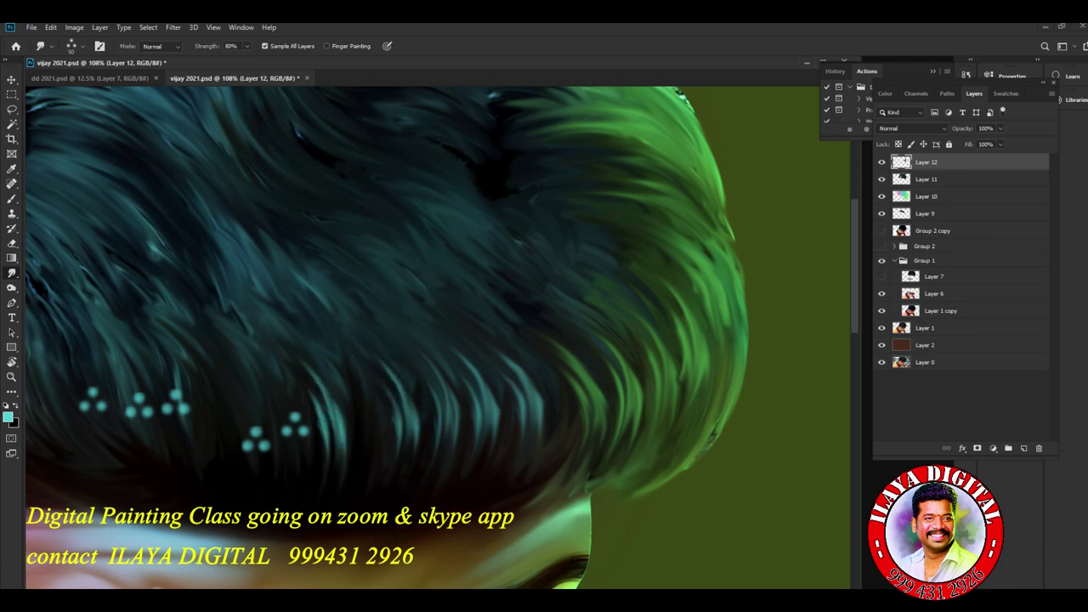
Smudge the remaining turquoise dabs toward the temple into curved fringe highlights
{"action": "left_click_drag", "start_coordinate": [277, 374], "coordinate": [308, 436]}
{"action": "left_click_drag", "start_coordinate": [289, 400], "coordinate": [305, 492]}
{"action": "left_click_drag", "start_coordinate": [243, 399], "coordinate": [265, 453]}
{"action": "left_click_drag", "start_coordinate": [212, 353], "coordinate": [209, 347]}
{"action": "mouse_move", "coordinate": [248, 416]}
{"action": "left_mouse_down"}
{"action": "mouse_move", "coordinate": [268, 494]}
{"action": "mouse_move", "coordinate": [238, 387]}
{"action": "mouse_move", "coordinate": [210, 345]}
{"action": "left_mouse_up"}
{"action": "mouse_move", "coordinate": [176, 405]}
{"action": "left_mouse_down"}
{"action": "mouse_move", "coordinate": [137, 330]}
{"action": "mouse_move", "coordinate": [198, 481]}
{"action": "left_mouse_up"}
{"action": "mouse_move", "coordinate": [139, 408]}
{"action": "left_mouse_down"}
{"action": "mouse_move", "coordinate": [105, 325]}
{"action": "mouse_move", "coordinate": [178, 489]}
{"action": "left_mouse_up"}
{"action": "left_click_drag", "start_coordinate": [180, 407], "coordinate": [224, 488]}
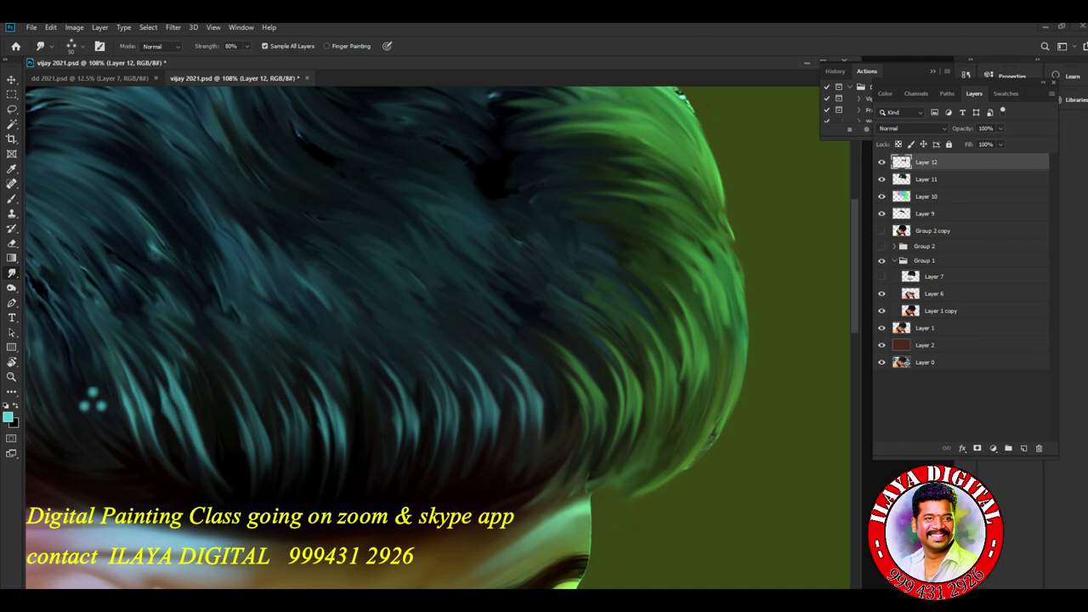
{"action": "mouse_move", "coordinate": [93, 402]}
{"action": "left_mouse_down"}
{"action": "mouse_move", "coordinate": [56, 326]}
{"action": "mouse_move", "coordinate": [129, 462]}
{"action": "left_mouse_up"}
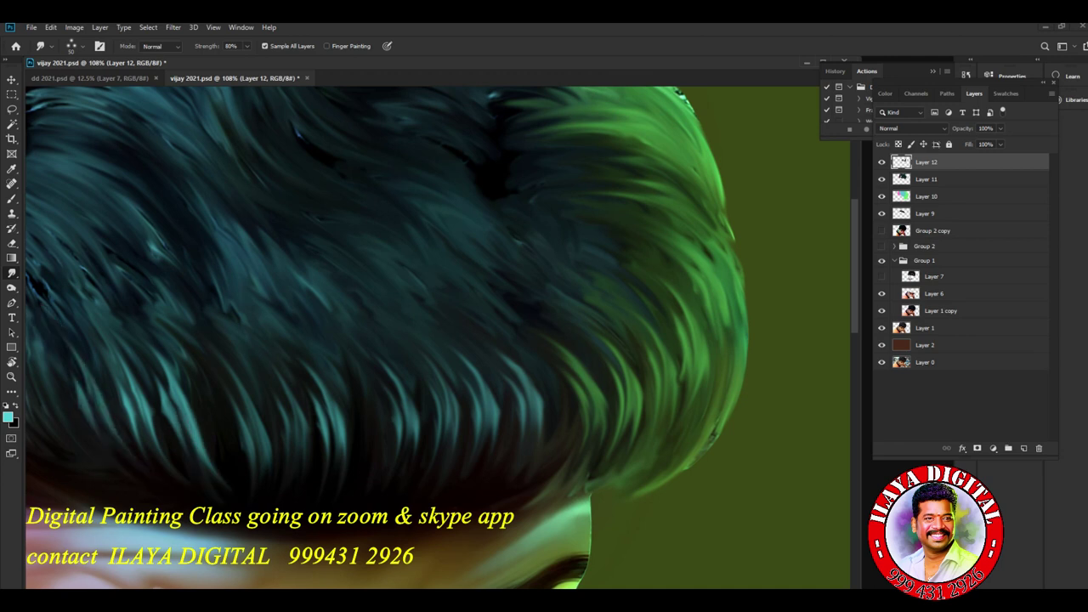
{"action": "scroll", "coordinate": [559, 464], "scroll_direction": "down", "scroll_amount": 2}
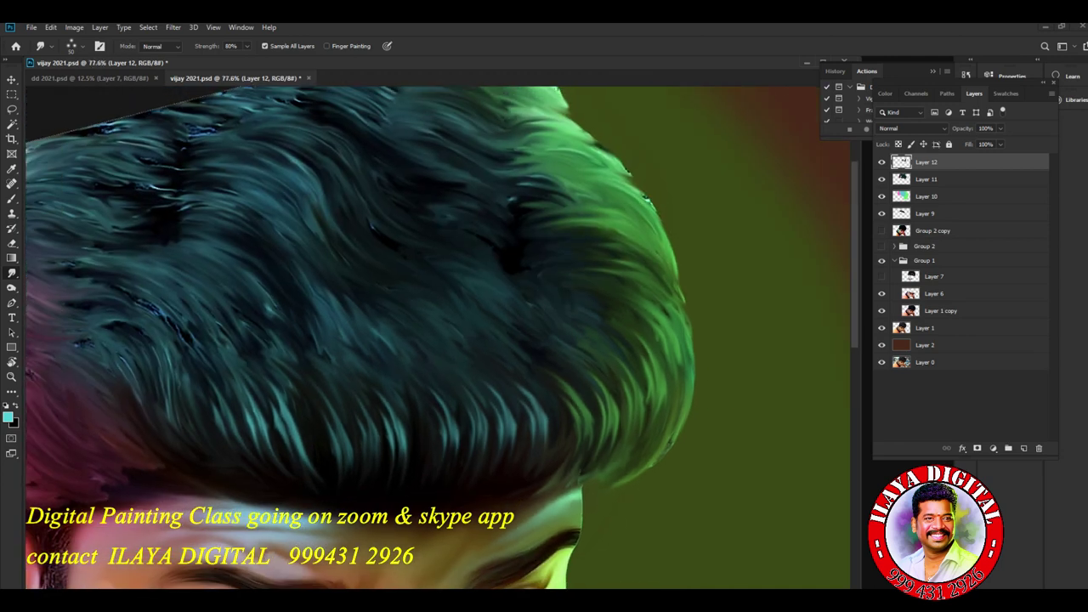
Place turquoise dabs in the middle of the crown, undo the last one, and smudge the rest into highlight strands
{"action": "scroll", "coordinate": [459, 399], "scroll_direction": "up", "scroll_amount": 2}
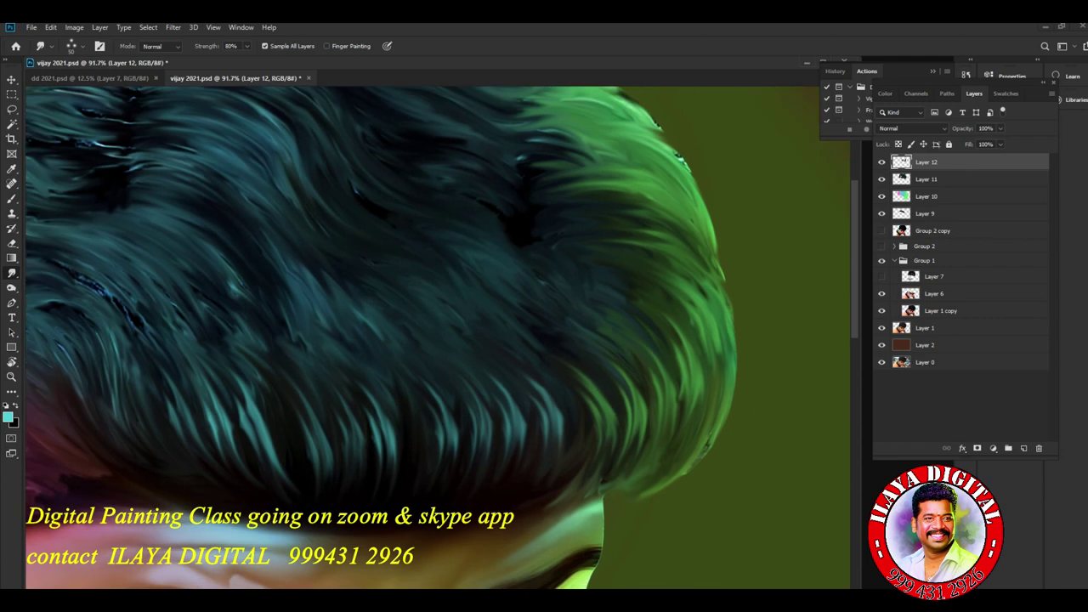
{"action": "left_click", "coordinate": [431, 284]}
{"action": "left_click", "coordinate": [409, 306]}
{"action": "left_click", "coordinate": [451, 262]}
{"action": "key", "text": "ctrl+z"}
{"action": "mouse_move", "coordinate": [432, 286]}
{"action": "left_mouse_down"}
{"action": "mouse_move", "coordinate": [394, 269]}
{"action": "mouse_move", "coordinate": [471, 333]}
{"action": "left_mouse_up"}
{"action": "left_click_drag", "start_coordinate": [411, 308], "coordinate": [363, 287]}
{"action": "left_click_drag", "start_coordinate": [397, 301], "coordinate": [441, 348]}
{"action": "mouse_move", "coordinate": [414, 299]}
{"action": "left_mouse_down"}
{"action": "mouse_move", "coordinate": [440, 345]}
{"action": "mouse_move", "coordinate": [476, 341]}
{"action": "left_mouse_up"}
{"action": "left_click_drag", "start_coordinate": [464, 259], "coordinate": [504, 301]}
{"action": "scroll", "coordinate": [578, 397], "scroll_direction": "down", "scroll_amount": 3}
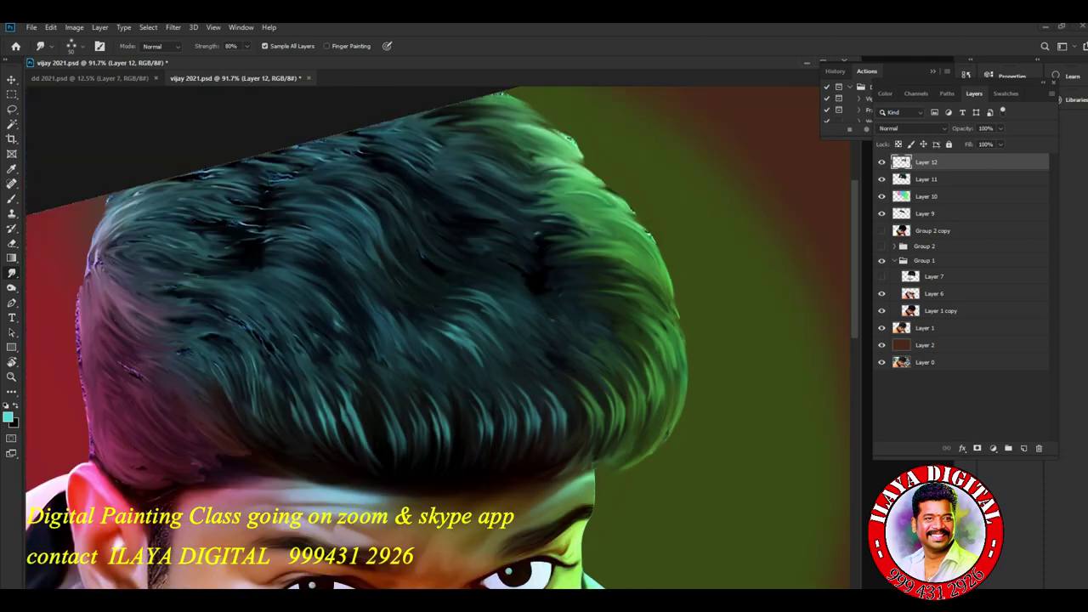
{"action": "scroll", "coordinate": [575, 393], "scroll_direction": "down", "scroll_amount": 3}
{"action": "scroll", "coordinate": [598, 393], "scroll_direction": "up", "scroll_amount": 5}
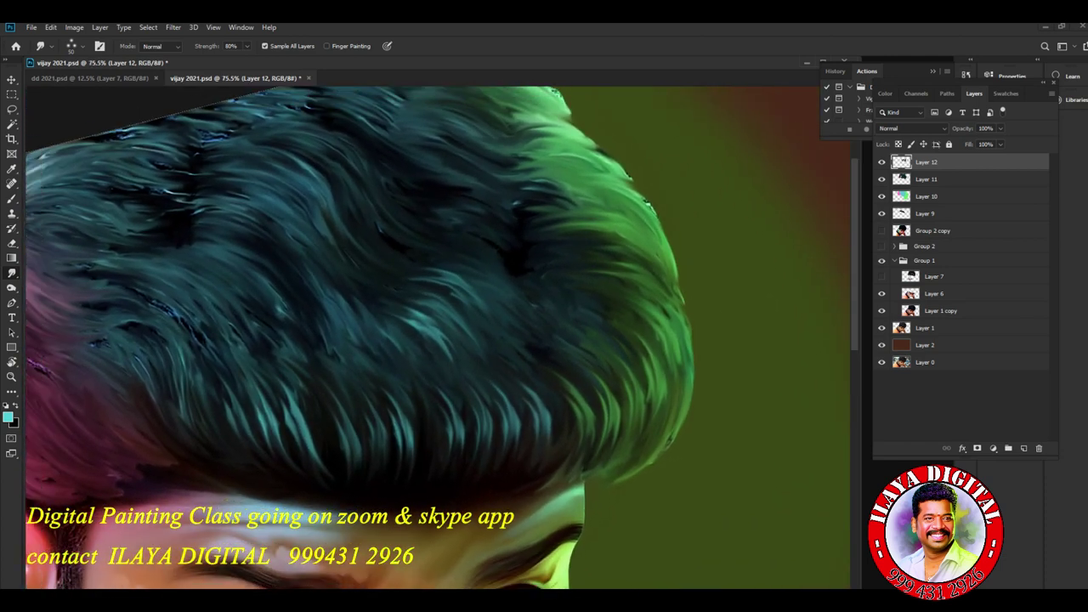
Add a new empty layer above Layer 12
{"action": "key", "text": "ctrl+shift+n"}
{"action": "key", "text": "Return"}
Compare the painted hair with the original by hiding the top paint layers and toggling Layer 9, leaving all of them visible
{"action": "left_click", "coordinate": [881, 162]}
{"action": "left_click", "coordinate": [881, 179]}
{"action": "left_click", "coordinate": [881, 197]}
{"action": "left_click", "coordinate": [881, 213]}
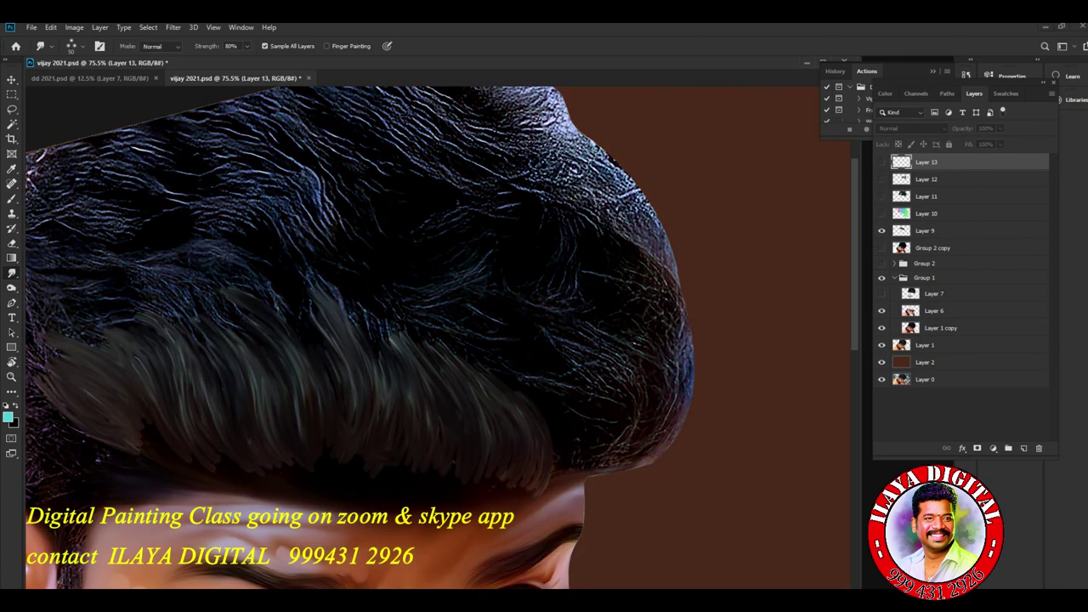
{"action": "left_click", "coordinate": [881, 231]}
{"action": "left_click", "coordinate": [881, 230]}
{"action": "left_click", "coordinate": [881, 230]}
{"action": "left_click", "coordinate": [882, 231]}
{"action": "left_click", "coordinate": [882, 213]}
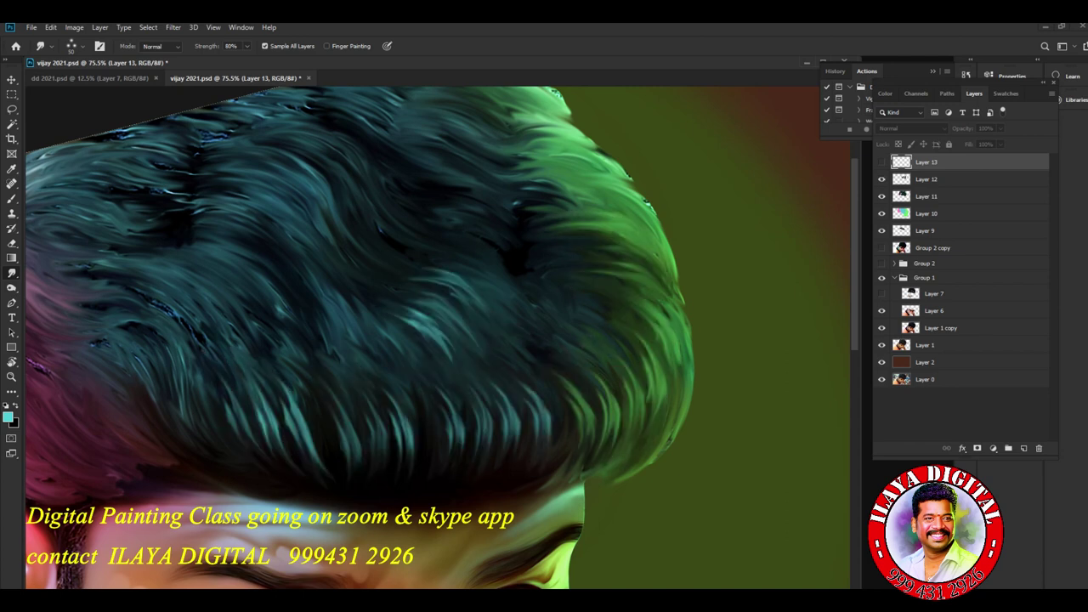
{"action": "left_click", "coordinate": [882, 163]}
Switch to the Brush tool with the Oval 45 px preset, ready to paint on the new layer near the fringe
{"action": "scroll", "coordinate": [645, 337], "scroll_direction": "up", "scroll_amount": 5}
{"action": "left_click_drag", "start_coordinate": [595, 441], "coordinate": [716, 280]}
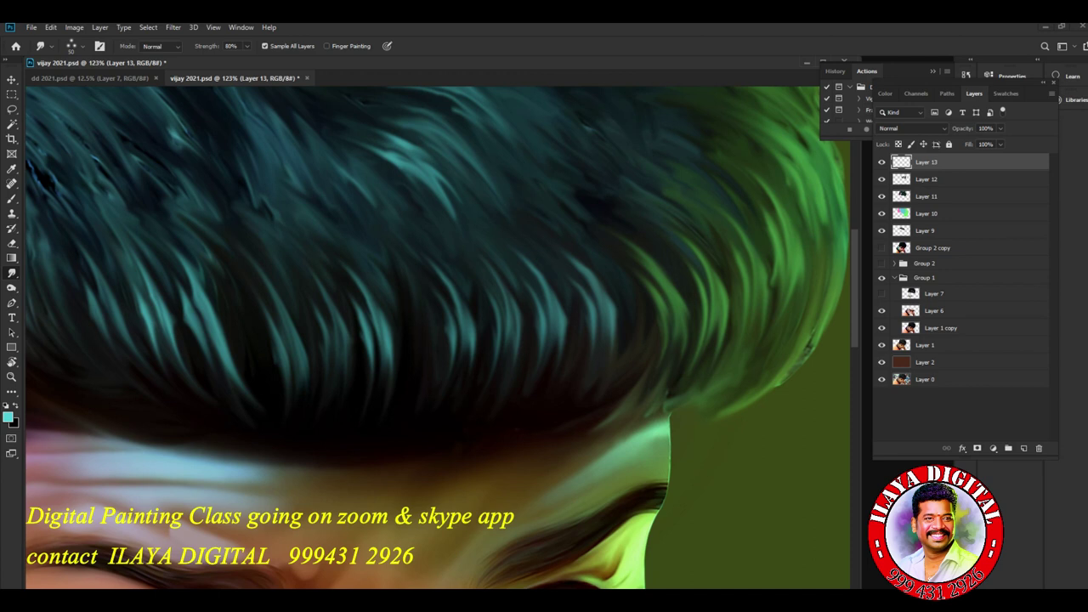
{"action": "key", "text": "b"}
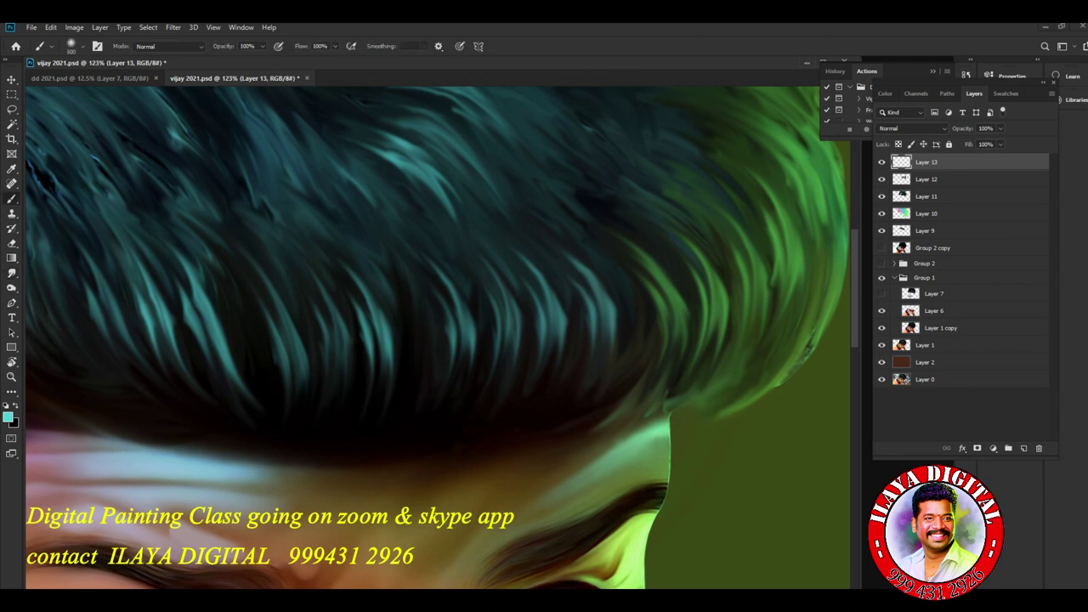
{"action": "right_click", "coordinate": [459, 269]}
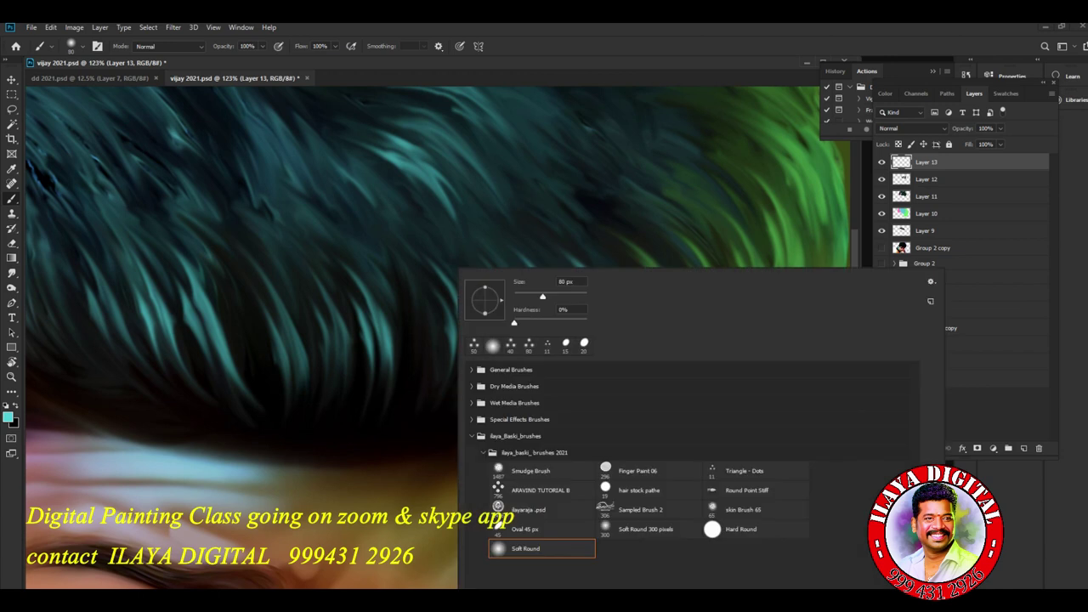
{"action": "left_click", "coordinate": [541, 529]}
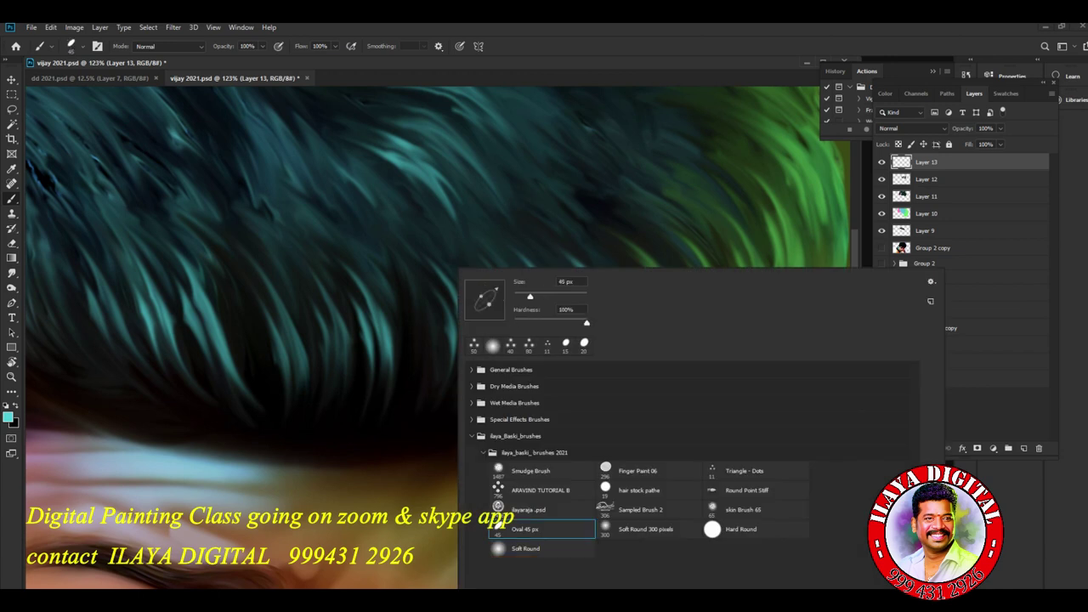
{"action": "key", "text": "Return"}
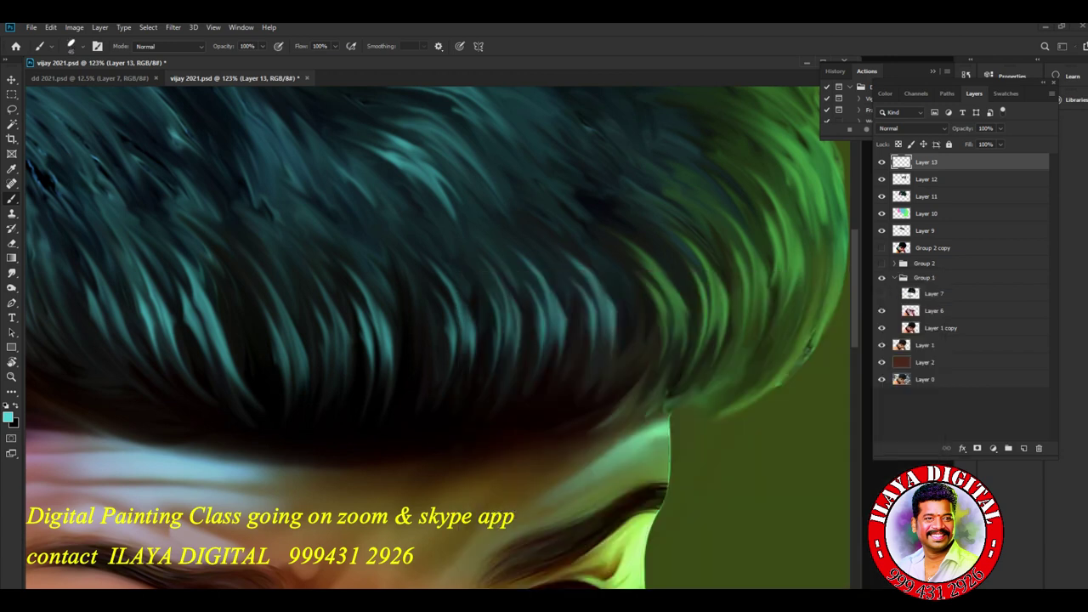
Enable Transfer and Shape Dynamics in the brush settings of the Oval 45 px brush
{"action": "key", "text": "F5"}
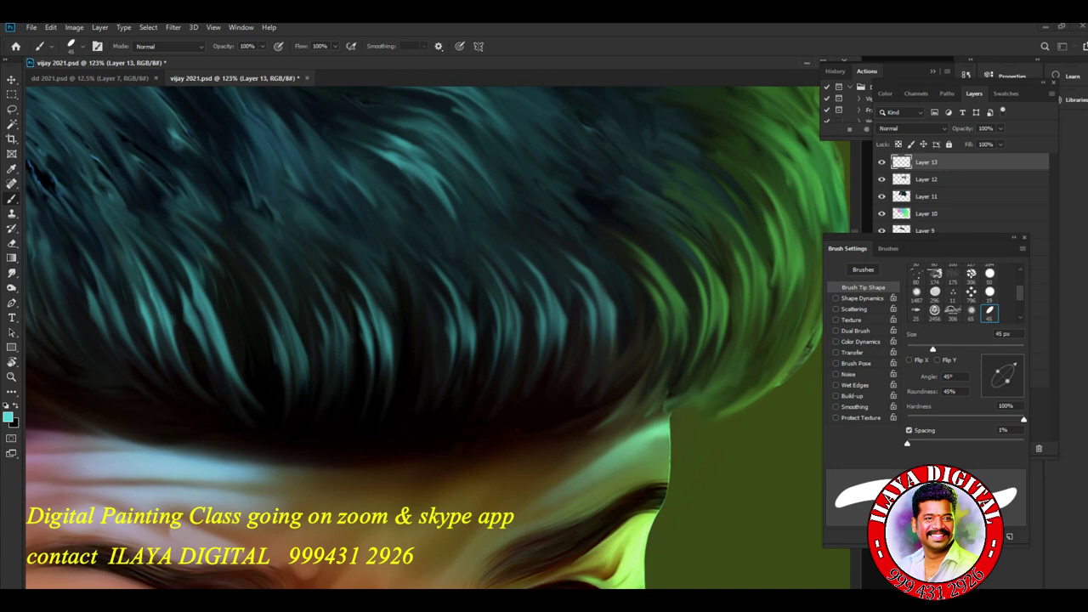
{"action": "left_click", "coordinate": [836, 353]}
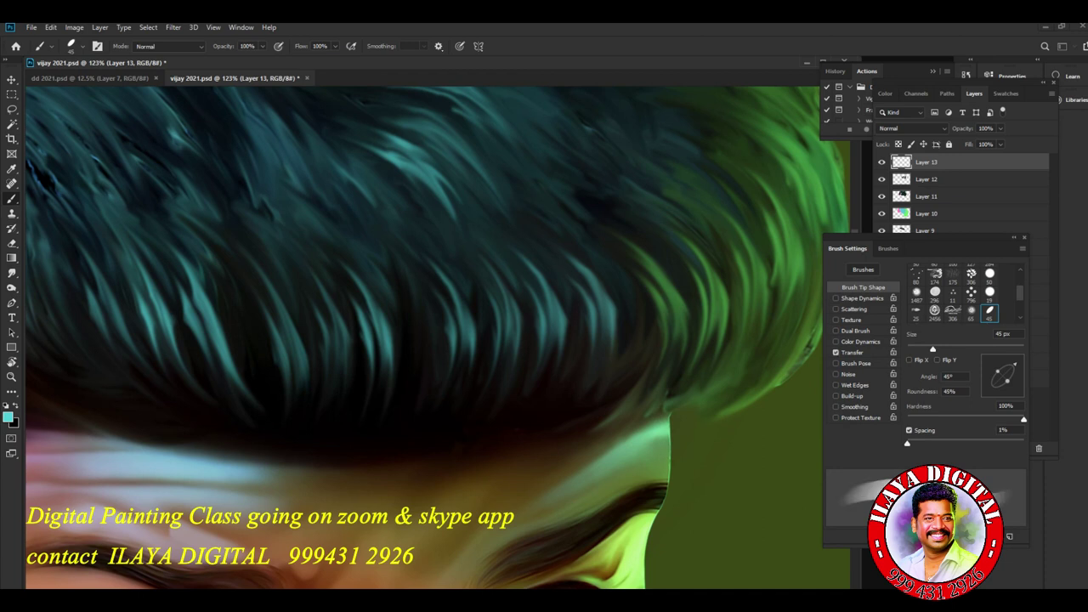
{"action": "left_click", "coordinate": [853, 352]}
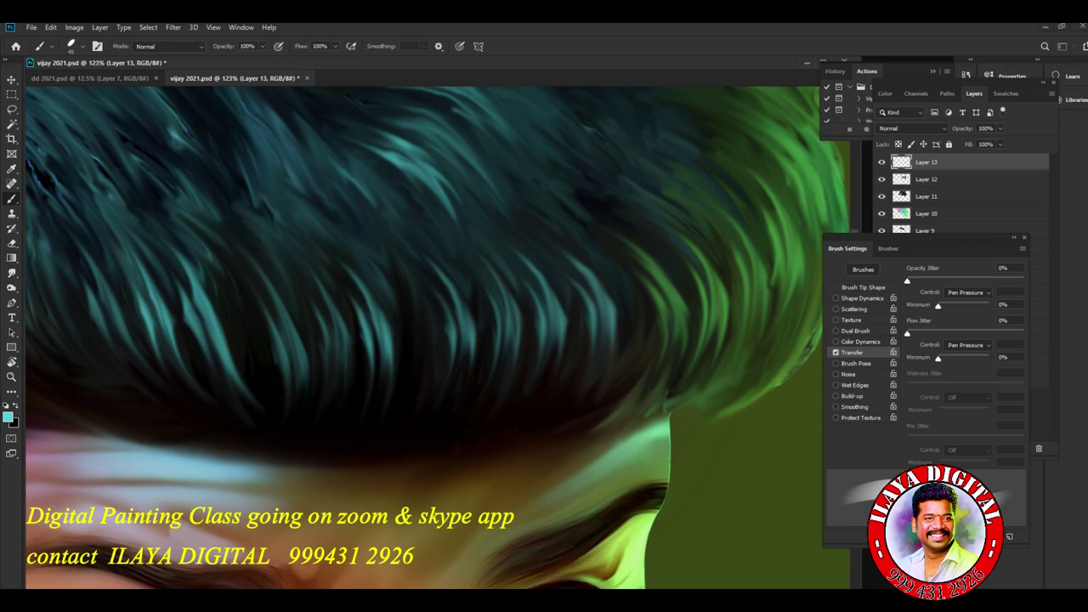
{"action": "left_click", "coordinate": [835, 299]}
{"action": "key", "text": "F5"}
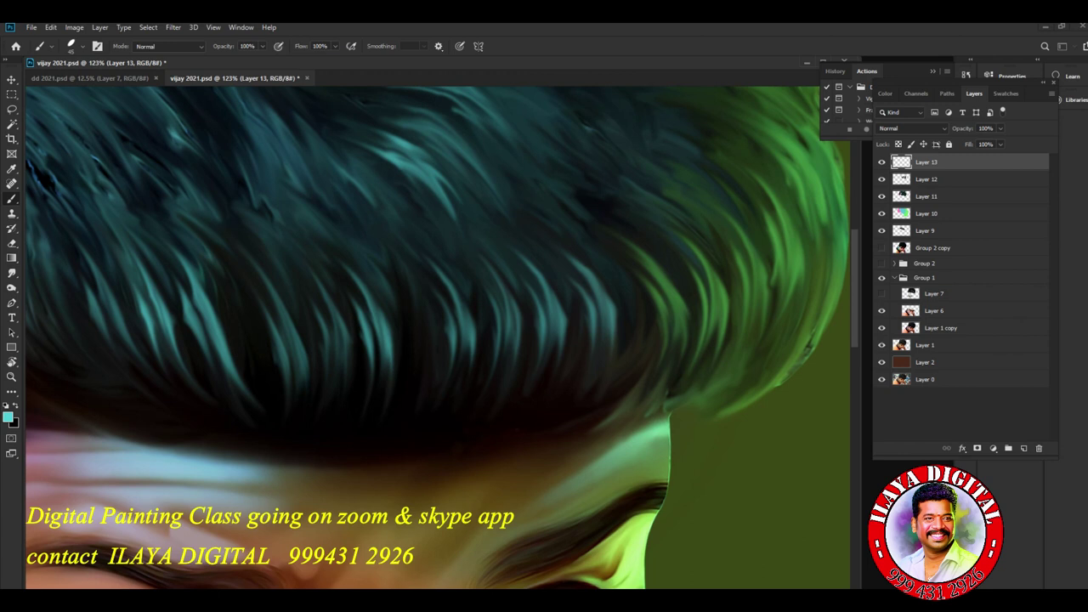
Choose the hair stock pathe brush preset, and activate the Pen tool in Path mode
{"action": "right_click", "coordinate": [378, 196]}
{"action": "left_click", "coordinate": [559, 418]}
{"action": "key", "text": "Return"}
{"action": "key", "text": "t"}
{"action": "left_click", "coordinate": [12, 317]}
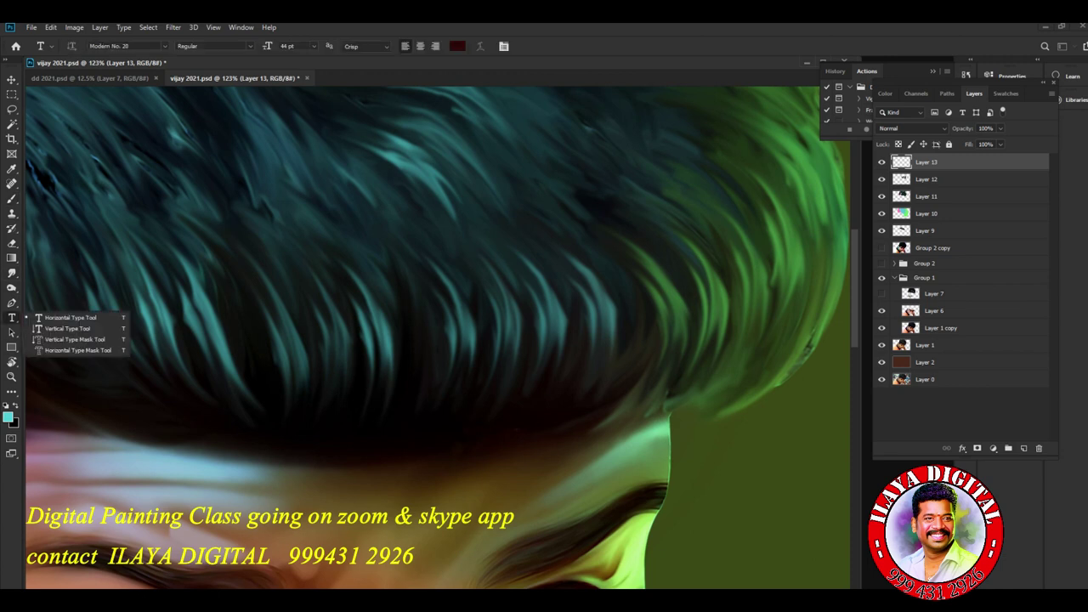
{"action": "key", "text": "p"}
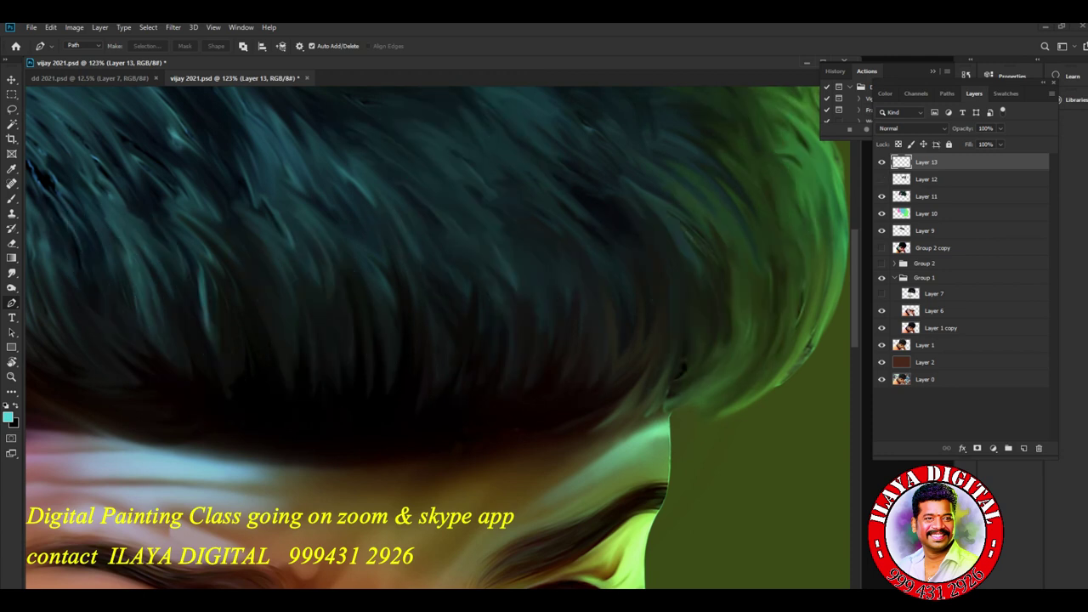
Hide Layers 9 to 12 and show Group 2 copy so the dark painted hair serves as the base
{"action": "left_click", "coordinate": [881, 196]}
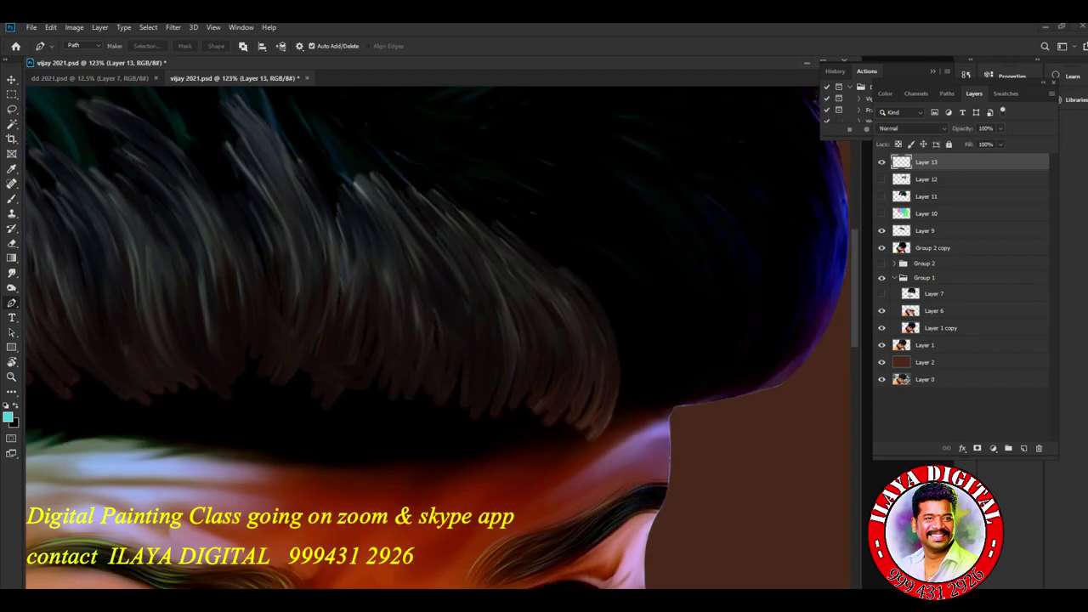
{"action": "left_click", "coordinate": [881, 230]}
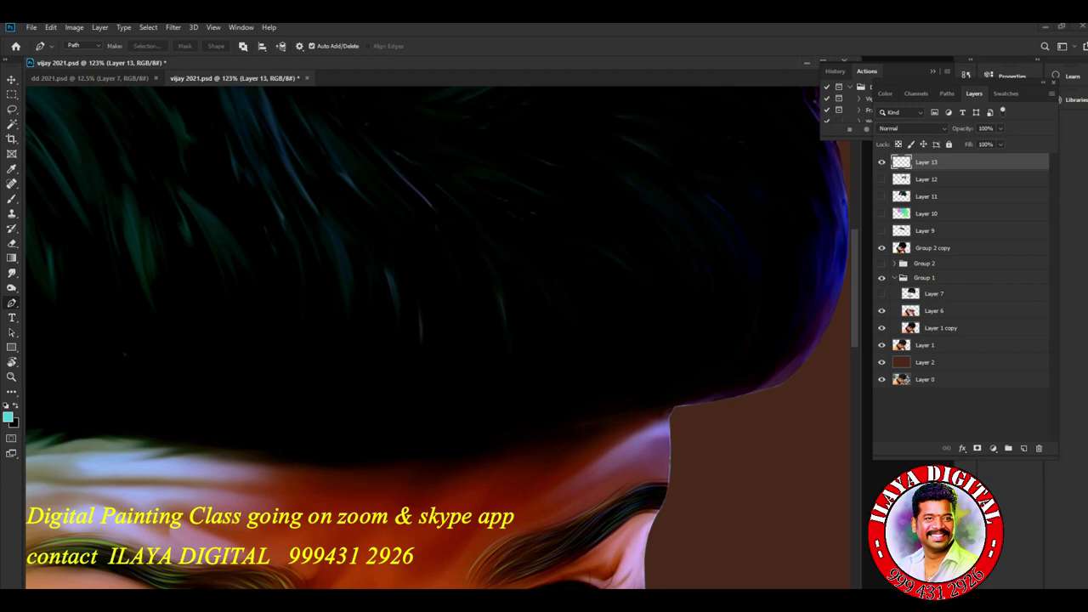
{"action": "scroll", "coordinate": [775, 355], "scroll_direction": "down", "scroll_amount": 5}
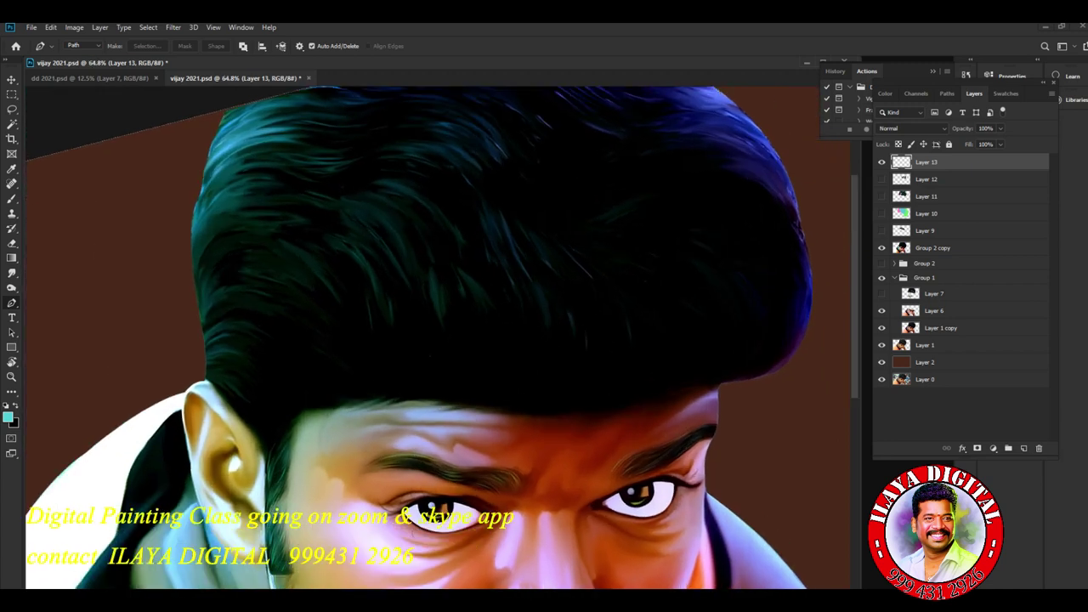
{"action": "scroll", "coordinate": [714, 391], "scroll_direction": "up", "scroll_amount": 3}
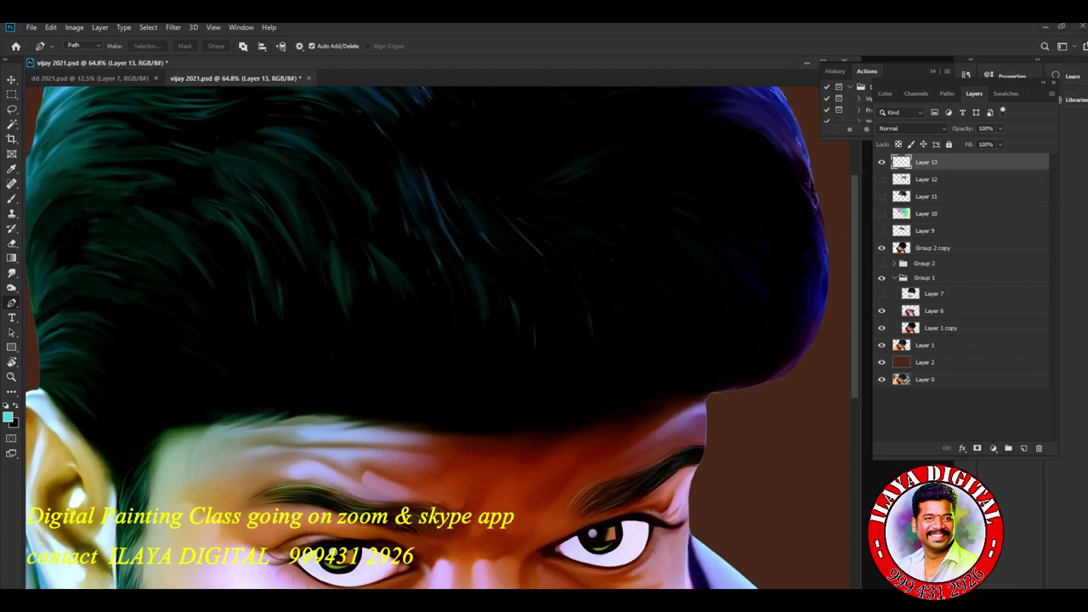
{"action": "scroll", "coordinate": [714, 390], "scroll_direction": "down", "scroll_amount": 5}
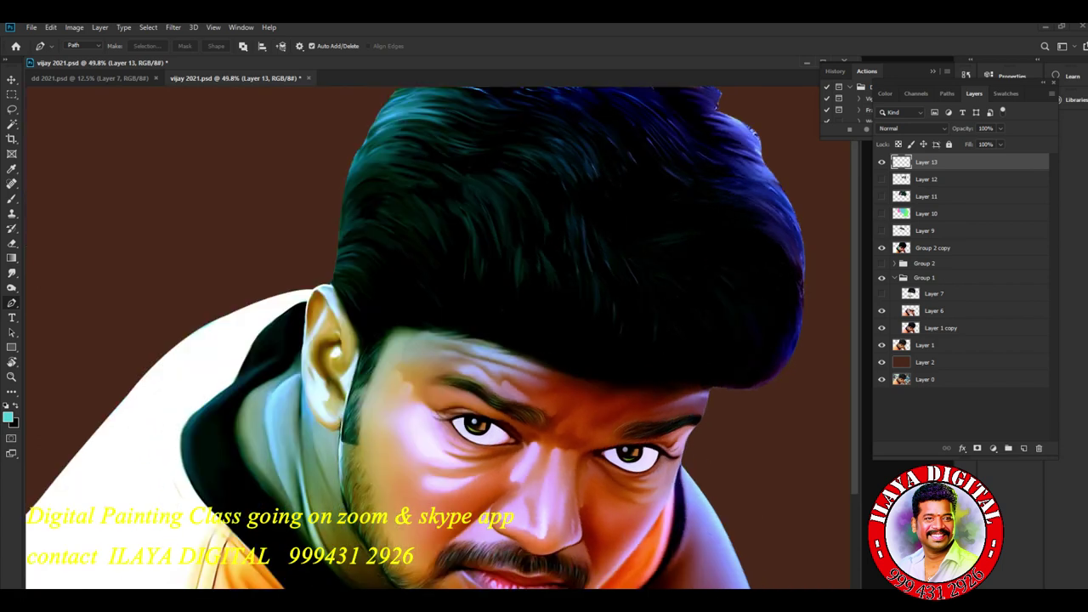
{"action": "scroll", "coordinate": [761, 327], "scroll_direction": "up", "scroll_amount": 3}
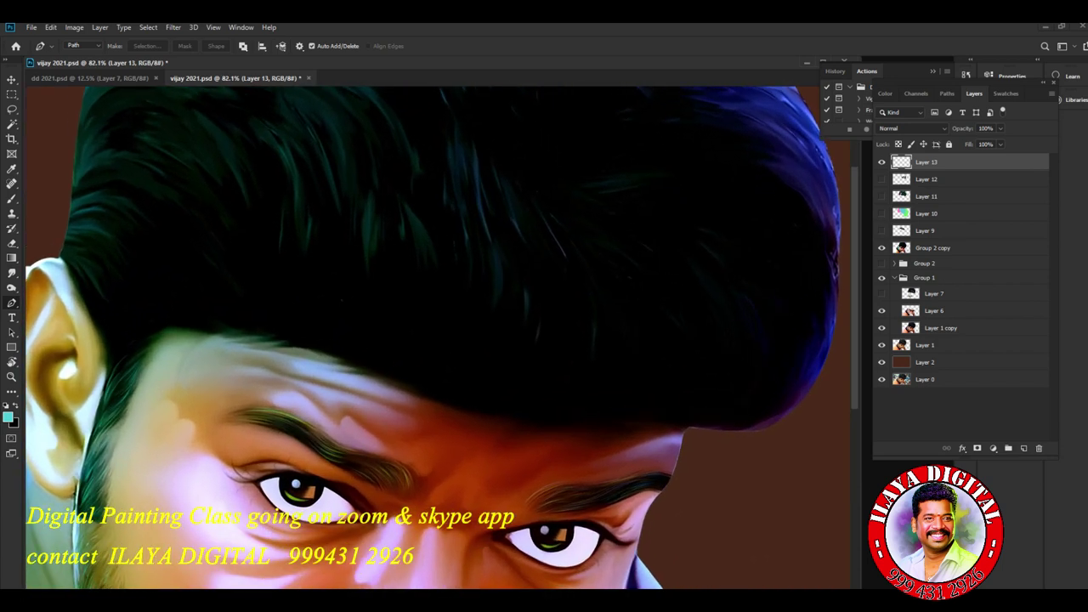
Rotate the canvas view to -29° and frame the teal hair on the side above the ear
{"action": "key", "text": "r"}
{"action": "left_click_drag", "start_coordinate": [518, 403], "coordinate": [540, 357]}
{"action": "scroll", "coordinate": [540, 357], "scroll_direction": "up", "scroll_amount": 3}
{"action": "left_click_drag", "start_coordinate": [188, 362], "coordinate": [576, 338]}
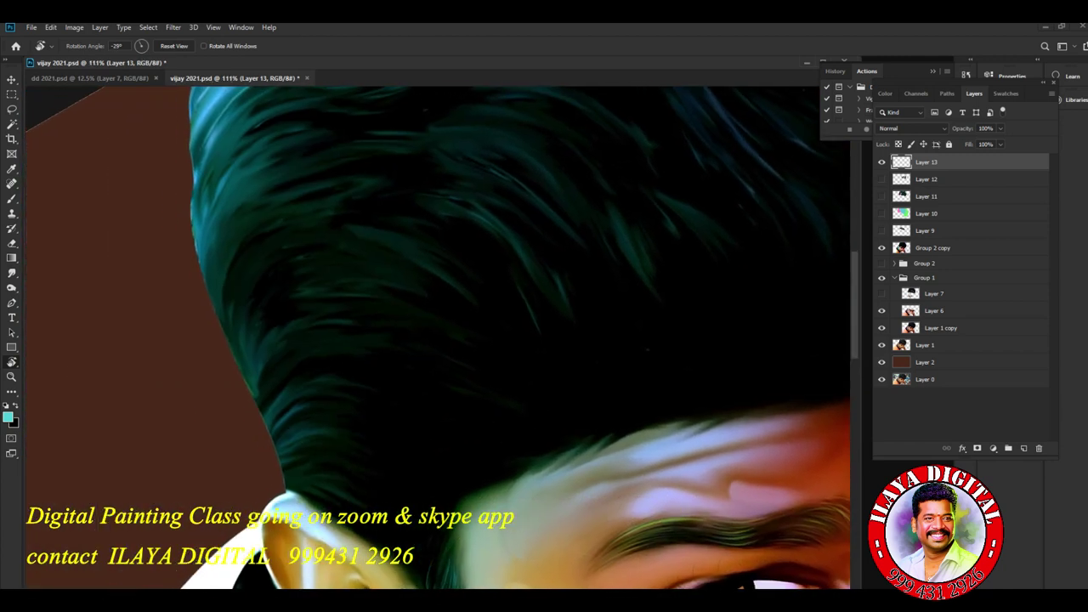
{"action": "scroll", "coordinate": [576, 338], "scroll_direction": "up", "scroll_amount": 2}
{"action": "key", "text": "p"}
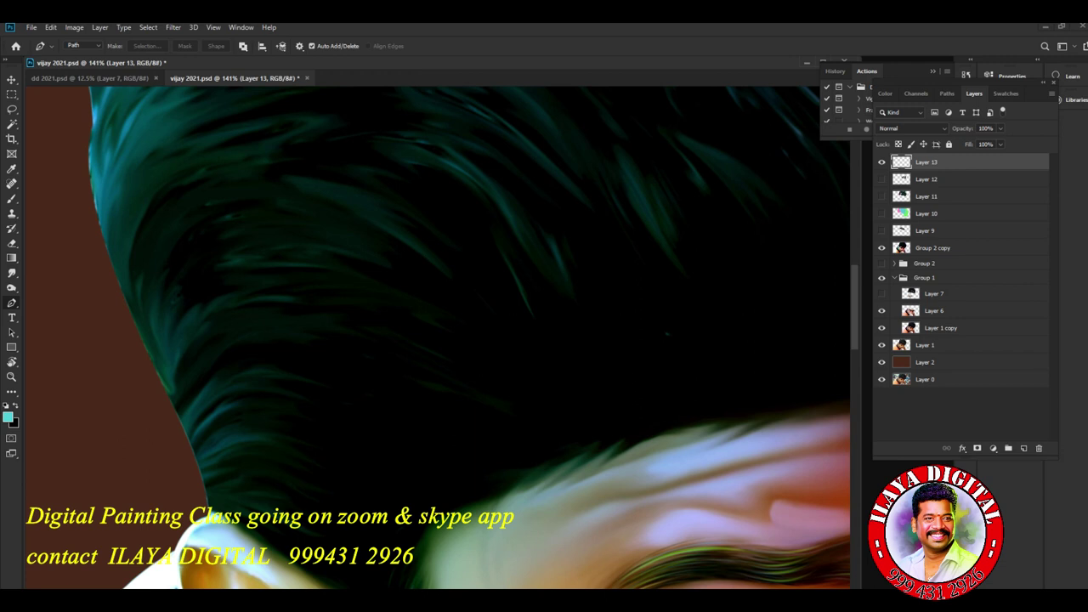
{"action": "scroll", "coordinate": [594, 344], "scroll_direction": "down", "scroll_amount": 5}
{"action": "scroll", "coordinate": [584, 357], "scroll_direction": "up", "scroll_amount": 3}
{"action": "left_click_drag", "start_coordinate": [578, 315], "coordinate": [517, 514]}
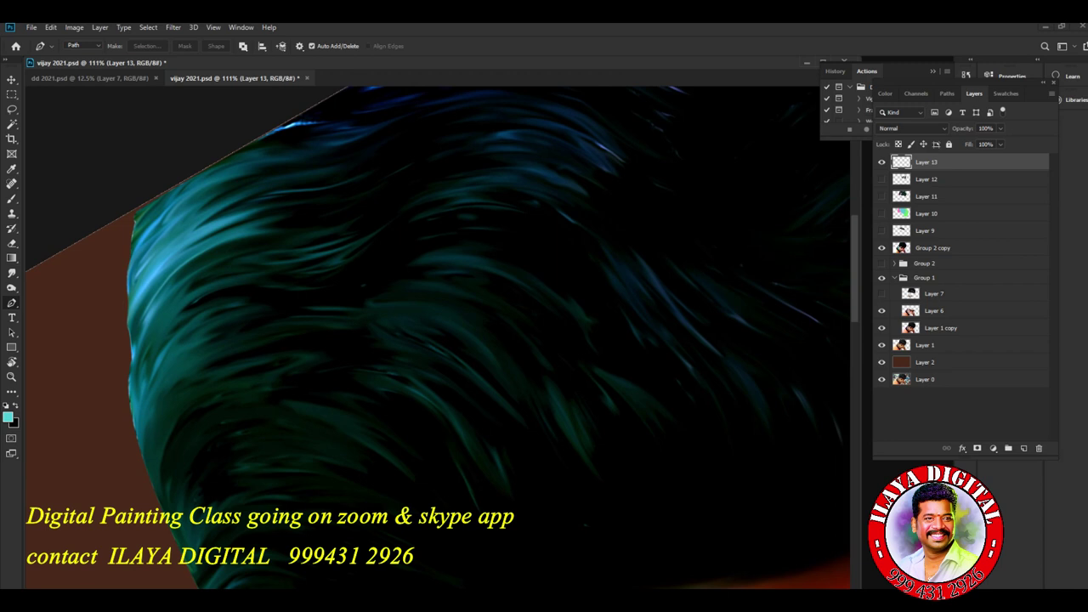
Set the foreground colour to the muted teal #4aa1a8
{"action": "key", "text": "i"}
{"action": "left_click", "coordinate": [7, 415]}
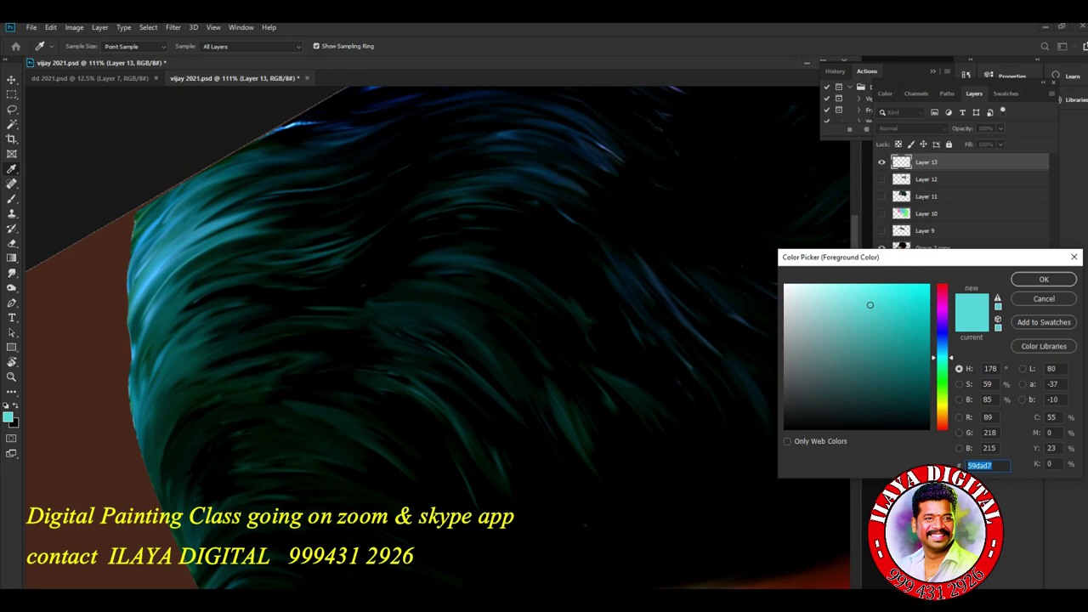
{"action": "left_click", "coordinate": [910, 364]}
{"action": "left_click", "coordinate": [875, 293]}
{"action": "left_click", "coordinate": [1044, 280]}
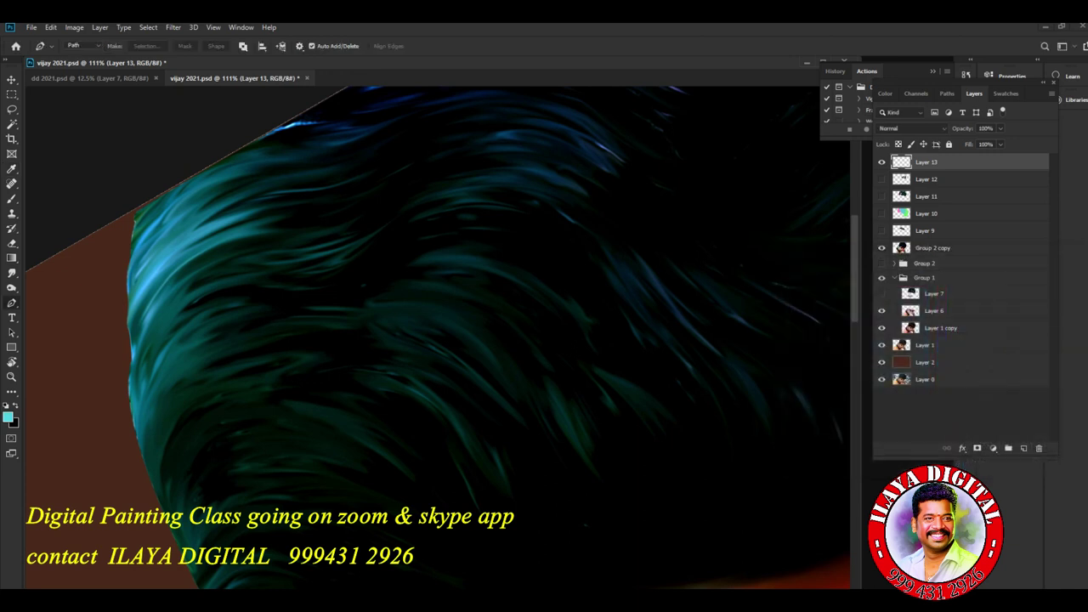
{"action": "left_click", "coordinate": [8, 416]}
{"action": "left_click", "coordinate": [865, 334]}
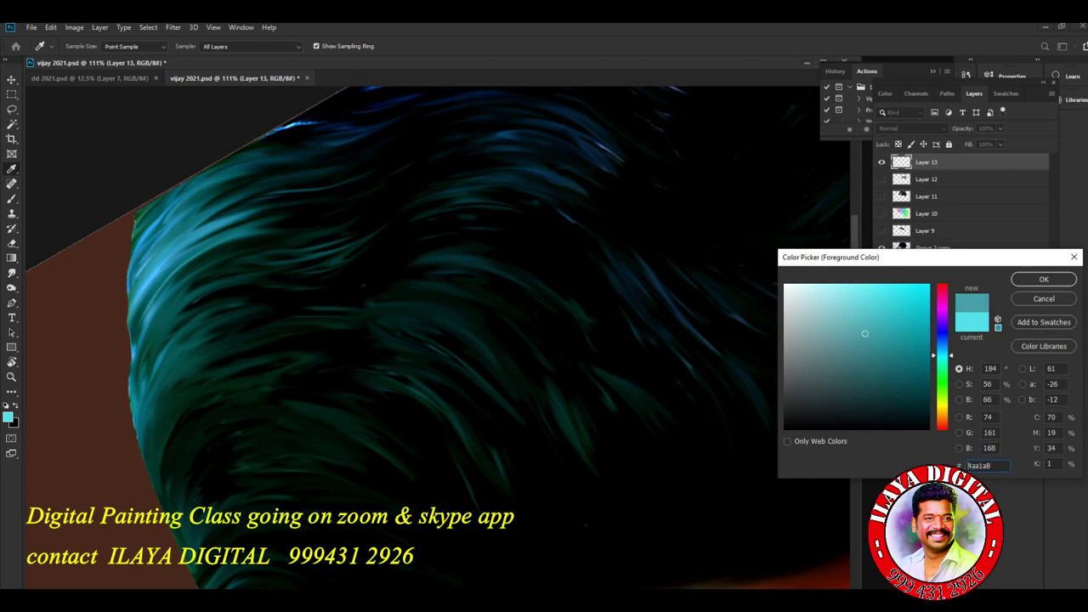
{"action": "left_click", "coordinate": [1044, 279]}
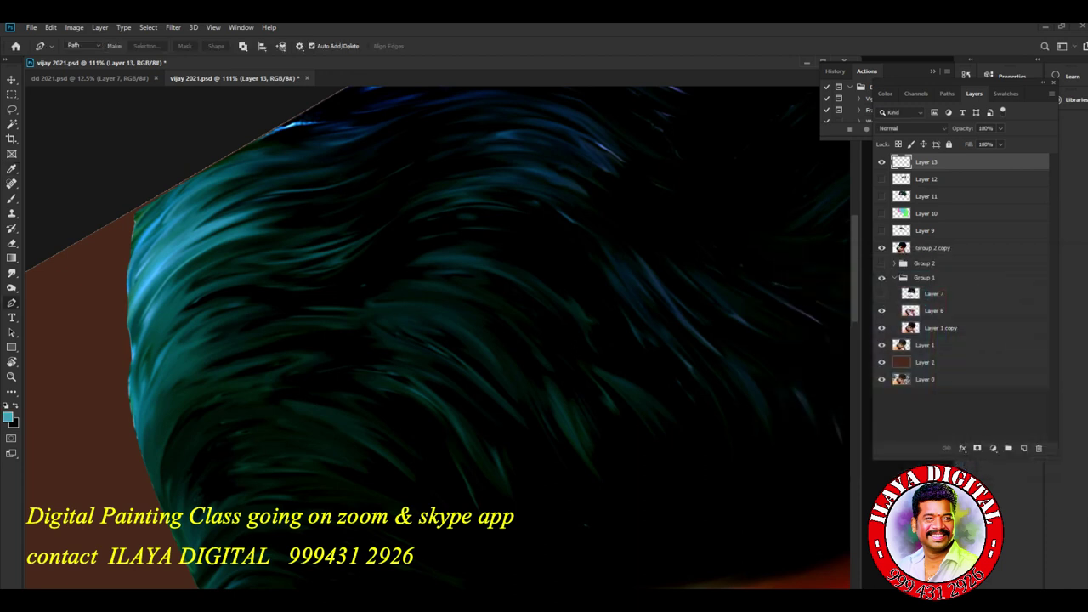
Draw two separate, nearly parallel open paths arching inward from the hair's outer edge above the ear
{"action": "left_click", "coordinate": [151, 473]}
{"action": "left_click_drag", "start_coordinate": [318, 380], "coordinate": [479, 397]}
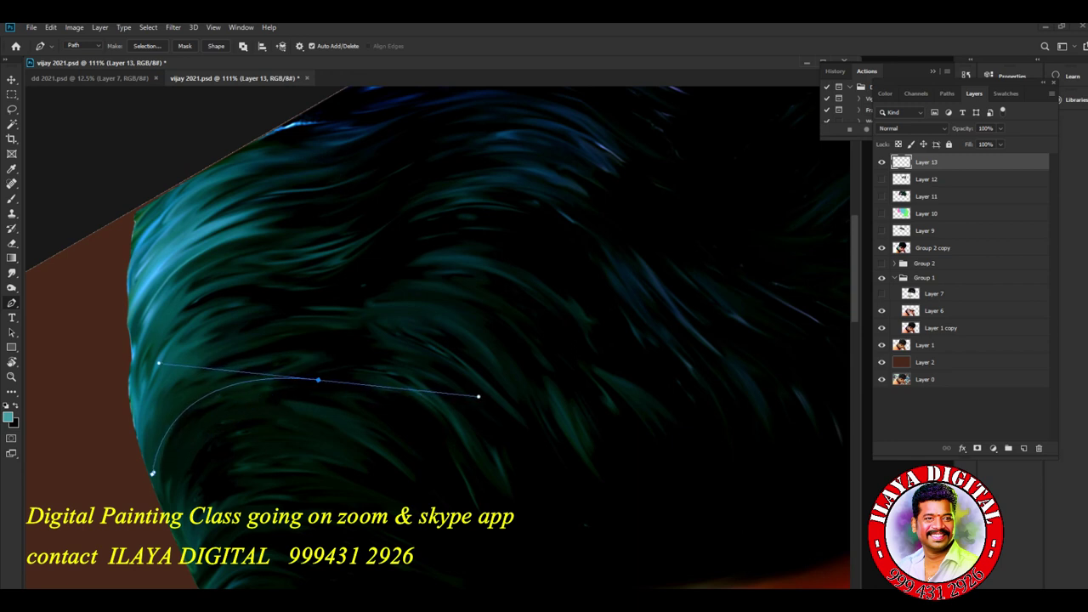
{"action": "key", "text": "Escape"}
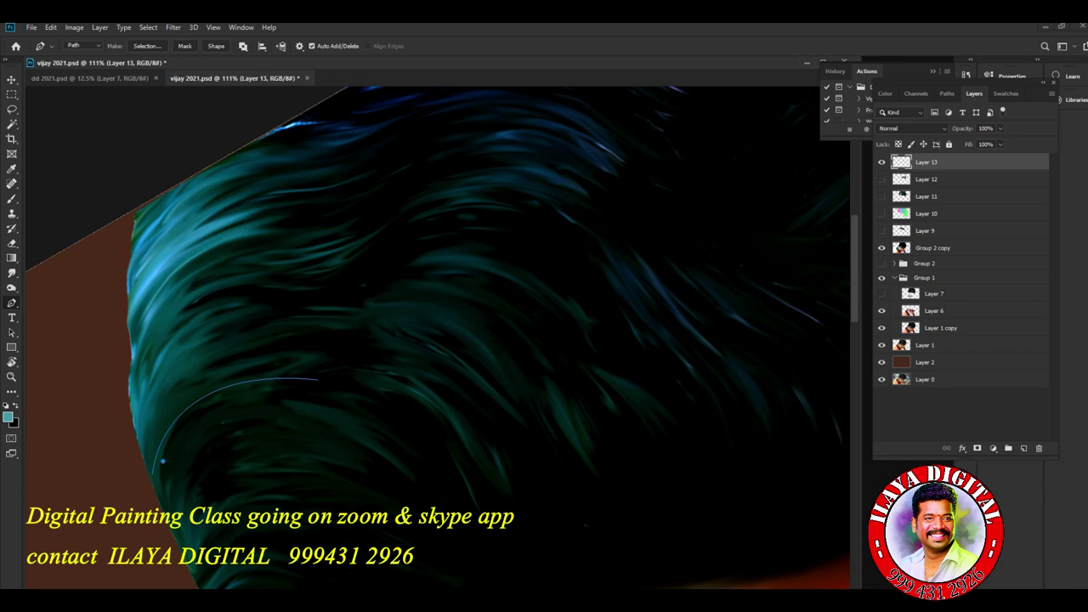
{"action": "left_click_drag", "start_coordinate": [330, 394], "coordinate": [465, 423]}
{"action": "key", "text": "Escape"}
Draw a third arched strand path just below the first two, undoing the unwanted extra curves
{"action": "left_click_drag", "start_coordinate": [301, 396], "coordinate": [411, 414]}
{"action": "key", "text": "Escape"}
{"action": "left_click_drag", "start_coordinate": [384, 456], "coordinate": [449, 504]}
{"action": "key", "text": "ctrl+z"}
{"action": "left_click_drag", "start_coordinate": [300, 396], "coordinate": [412, 415]}
{"action": "left_click_drag", "start_coordinate": [295, 458], "coordinate": [336, 516]}
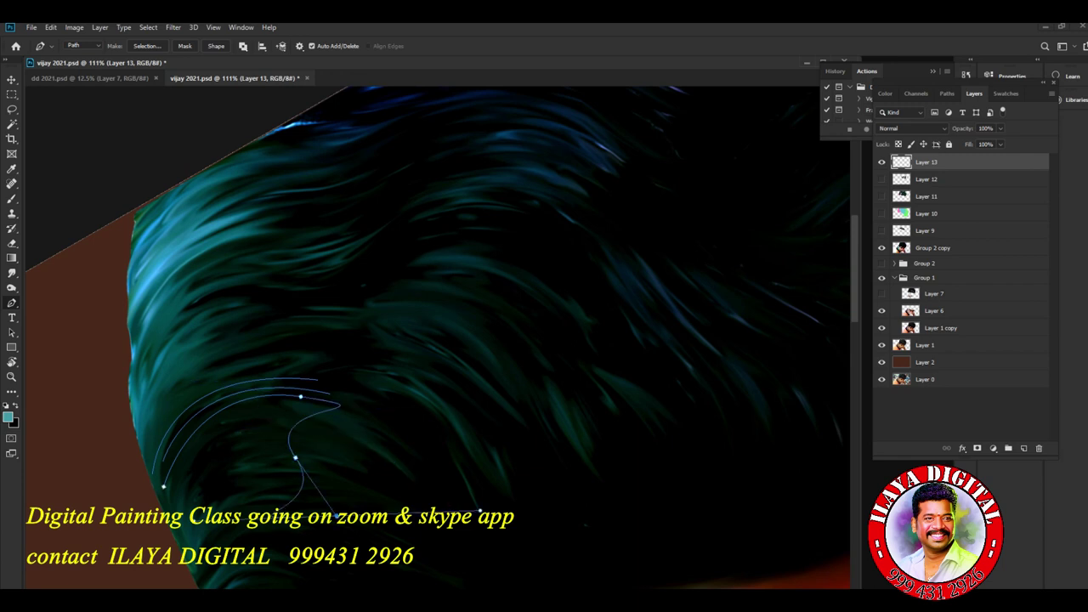
{"action": "key", "text": "ctrl+z"}
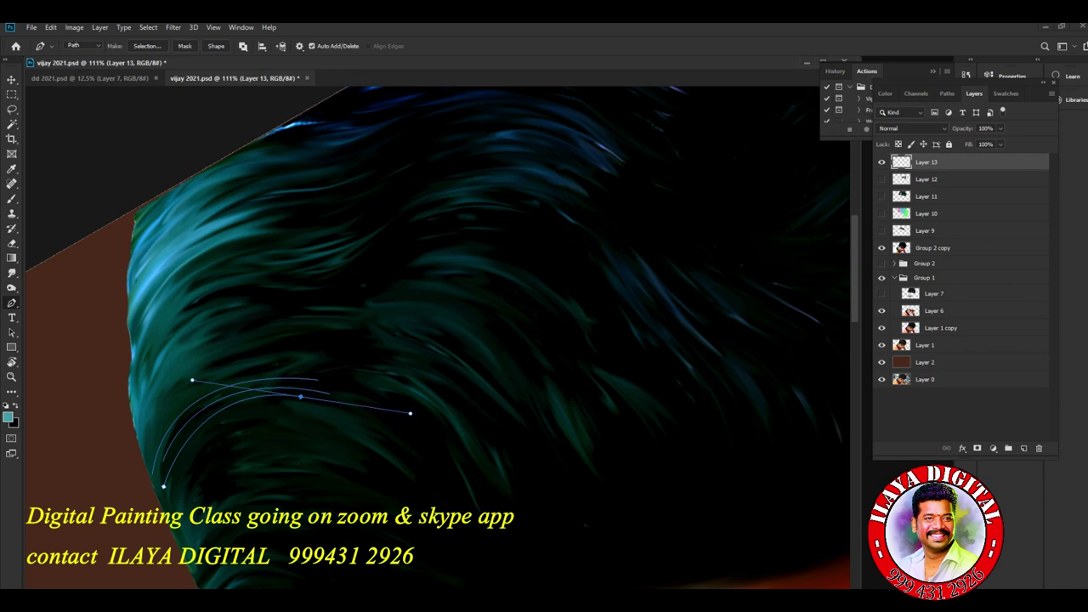
{"action": "key", "text": "Escape"}
Draw a pair of shorter arched strand paths above the first group of three
{"action": "left_click_drag", "start_coordinate": [335, 349], "coordinate": [430, 392]}
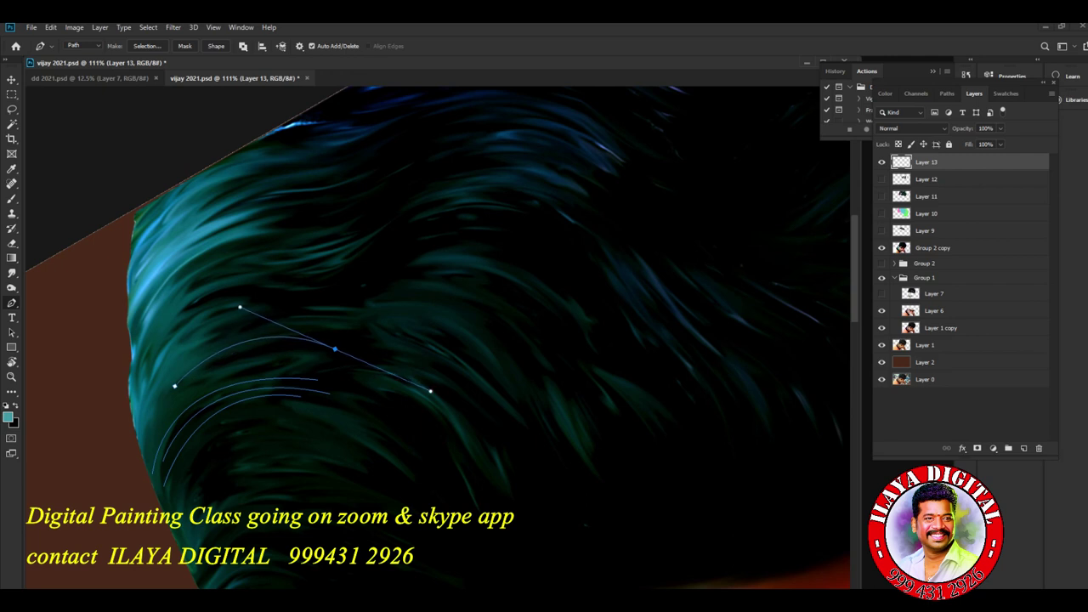
{"action": "left_click", "coordinate": [563, 308], "text": "ctrl"}
{"action": "left_click_drag", "start_coordinate": [321, 351], "coordinate": [404, 383]}
{"action": "key", "text": "Return"}
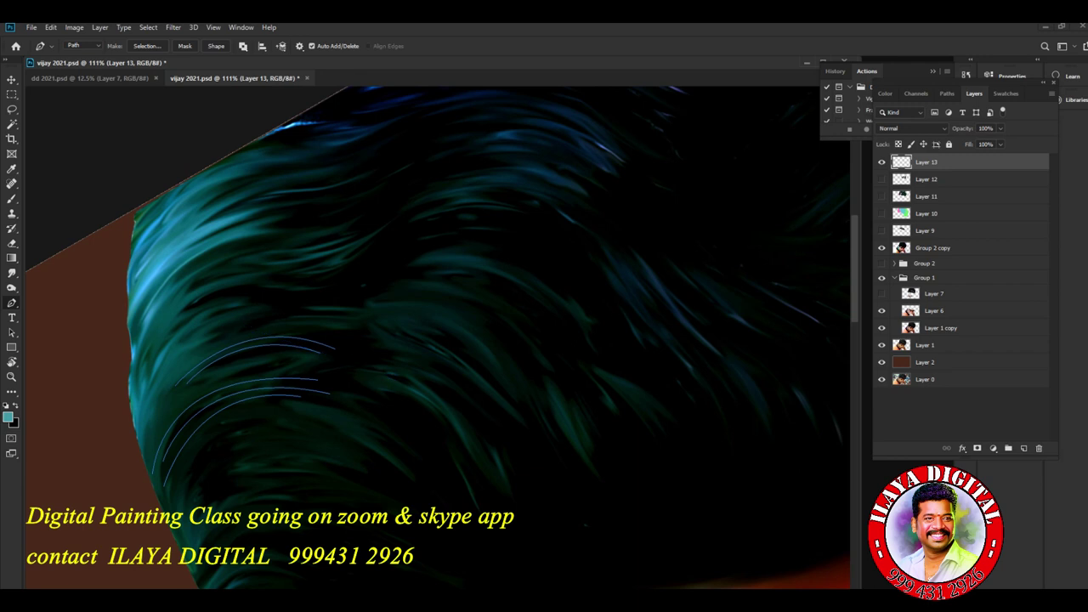
Add three more arched strand paths, stacked upward above the pair along the outer hair edge
{"action": "left_click_drag", "start_coordinate": [306, 329], "coordinate": [370, 351]}
{"action": "key", "text": "Return"}
{"action": "left_click_drag", "start_coordinate": [301, 312], "coordinate": [438, 324]}
{"action": "key", "text": "Return"}
{"action": "left_click_drag", "start_coordinate": [143, 382], "coordinate": [147, 379]}
{"action": "left_click_drag", "start_coordinate": [289, 299], "coordinate": [413, 311]}
{"action": "key", "text": "Return"}
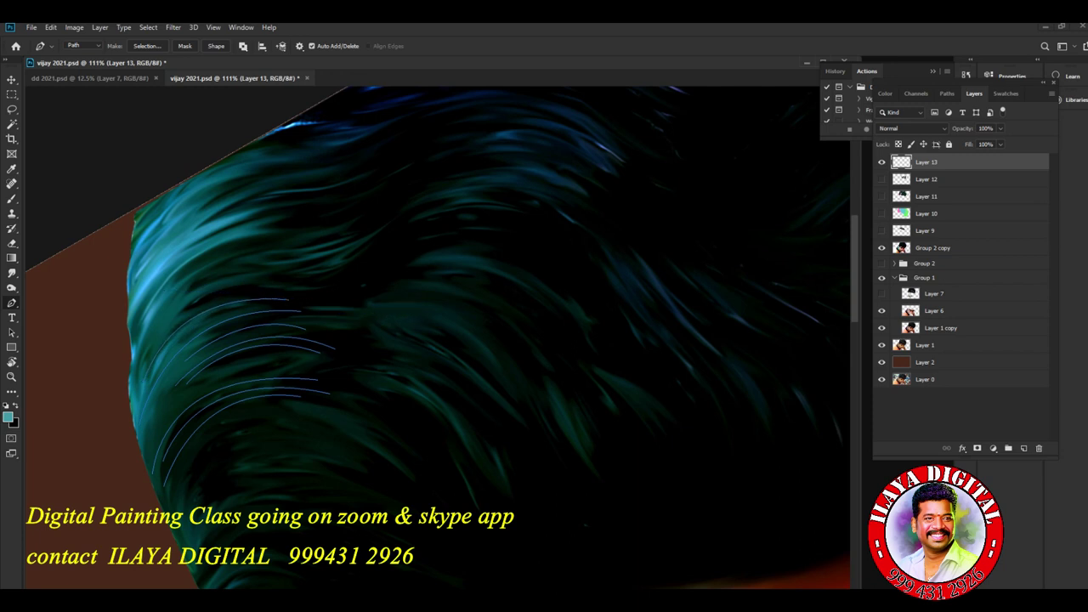
Draw a wide arched strand path beneath the lowest group and a long S-shaped path sweeping across the upper hair
{"action": "left_click_drag", "start_coordinate": [390, 459], "coordinate": [508, 553]}
{"action": "key", "text": "Return"}
{"action": "left_click", "coordinate": [249, 276]}
{"action": "left_click_drag", "start_coordinate": [372, 242], "coordinate": [435, 177]}
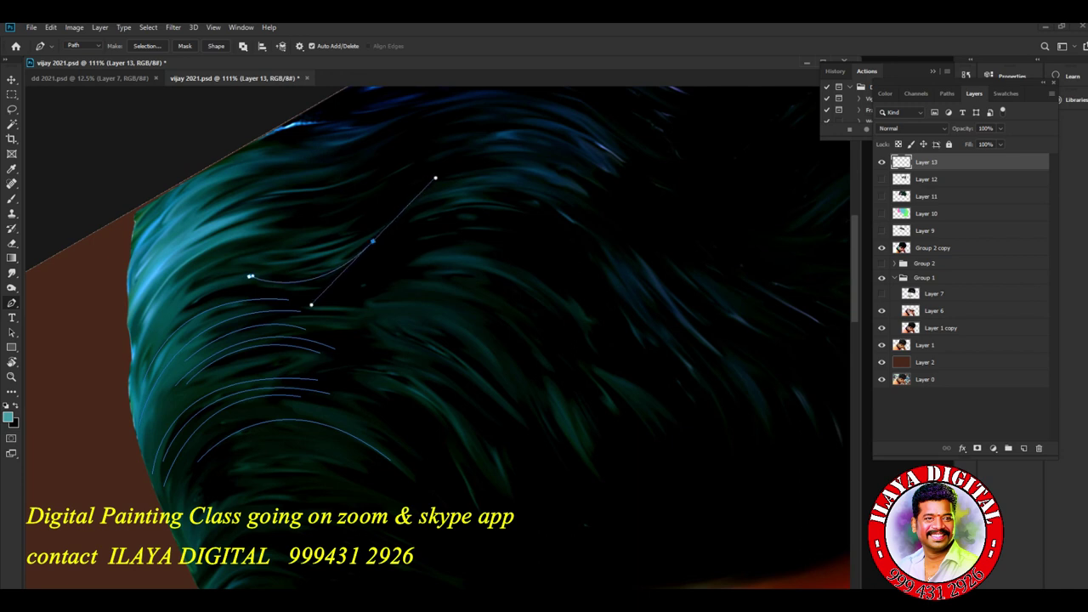
{"action": "left_click_drag", "start_coordinate": [570, 237], "coordinate": [612, 279]}
{"action": "key", "text": "Return"}
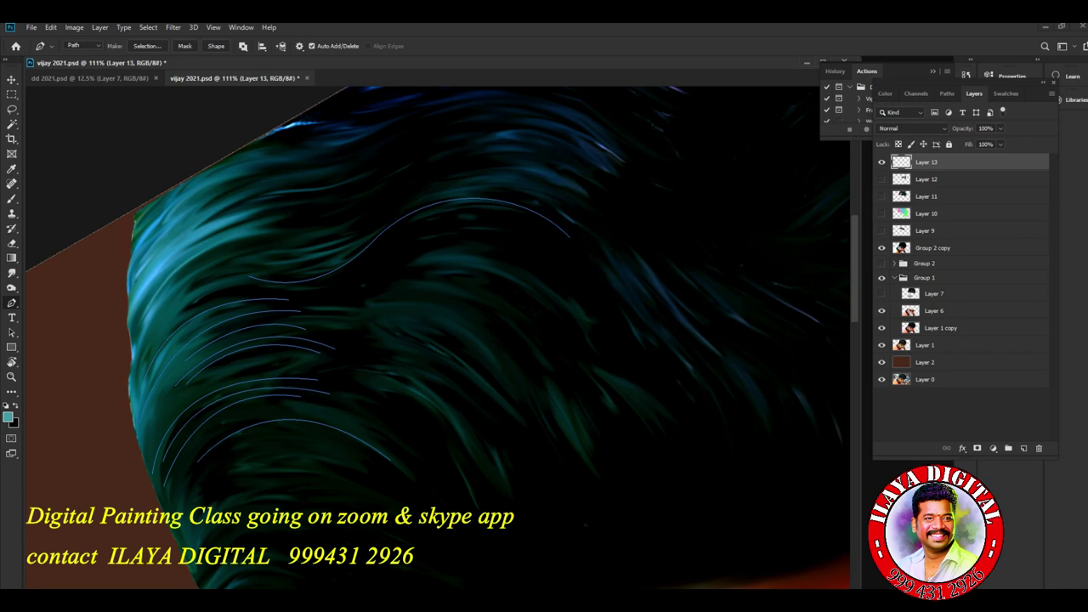
Draw two more S-shaped strand paths alongside the long one, flowing from the outer hair toward the crown
{"action": "left_click", "coordinate": [228, 263]}
{"action": "left_click_drag", "start_coordinate": [357, 245], "coordinate": [413, 199]}
{"action": "key", "text": "Return"}
{"action": "left_click", "coordinate": [174, 321]}
{"action": "left_click_drag", "start_coordinate": [270, 290], "coordinate": [337, 303]}
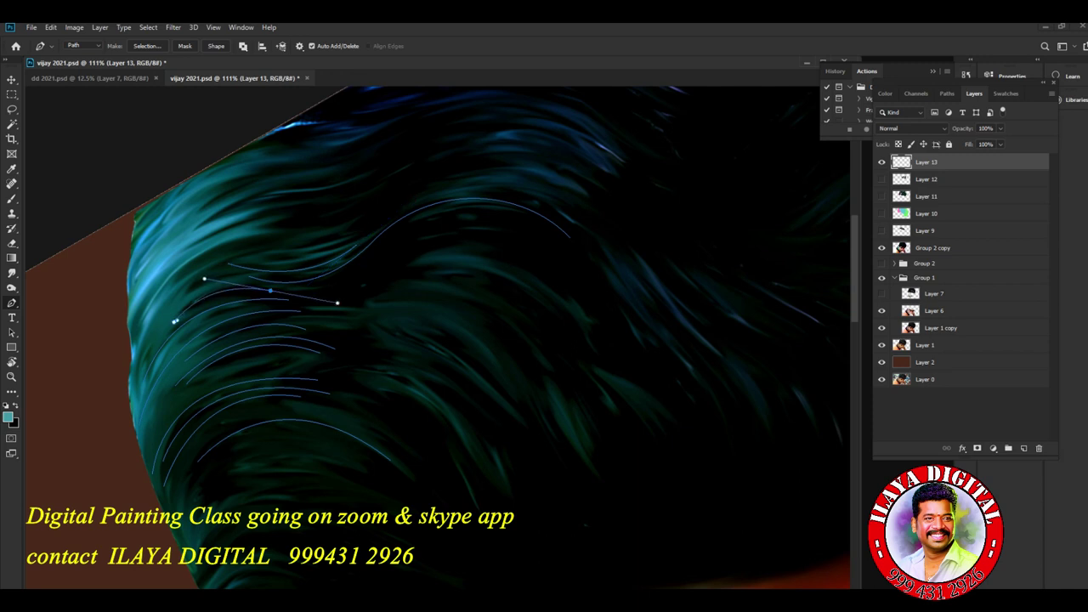
{"action": "left_click", "coordinate": [270, 290], "text": "alt"}
{"action": "left_click_drag", "start_coordinate": [382, 245], "coordinate": [421, 192]}
{"action": "key", "text": "Escape"}
Switch to the Brush tool and check the hair stock pathe preset and its Transfer settings
{"action": "key", "text": "b"}
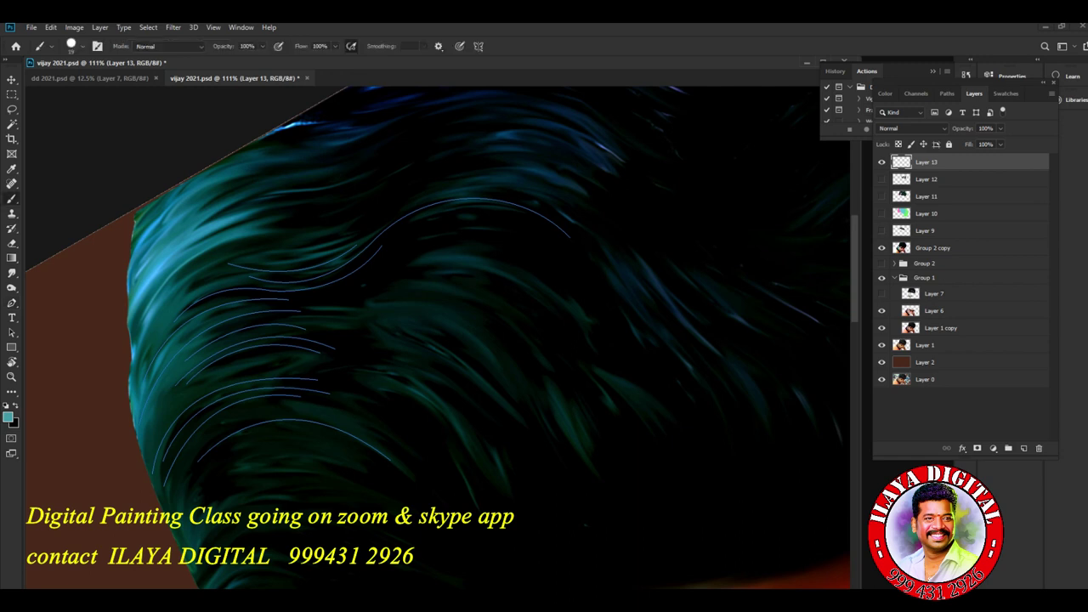
{"action": "right_click", "coordinate": [429, 272]}
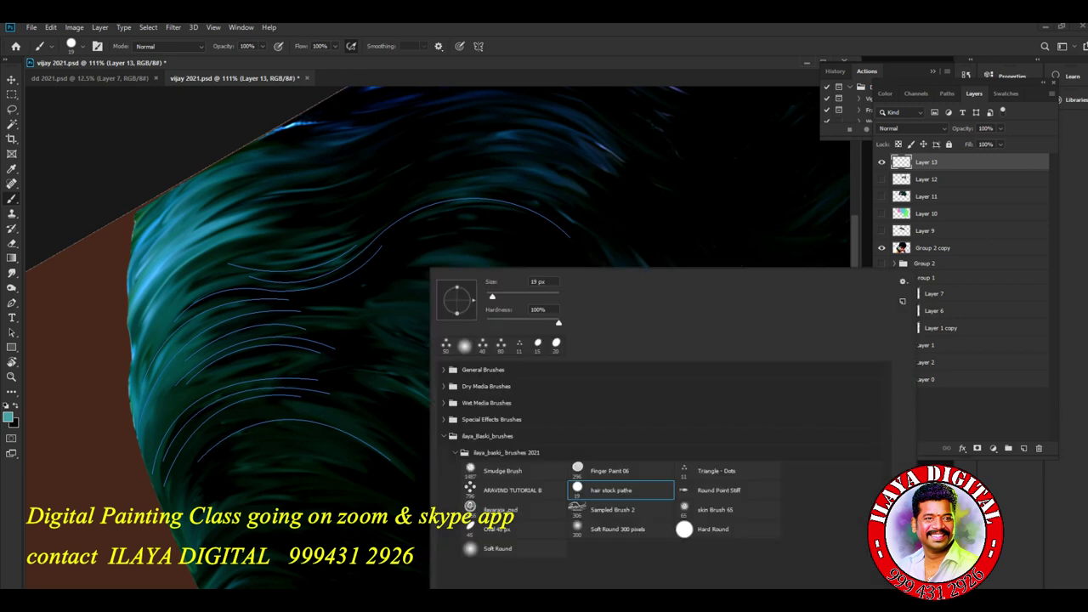
{"action": "left_click", "coordinate": [526, 63]}
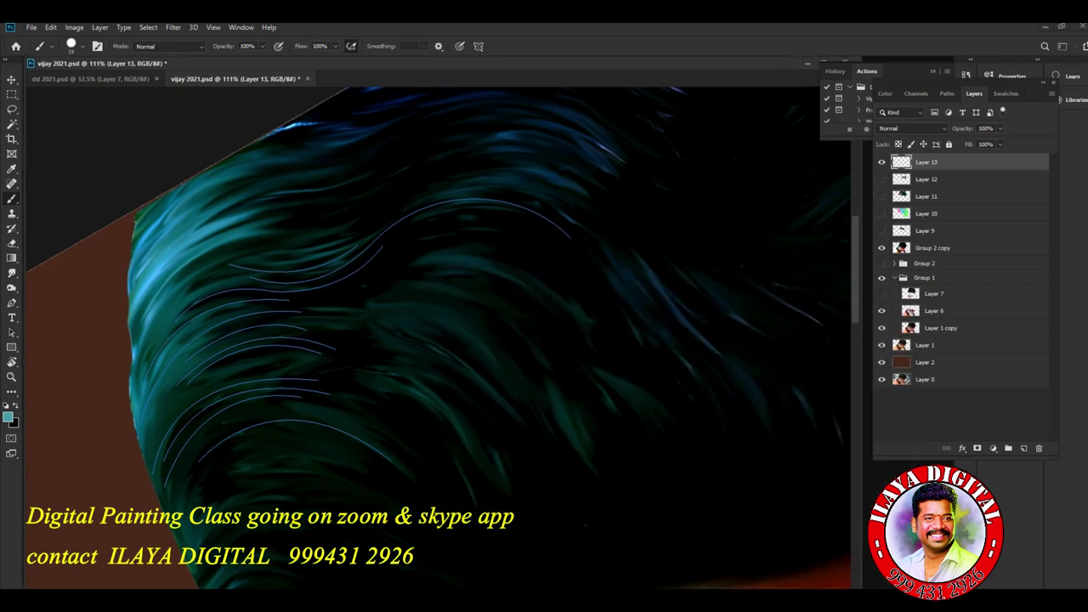
{"action": "key", "text": "F5"}
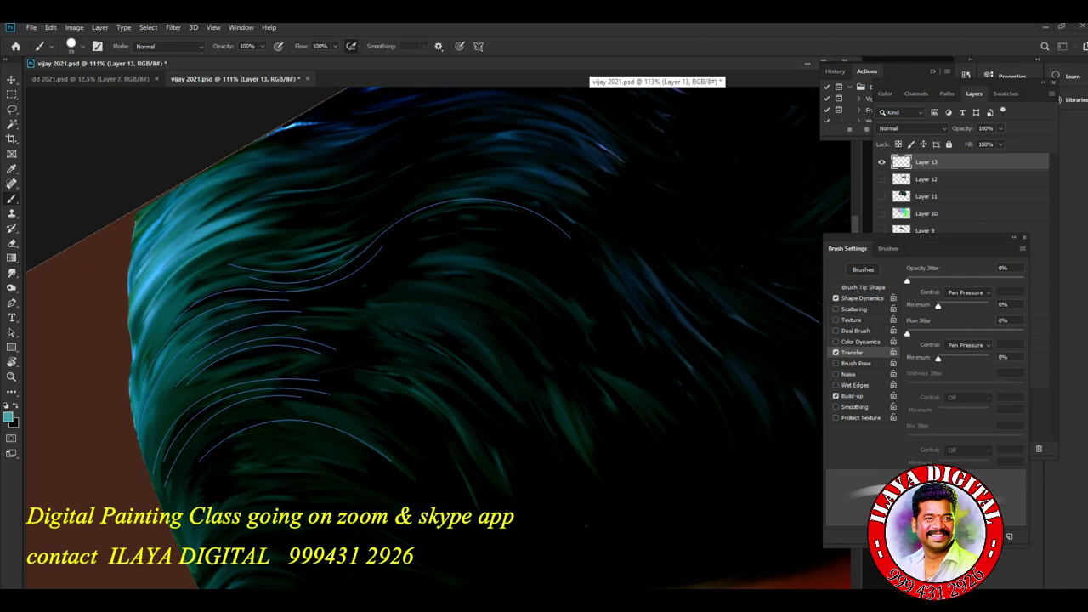
{"action": "key", "text": "F5"}
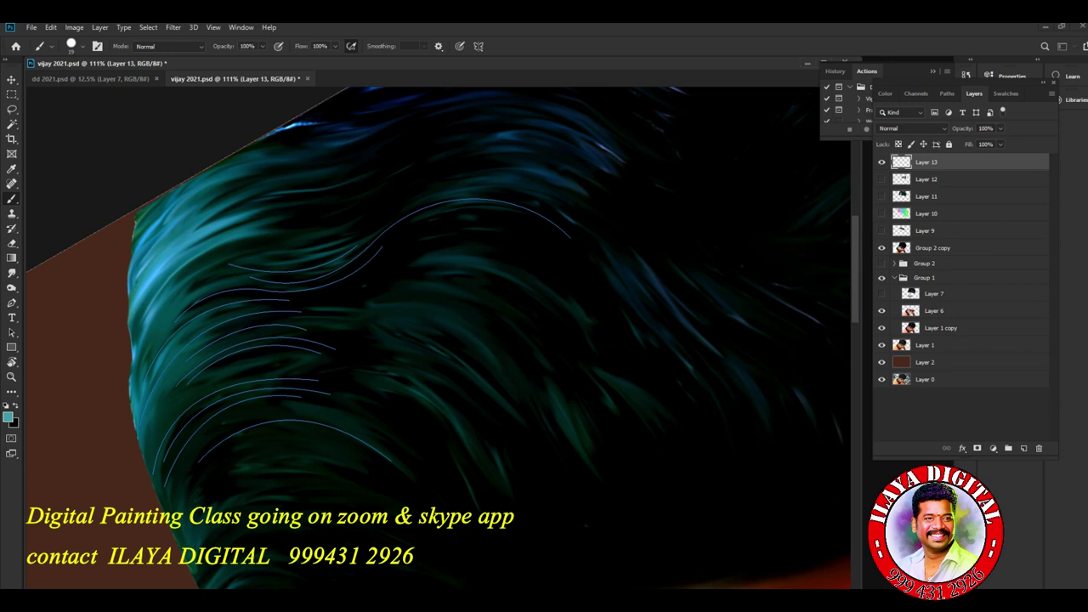
{"action": "key", "text": "F5"}
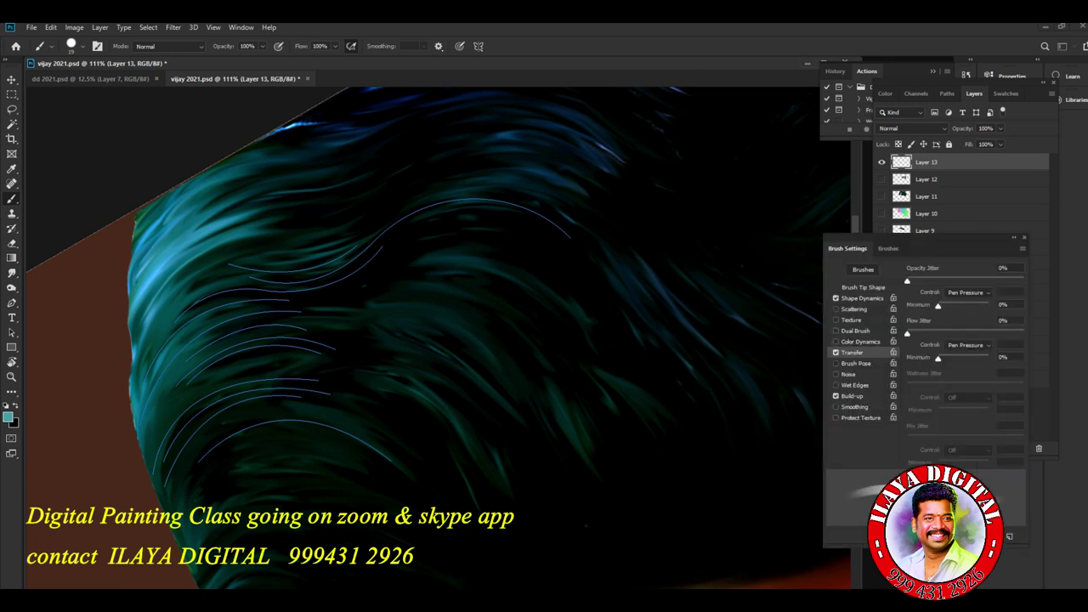
Close the brush settings and reduce the hair stock pathe brush size to 10 px
{"action": "left_click_drag", "start_coordinate": [476, 64], "coordinate": [480, 63]}
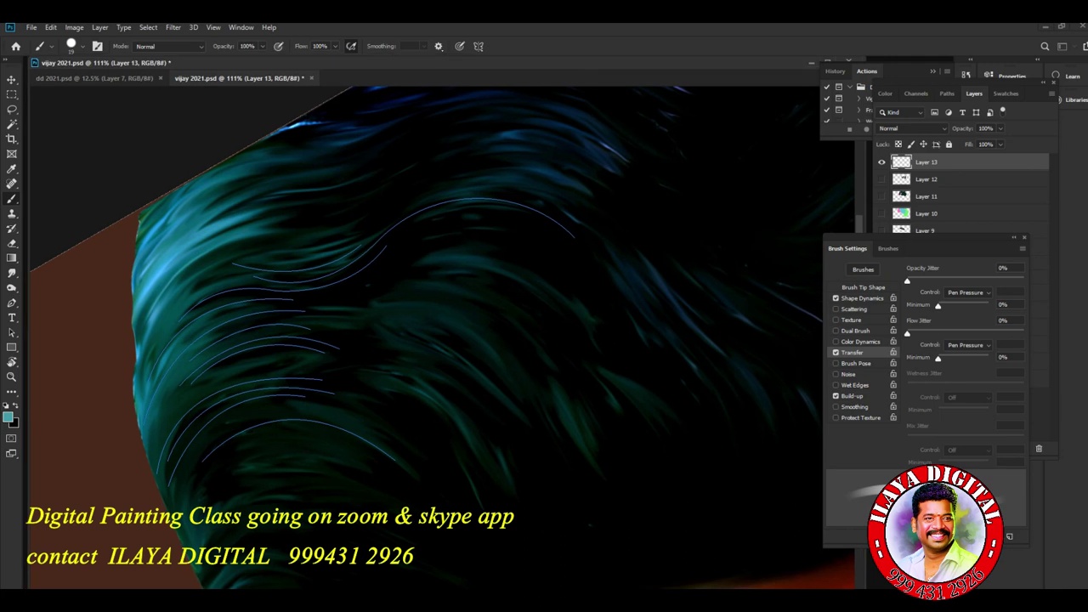
{"action": "key", "text": "F5"}
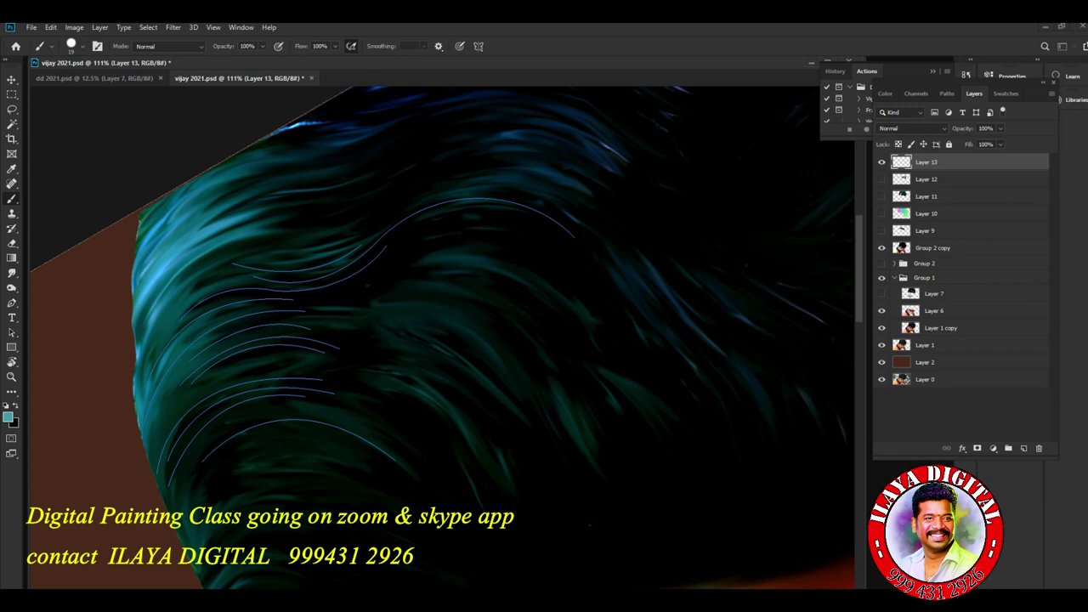
{"action": "key", "text": "bracketleft"}
Start stroking the strand paths and try the Pencil option with Simulate Pressure off
{"action": "key", "text": "p"}
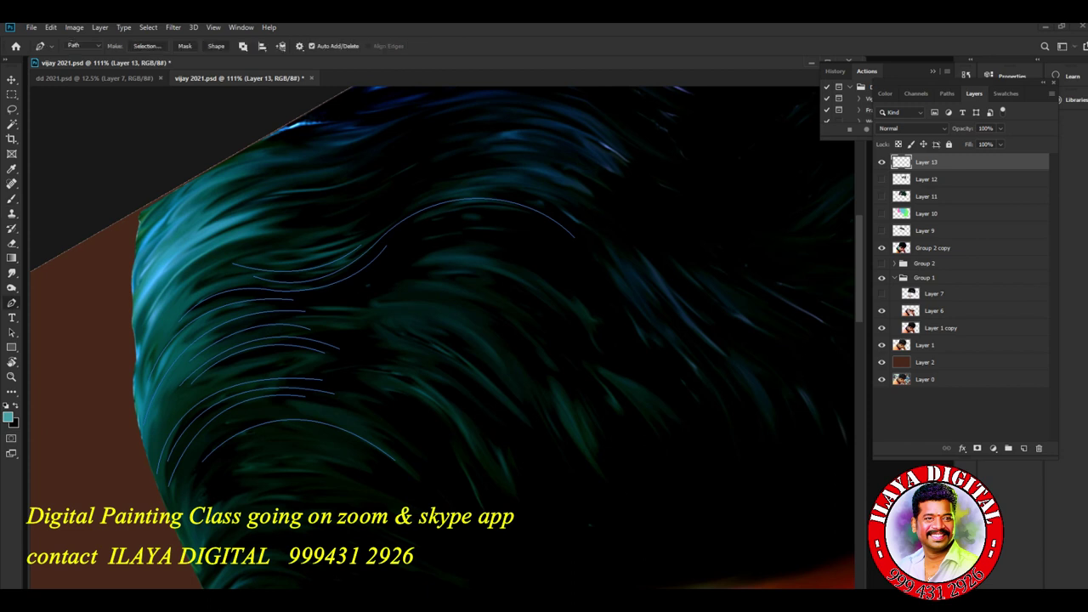
{"action": "right_click", "coordinate": [509, 237]}
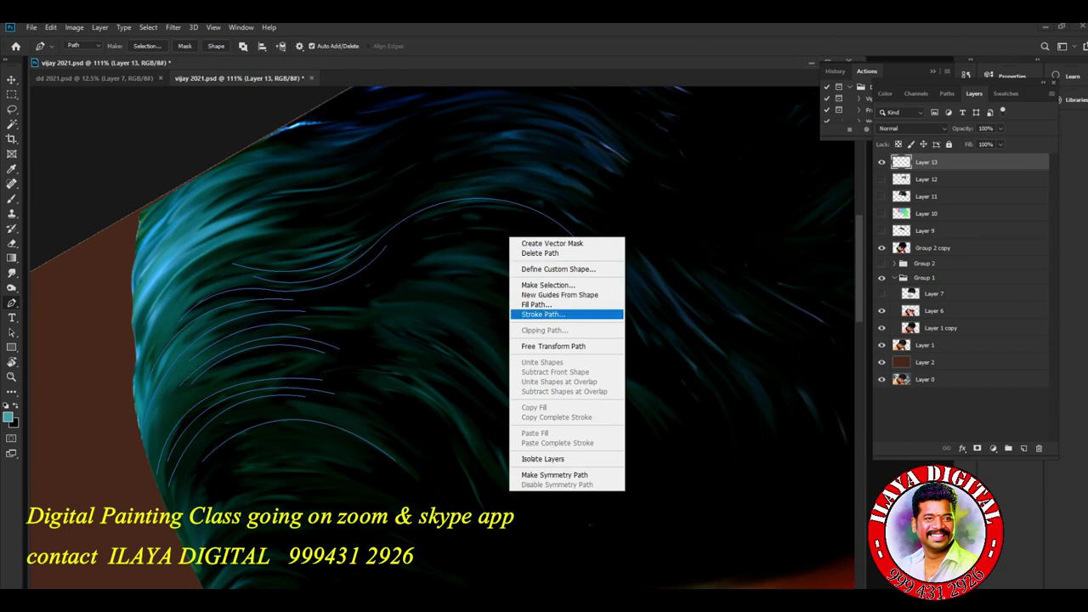
{"action": "left_click", "coordinate": [543, 314]}
{"action": "left_click", "coordinate": [535, 206]}
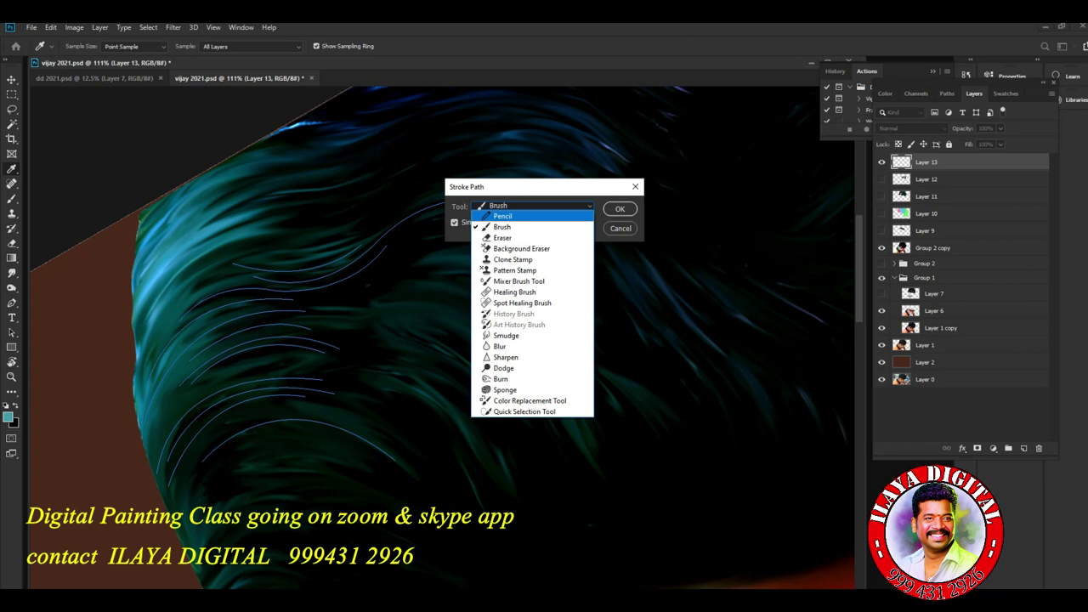
{"action": "left_click", "coordinate": [502, 227]}
{"action": "left_click", "coordinate": [536, 205]}
{"action": "left_click", "coordinate": [503, 217]}
{"action": "left_click", "coordinate": [455, 222]}
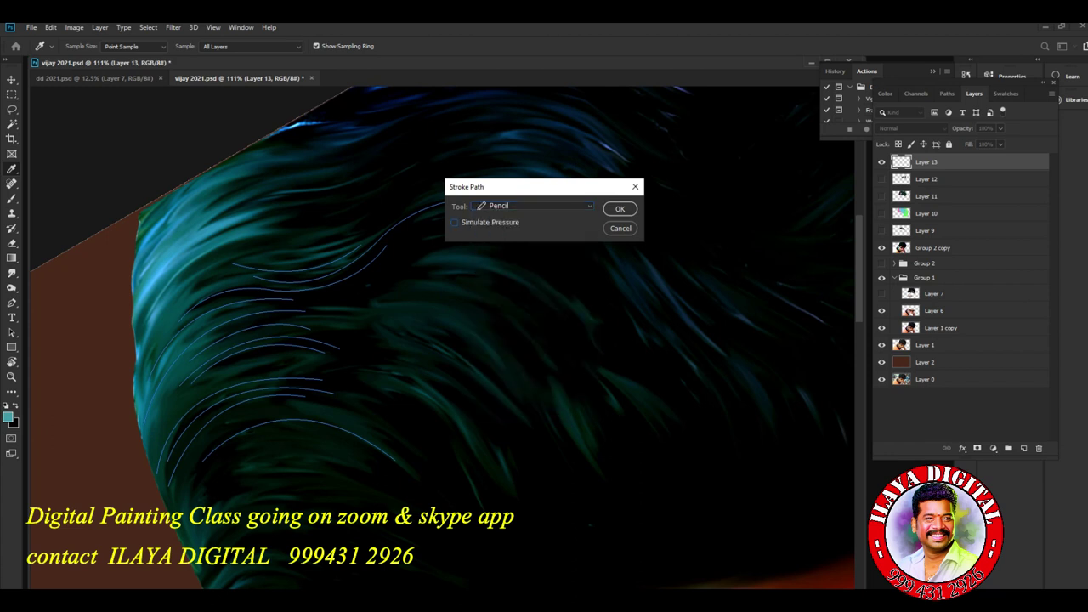
Stroke all the strand paths in teal using the Brush with Simulate Pressure on, and dismiss the path outlines
{"action": "left_click", "coordinate": [535, 205]}
{"action": "left_click", "coordinate": [502, 224]}
{"action": "left_click", "coordinate": [455, 221]}
{"action": "left_click", "coordinate": [619, 208]}
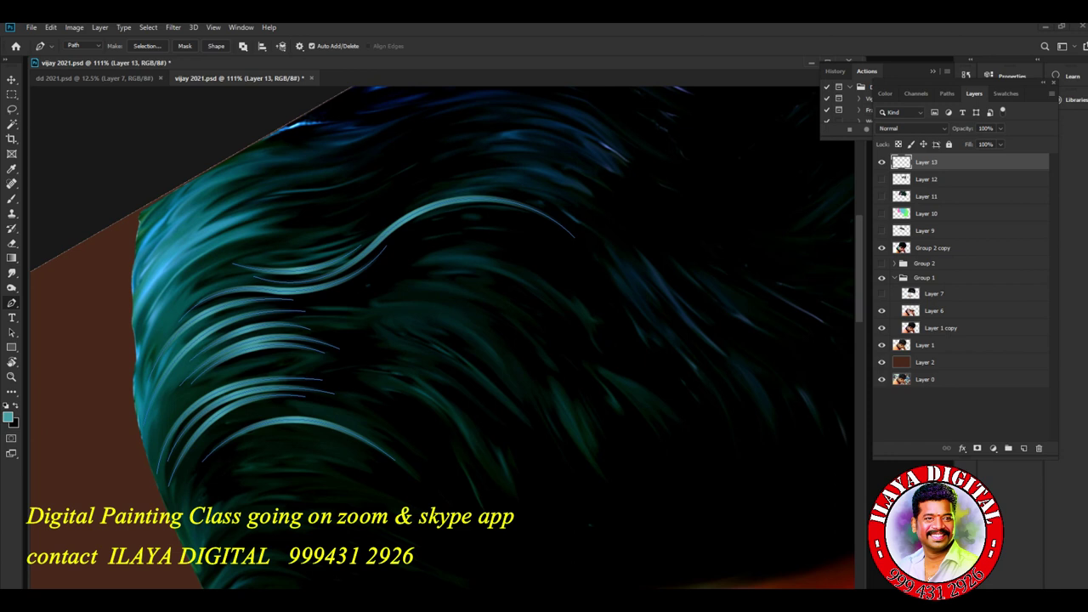
{"action": "key", "text": "Return"}
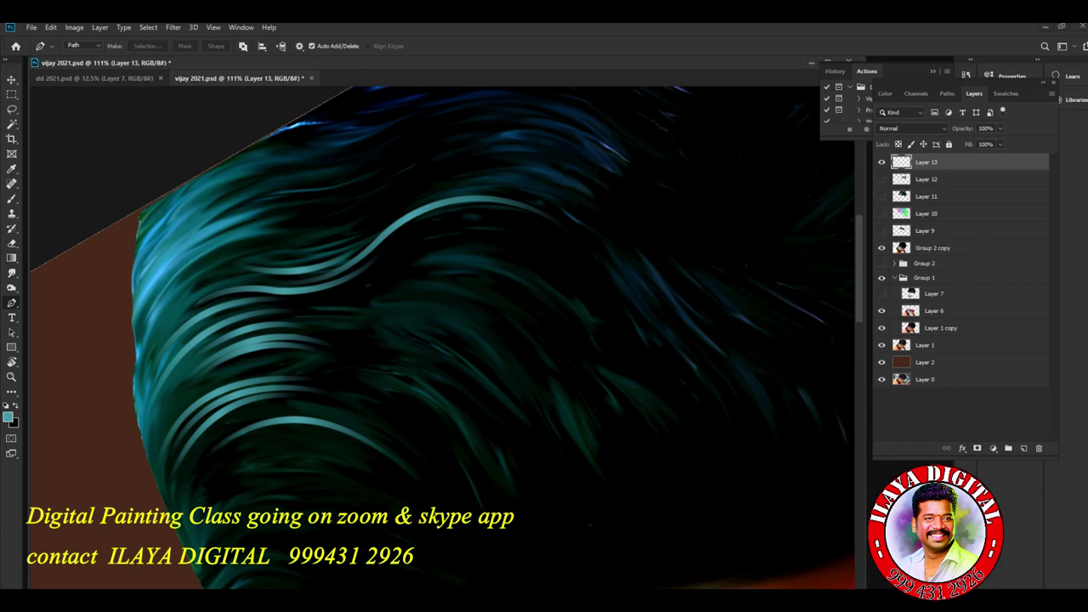
Undo the teal strokes to restore the unstroked strand paths, and deselect their anchor points
{"action": "scroll", "coordinate": [476, 357], "scroll_direction": "down", "scroll_amount": 5}
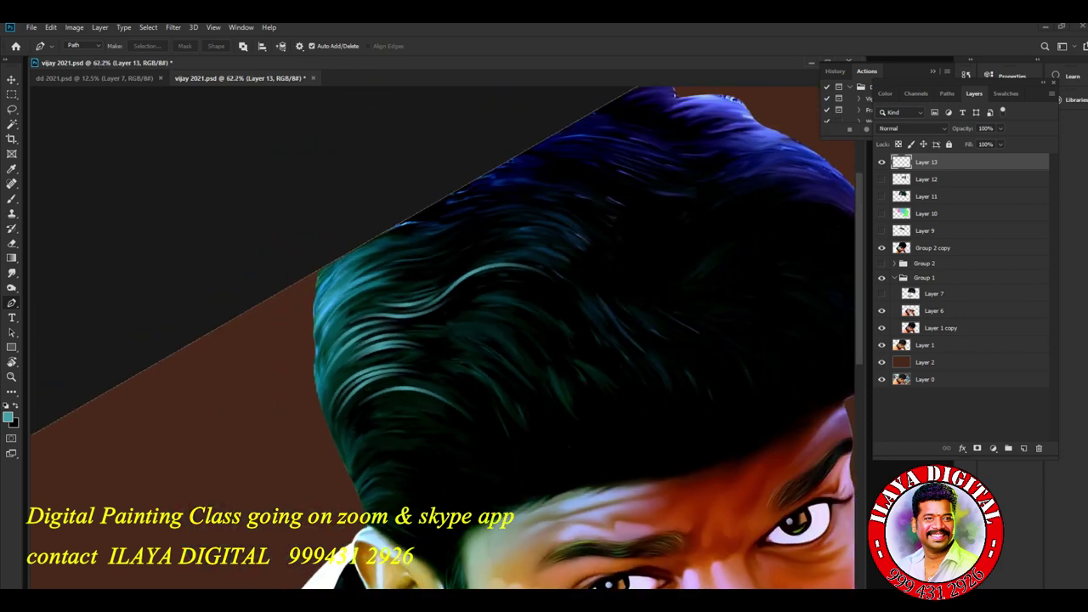
{"action": "key", "text": "Escape"}
{"action": "scroll", "coordinate": [549, 318], "scroll_direction": "up", "scroll_amount": 3}
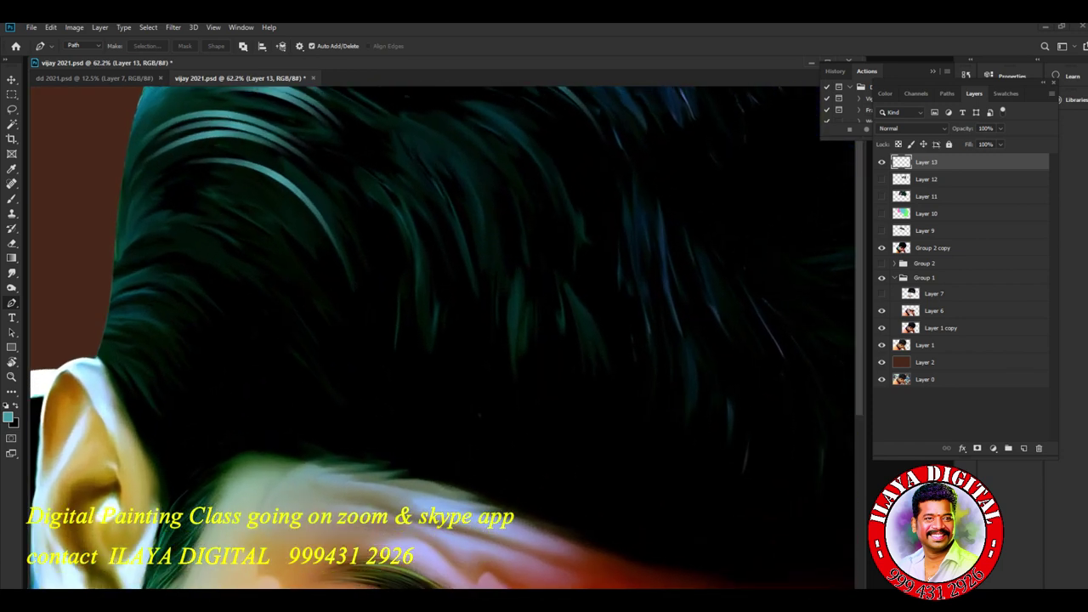
{"action": "left_click_drag", "start_coordinate": [402, 201], "coordinate": [487, 466]}
{"action": "key", "text": "ctrl+z"}
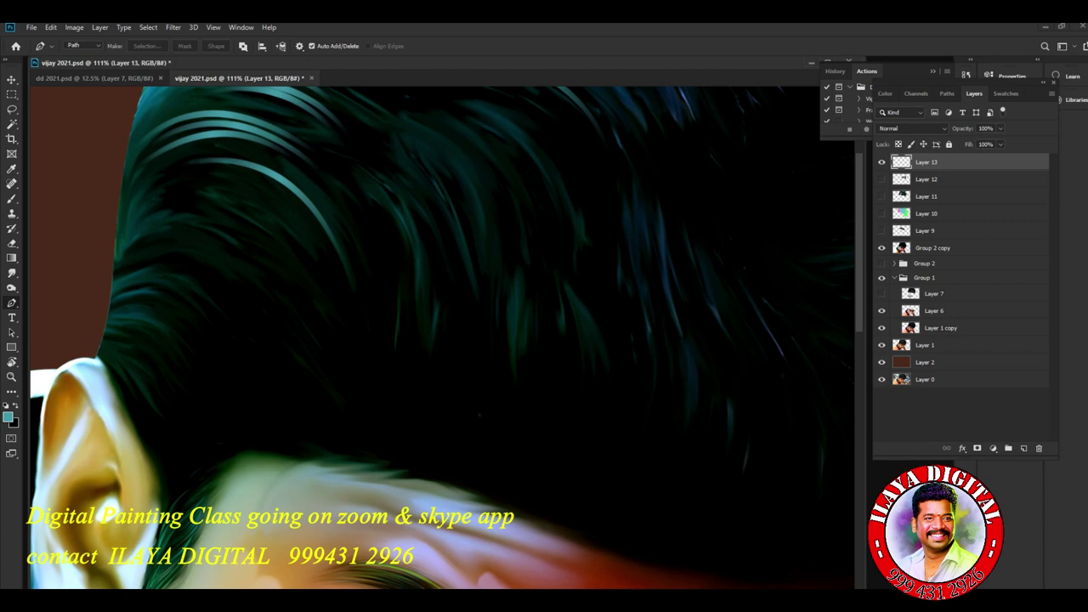
{"action": "left_click_drag", "start_coordinate": [434, 284], "coordinate": [469, 456]}
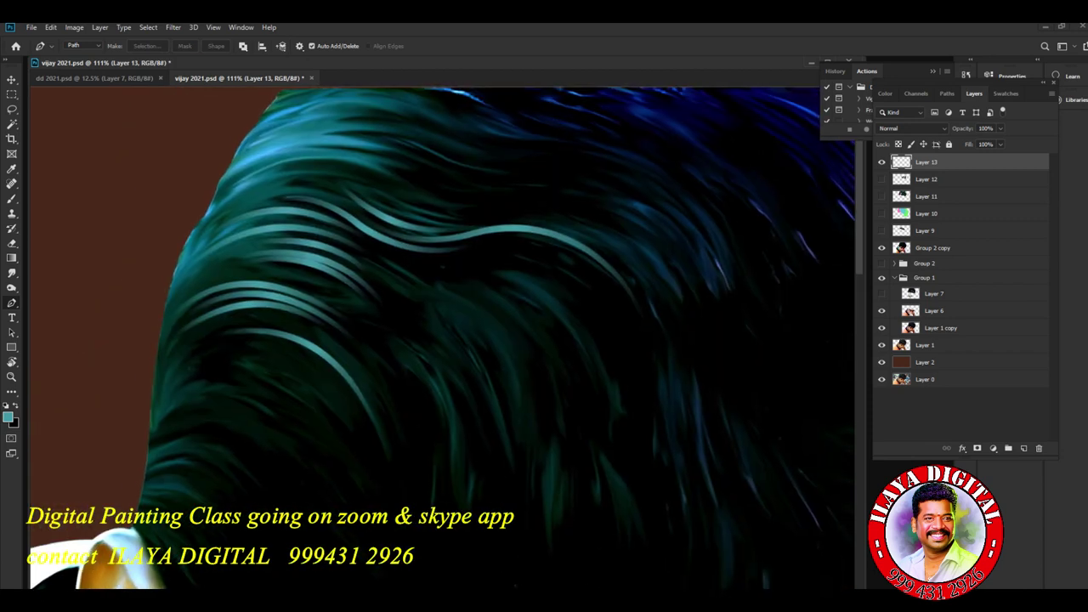
{"action": "key", "text": "ctrl+z"}
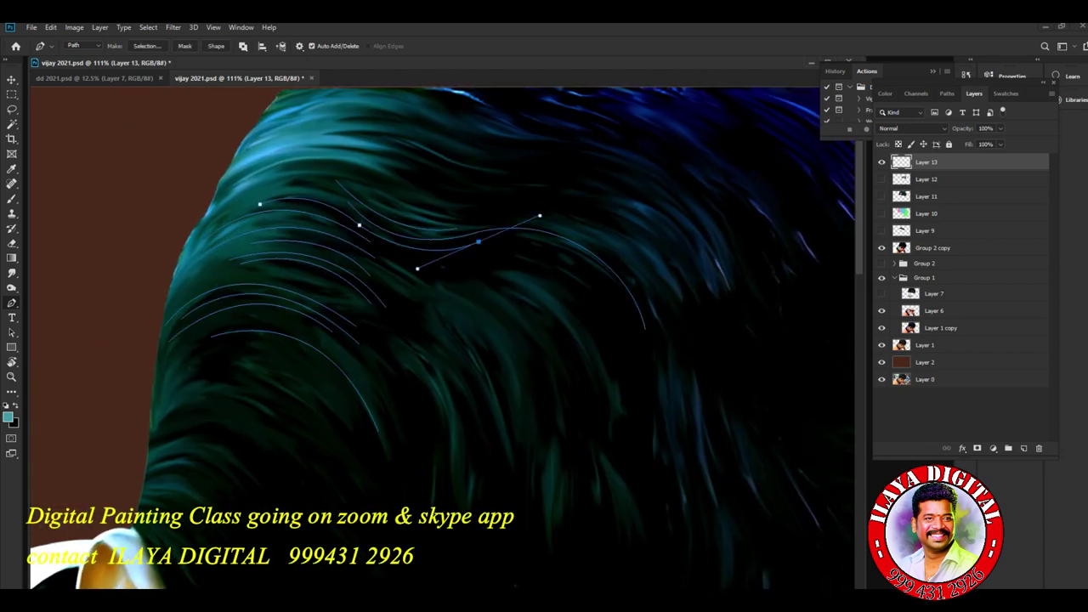
{"action": "key", "text": "Escape"}
Set the foreground color to bright yellow, e1f506
{"action": "left_click", "coordinate": [8, 416]}
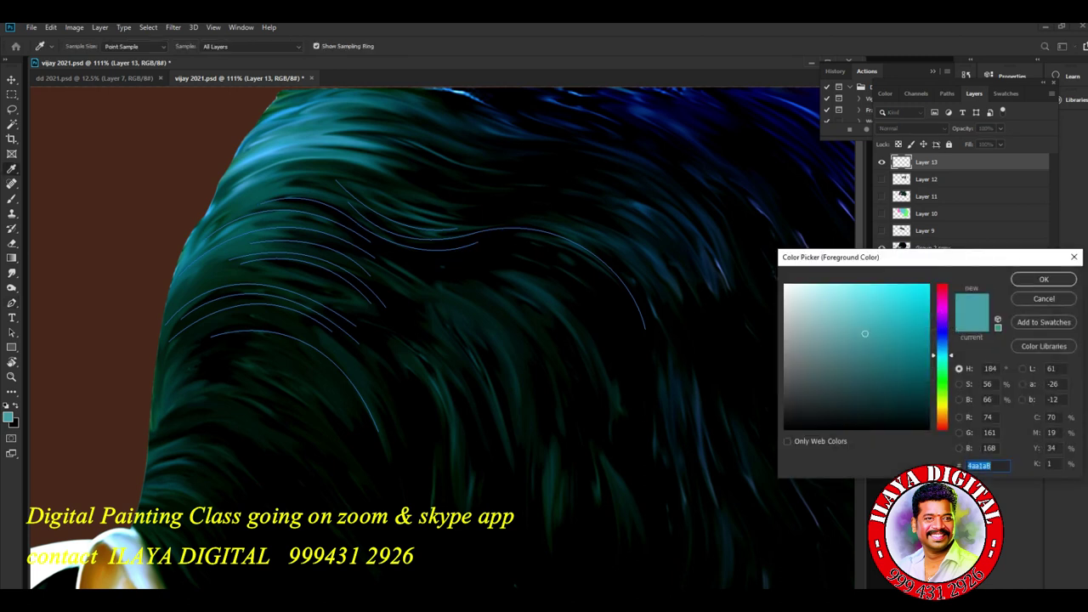
{"action": "left_click", "coordinate": [942, 404]}
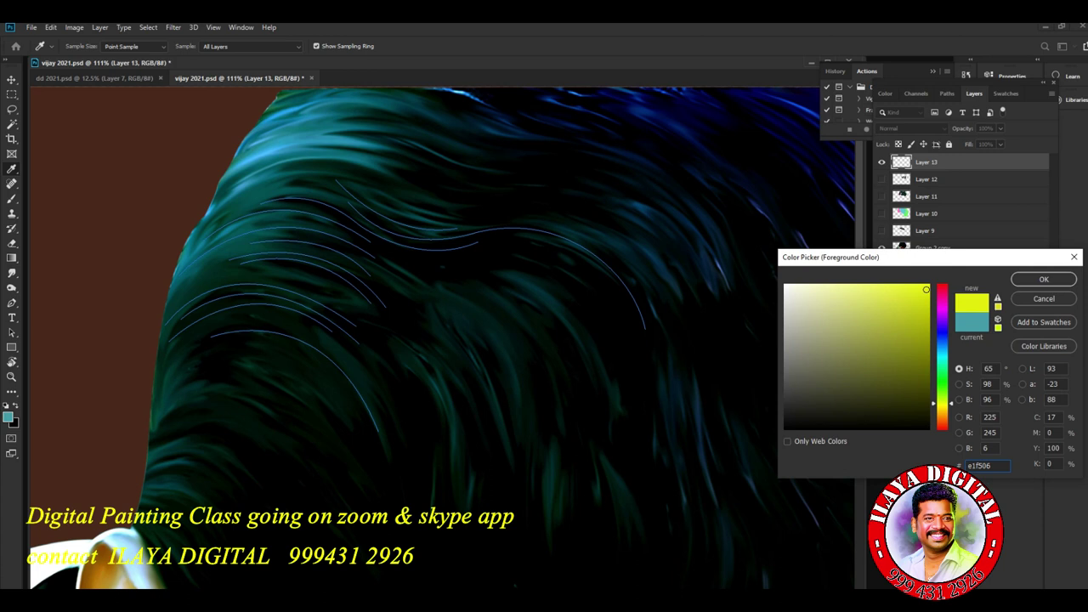
{"action": "left_click", "coordinate": [1044, 279]}
Stroke all the strand paths in yellow with the Brush and Simulate Pressure on, and dismiss the path outlines
{"action": "right_click", "coordinate": [519, 274]}
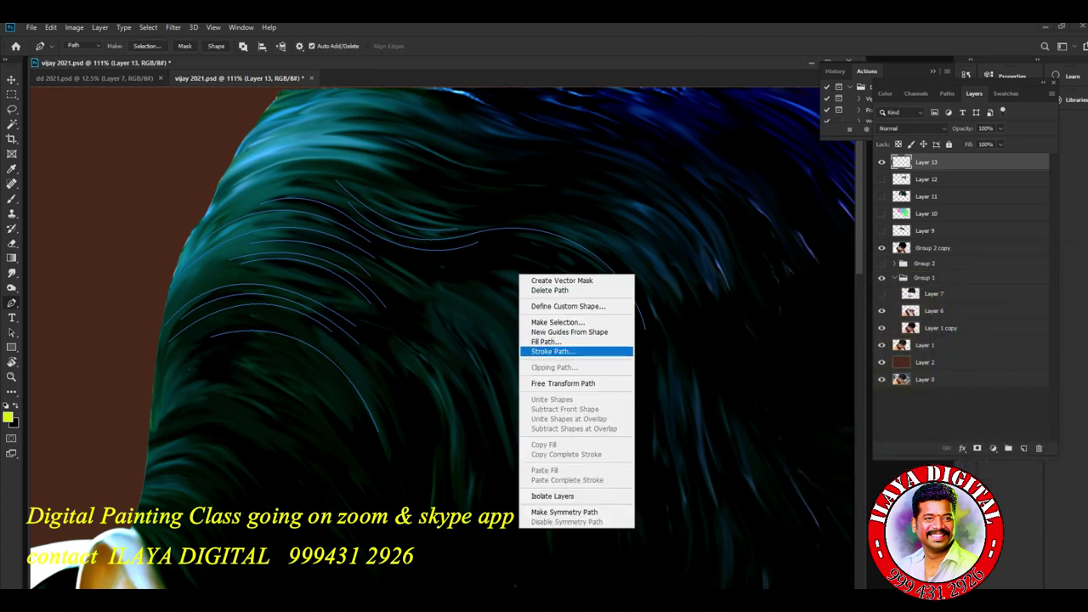
{"action": "left_click", "coordinate": [552, 351]}
{"action": "left_click", "coordinate": [619, 209]}
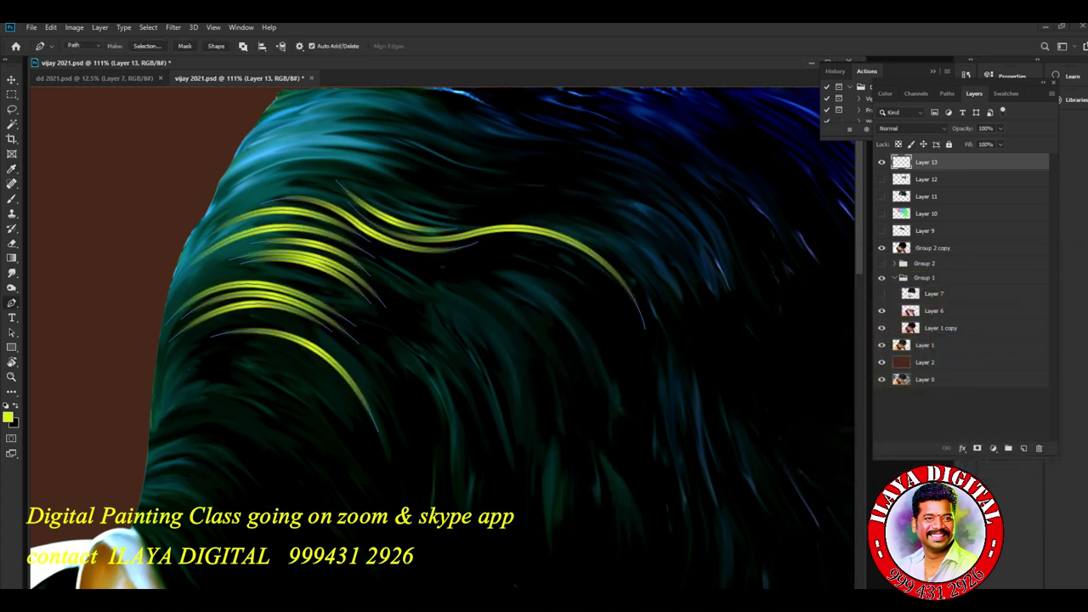
{"action": "key", "text": "Return"}
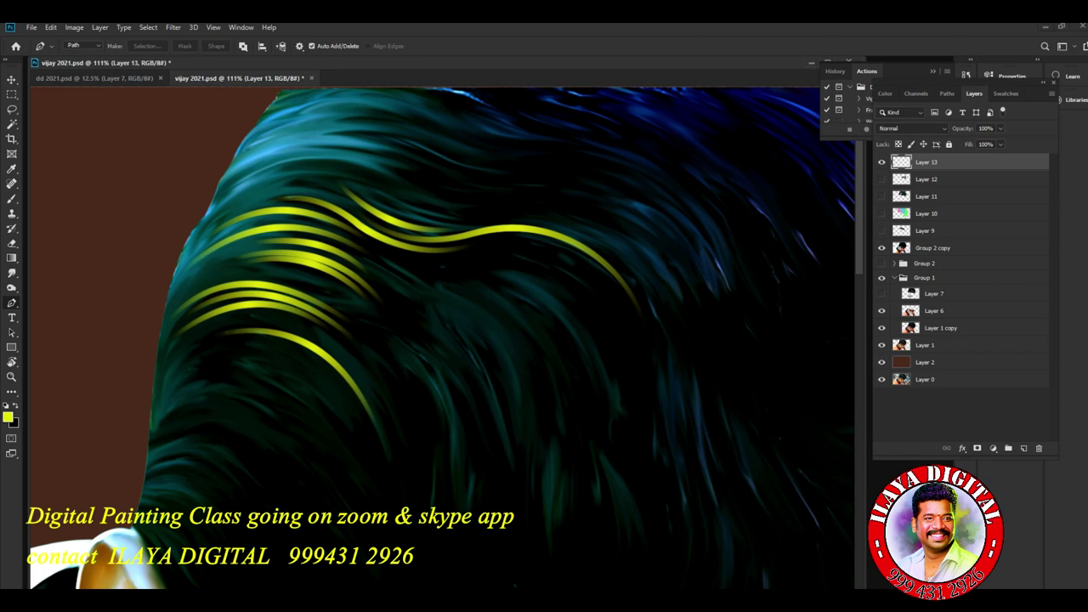
Duplicate Layer 13 and move the copied strands straight down by about 51 px
{"action": "key", "text": "ctrl+j"}
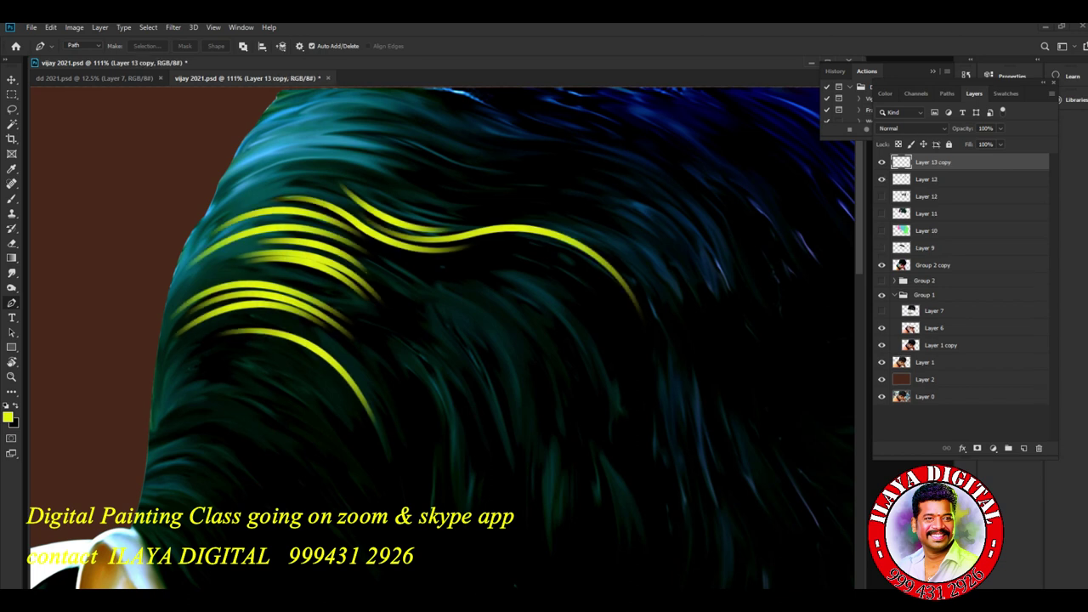
{"action": "key", "text": "ctrl+t"}
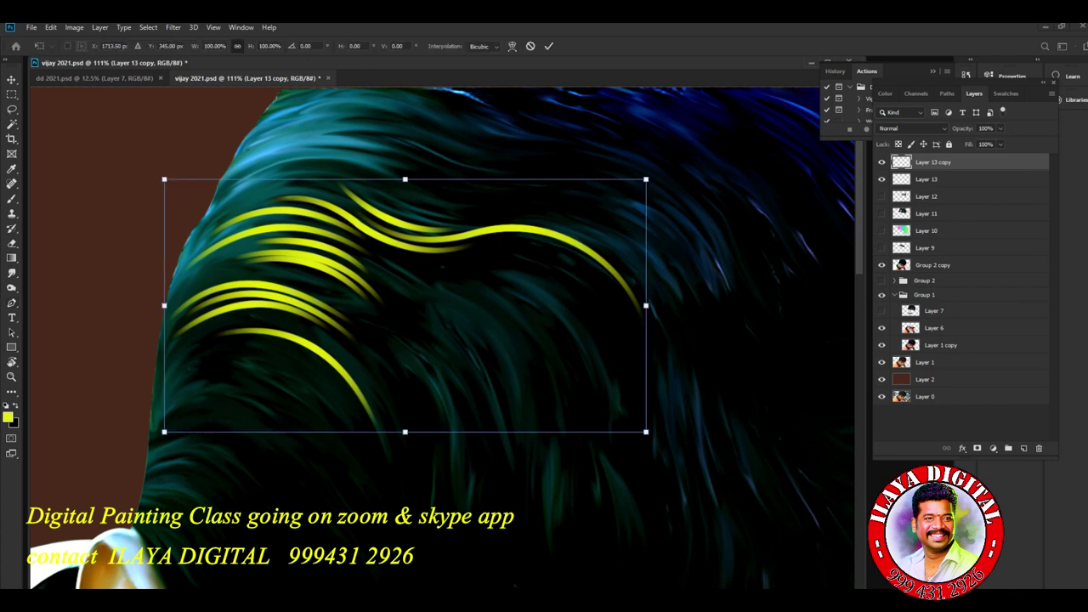
{"action": "mouse_move", "coordinate": [415, 302]}
{"action": "left_mouse_down"}
{"action": "mouse_move", "coordinate": [412, 351]}
{"action": "mouse_move", "coordinate": [403, 335]}
{"action": "mouse_move", "coordinate": [417, 334]}
{"action": "left_mouse_up"}
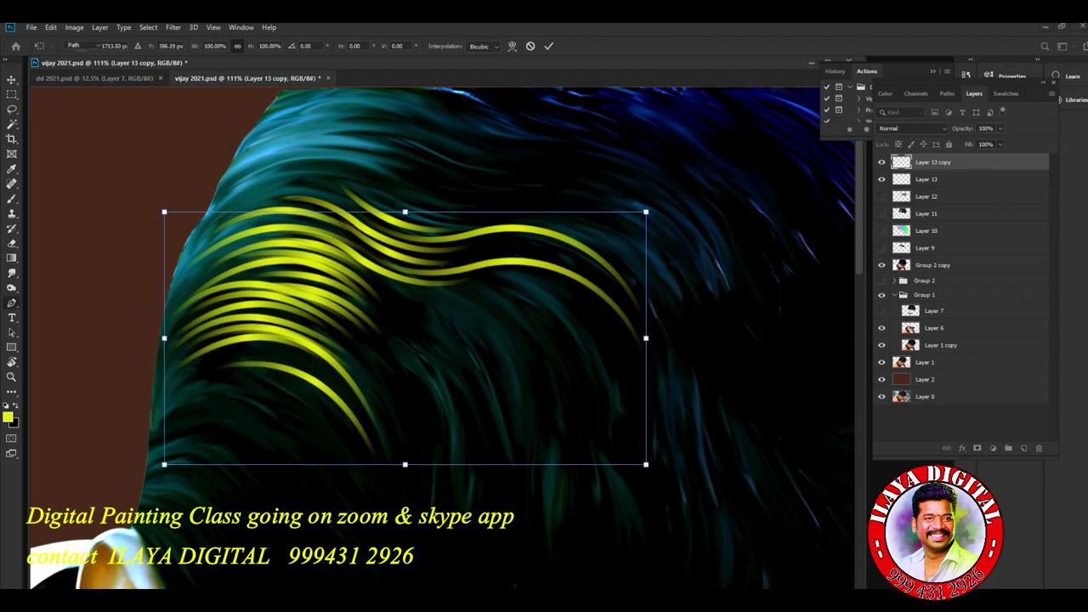
{"action": "key", "text": "Return"}
{"action": "key", "text": "p"}
Recolor the copied strands from yellow to a softer blue with Hue/Saturation, shifting the hue and lowering the saturation
{"action": "key", "text": "ctrl+u"}
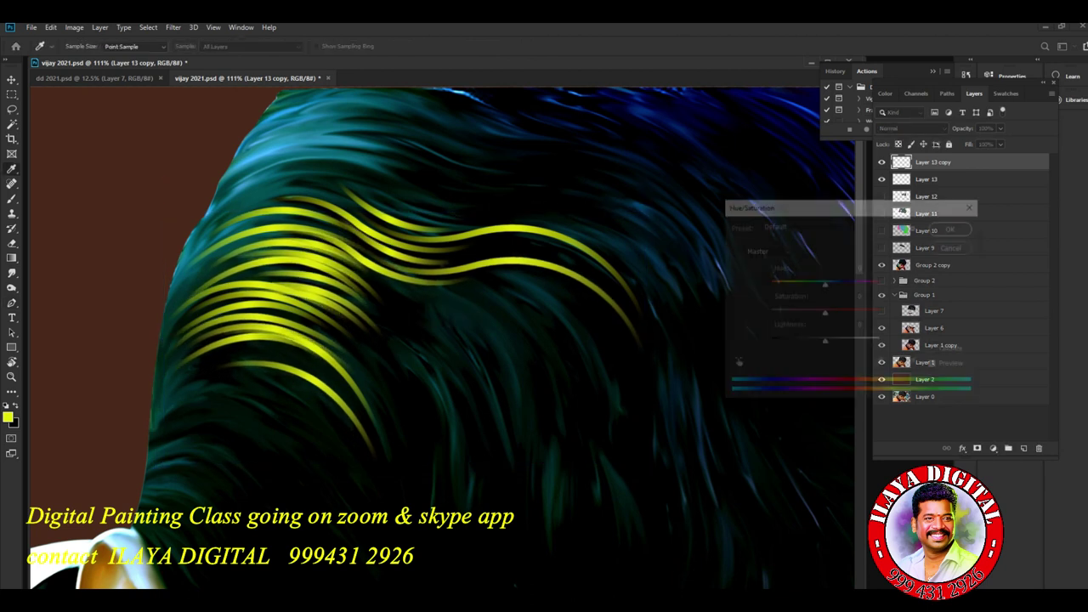
{"action": "mouse_move", "coordinate": [825, 284]}
{"action": "left_mouse_down"}
{"action": "mouse_move", "coordinate": [768, 285]}
{"action": "mouse_move", "coordinate": [848, 285]}
{"action": "left_mouse_up"}
{"action": "left_click_drag", "start_coordinate": [859, 284], "coordinate": [871, 285]}
{"action": "left_click_drag", "start_coordinate": [824, 314], "coordinate": [804, 314]}
{"action": "key", "text": "Return"}
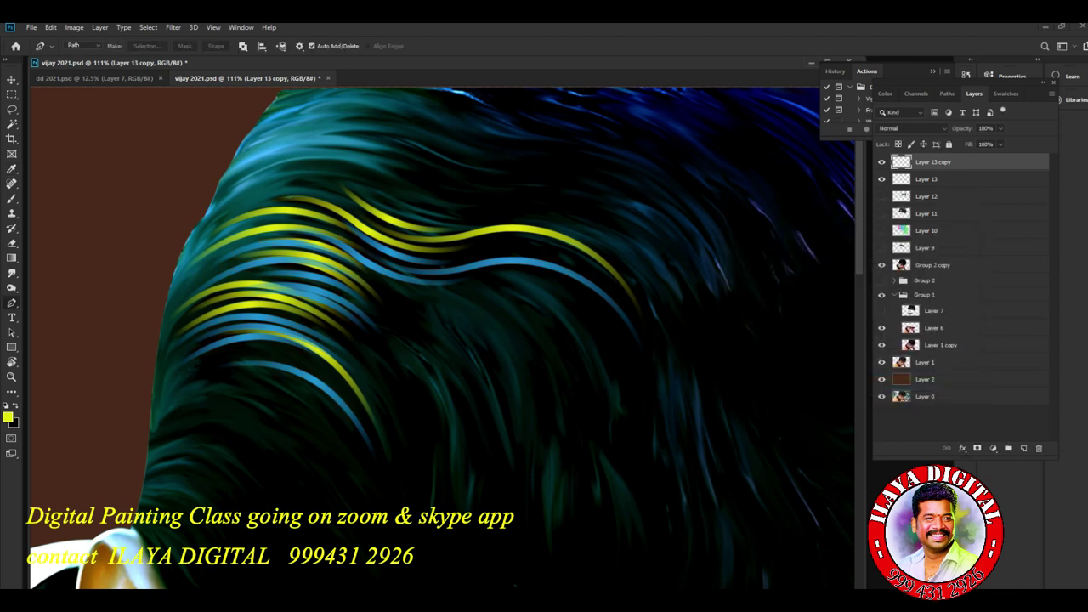
Draw a wavy S-shaped strand path with three anchor points beneath the long blue strand
{"action": "scroll", "coordinate": [534, 281], "scroll_direction": "down", "scroll_amount": 7}
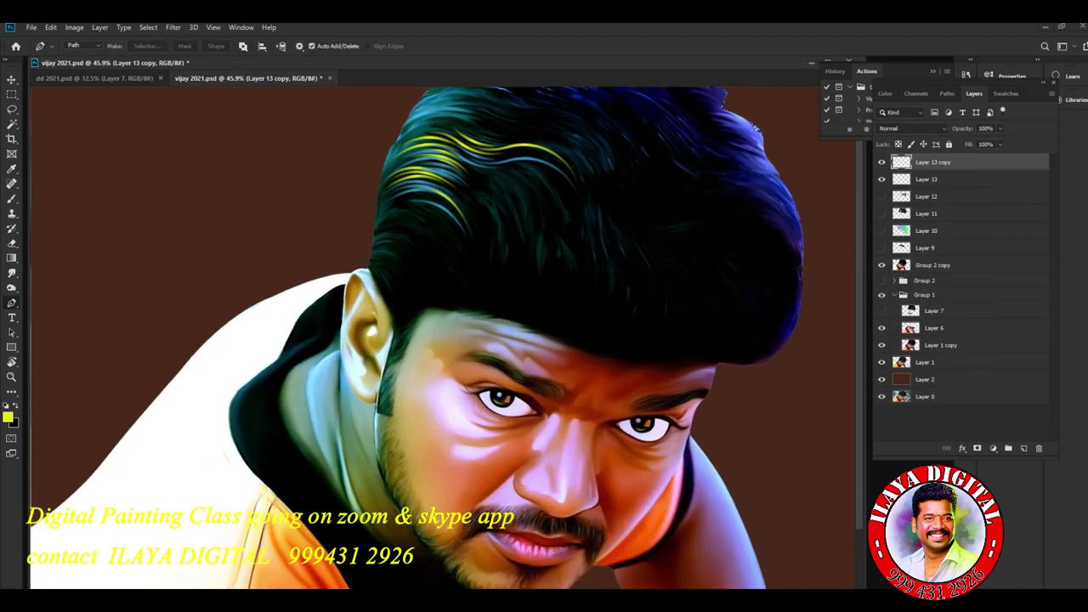
{"action": "scroll", "coordinate": [697, 136], "scroll_direction": "up", "scroll_amount": 5}
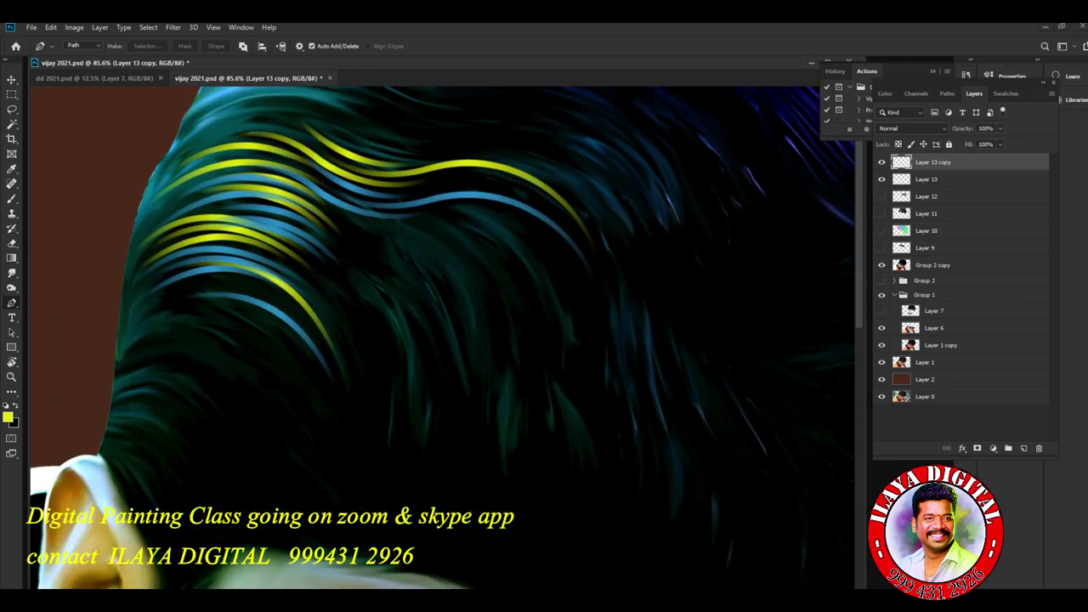
{"action": "scroll", "coordinate": [170, 221], "scroll_direction": "up", "scroll_amount": 5}
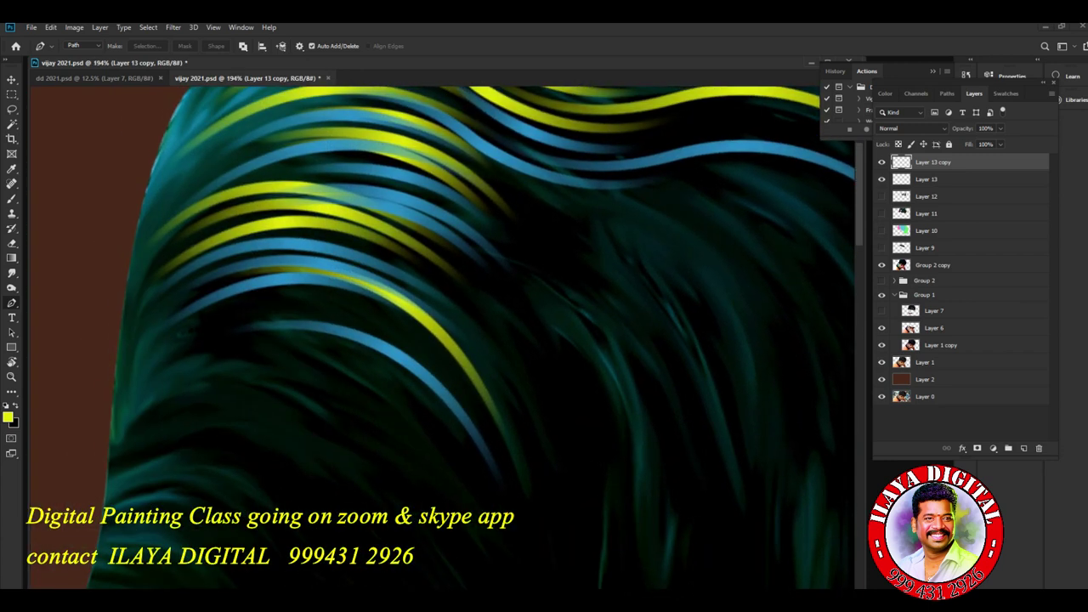
{"action": "left_click_drag", "start_coordinate": [476, 255], "coordinate": [359, 320]}
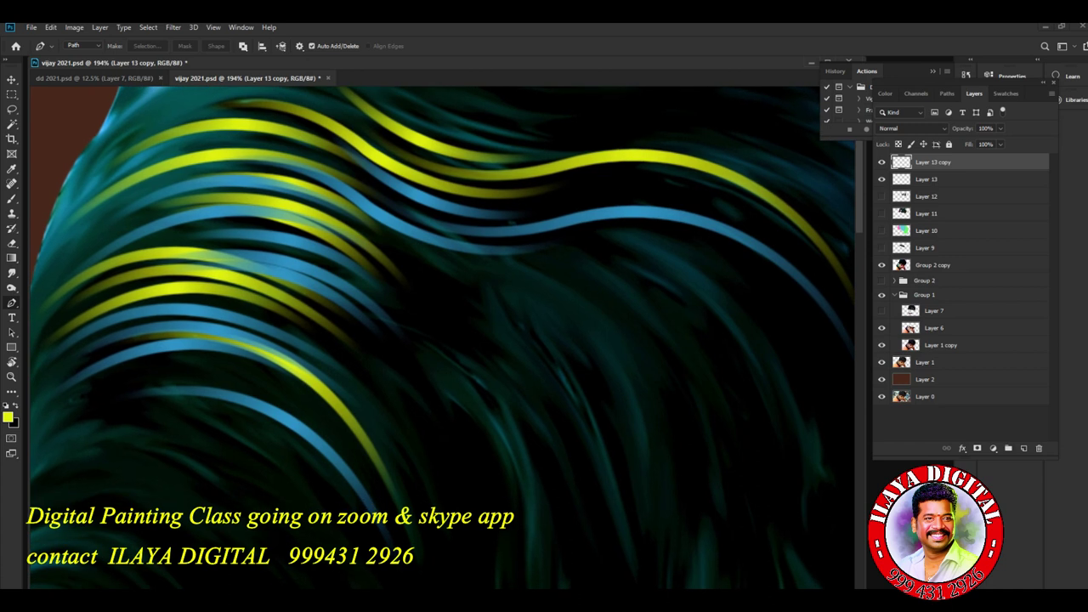
{"action": "left_click_drag", "start_coordinate": [527, 315], "coordinate": [342, 329]}
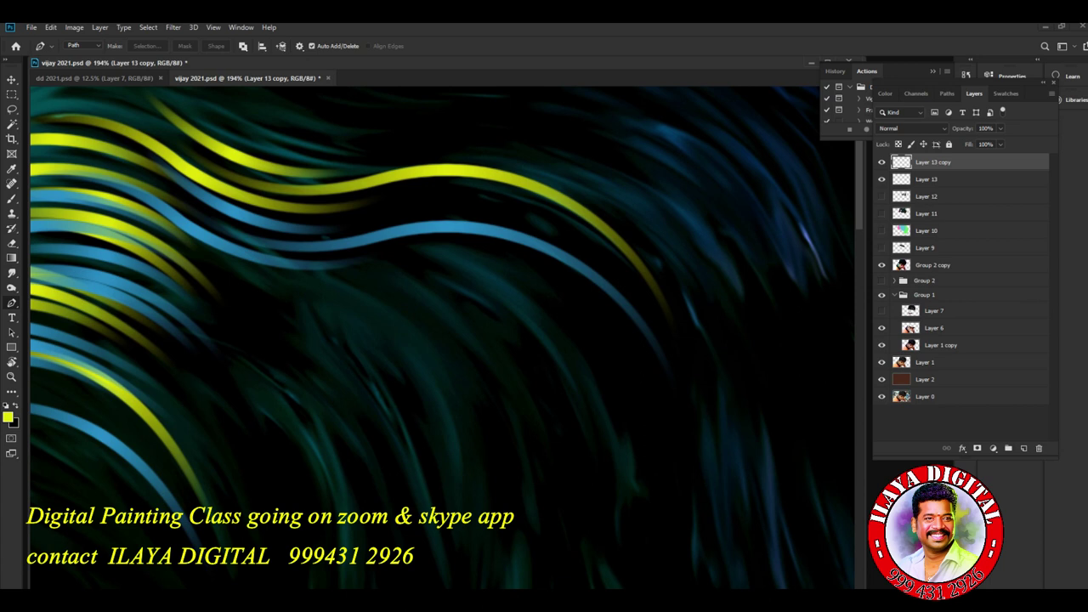
{"action": "left_click", "coordinate": [351, 357]}
{"action": "left_click_drag", "start_coordinate": [640, 355], "coordinate": [631, 426]}
{"action": "key", "text": "ctrl+z"}
{"action": "left_click_drag", "start_coordinate": [576, 362], "coordinate": [673, 459]}
{"action": "left_click_drag", "start_coordinate": [766, 365], "coordinate": [791, 330]}
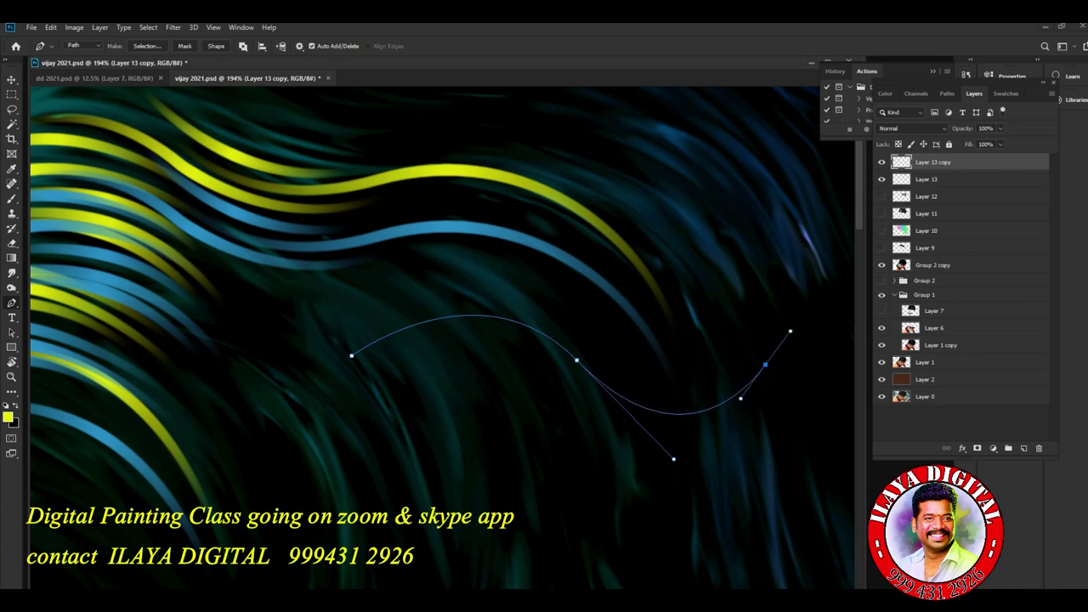
{"action": "key", "text": "Escape"}
Stroke the new wavy path in yellow with the Brush and Simulate Pressure on, and dismiss its outline
{"action": "right_click", "coordinate": [682, 297]}
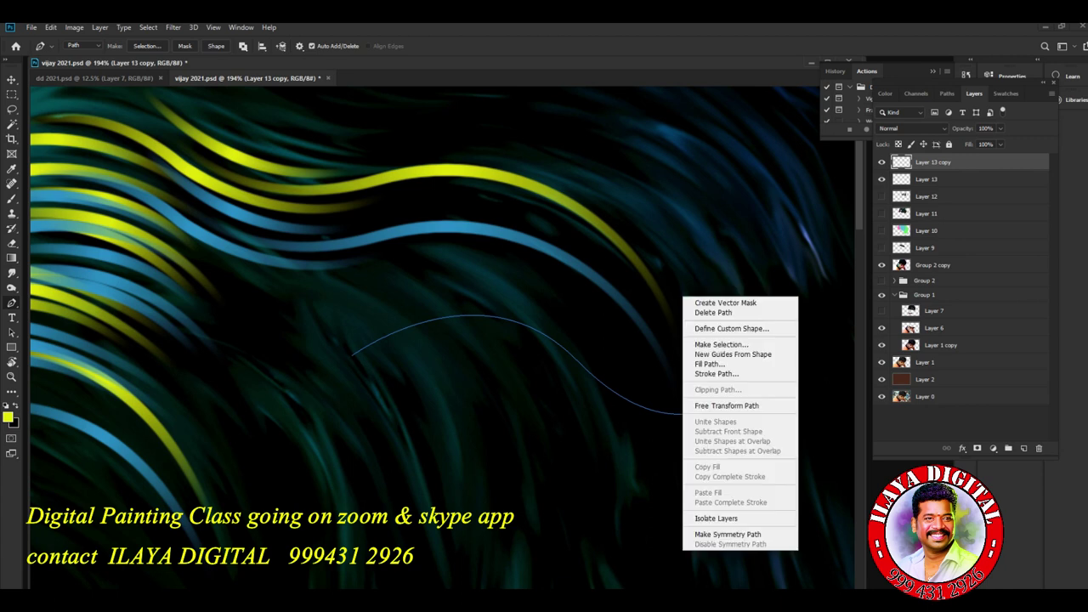
{"action": "left_click", "coordinate": [717, 373]}
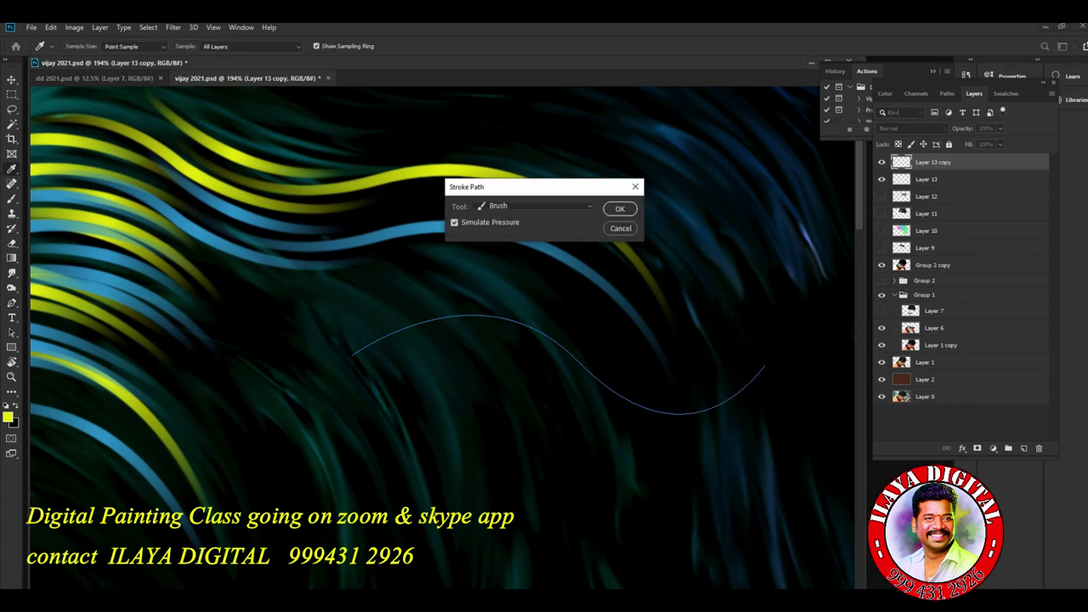
{"action": "left_click", "coordinate": [620, 209]}
{"action": "key", "text": "Return"}
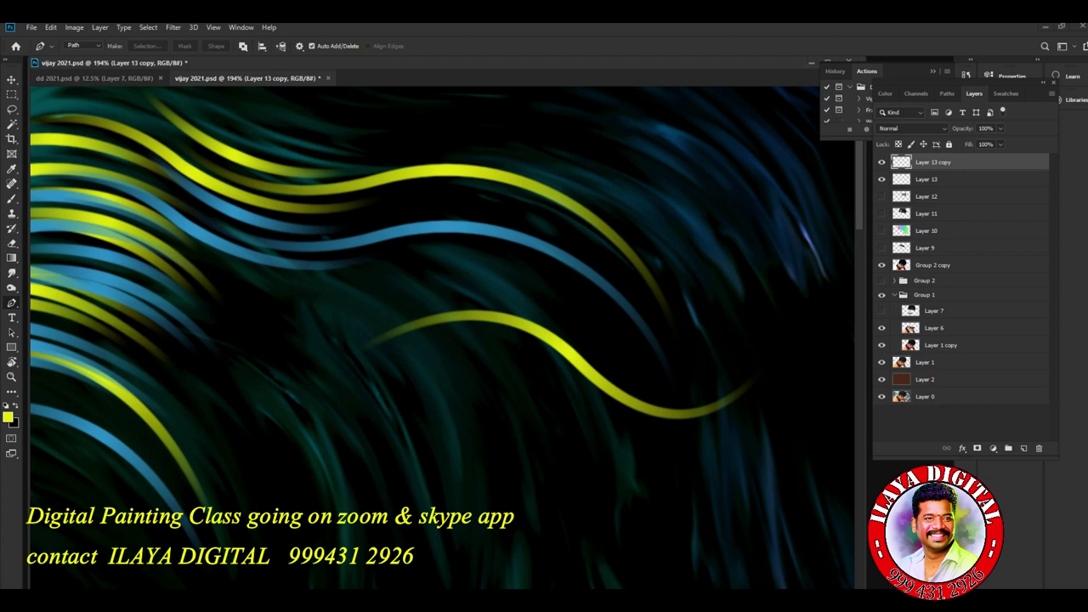
Select the Hard Round brush from General Brushes and check its tip shape in Brush Settings
{"action": "key", "text": "b"}
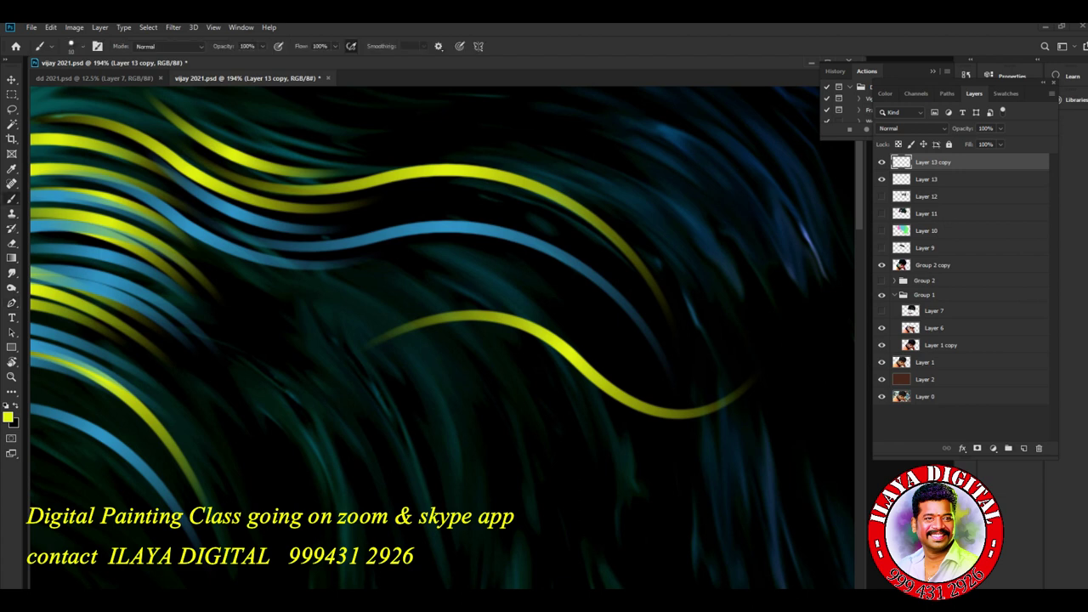
{"action": "right_click", "coordinate": [434, 316]}
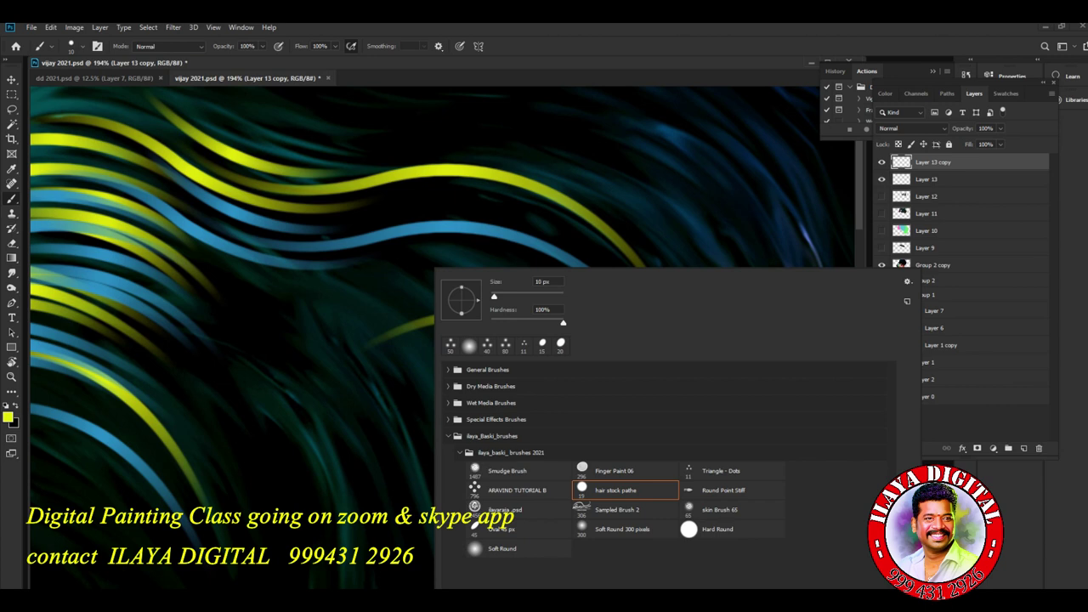
{"action": "left_click", "coordinate": [449, 370]}
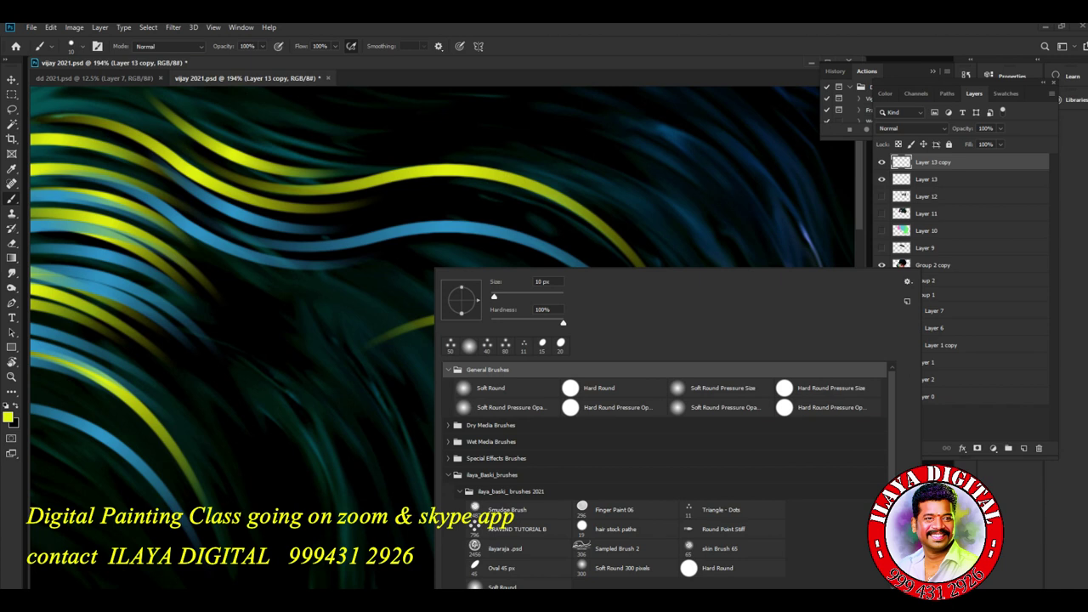
{"action": "left_click", "coordinate": [599, 388]}
{"action": "key", "text": "Return"}
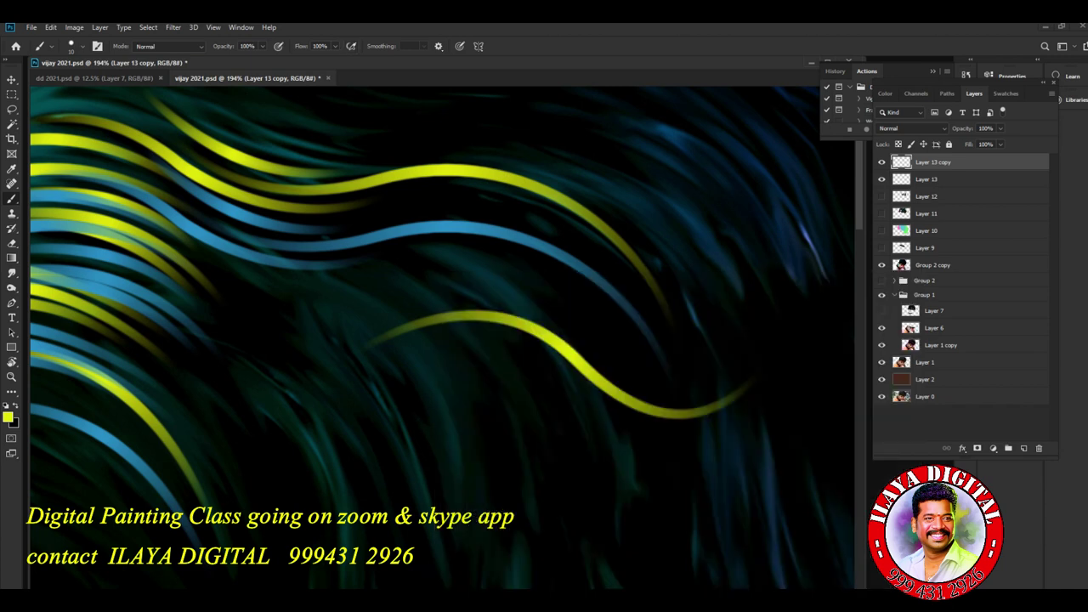
{"action": "key", "text": "F5"}
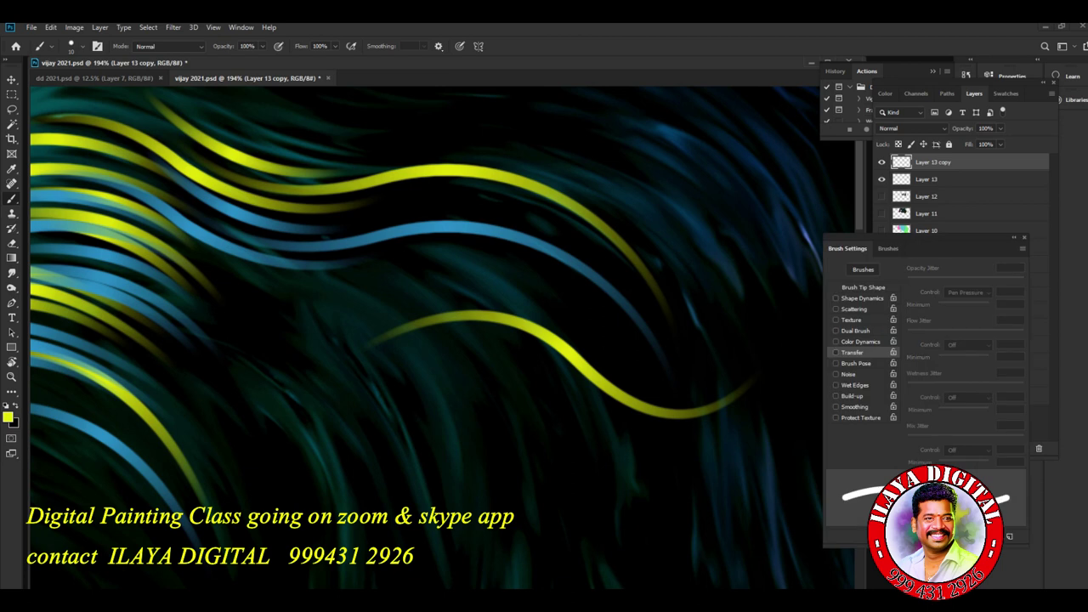
{"action": "left_click", "coordinate": [862, 288]}
{"action": "key", "text": "F5"}
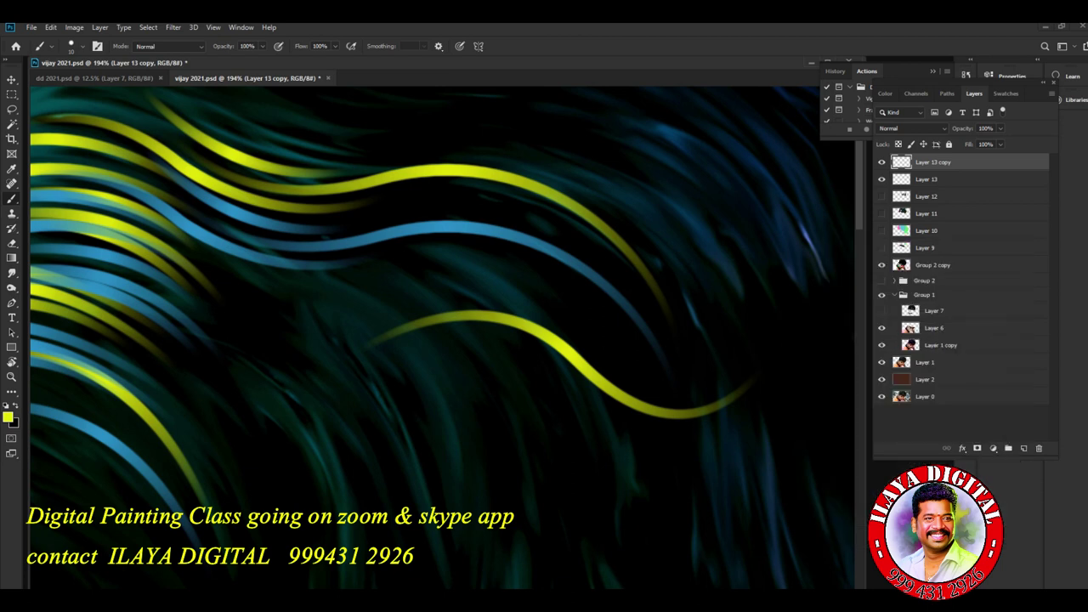
Draw a wavy three-point strand path with the Pen tool, crossing the lowest yellow strand beneath the long blue one
{"action": "key", "text": "p"}
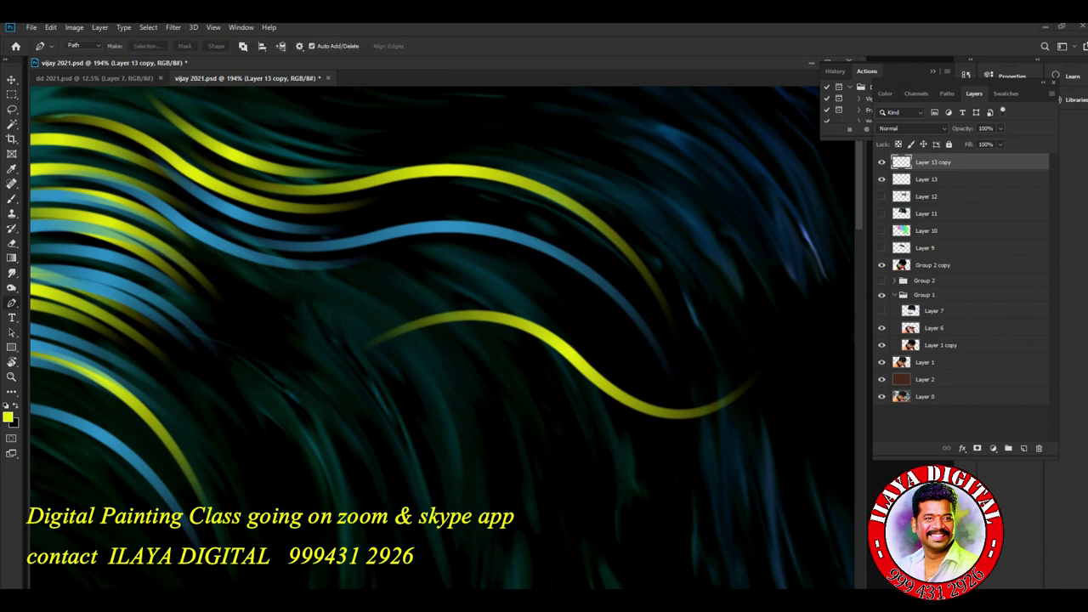
{"action": "left_click", "coordinate": [296, 318]}
{"action": "left_click_drag", "start_coordinate": [541, 321], "coordinate": [651, 435]}
{"action": "left_click", "coordinate": [541, 321], "text": "alt"}
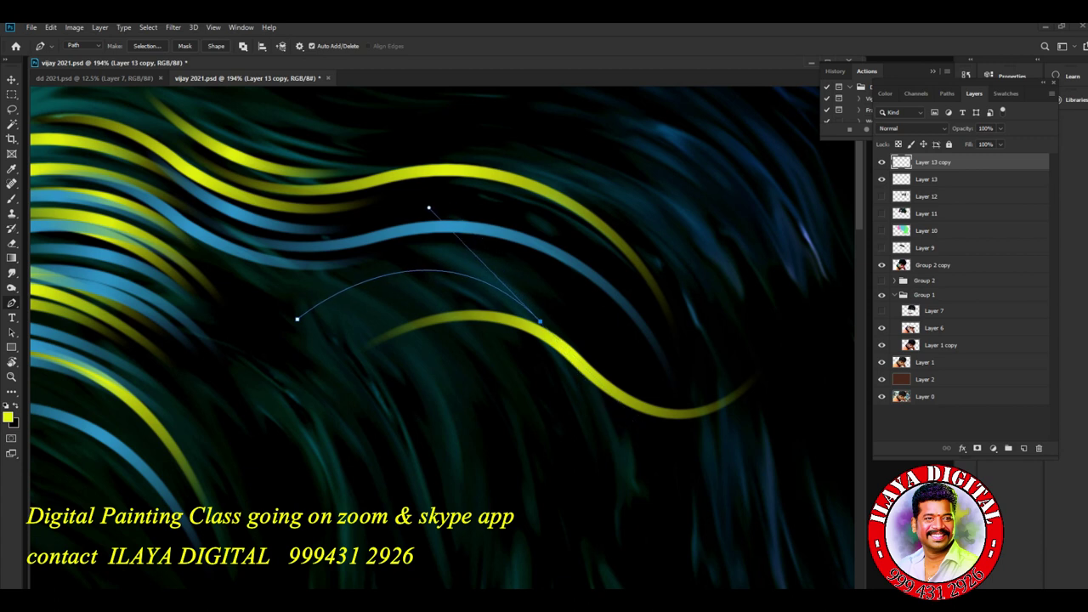
{"action": "left_click_drag", "start_coordinate": [704, 383], "coordinate": [793, 319]}
Stroke the wavy path in yellow with the Brush and Simulate Pressure on, and dismiss its outline
{"action": "right_click", "coordinate": [657, 186]}
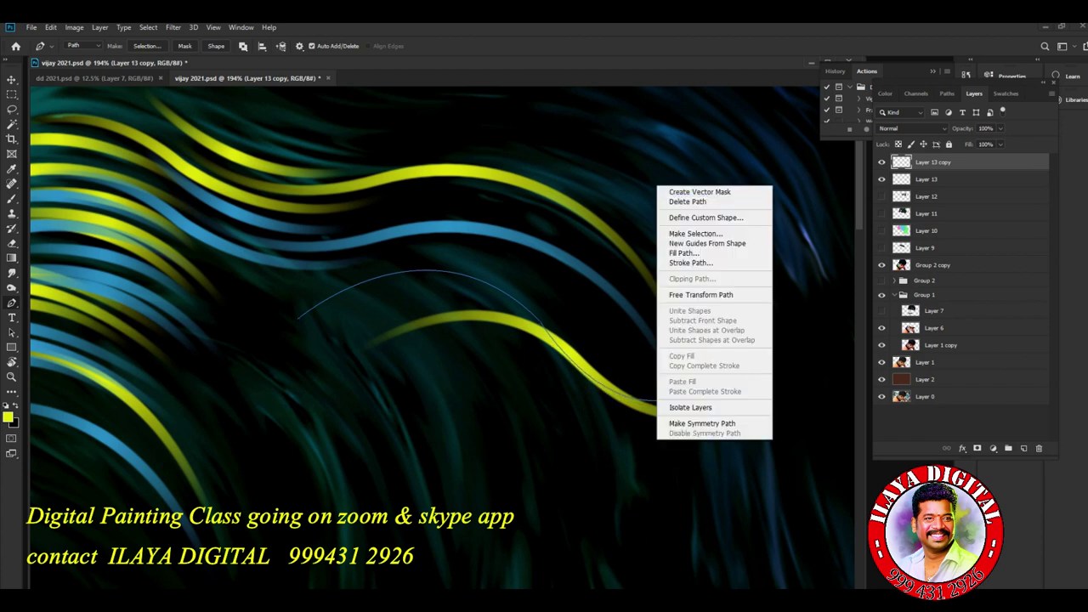
{"action": "left_click", "coordinate": [690, 262]}
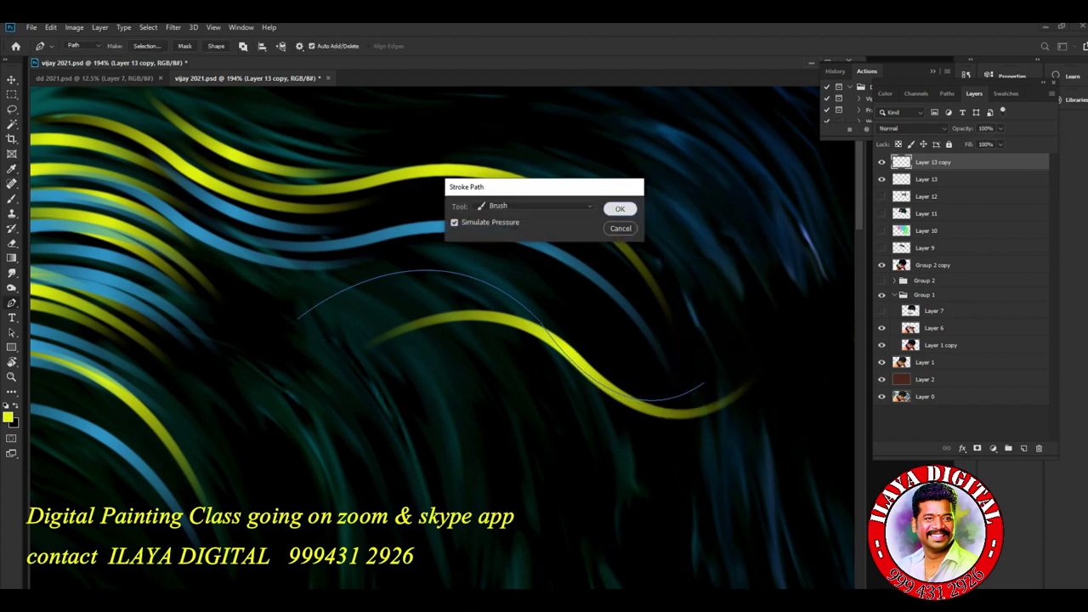
{"action": "left_click", "coordinate": [620, 209]}
{"action": "key", "text": "Escape"}
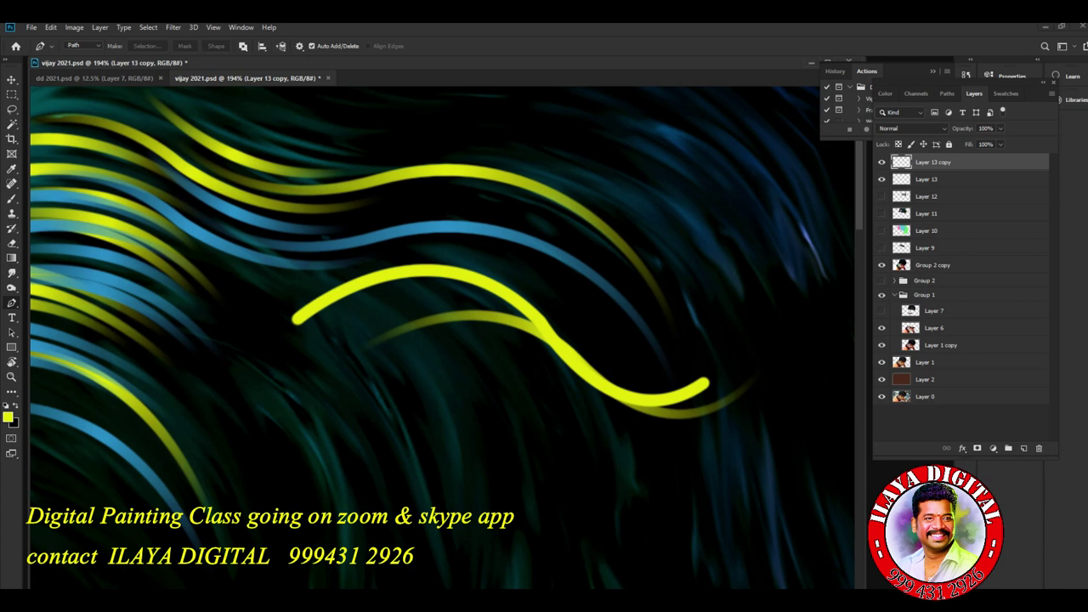
{"action": "key", "text": "F5"}
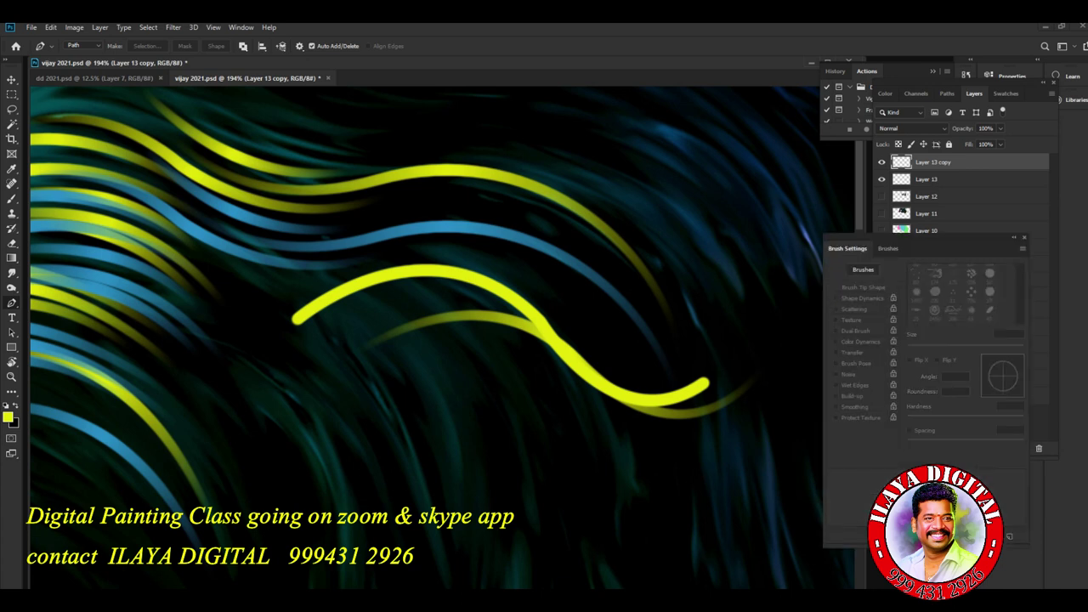
{"action": "key", "text": "F5"}
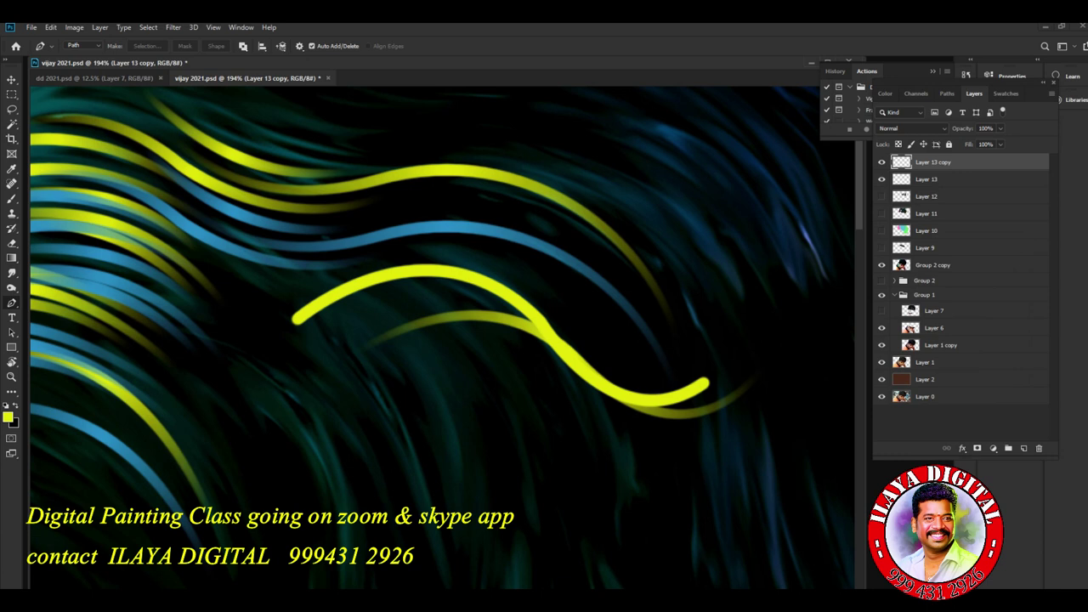
Draw a short arched path with two anchor points below the start of the thick yellow strand
{"action": "left_click", "coordinate": [269, 371]}
{"action": "left_click_drag", "start_coordinate": [414, 489], "coordinate": [439, 587]}
{"action": "key", "text": "Escape"}
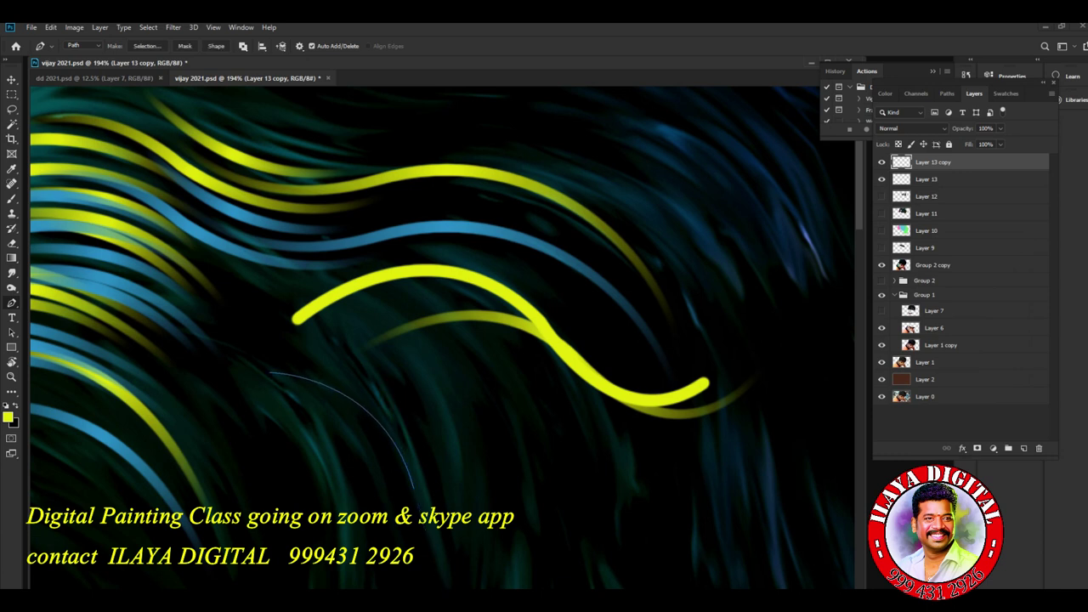
Check the Hard Round tip's Spacing option and switch to the Soft Round brush from General Brushes
{"action": "key", "text": "b"}
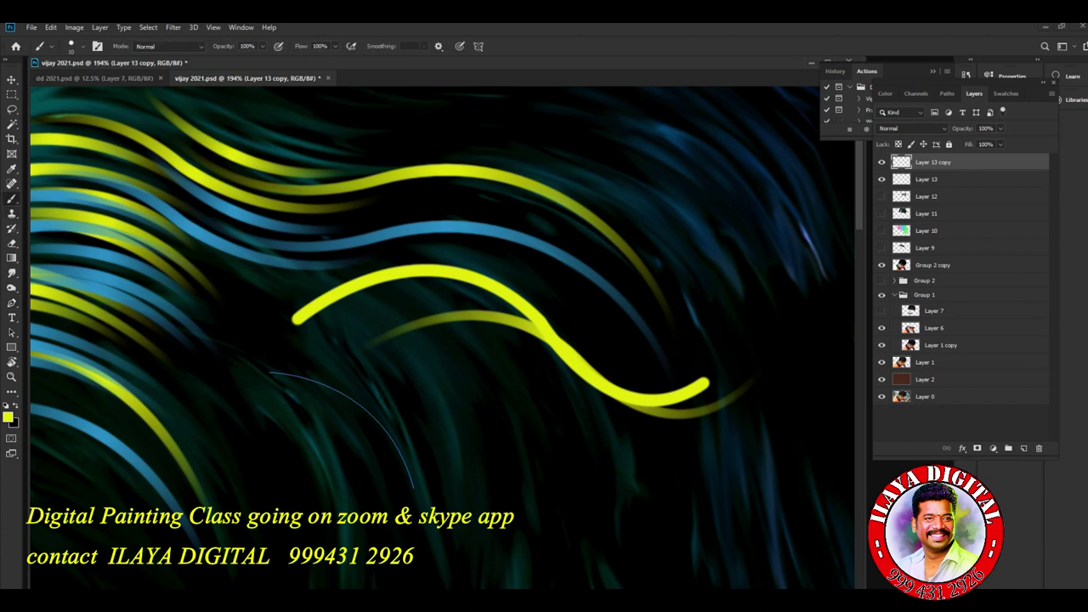
{"action": "key", "text": "F5"}
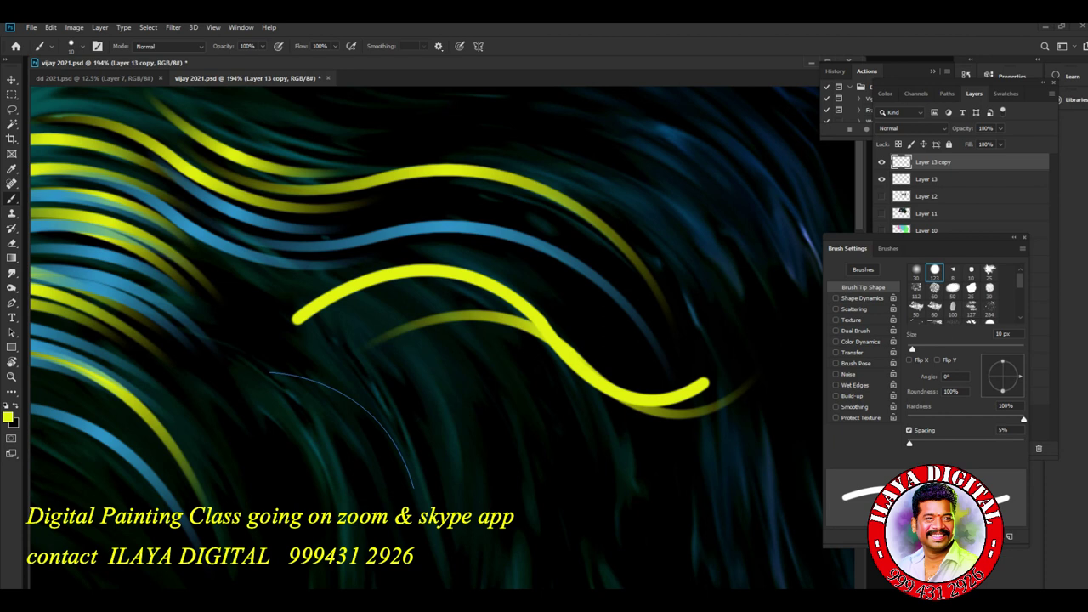
{"action": "left_click", "coordinate": [909, 430]}
{"action": "left_click", "coordinate": [909, 430]}
{"action": "key", "text": "F5"}
{"action": "key", "text": "F5"}
{"action": "right_click", "coordinate": [442, 192]}
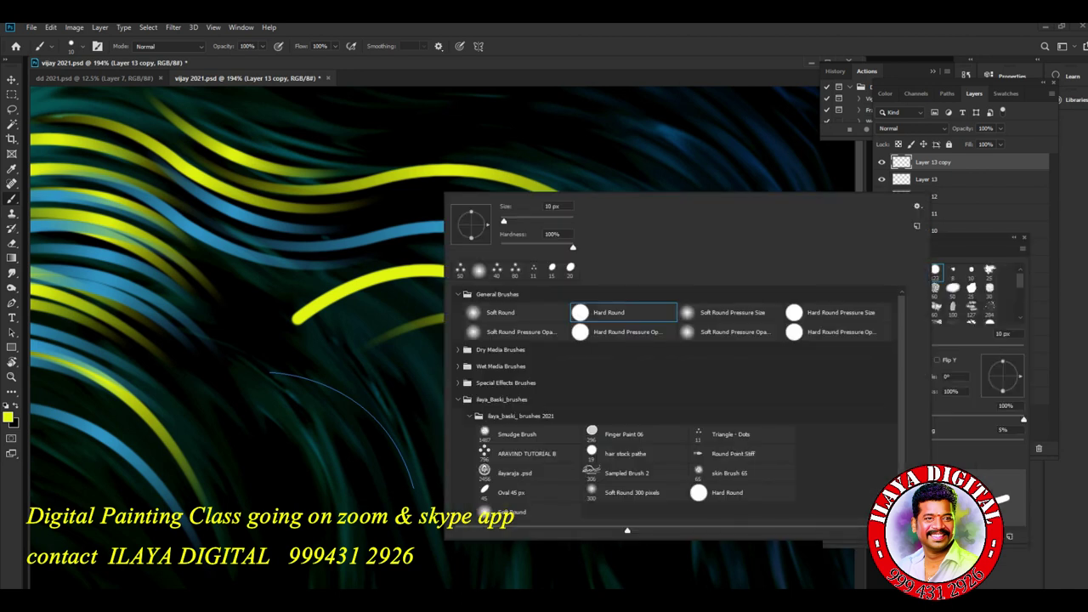
{"action": "left_click", "coordinate": [499, 312]}
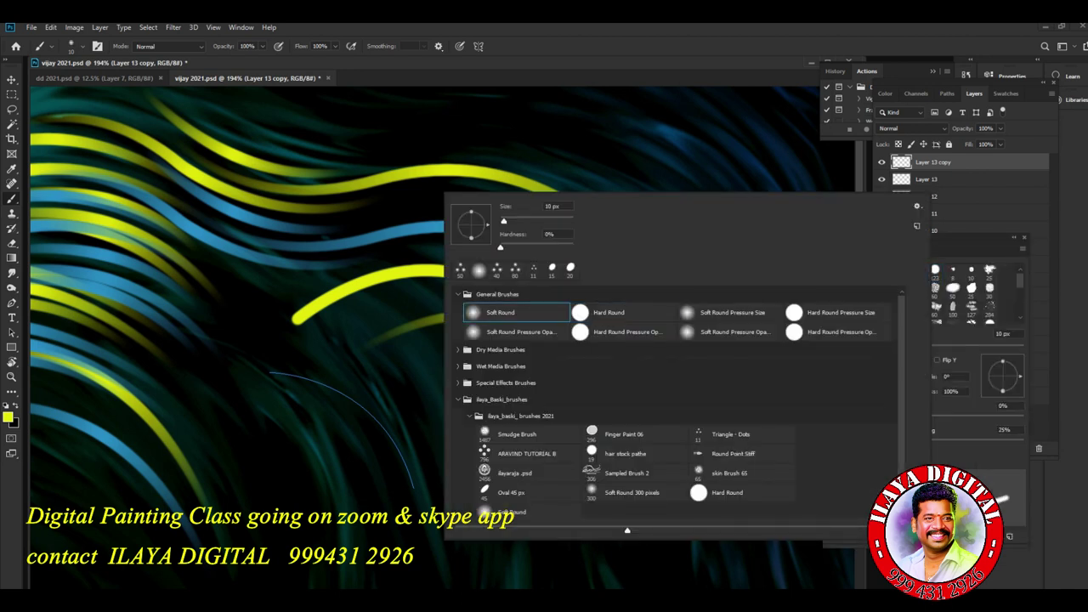
{"action": "key", "text": "Return"}
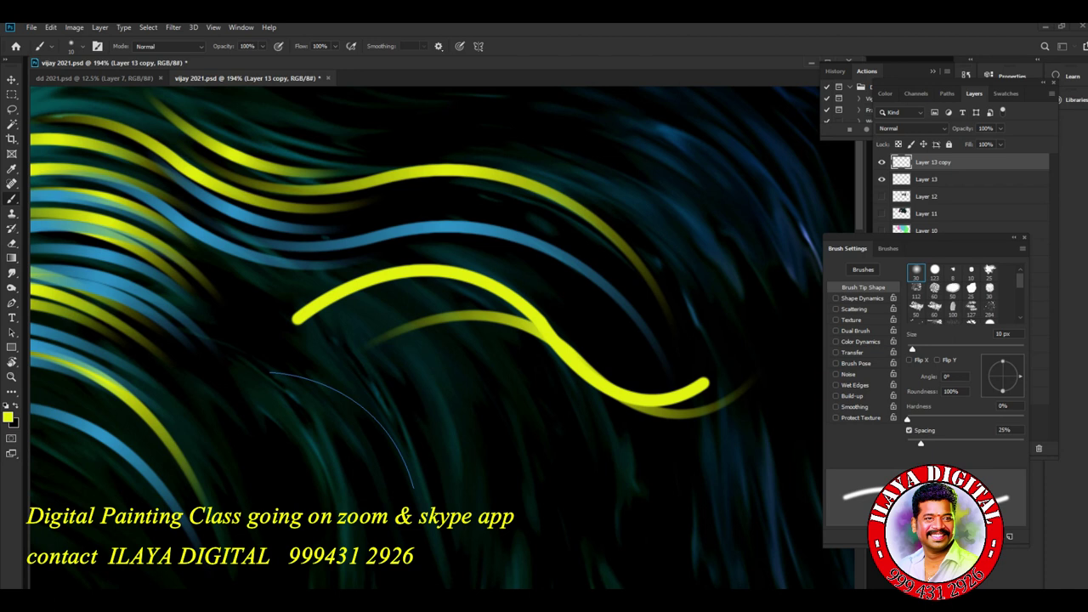
Stroke the short arched path in yellow with the Soft Round brush and dismiss its outline
{"action": "key", "text": "p"}
{"action": "right_click", "coordinate": [450, 293]}
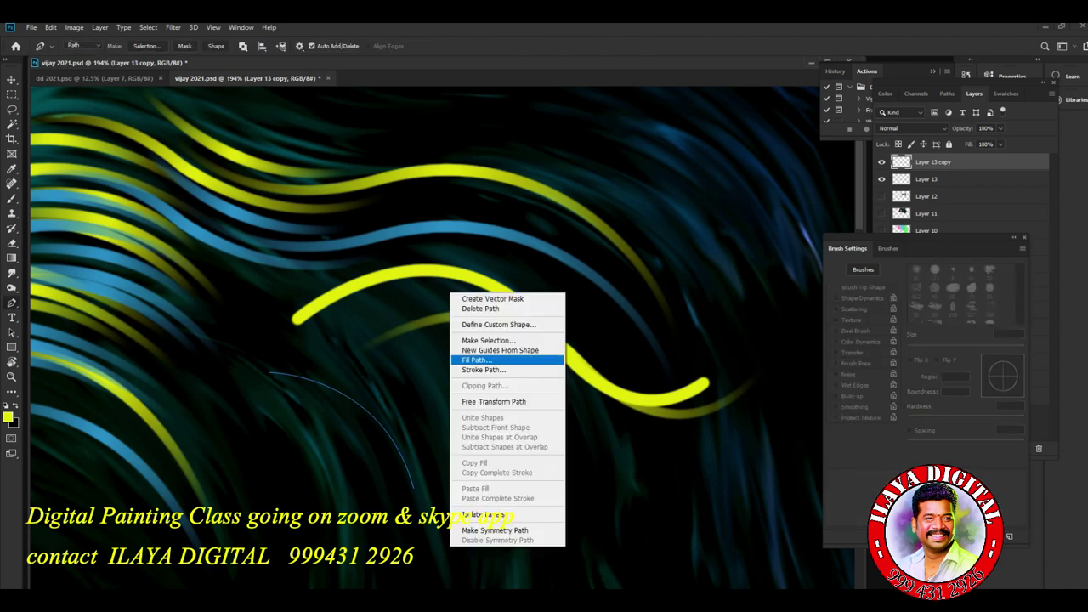
{"action": "left_click", "coordinate": [483, 371]}
{"action": "left_click", "coordinate": [620, 209]}
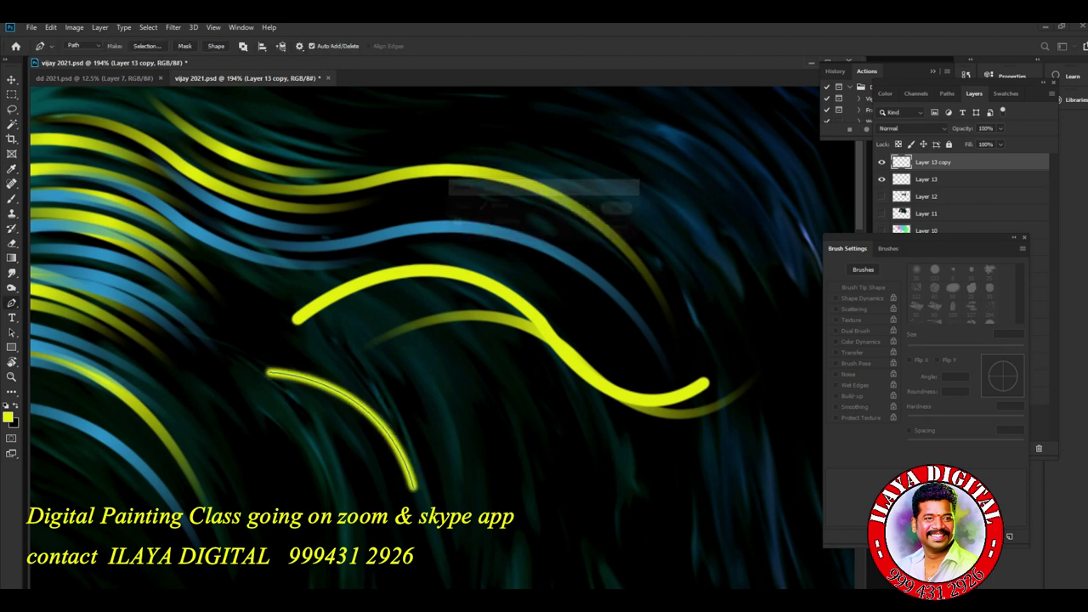
{"action": "key", "text": "Return"}
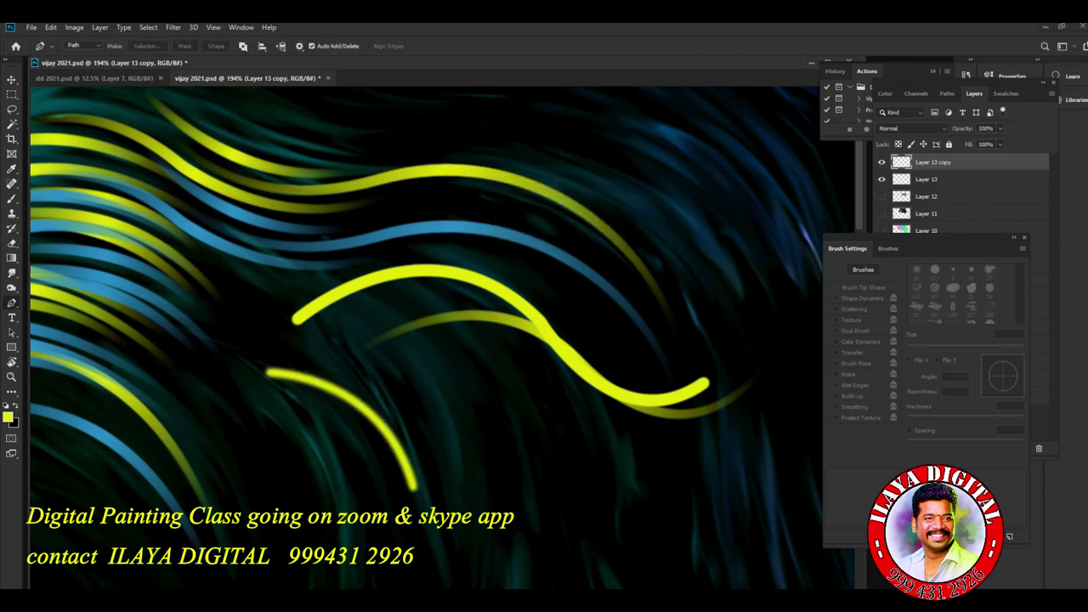
Draw a long S-shaped path with three anchor points beneath the crossing yellow strands
{"action": "left_click_drag", "start_coordinate": [476, 280], "coordinate": [388, 229]}
{"action": "left_click", "coordinate": [305, 313]}
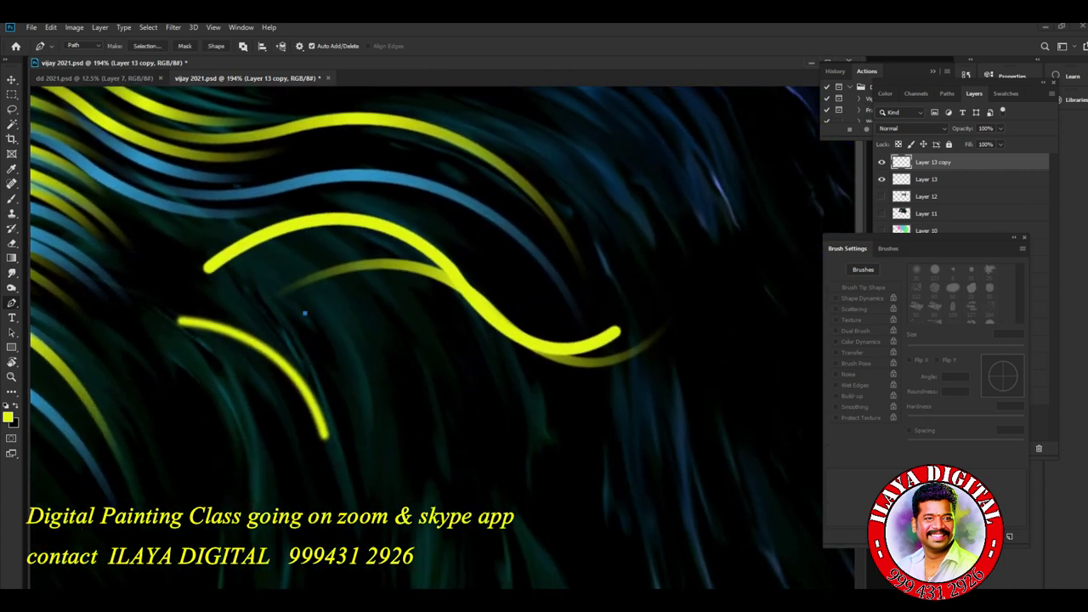
{"action": "left_click_drag", "start_coordinate": [493, 430], "coordinate": [532, 553]}
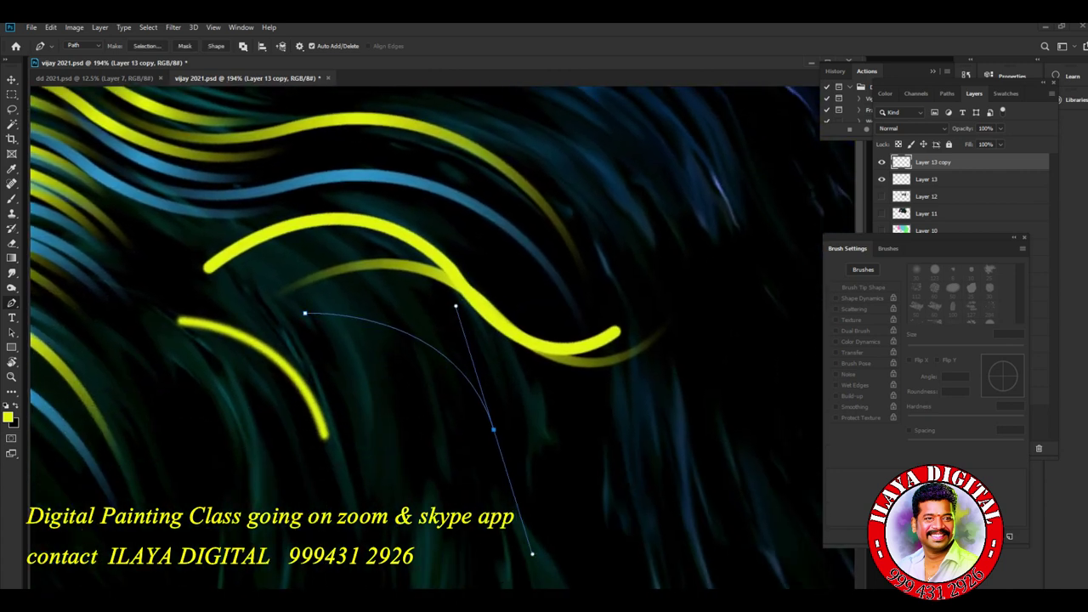
{"action": "left_click_drag", "start_coordinate": [670, 488], "coordinate": [701, 481]}
{"action": "key", "text": "Escape"}
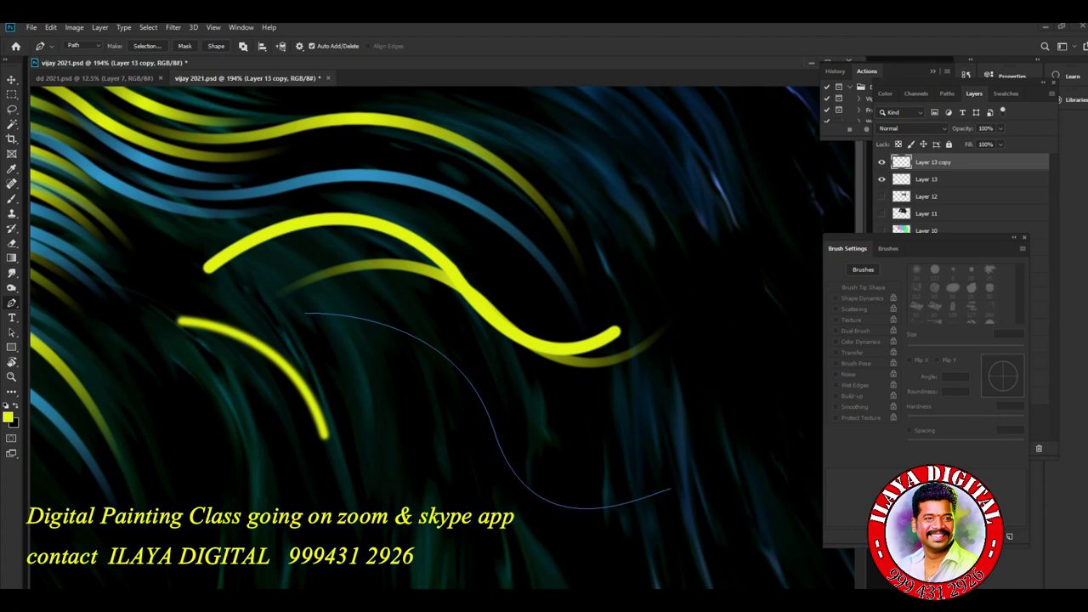
Add two short arched paths, one above and one below the start of the long S-shaped path
{"action": "left_click", "coordinate": [321, 297]}
{"action": "left_click_drag", "start_coordinate": [499, 393], "coordinate": [550, 502]}
{"action": "key", "text": "Escape"}
{"action": "left_click", "coordinate": [372, 338]}
{"action": "left_click_drag", "start_coordinate": [482, 425], "coordinate": [525, 517]}
{"action": "key", "text": "Escape"}
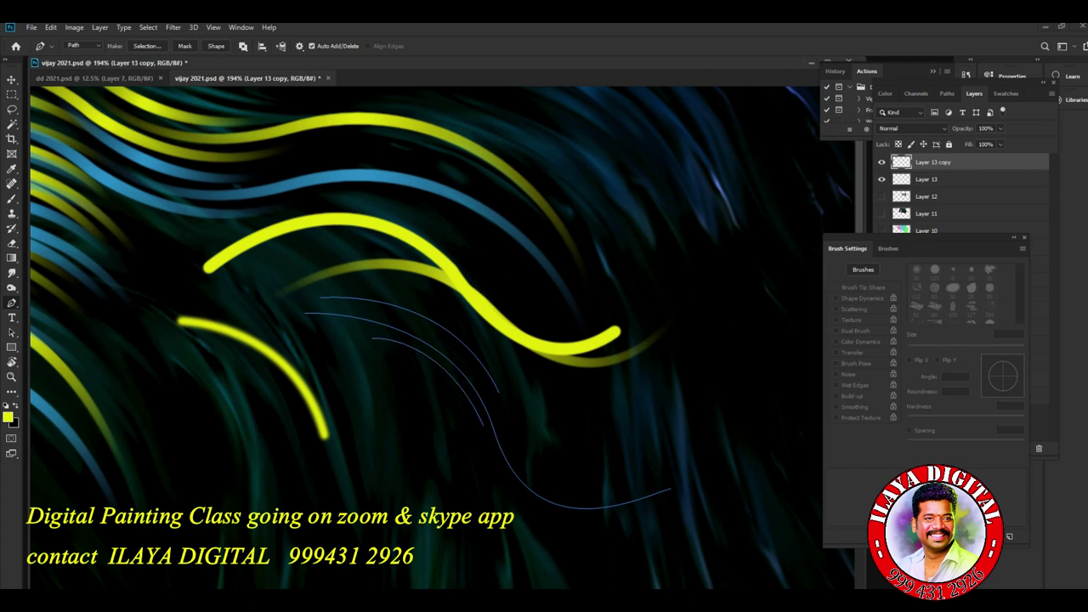
Load the hair stock pathe brush preset and review its Transfer, Shape Dynamics, Build-up and tip shape settings
{"action": "key", "text": "b"}
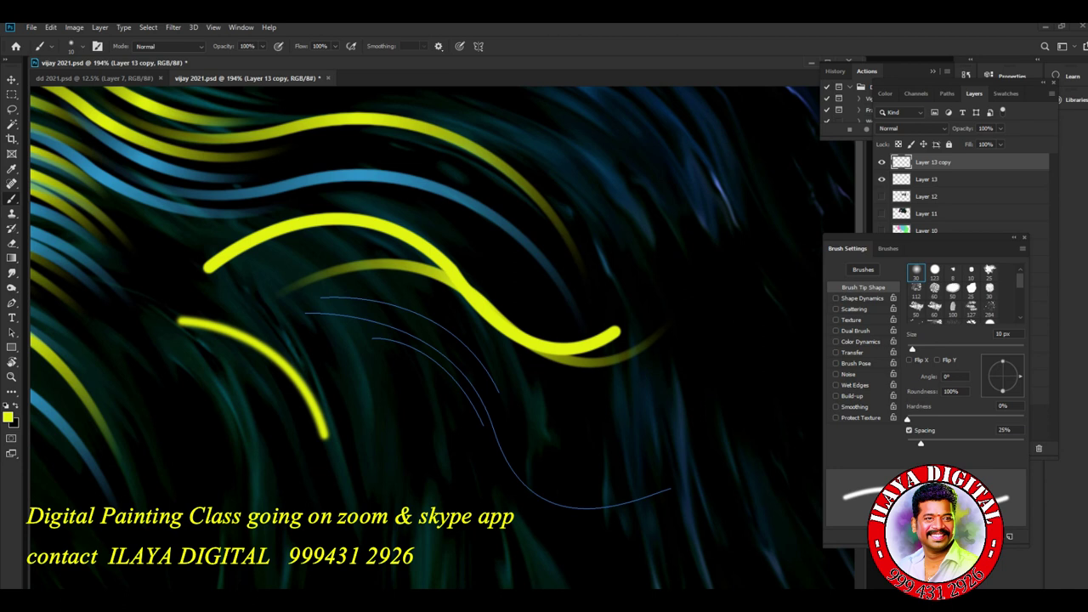
{"action": "right_click", "coordinate": [314, 225]}
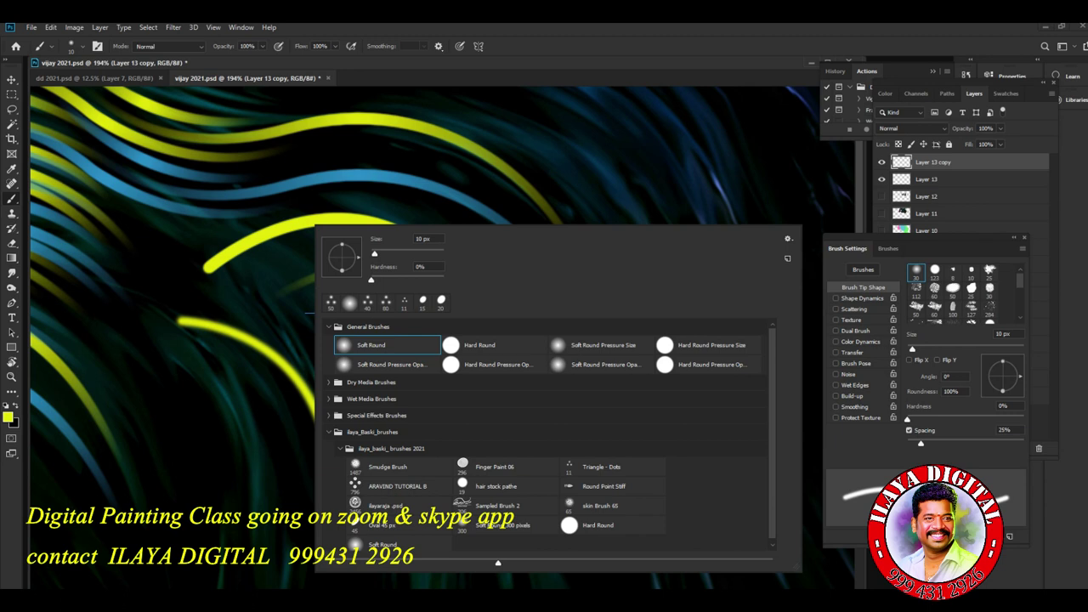
{"action": "left_click", "coordinate": [496, 486]}
{"action": "left_click_drag", "start_coordinate": [509, 64], "coordinate": [513, 65]}
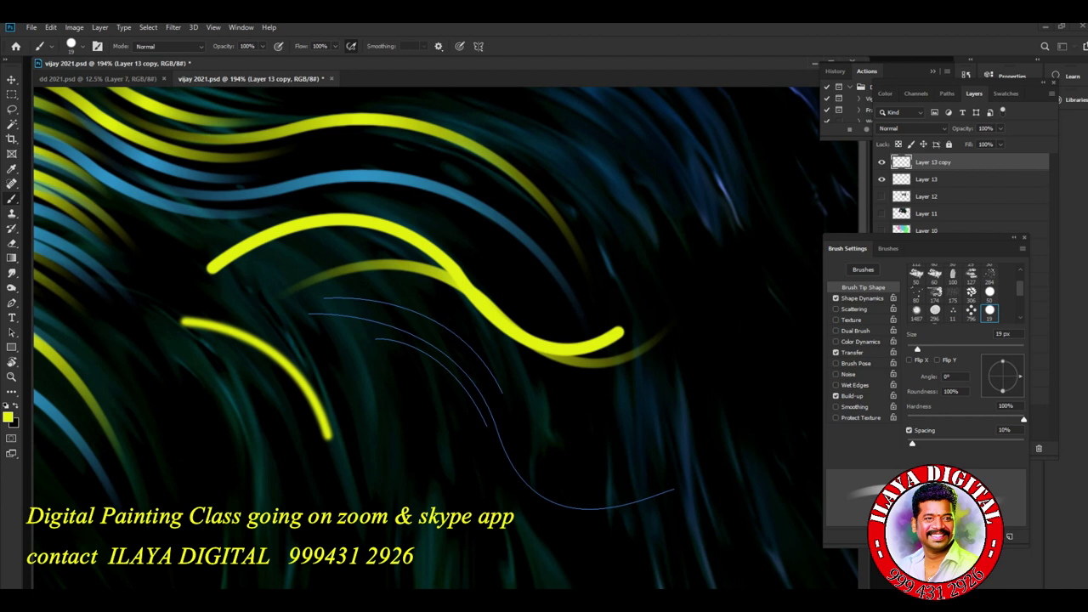
{"action": "left_click", "coordinate": [853, 352]}
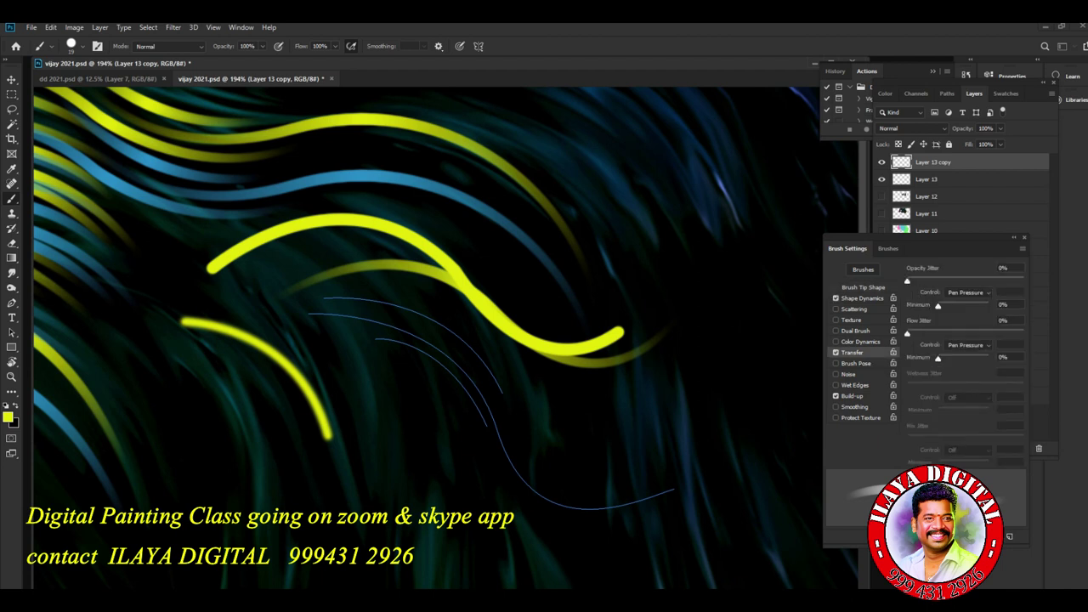
{"action": "left_click", "coordinate": [862, 298]}
{"action": "left_click", "coordinate": [836, 396]}
{"action": "left_click", "coordinate": [836, 395]}
{"action": "left_click", "coordinate": [862, 288]}
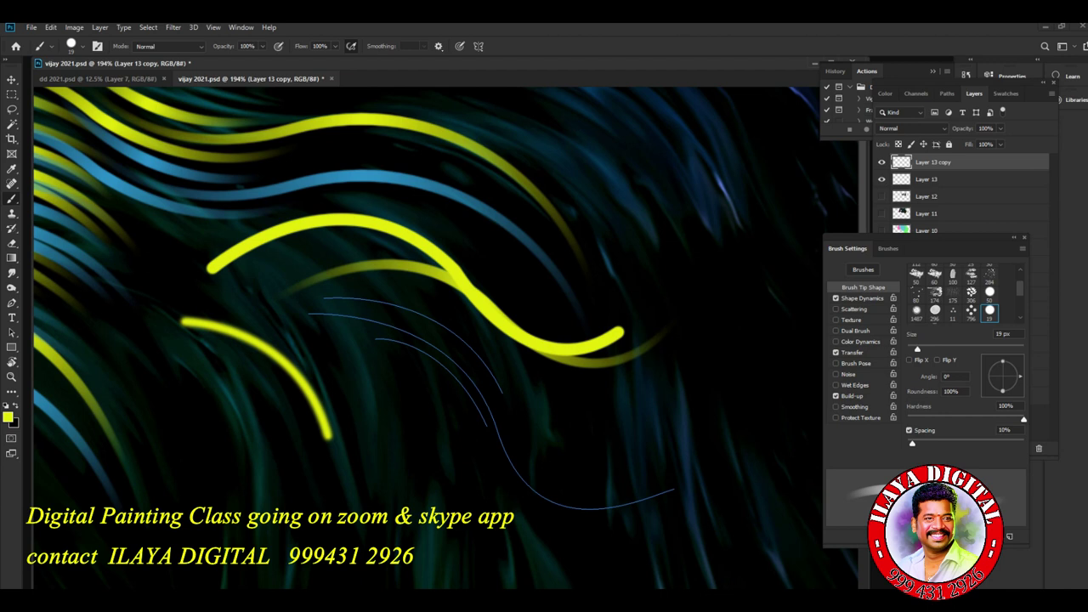
Reduce the hair brush size and stroke all three paths in yellow with the Brush and Simulate Pressure on
{"action": "key", "text": "bracketleft"}
{"action": "key", "text": "bracketleft"}
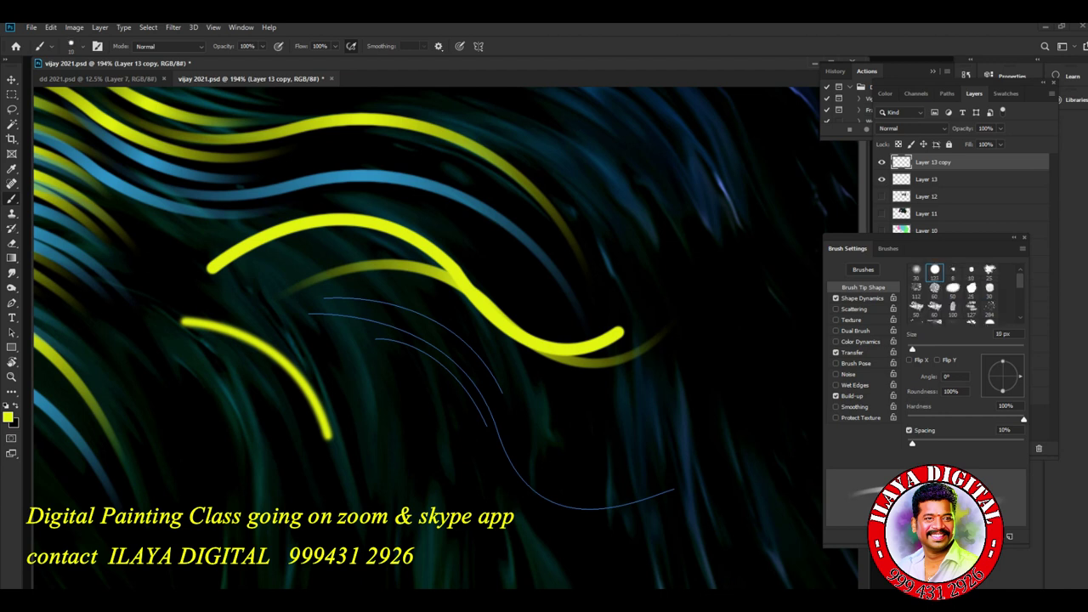
{"action": "key", "text": "bracketright"}
{"action": "key", "text": "p"}
{"action": "right_click", "coordinate": [594, 281]}
{"action": "left_click", "coordinate": [645, 356]}
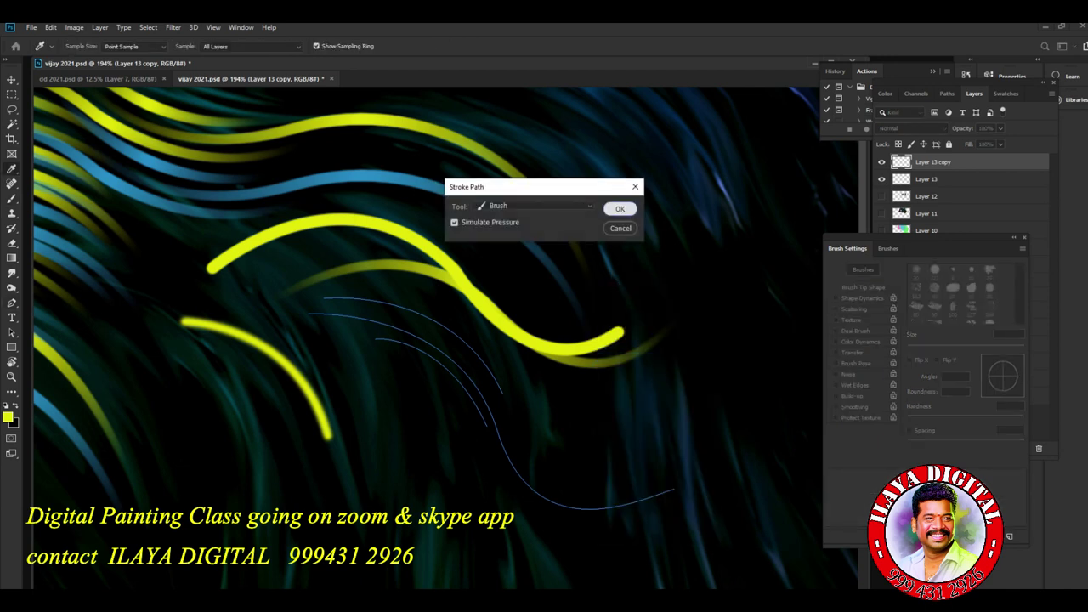
{"action": "key", "text": "Return"}
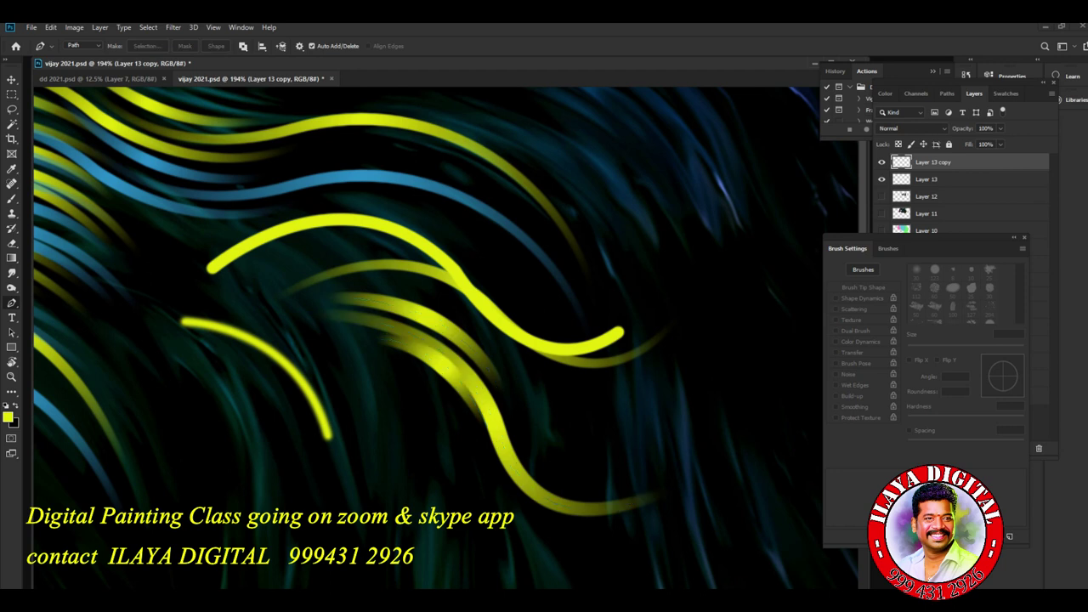
{"action": "key", "text": "v"}
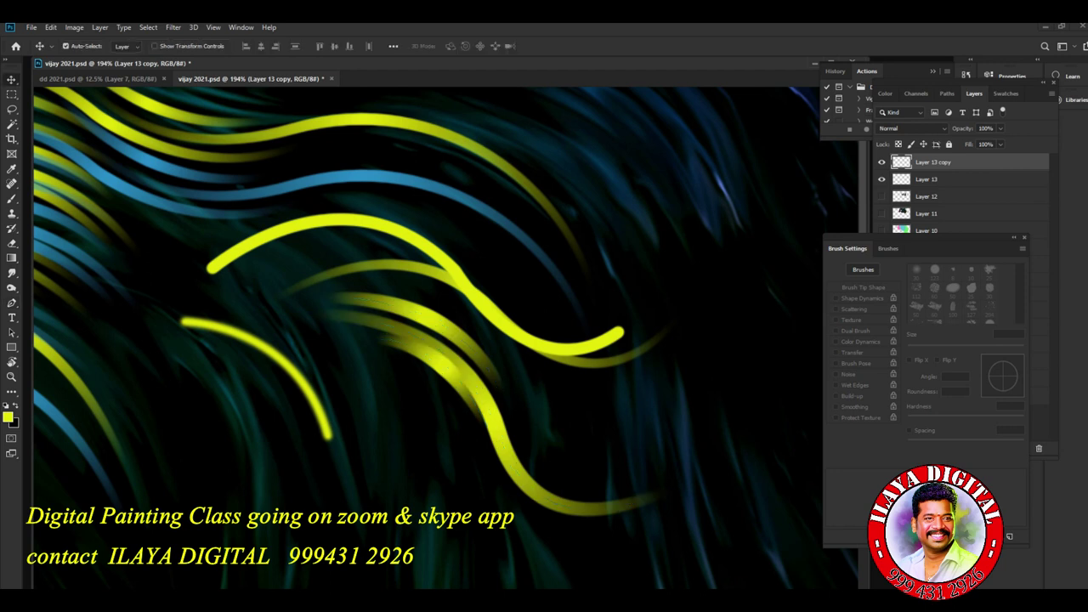
Close the brush settings, hide Layer 13 and its copy, and show Layers 9 to 12 to examine the painted hair
{"action": "left_click", "coordinate": [367, 297]}
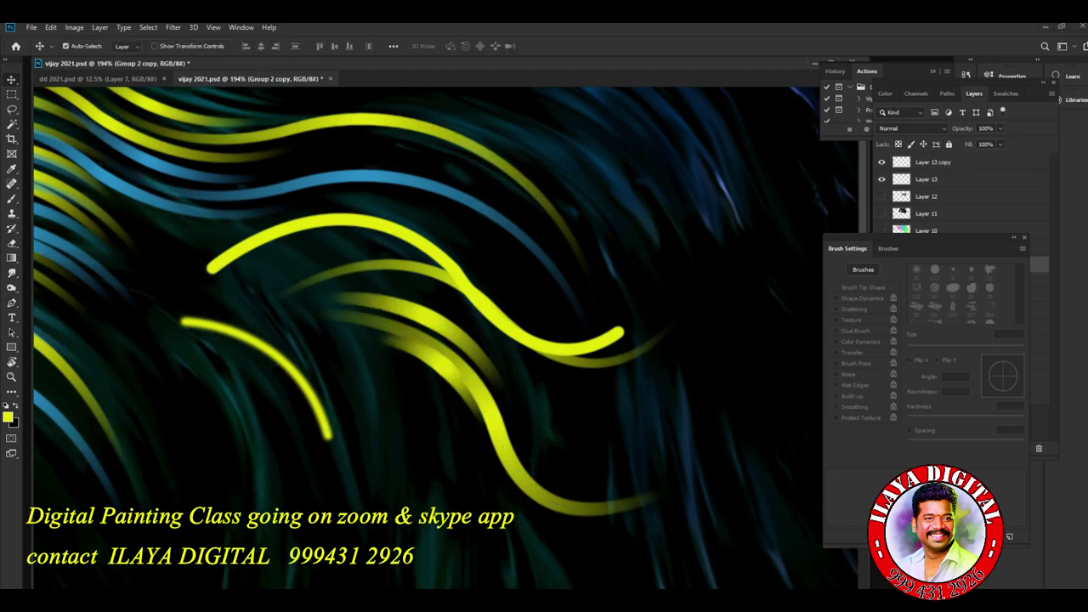
{"action": "left_click_drag", "start_coordinate": [681, 169], "coordinate": [594, 169]}
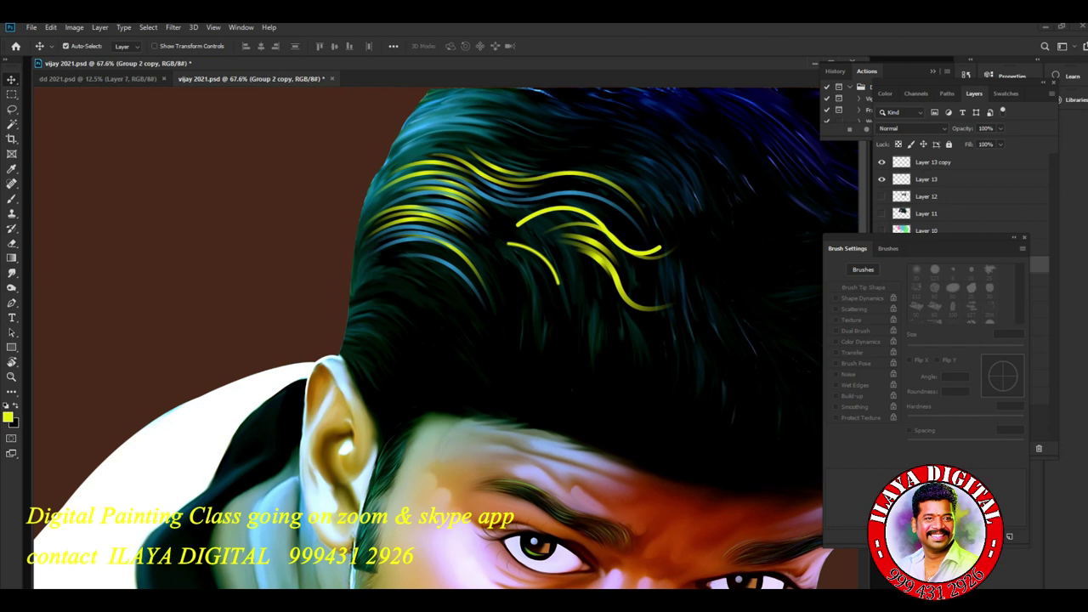
{"action": "key", "text": "F5"}
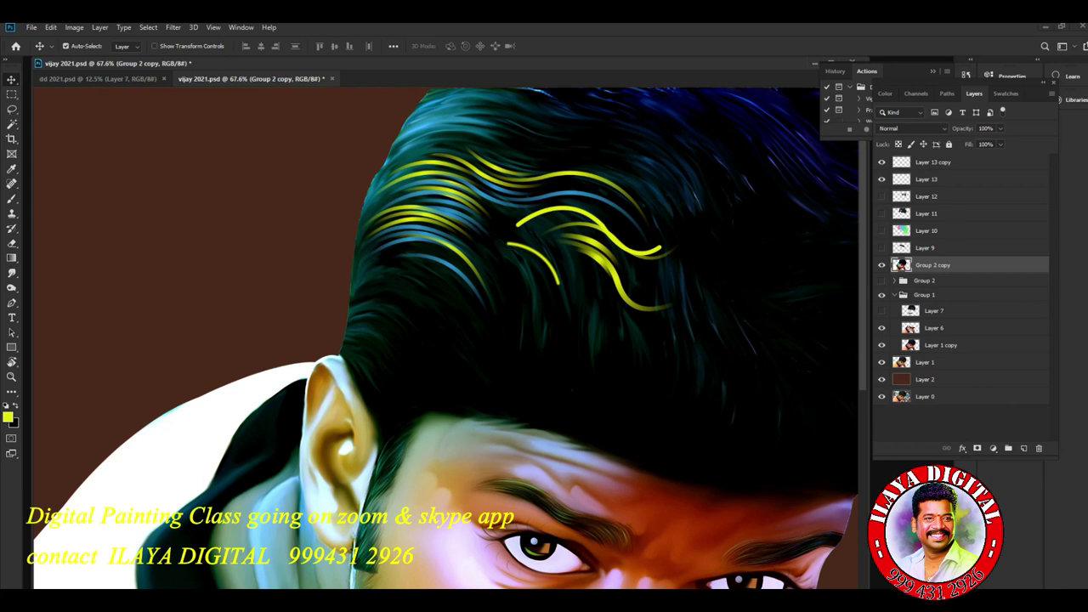
{"action": "left_click", "coordinate": [881, 162]}
{"action": "left_click", "coordinate": [881, 247]}
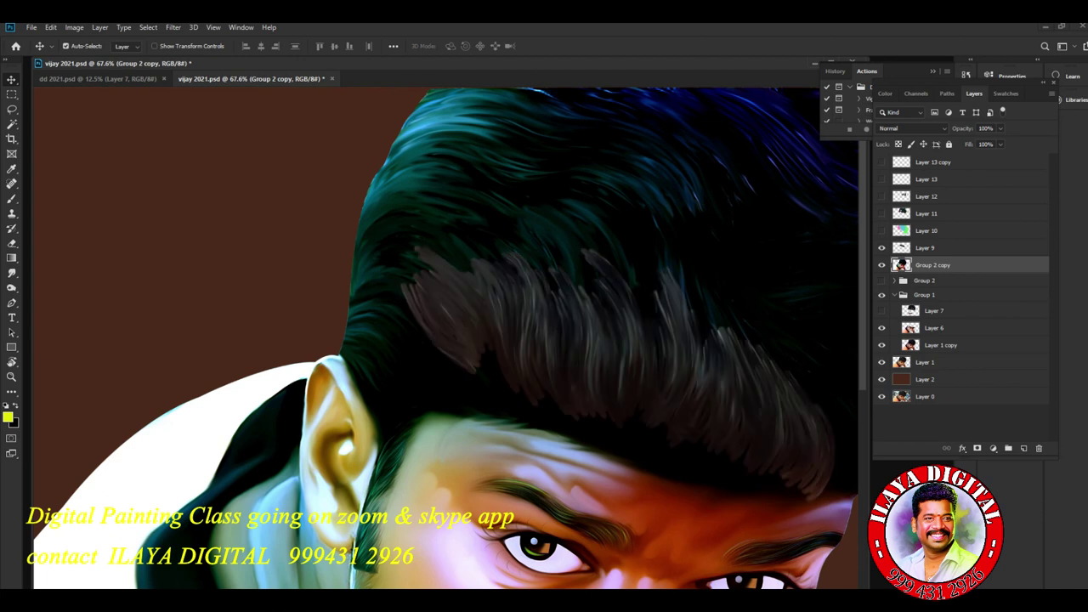
{"action": "left_click", "coordinate": [881, 230]}
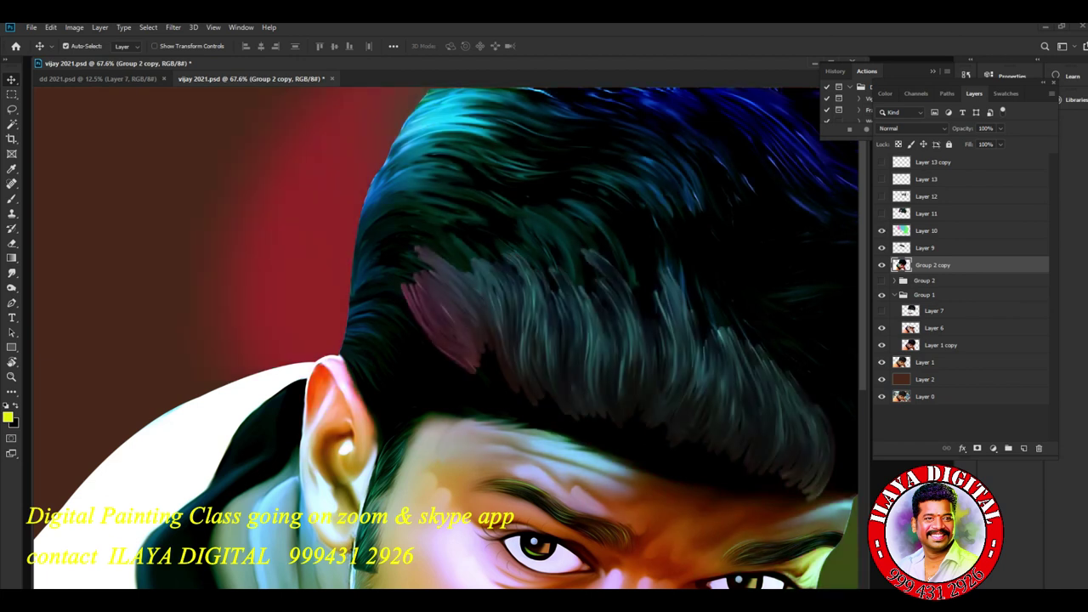
{"action": "left_click", "coordinate": [881, 213]}
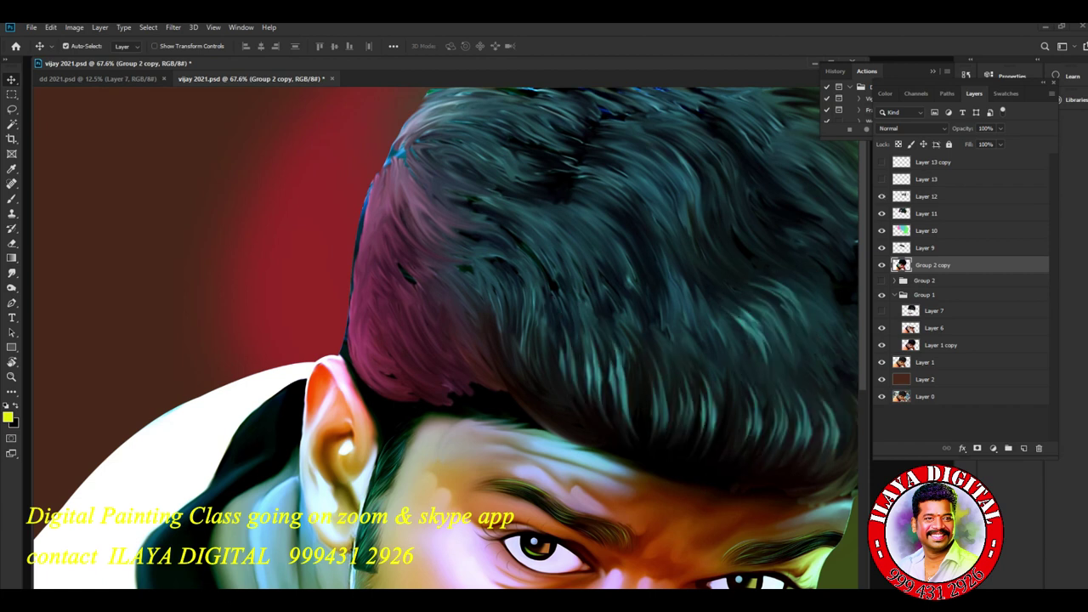
Show Layer 13 and Layer 13 copy again to compare the path-stroked strands with the painted hair
{"action": "left_click_drag", "start_coordinate": [561, 374], "coordinate": [445, 277]}
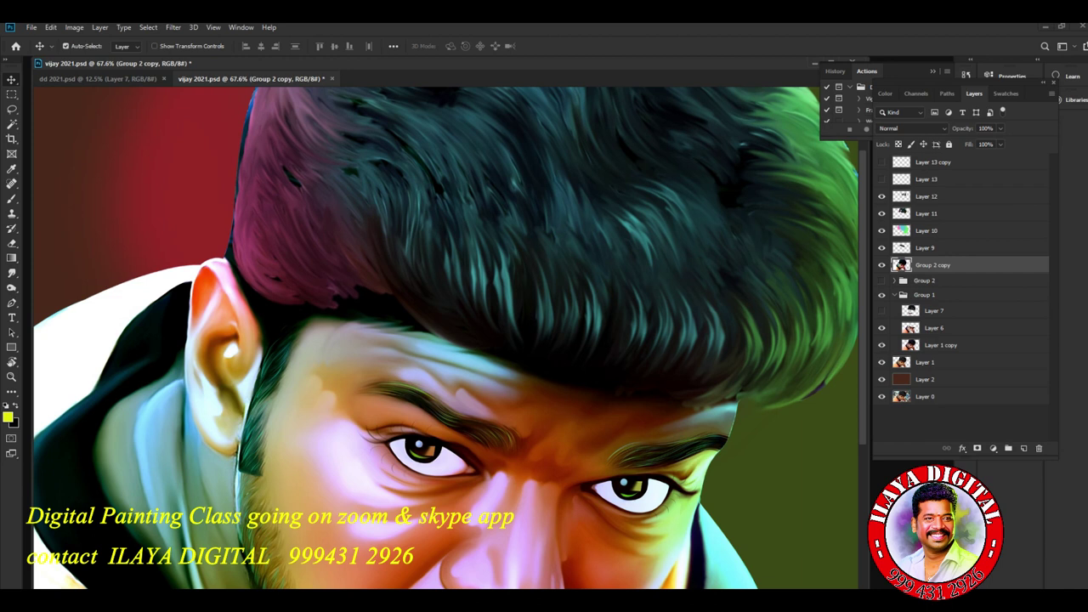
{"action": "left_click", "coordinate": [881, 179]}
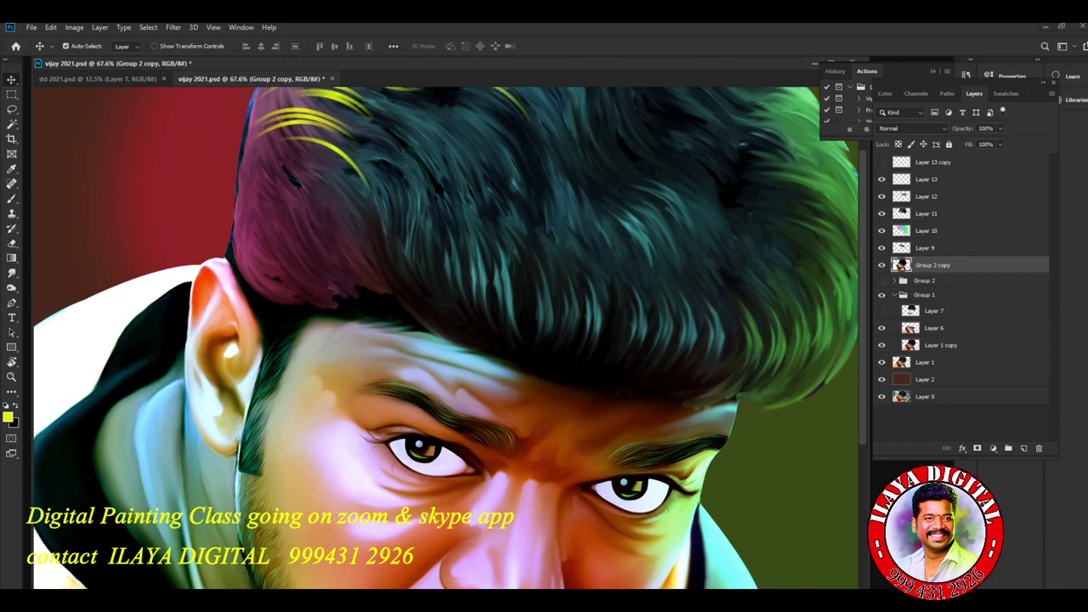
{"action": "left_click_drag", "start_coordinate": [442, 323], "coordinate": [468, 420]}
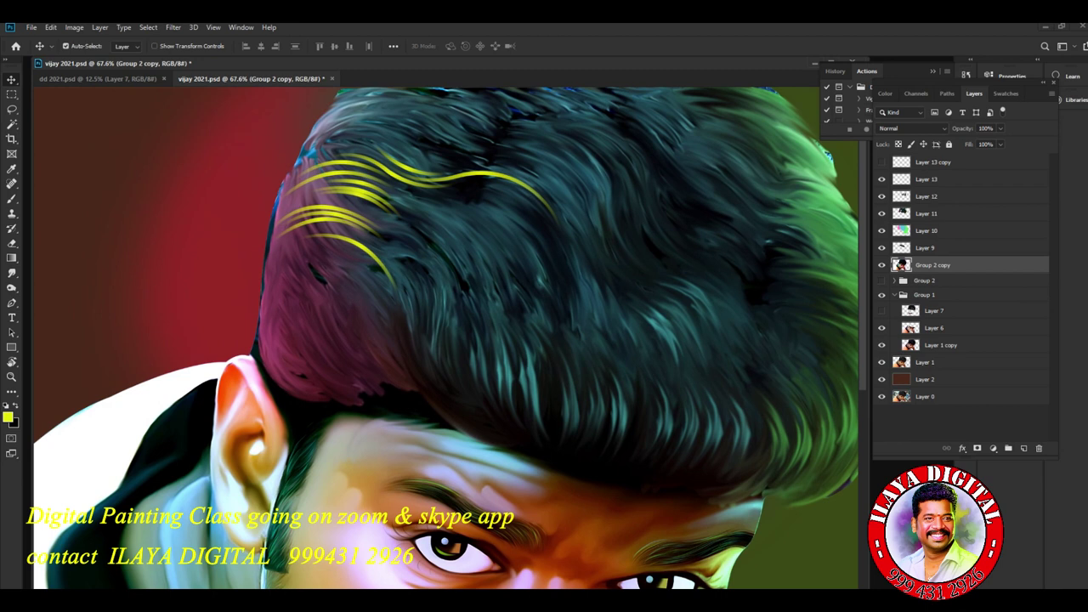
{"action": "left_click", "coordinate": [881, 163]}
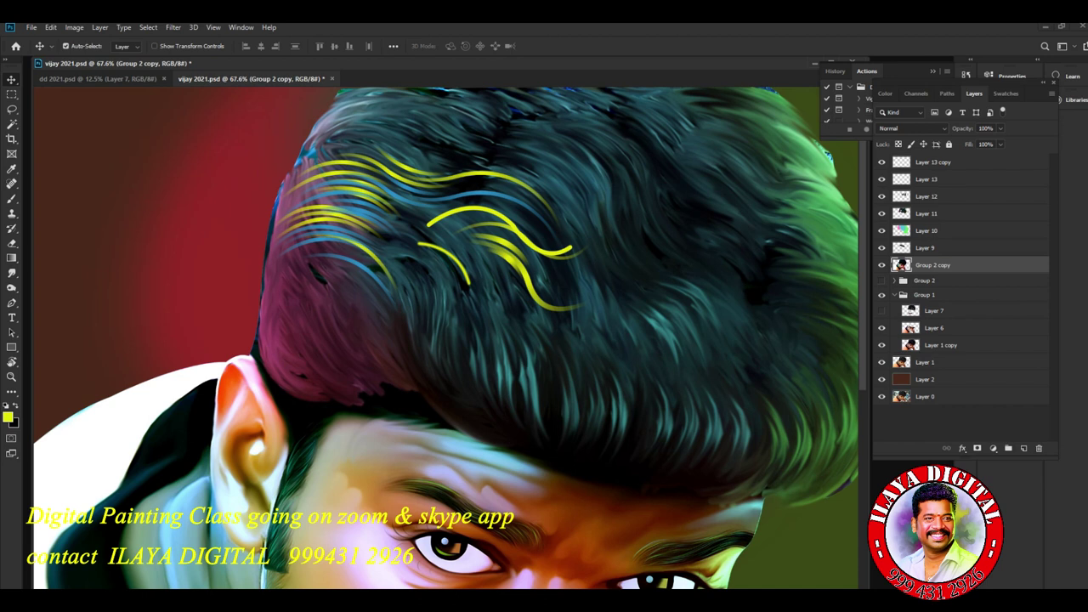
Create a new Layer 14 above Layer 13 copy and hide both Layer 13 copy and Layer 13
{"action": "left_click", "coordinate": [933, 162]}
{"action": "key", "text": "ctrl+shift+n"}
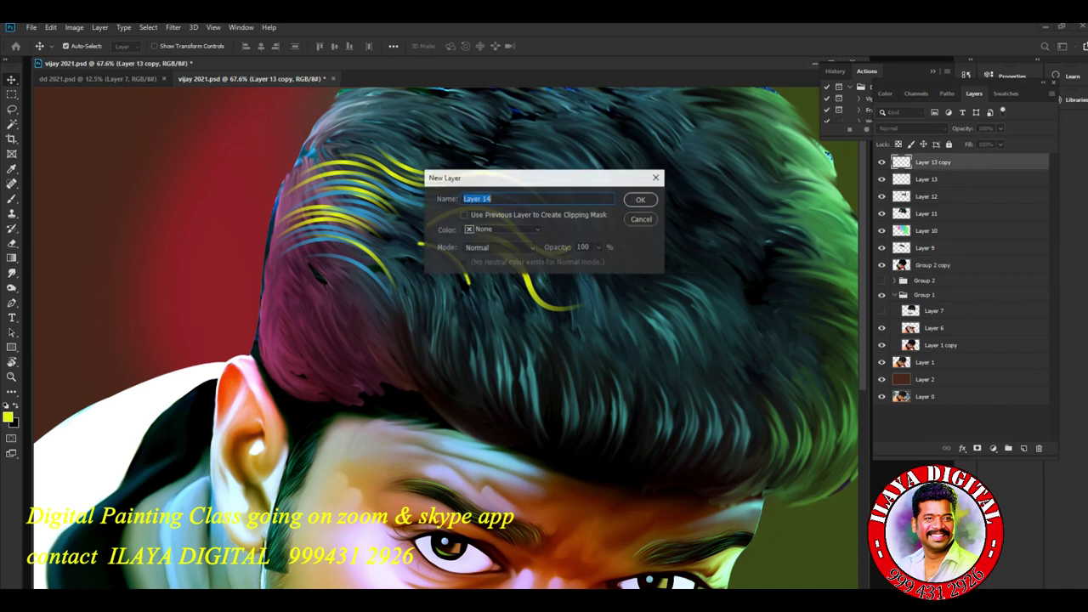
{"action": "key", "text": "Return"}
{"action": "left_click", "coordinate": [881, 179]}
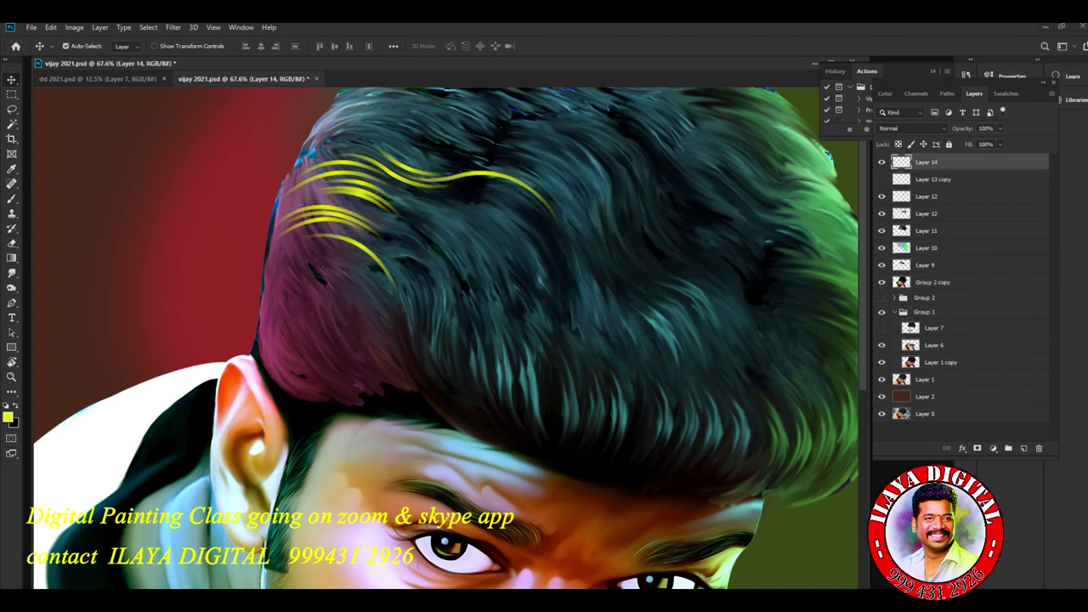
{"action": "left_click", "coordinate": [881, 196]}
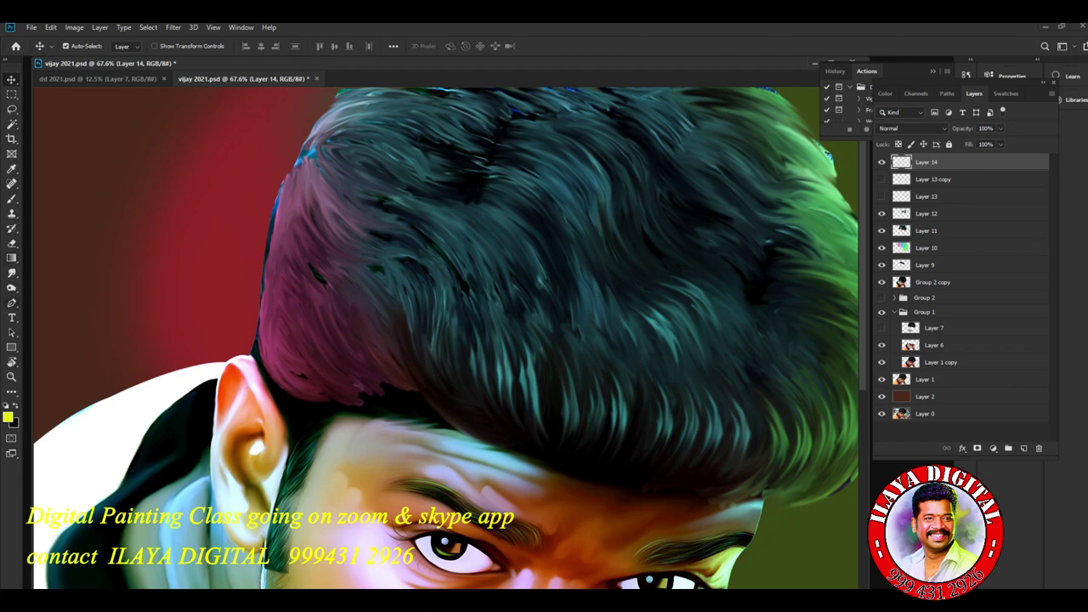
Choose the Freeform Pen tool and hide Layers 9 to 12 so the Group 2 copy hair is exposed
{"action": "left_click", "coordinate": [12, 302]}
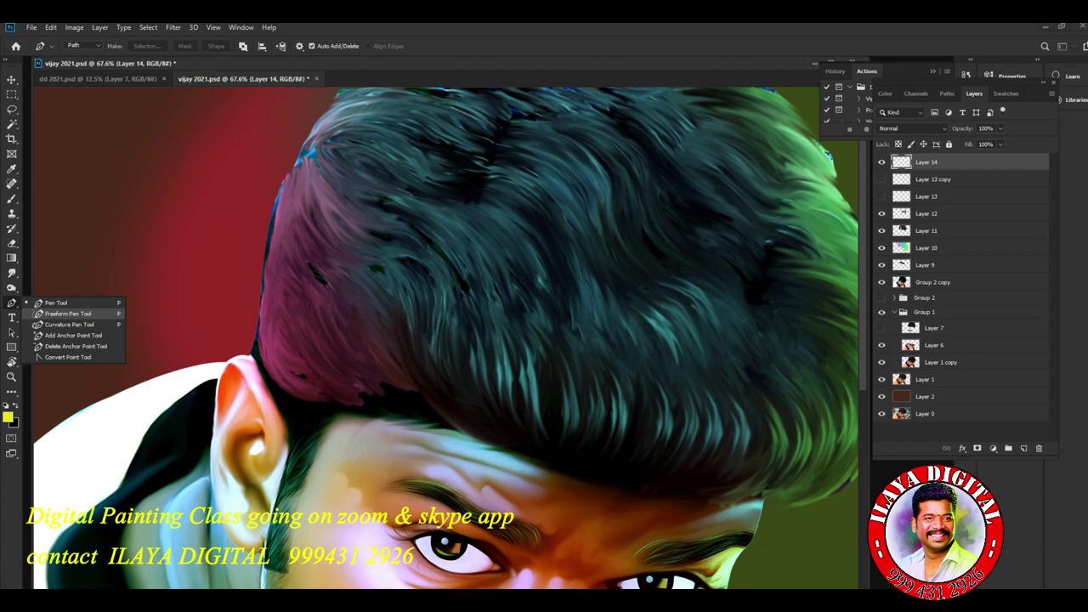
{"action": "left_click", "coordinate": [68, 314]}
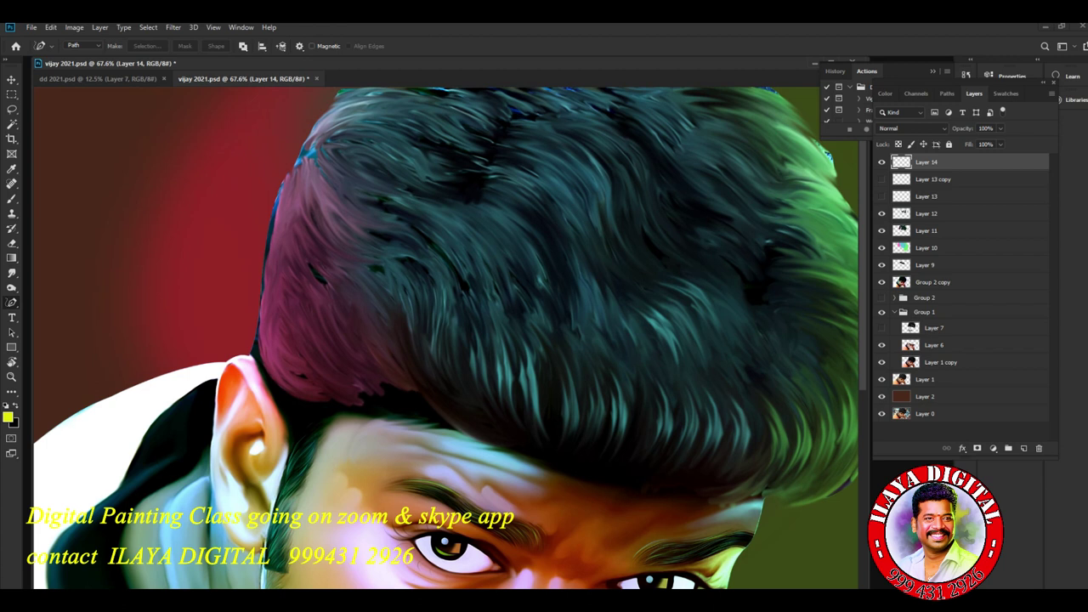
{"action": "left_click", "coordinate": [881, 264]}
{"action": "left_click", "coordinate": [882, 231]}
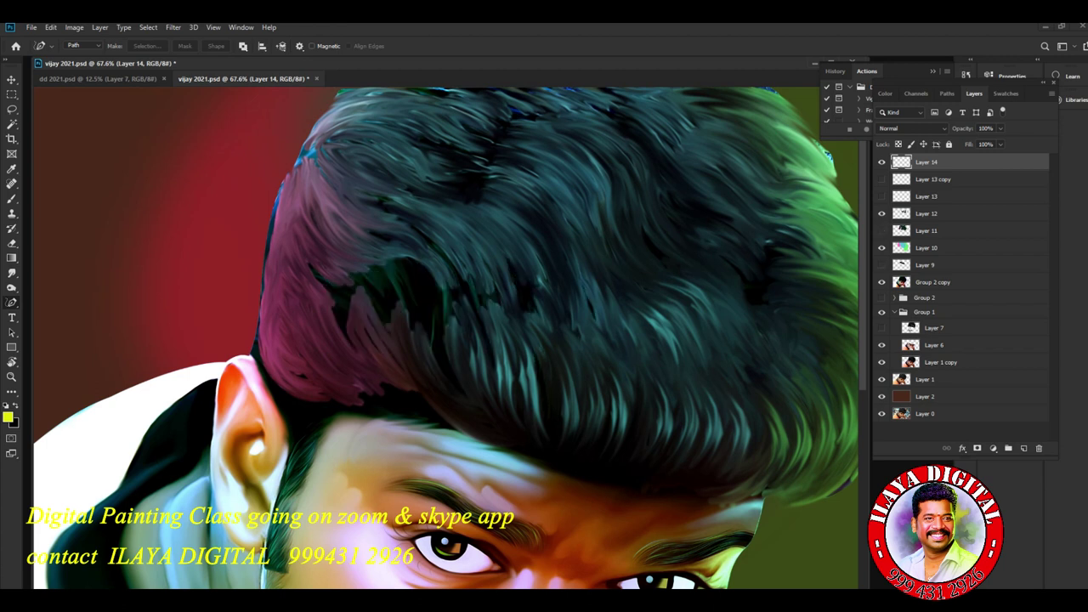
{"action": "left_click", "coordinate": [881, 213]}
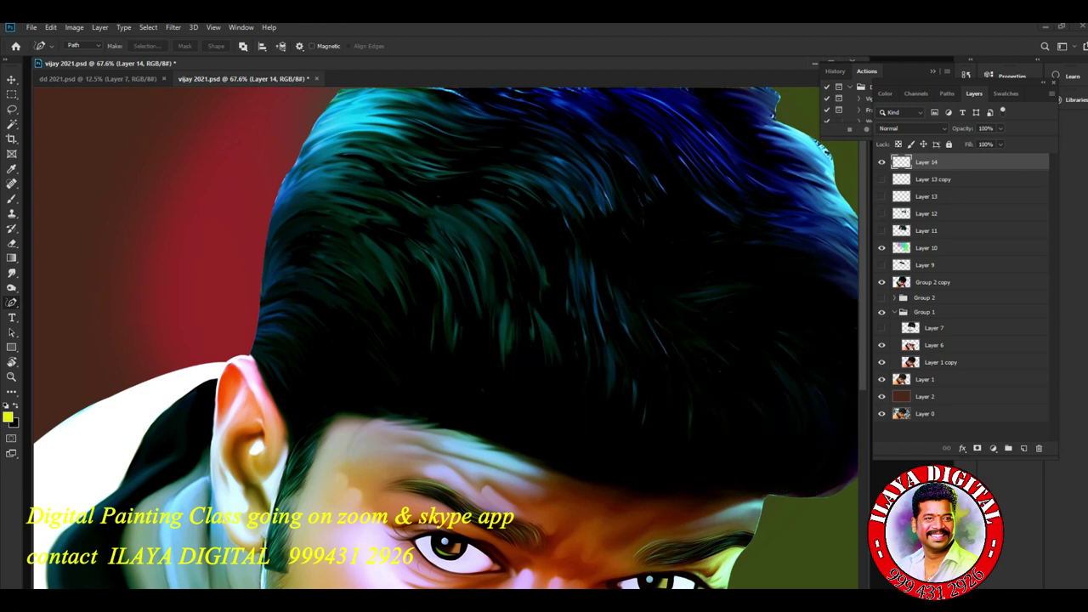
{"action": "left_click", "coordinate": [881, 248]}
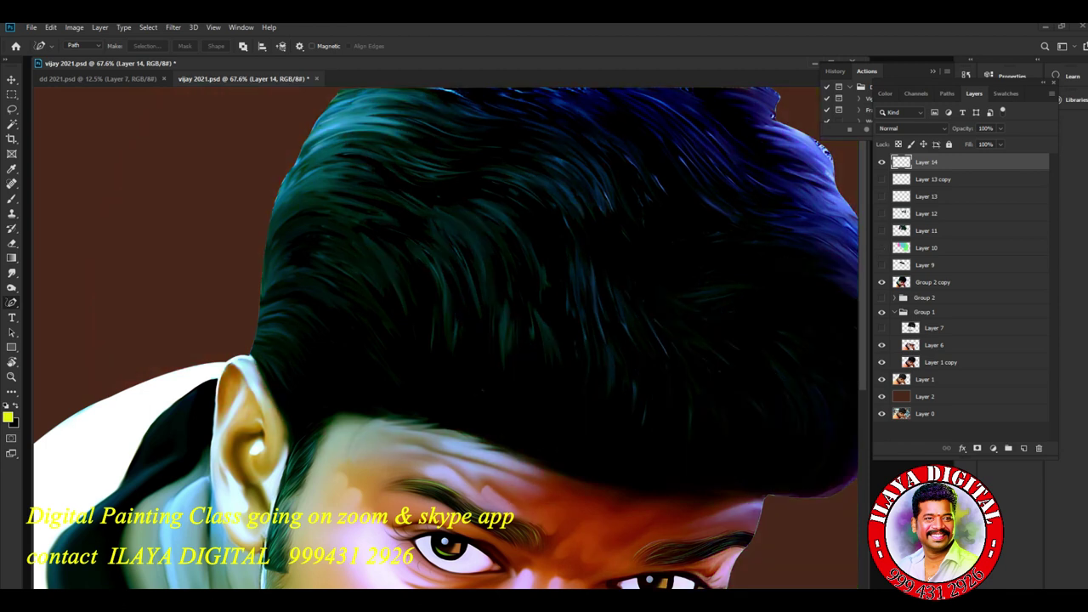
{"action": "left_click_drag", "start_coordinate": [527, 340], "coordinate": [362, 312]}
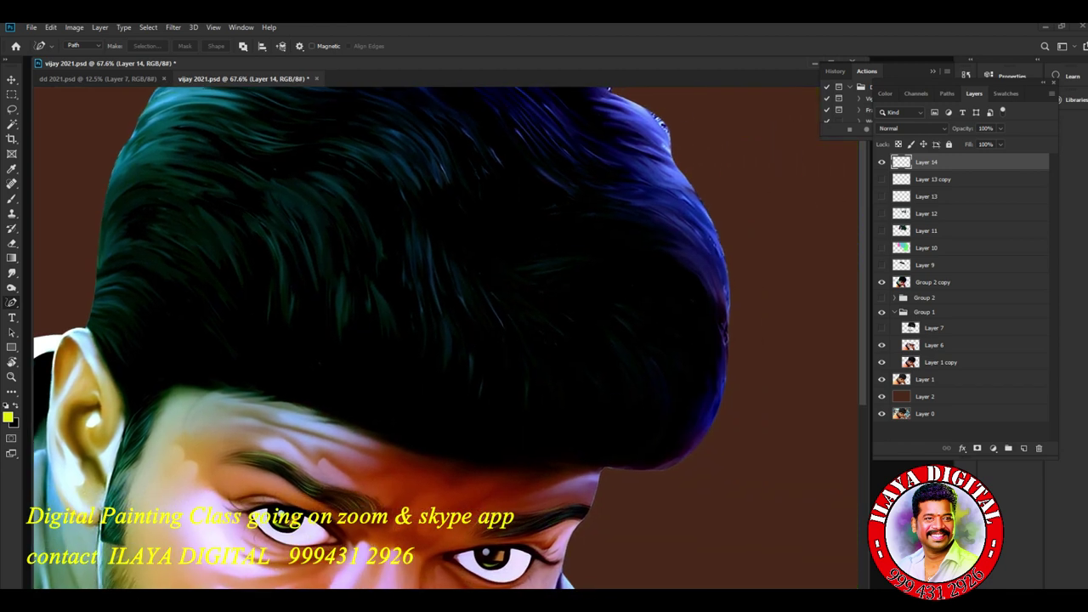
{"action": "scroll", "coordinate": [446, 340], "scroll_direction": "up", "scroll_amount": 2}
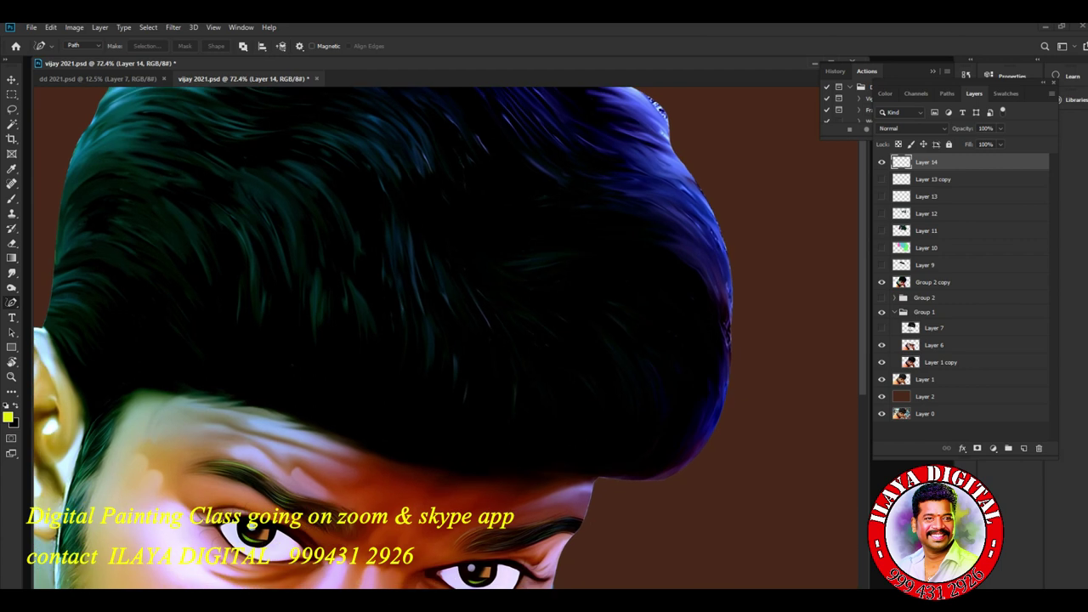
{"action": "left_click_drag", "start_coordinate": [533, 242], "coordinate": [619, 342]}
{"action": "mouse_move", "coordinate": [552, 223]}
{"action": "left_mouse_down"}
{"action": "mouse_move", "coordinate": [606, 243]}
{"action": "mouse_move", "coordinate": [653, 336]}
{"action": "left_mouse_up"}
{"action": "left_click_drag", "start_coordinate": [589, 205], "coordinate": [671, 324]}
{"action": "key", "text": "ctrl+z"}
{"action": "key", "text": "ctrl+z"}
{"action": "key", "text": "ctrl+z"}
Hide Group 2 copy and trace eight short freeform paths along the photo's hair strands above the forehead
{"action": "left_click", "coordinate": [881, 282]}
{"action": "mouse_move", "coordinate": [353, 293]}
{"action": "left_mouse_down"}
{"action": "mouse_move", "coordinate": [364, 398]}
{"action": "mouse_move", "coordinate": [374, 378]}
{"action": "left_mouse_up"}
{"action": "left_click_drag", "start_coordinate": [372, 318], "coordinate": [380, 352]}
{"action": "left_click_drag", "start_coordinate": [396, 265], "coordinate": [412, 374]}
{"action": "left_click_drag", "start_coordinate": [423, 316], "coordinate": [421, 388]}
{"action": "mouse_move", "coordinate": [436, 322]}
{"action": "left_mouse_down"}
{"action": "mouse_move", "coordinate": [433, 394]}
{"action": "mouse_move", "coordinate": [461, 369]}
{"action": "left_mouse_up"}
{"action": "left_click_drag", "start_coordinate": [309, 252], "coordinate": [319, 359]}
{"action": "left_click_drag", "start_coordinate": [321, 297], "coordinate": [336, 349]}
{"action": "left_click_drag", "start_coordinate": [267, 253], "coordinate": [271, 348]}
{"action": "key", "text": "Return"}
{"action": "left_click", "coordinate": [429, 227]}
{"action": "left_click", "coordinate": [415, 238]}
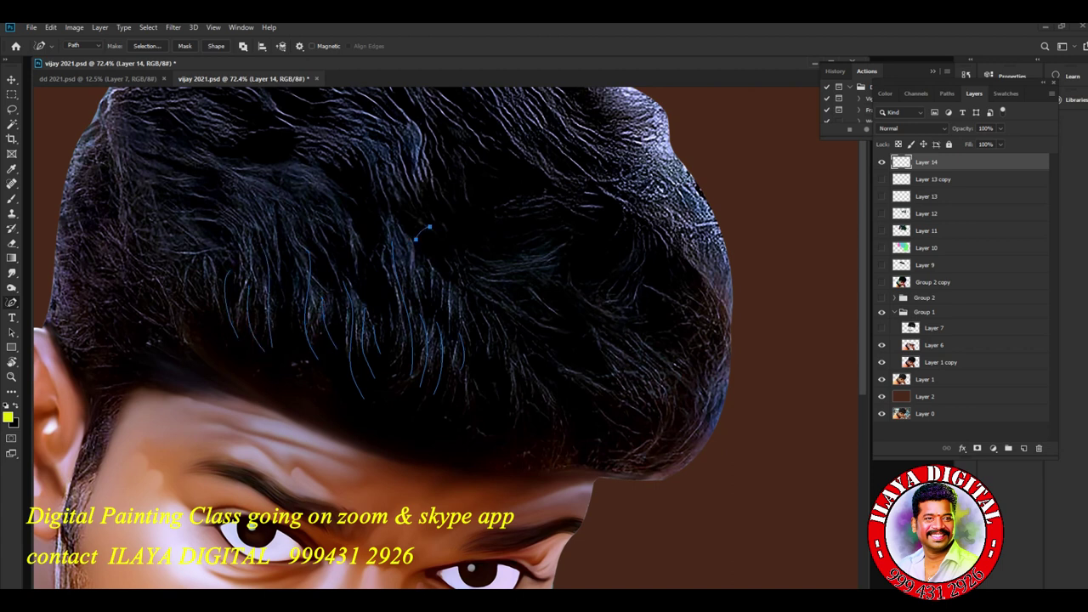
{"action": "key", "text": "ctrl+z"}
Trace more freeform strand paths at the ear end of the fringe and along its middle above the nose
{"action": "left_click_drag", "start_coordinate": [127, 247], "coordinate": [177, 364]}
{"action": "mouse_move", "coordinate": [176, 289]}
{"action": "left_mouse_down"}
{"action": "mouse_move", "coordinate": [207, 358]}
{"action": "mouse_move", "coordinate": [233, 350]}
{"action": "left_mouse_up"}
{"action": "key", "text": "Return"}
{"action": "left_click", "coordinate": [467, 295]}
{"action": "left_click", "coordinate": [482, 351]}
{"action": "left_click_drag", "start_coordinate": [509, 369], "coordinate": [503, 437]}
{"action": "mouse_move", "coordinate": [520, 368]}
{"action": "left_mouse_down"}
{"action": "mouse_move", "coordinate": [539, 436]}
{"action": "mouse_move", "coordinate": [568, 434]}
{"action": "left_mouse_up"}
{"action": "mouse_move", "coordinate": [588, 369]}
{"action": "left_mouse_down"}
{"action": "mouse_move", "coordinate": [604, 449]}
{"action": "mouse_move", "coordinate": [592, 452]}
{"action": "left_mouse_up"}
{"action": "key", "text": "Return"}
Trace curved freeform paths following the rounded hair strands at the far end of the fringe, opposite the ear
{"action": "left_click", "coordinate": [621, 340]}
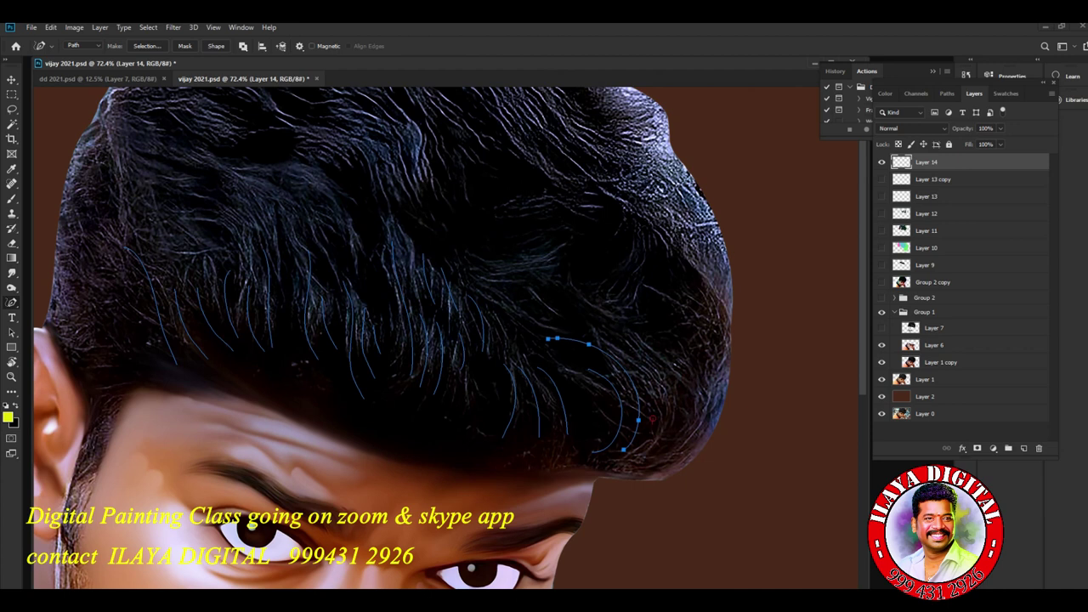
{"action": "left_click", "coordinate": [648, 350]}
{"action": "left_click", "coordinate": [681, 399]}
{"action": "key", "text": "Return"}
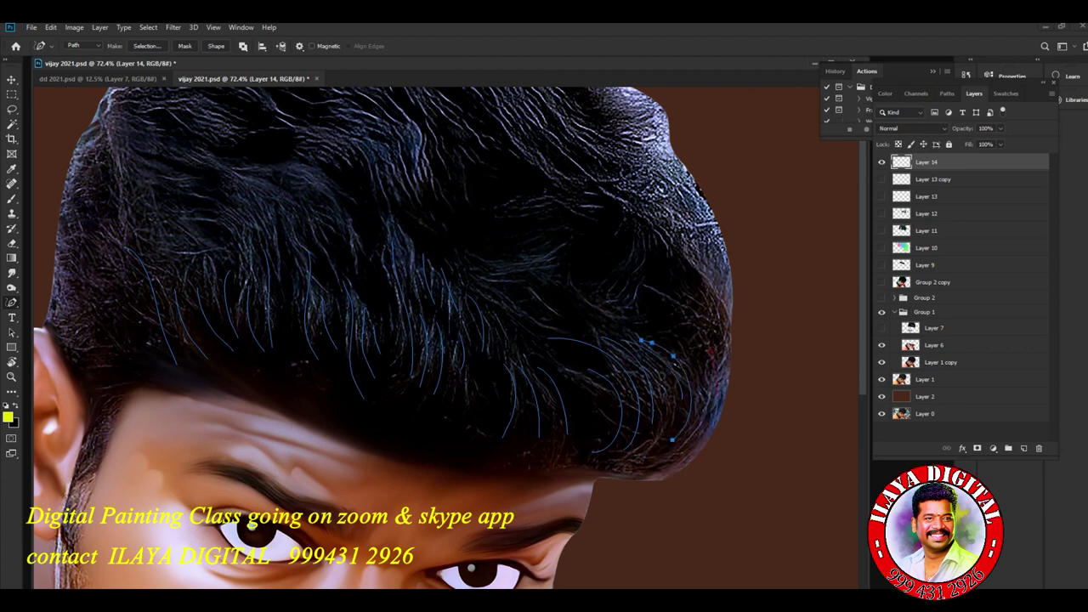
{"action": "left_click", "coordinate": [665, 294]}
{"action": "left_click", "coordinate": [698, 311]}
{"action": "key", "text": "Return"}
Trace several freeform paths along the hair strands on the upper outer side of the head, opposite the ear
{"action": "left_click", "coordinate": [693, 205]}
{"action": "left_click", "coordinate": [625, 165]}
{"action": "left_click", "coordinate": [596, 159]}
{"action": "key", "text": "Return"}
{"action": "left_click", "coordinate": [604, 141]}
{"action": "left_click", "coordinate": [625, 126]}
{"action": "scroll", "coordinate": [602, 231], "scroll_direction": "up", "scroll_amount": 6}
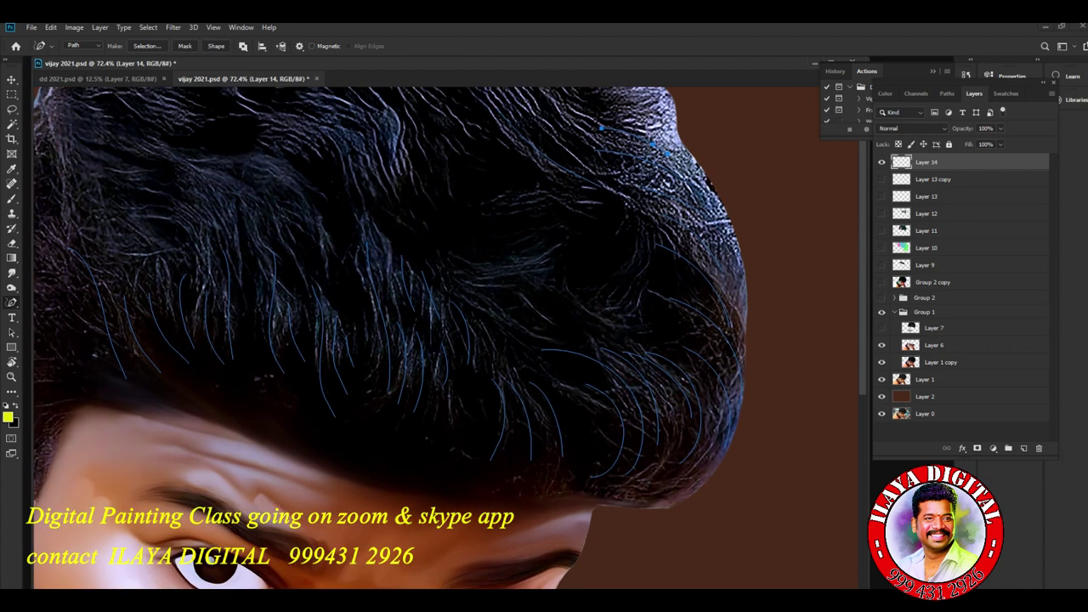
{"action": "left_click_drag", "start_coordinate": [602, 232], "coordinate": [575, 429]}
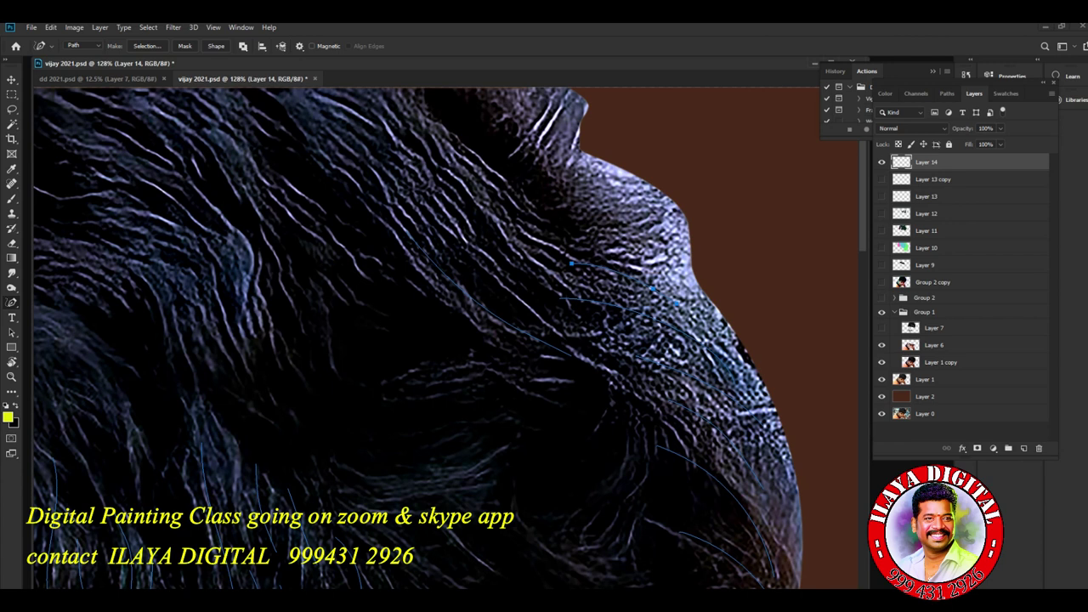
Show Group 2 copy, stroke all strand paths in yellow using the Brush with Simulate Pressure, and clear the paths
{"action": "left_click", "coordinate": [881, 282]}
{"action": "scroll", "coordinate": [624, 340], "scroll_direction": "down", "scroll_amount": 4}
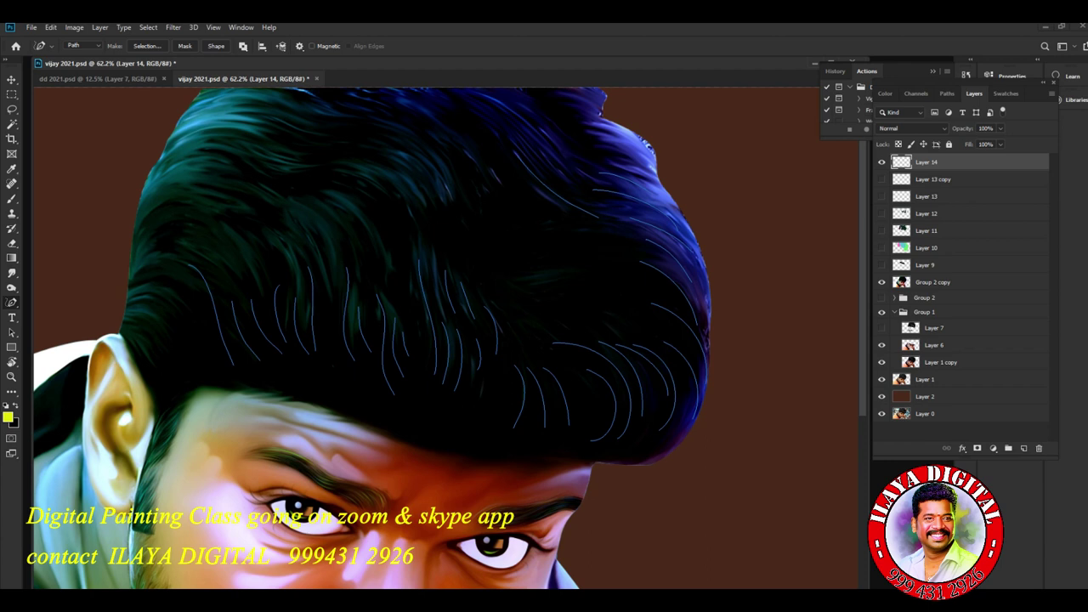
{"action": "right_click", "coordinate": [733, 225]}
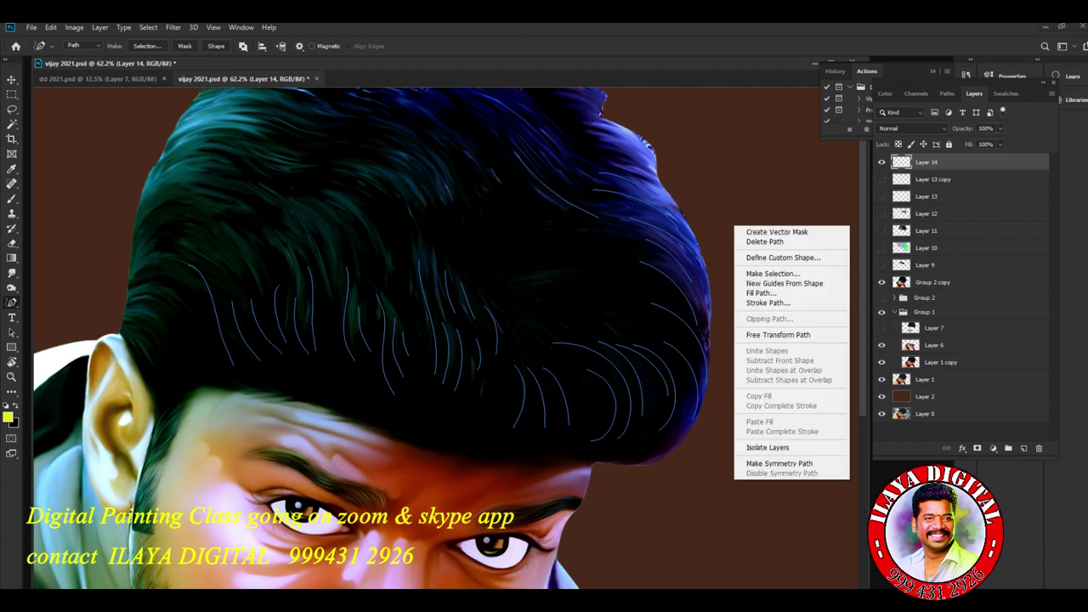
{"action": "left_click", "coordinate": [765, 303]}
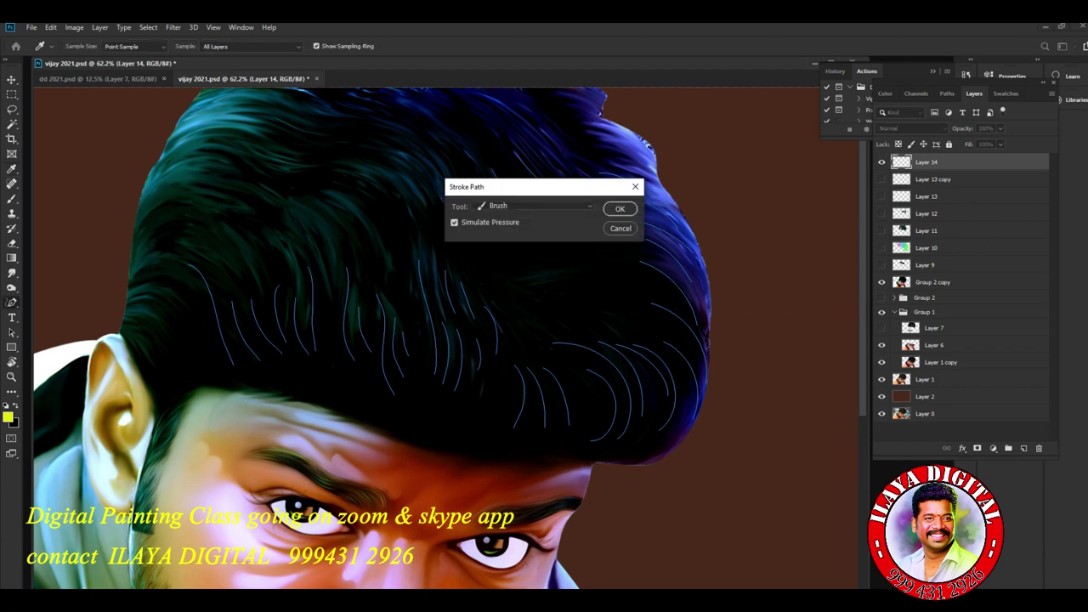
{"action": "key", "text": "Return"}
{"action": "key", "text": "Return"}
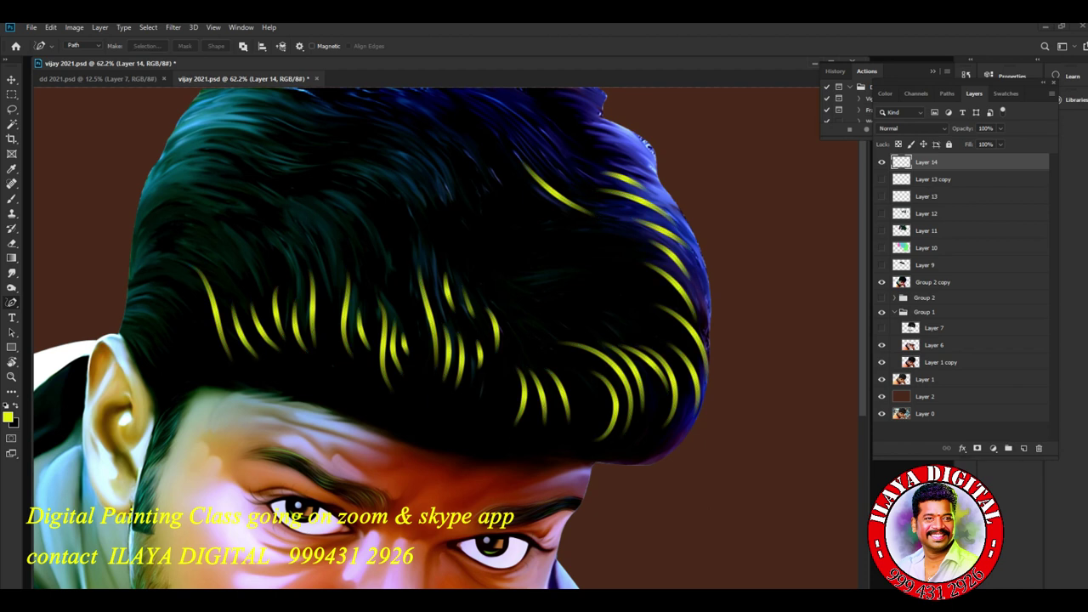
Recolour the yellow strands on Layer 14 to purple with a Hue/Saturation adjustment
{"action": "key", "text": "ctrl+u"}
{"action": "type", "text": "-80"}
{"action": "left_click_drag", "start_coordinate": [792, 284], "coordinate": [774, 285]}
{"action": "left_click", "coordinate": [953, 227]}
{"action": "scroll", "coordinate": [446, 338], "scroll_direction": "down", "scroll_amount": 3}
{"action": "scroll", "coordinate": [630, 174], "scroll_direction": "up", "scroll_amount": 5}
{"action": "scroll", "coordinate": [646, 182], "scroll_direction": "down", "scroll_amount": 3}
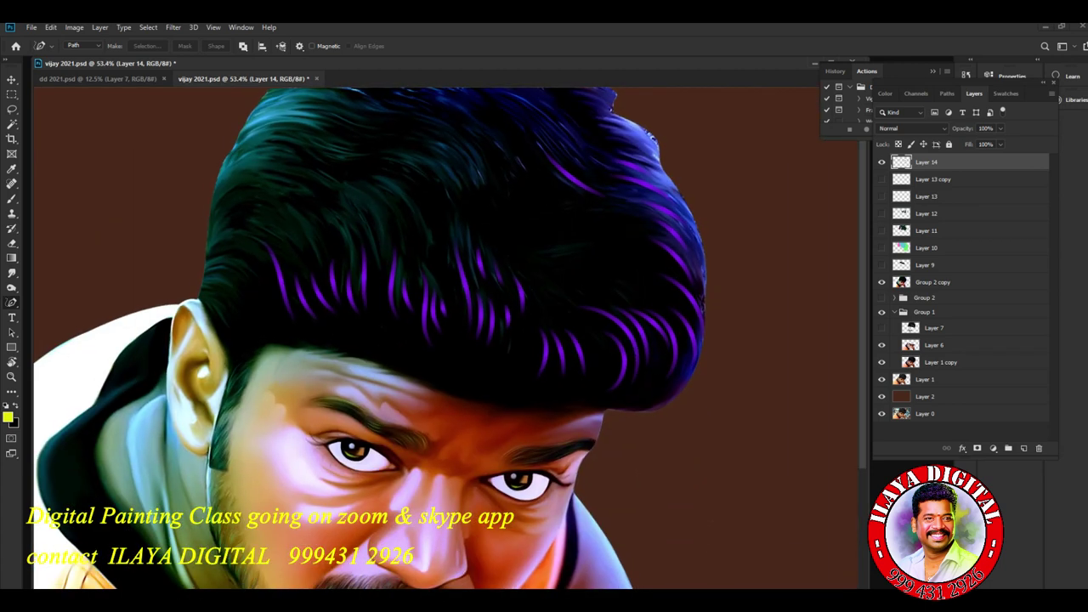
Create a new Layer 15 above Layer 14 and hide Layer 14
{"action": "key", "text": "ctrl+shift+n"}
{"action": "key", "text": "Return"}
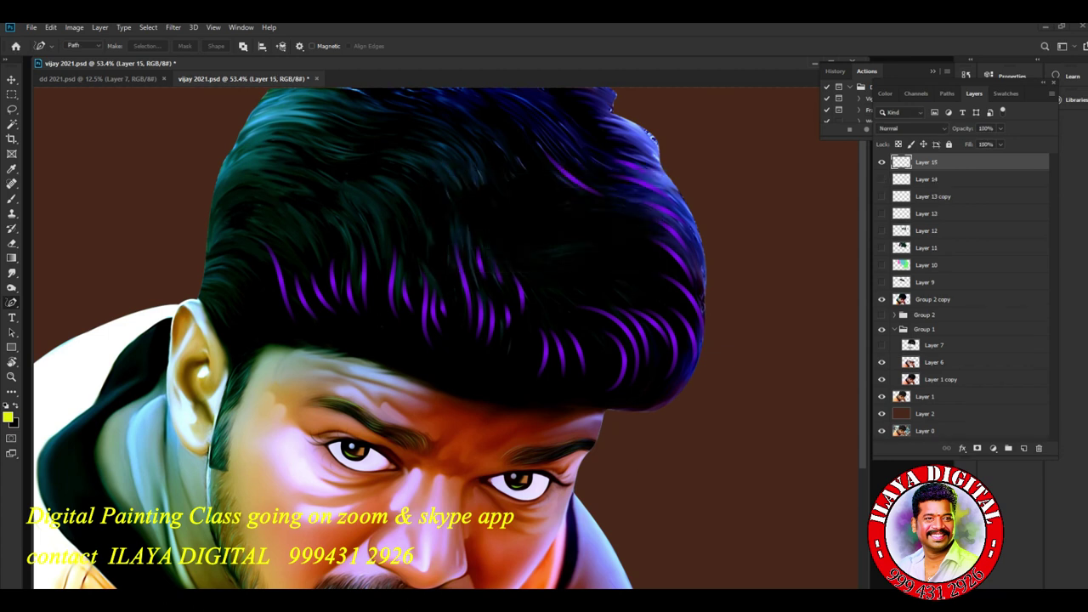
{"action": "left_click", "coordinate": [881, 178]}
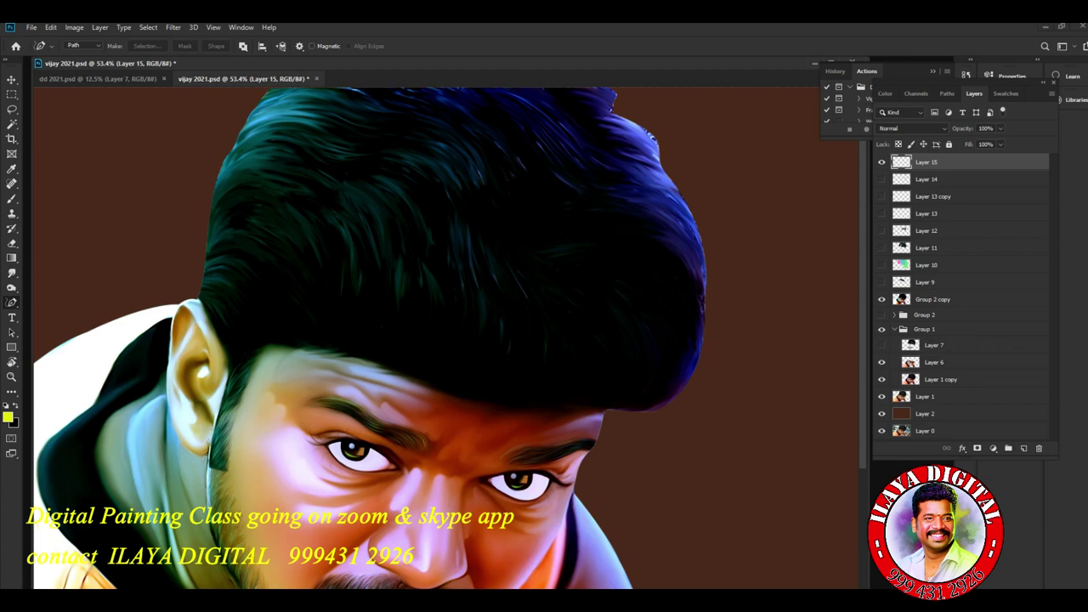
Switch to the Brush tool and load the Oval 45 px preset from the ilaya_baski_ brushes 2021 set
{"action": "key", "text": "b"}
{"action": "right_click", "coordinate": [419, 255]}
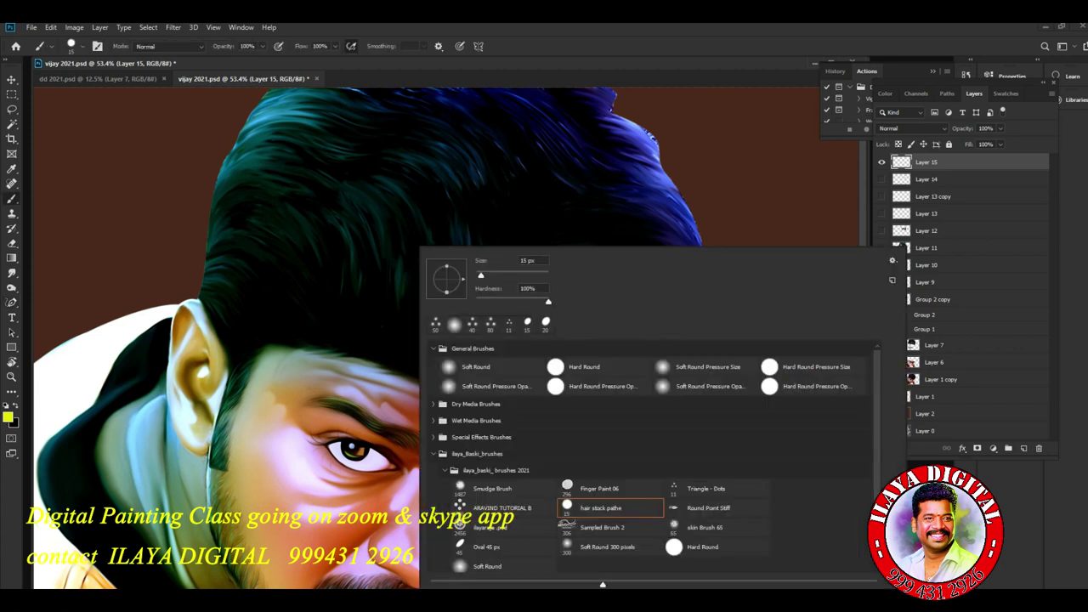
{"action": "left_click", "coordinate": [486, 546]}
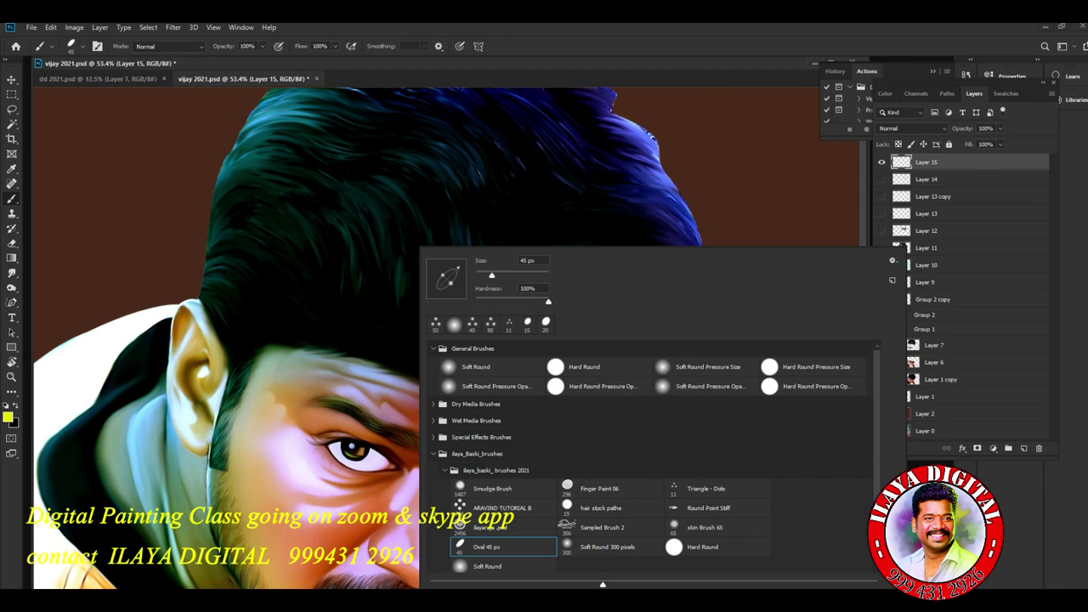
{"action": "left_click", "coordinate": [574, 123]}
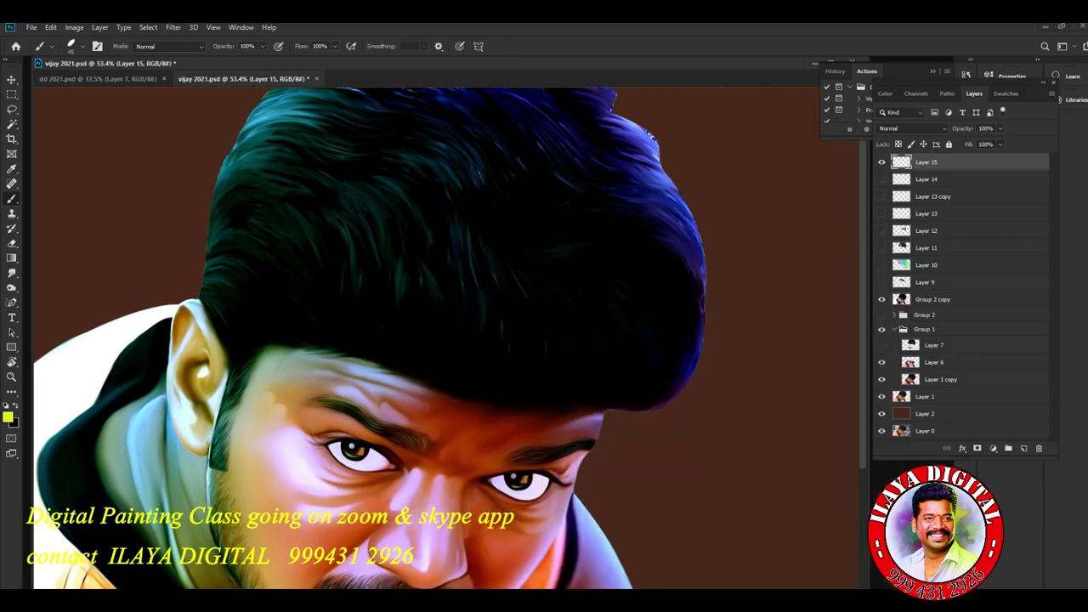
Enable Transfer, Shape Dynamics and Smoothing for the 45 px oval brush and set its hardness to about 84%
{"action": "key", "text": "F5"}
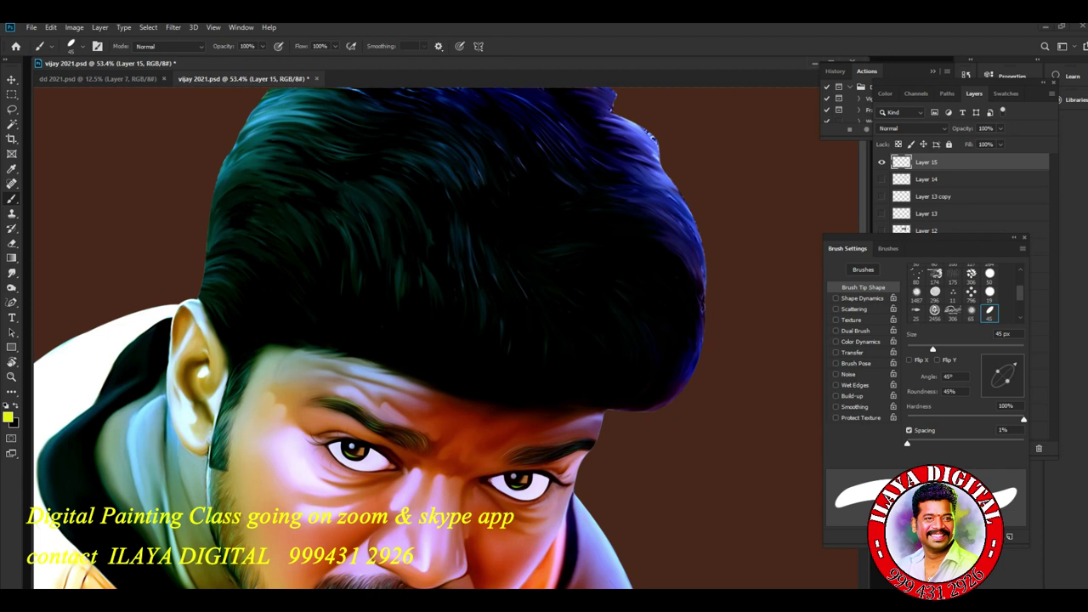
{"action": "left_click", "coordinate": [852, 353]}
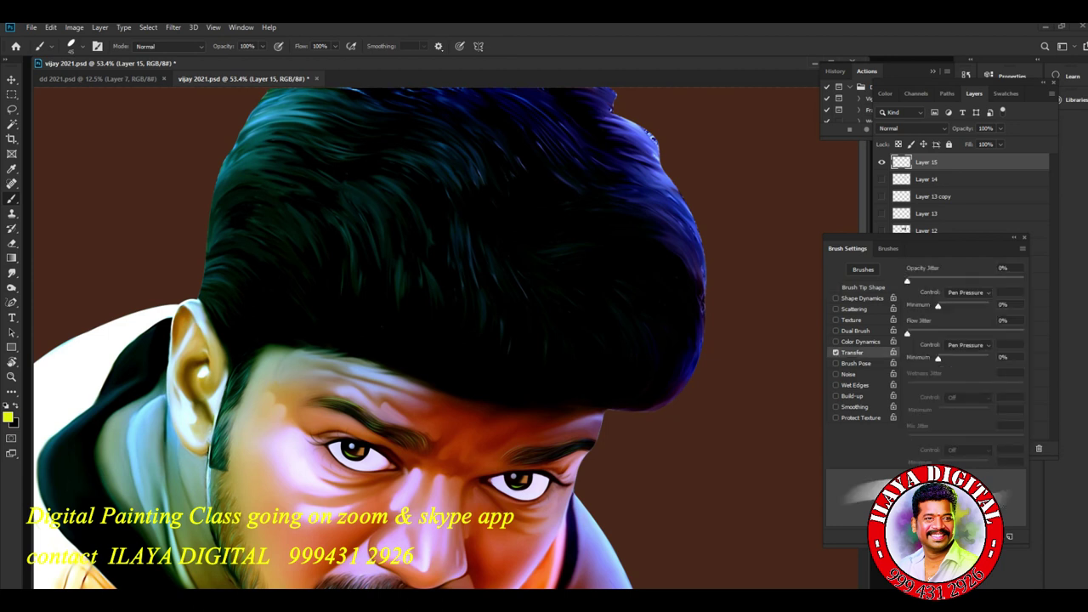
{"action": "left_click", "coordinate": [835, 299]}
{"action": "left_click", "coordinate": [835, 406]}
{"action": "left_click", "coordinate": [862, 287]}
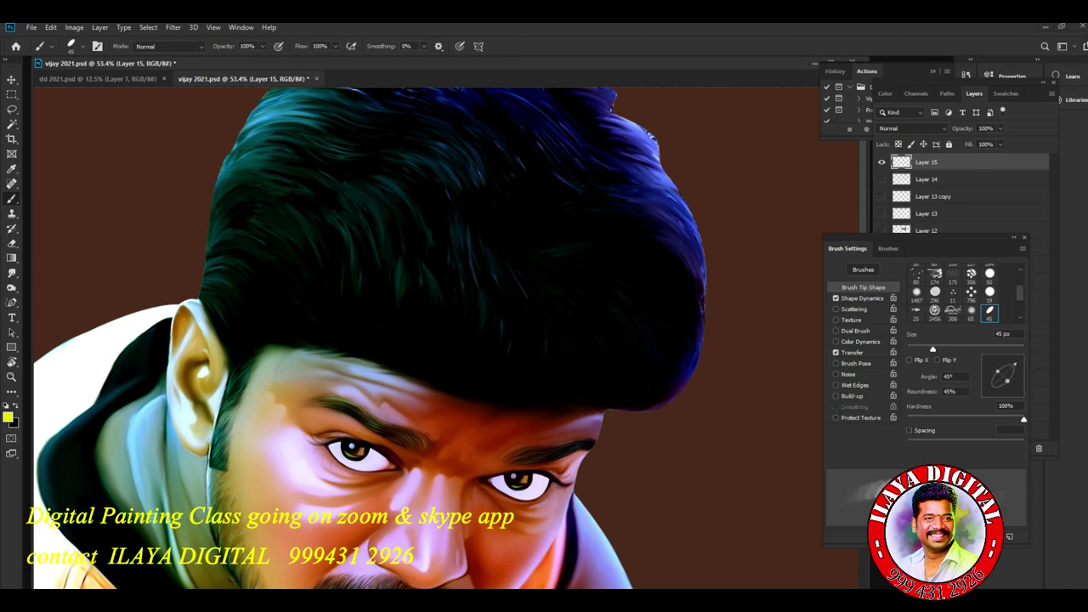
{"action": "mouse_move", "coordinate": [1023, 419]}
{"action": "left_mouse_down"}
{"action": "mouse_move", "coordinate": [967, 419]}
{"action": "mouse_move", "coordinate": [992, 419]}
{"action": "left_mouse_up"}
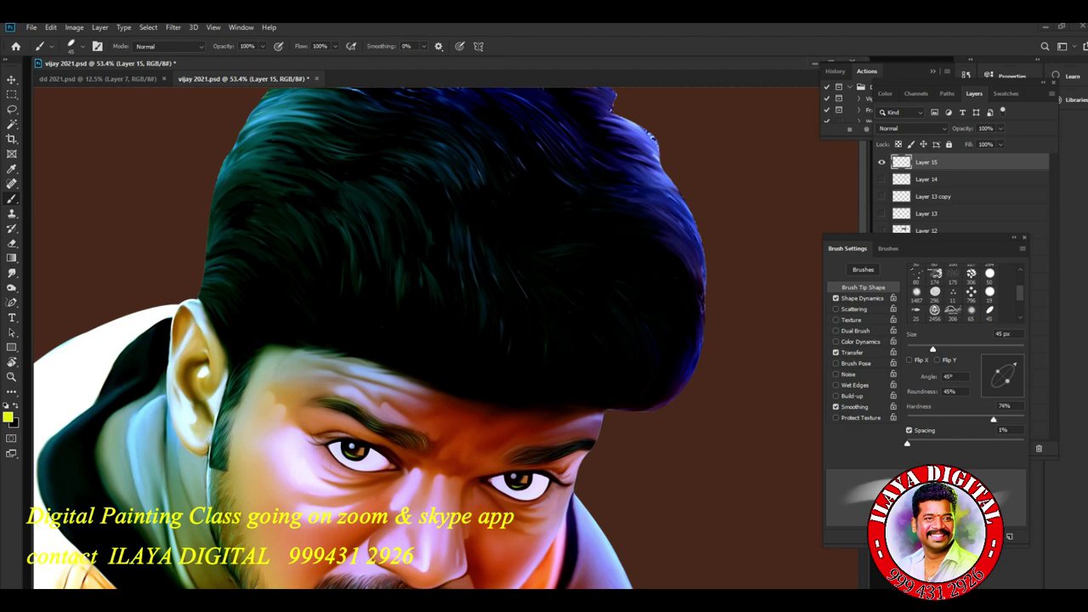
{"action": "left_click_drag", "start_coordinate": [992, 419], "coordinate": [1011, 419]}
{"action": "mouse_move", "coordinate": [1011, 419]}
{"action": "left_mouse_down"}
{"action": "mouse_move", "coordinate": [985, 419]}
{"action": "mouse_move", "coordinate": [1016, 419]}
{"action": "mouse_move", "coordinate": [1005, 419]}
{"action": "left_mouse_up"}
{"action": "key", "text": "F5"}
Set the foreground colour to a muted teal at hue 184°, then return to the Brush tool
{"action": "key", "text": "i"}
{"action": "left_click", "coordinate": [8, 416]}
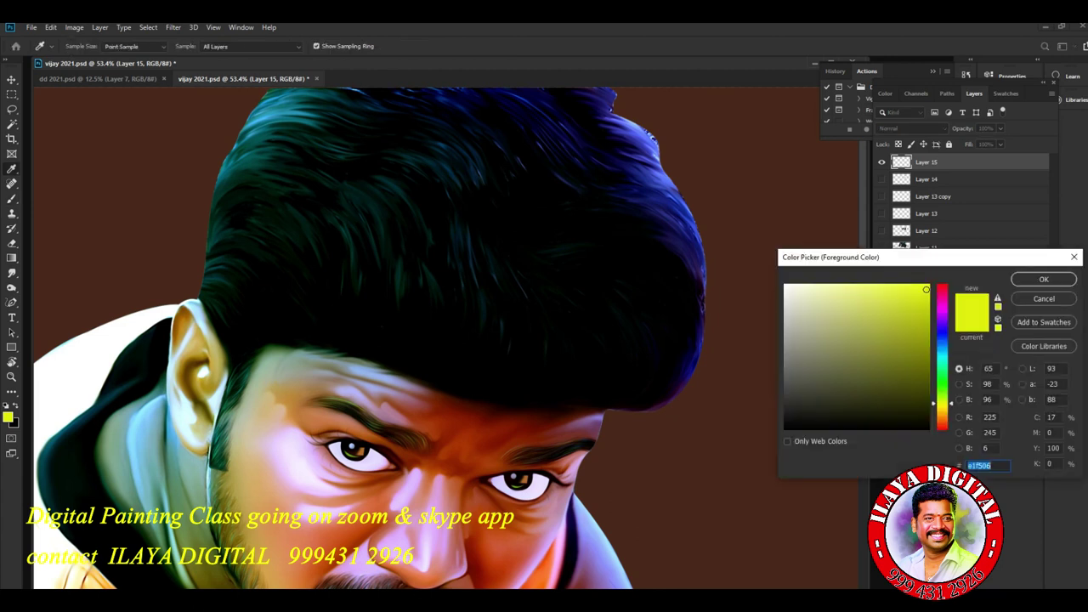
{"action": "type", "text": "06edf5"}
{"action": "left_click", "coordinate": [873, 325]}
{"action": "left_click_drag", "start_coordinate": [942, 356], "coordinate": [943, 364]}
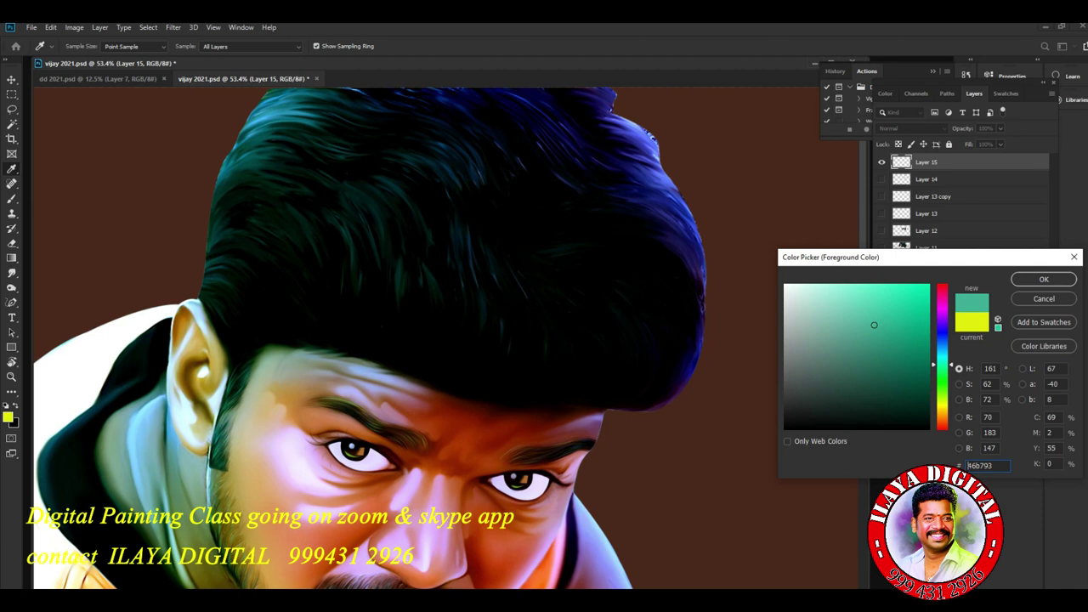
{"action": "left_click_drag", "start_coordinate": [943, 365], "coordinate": [942, 355]}
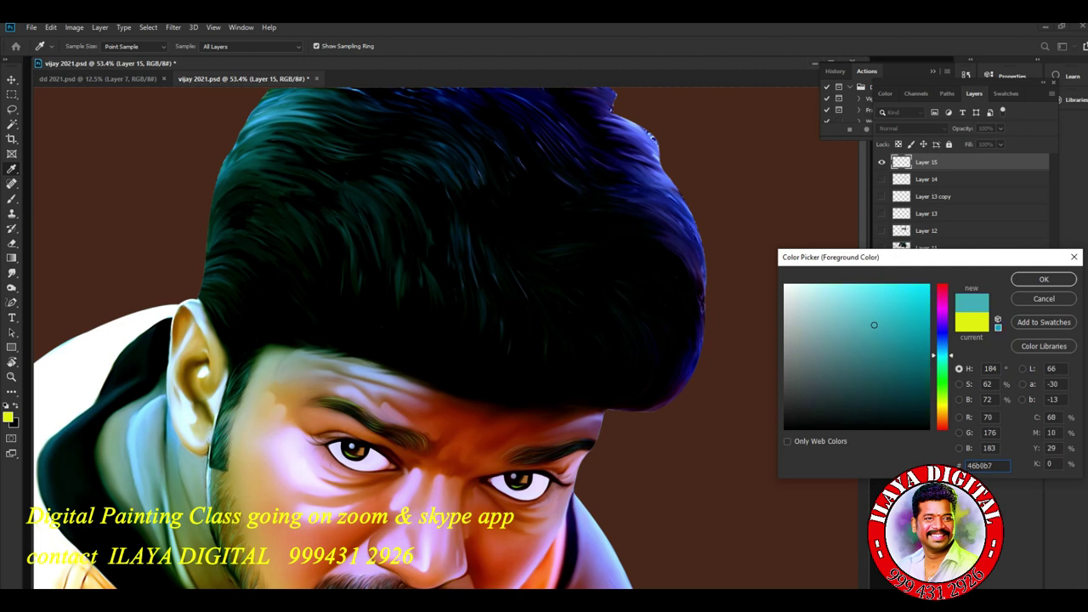
{"action": "key", "text": "Return"}
{"action": "key", "text": "b"}
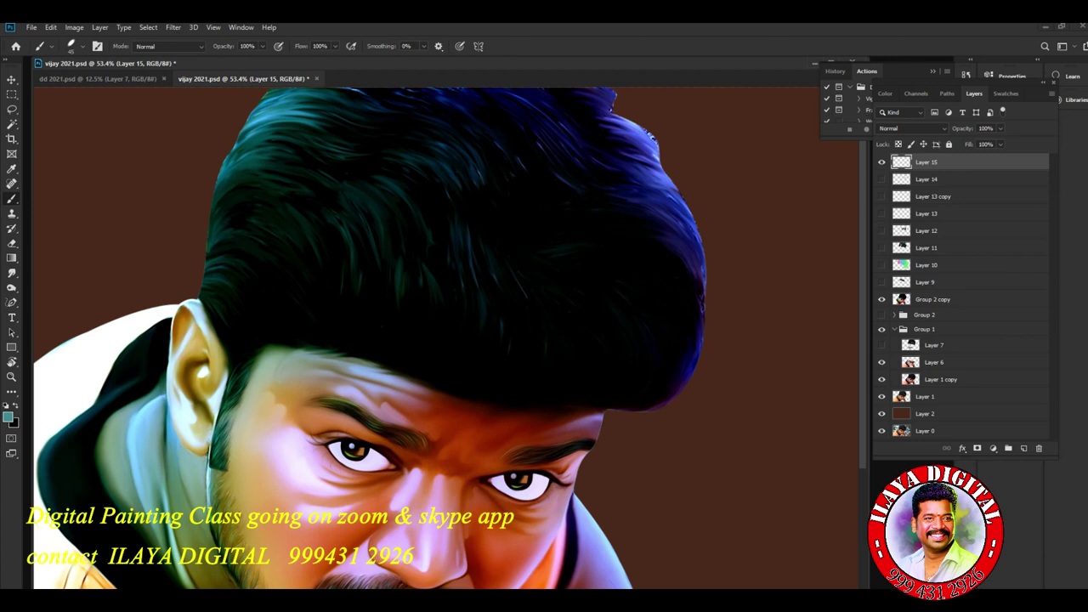
Sample a blue from the hair's outer edge and set the foreground colour to a light lavender for the Brush
{"action": "scroll", "coordinate": [611, 336], "scroll_direction": "up", "scroll_amount": 5}
{"action": "left_click_drag", "start_coordinate": [612, 336], "coordinate": [418, 435]}
{"action": "scroll", "coordinate": [446, 338], "scroll_direction": "up", "scroll_amount": 2}
{"action": "scroll", "coordinate": [449, 338], "scroll_direction": "up", "scroll_amount": 1}
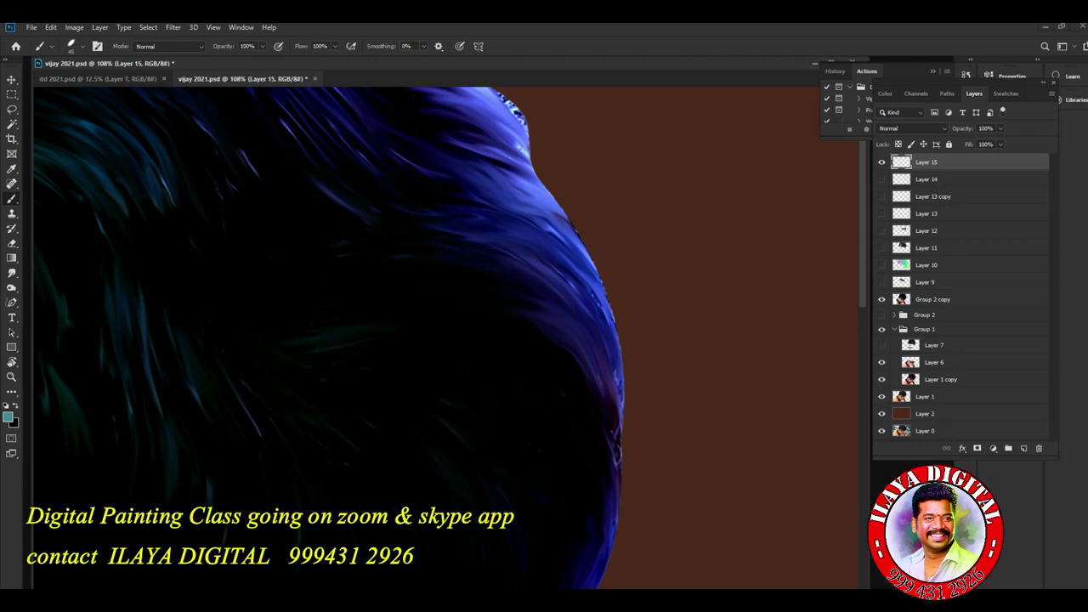
{"action": "left_click", "coordinate": [8, 416]}
{"action": "left_click", "coordinate": [557, 293]}
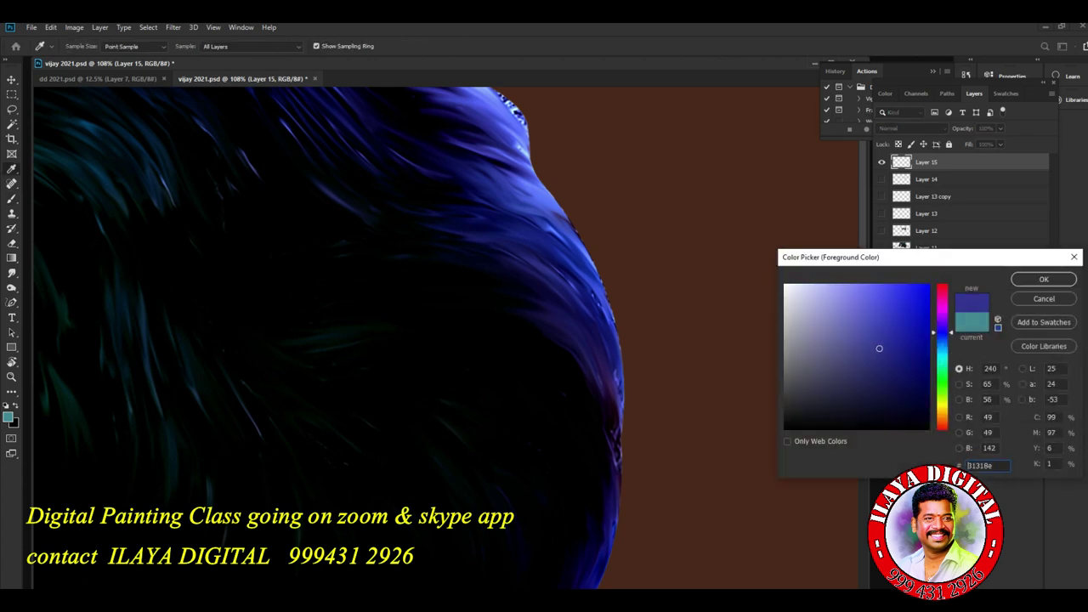
{"action": "left_click", "coordinate": [1043, 279]}
{"action": "key", "text": "b"}
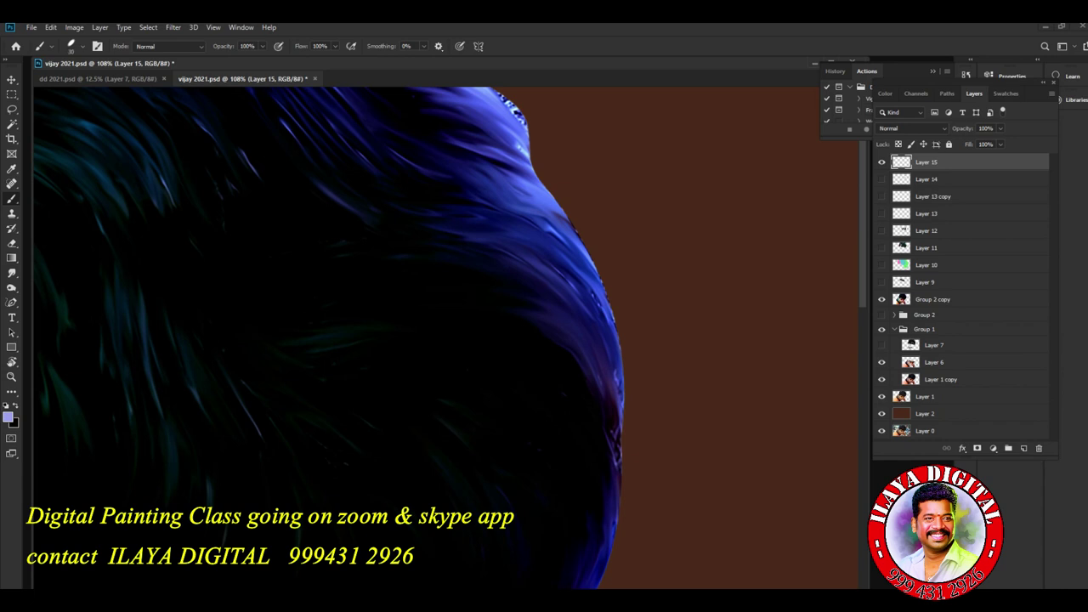
Toggle LNP off and on, and try broad 30 px lavender strands down the blue outer edge and inner curl of the hair
{"action": "key", "text": "ctrl+alt+z"}
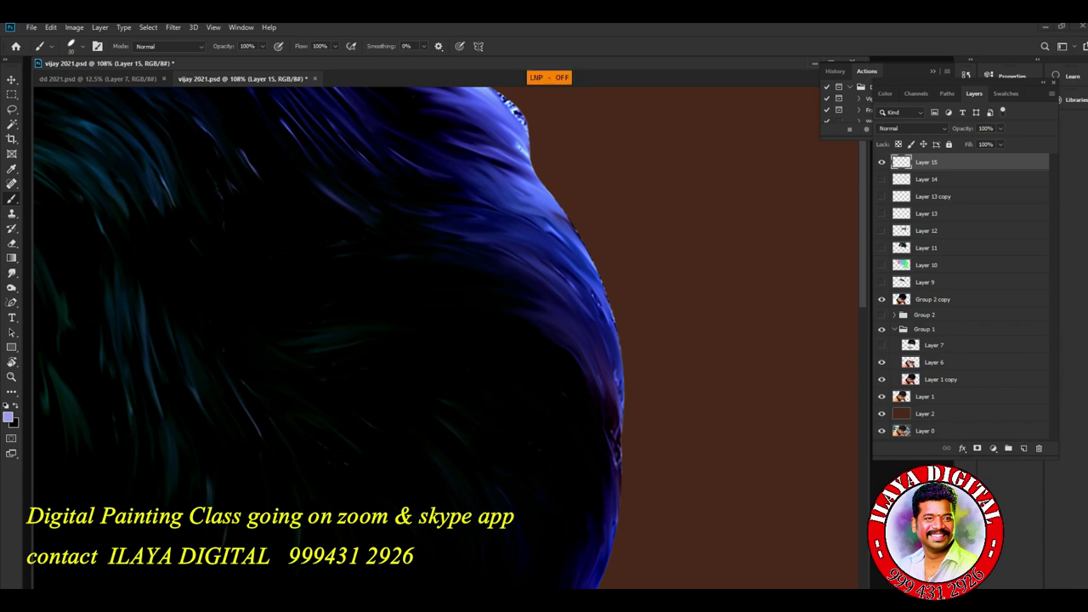
{"action": "key", "text": "ctrl+alt+z"}
{"action": "left_click_drag", "start_coordinate": [543, 340], "coordinate": [541, 294]}
{"action": "mouse_move", "coordinate": [503, 212]}
{"action": "left_mouse_down"}
{"action": "mouse_move", "coordinate": [609, 316]}
{"action": "mouse_move", "coordinate": [611, 403]}
{"action": "left_mouse_up"}
{"action": "left_click_drag", "start_coordinate": [512, 269], "coordinate": [602, 447]}
{"action": "left_click_drag", "start_coordinate": [527, 345], "coordinate": [586, 533]}
{"action": "left_click_drag", "start_coordinate": [537, 566], "coordinate": [298, 344]}
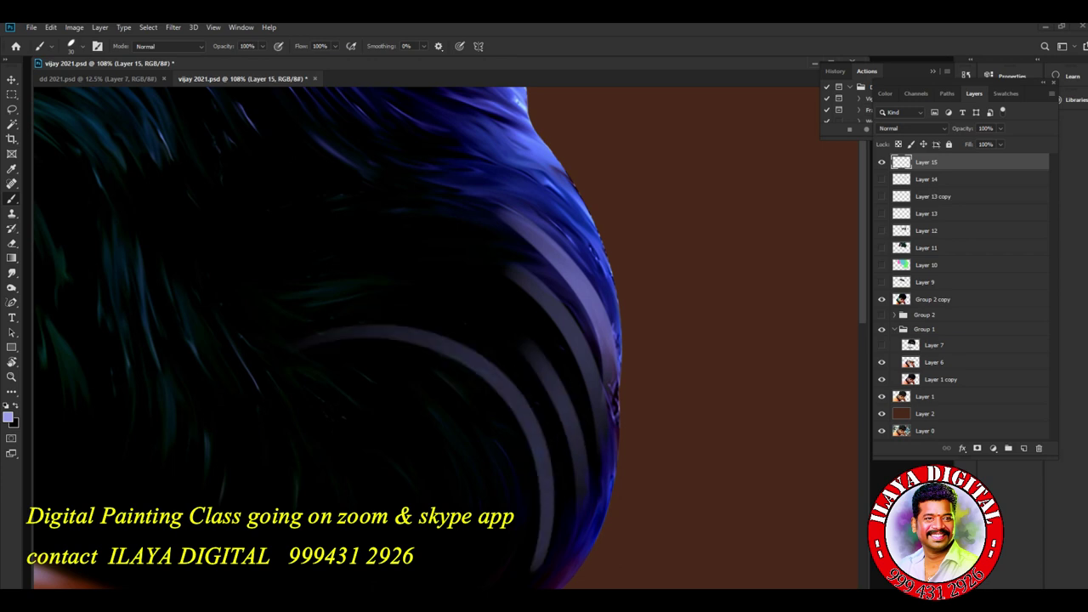
{"action": "left_click_drag", "start_coordinate": [532, 410], "coordinate": [561, 558]}
{"action": "left_click_drag", "start_coordinate": [554, 390], "coordinate": [584, 519]}
{"action": "left_click_drag", "start_coordinate": [567, 349], "coordinate": [592, 466]}
{"action": "left_click_drag", "start_coordinate": [527, 210], "coordinate": [613, 340]}
{"action": "mouse_move", "coordinate": [489, 170]}
{"action": "left_mouse_down"}
{"action": "mouse_move", "coordinate": [574, 237]}
{"action": "mouse_move", "coordinate": [602, 274]}
{"action": "left_mouse_up"}
{"action": "mouse_move", "coordinate": [471, 141]}
{"action": "left_mouse_down"}
{"action": "mouse_move", "coordinate": [565, 201]}
{"action": "mouse_move", "coordinate": [586, 233]}
{"action": "left_mouse_up"}
{"action": "left_click_drag", "start_coordinate": [454, 117], "coordinate": [604, 223]}
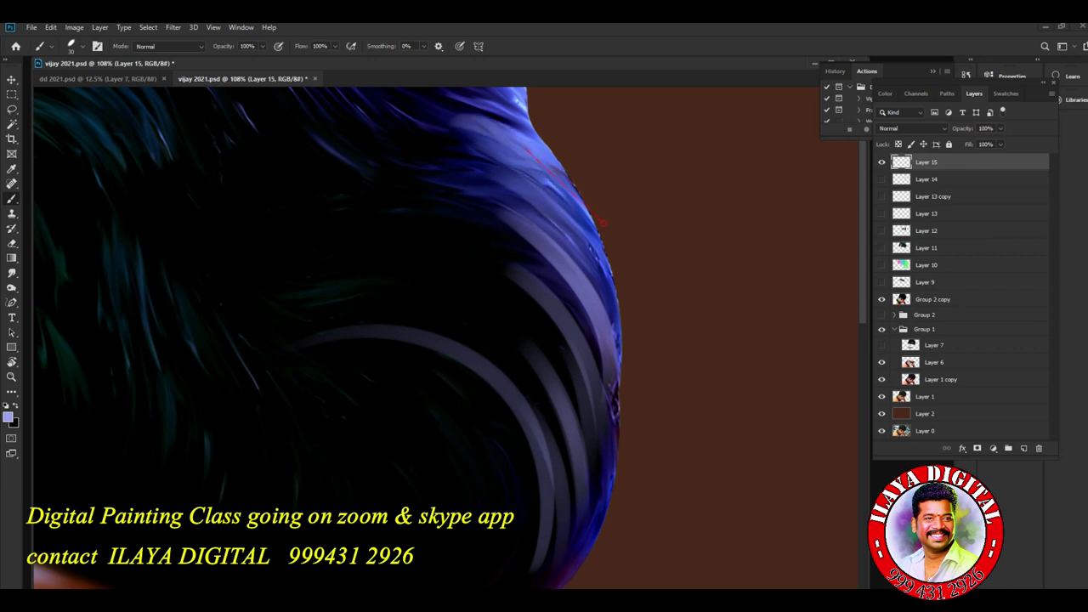
Try curved 30 px lavender strands around the lower curl and outer side of the fringe
{"action": "left_click_drag", "start_coordinate": [520, 408], "coordinate": [597, 195]}
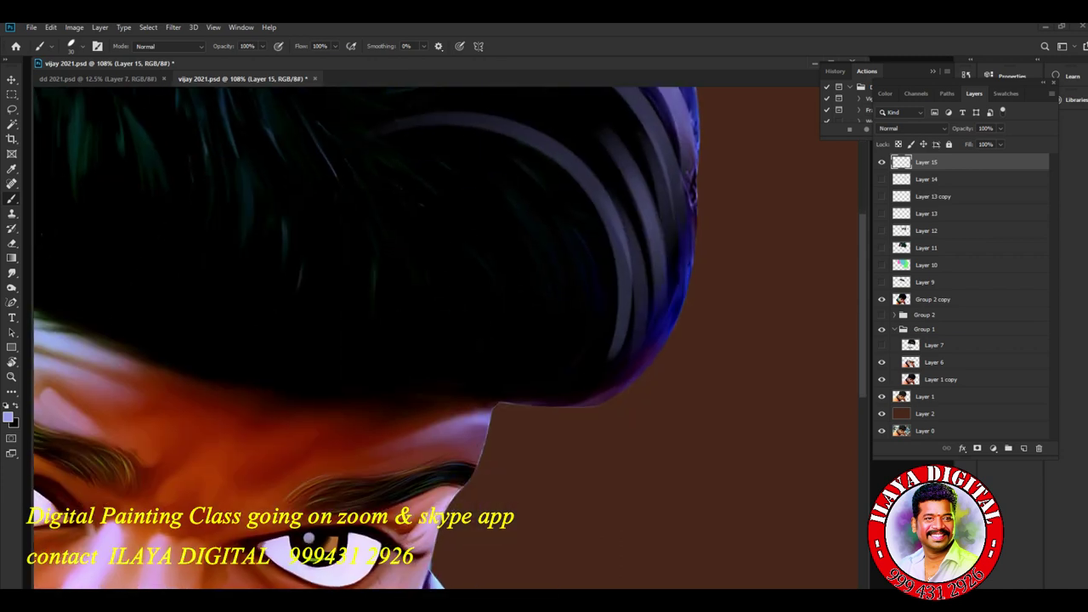
{"action": "left_click_drag", "start_coordinate": [595, 400], "coordinate": [379, 175]}
{"action": "left_click_drag", "start_coordinate": [476, 237], "coordinate": [551, 386]}
{"action": "left_click_drag", "start_coordinate": [523, 225], "coordinate": [576, 325]}
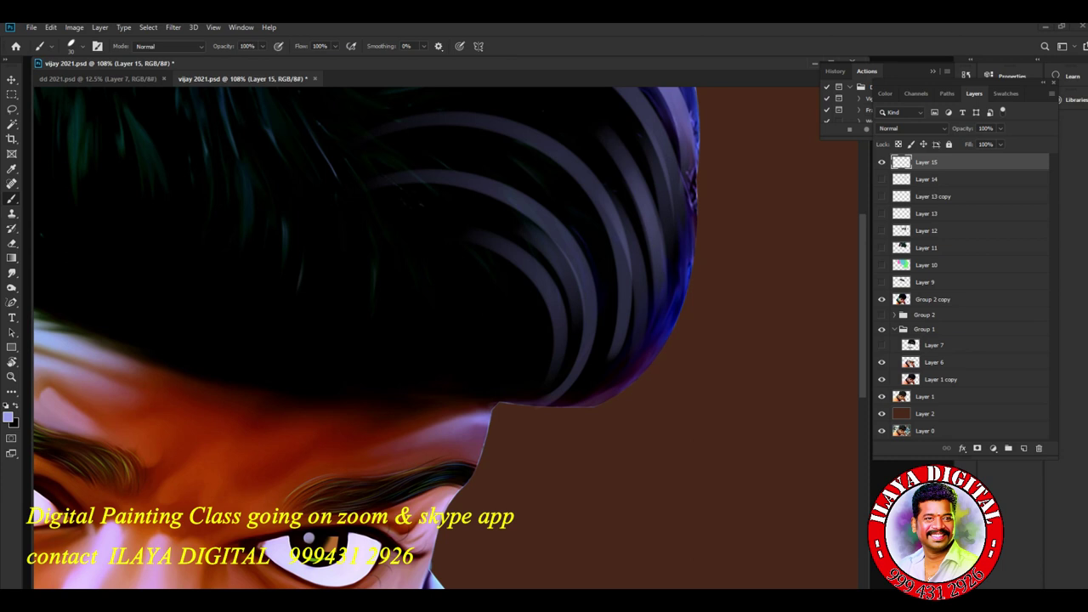
{"action": "left_click_drag", "start_coordinate": [537, 175], "coordinate": [597, 290]}
{"action": "mouse_move", "coordinate": [454, 251]}
{"action": "left_mouse_down"}
{"action": "mouse_move", "coordinate": [485, 262]}
{"action": "mouse_move", "coordinate": [481, 383]}
{"action": "mouse_move", "coordinate": [510, 292]}
{"action": "left_mouse_up"}
{"action": "left_click_drag", "start_coordinate": [531, 387], "coordinate": [536, 310]}
{"action": "mouse_move", "coordinate": [567, 411]}
{"action": "left_mouse_down"}
{"action": "mouse_move", "coordinate": [683, 291]}
{"action": "mouse_move", "coordinate": [556, 114]}
{"action": "left_mouse_up"}
{"action": "mouse_move", "coordinate": [633, 223]}
{"action": "left_mouse_down"}
{"action": "mouse_move", "coordinate": [634, 261]}
{"action": "mouse_move", "coordinate": [579, 457]}
{"action": "left_mouse_up"}
{"action": "left_click_drag", "start_coordinate": [478, 136], "coordinate": [633, 290]}
{"action": "left_click_drag", "start_coordinate": [511, 198], "coordinate": [643, 371]}
{"action": "mouse_move", "coordinate": [600, 241]}
{"action": "left_mouse_down"}
{"action": "mouse_move", "coordinate": [660, 371]}
{"action": "mouse_move", "coordinate": [656, 487]}
{"action": "left_mouse_up"}
Try three short strands above the forehead, then select all and clear every stroke from Layer 15
{"action": "scroll", "coordinate": [442, 340], "scroll_direction": "down", "scroll_amount": 3}
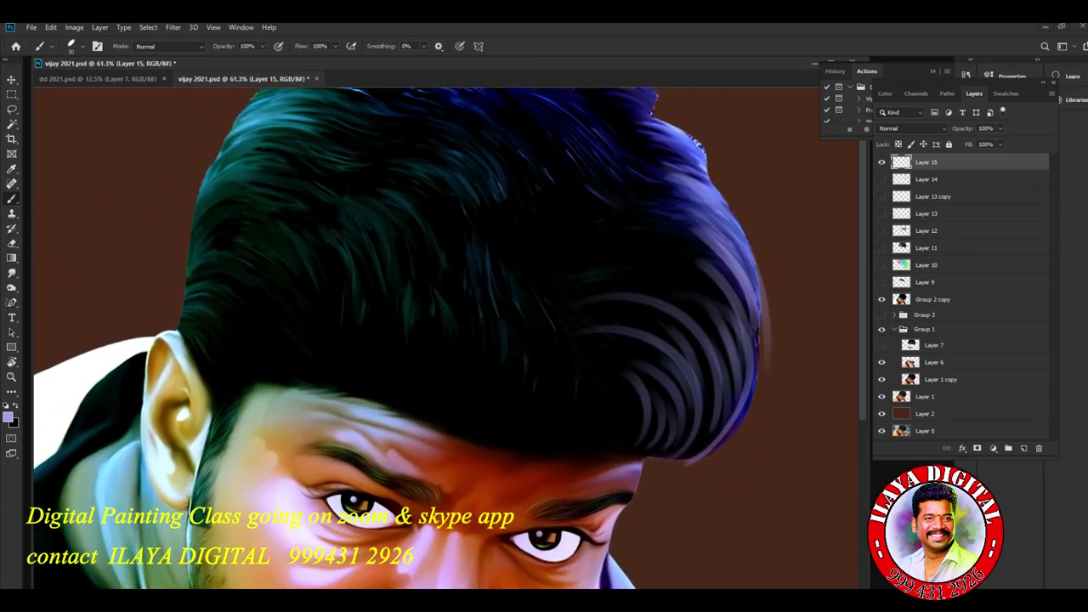
{"action": "left_click_drag", "start_coordinate": [408, 292], "coordinate": [425, 410]}
{"action": "mouse_move", "coordinate": [418, 354]}
{"action": "left_mouse_down"}
{"action": "mouse_move", "coordinate": [437, 412]}
{"action": "mouse_move", "coordinate": [448, 416]}
{"action": "left_mouse_up"}
{"action": "left_click_drag", "start_coordinate": [451, 376], "coordinate": [471, 416]}
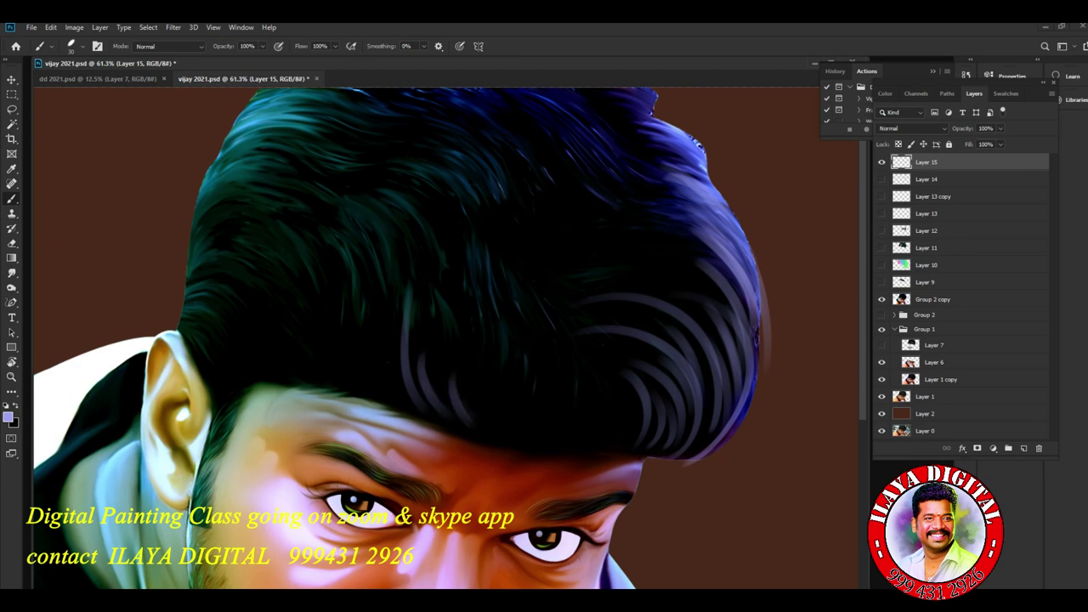
{"action": "key", "text": "ctrl+a"}
{"action": "key", "text": "Delete"}
Reduce the oval brush size to 15 px and check it in the brush settings
{"action": "key", "text": "bracketleft"}
{"action": "key", "text": "bracketleft"}
{"action": "key", "text": "bracketleft"}
{"action": "key", "text": "F5"}
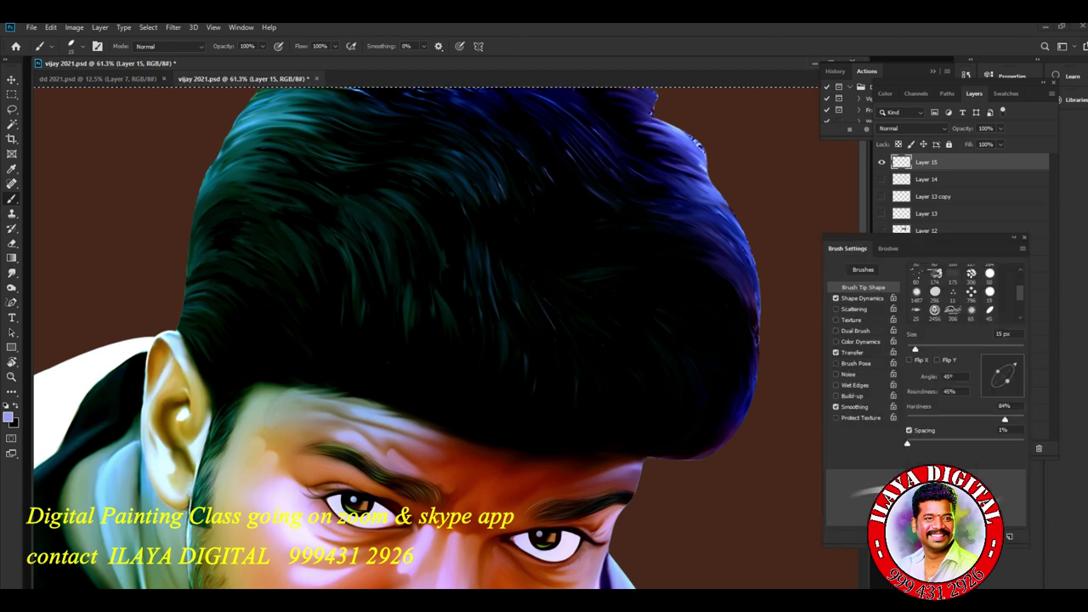
{"action": "key", "text": "F5"}
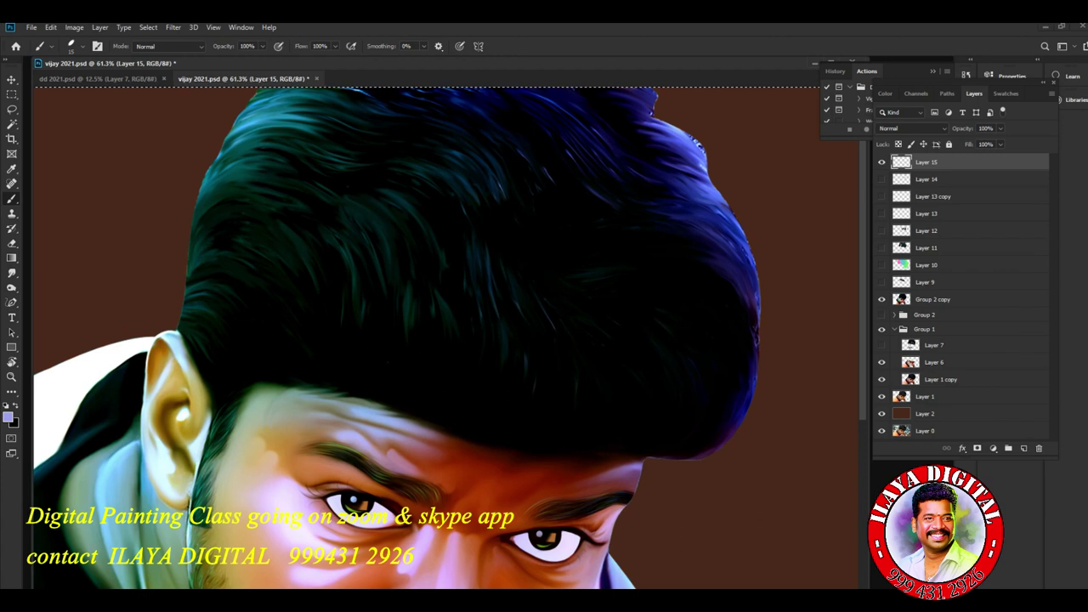
Paint fine tapered lavender strands down the blue outer edge of the lower hair curl, undoing the first attempt
{"action": "scroll", "coordinate": [548, 389], "scroll_direction": "up", "scroll_amount": 6}
{"action": "left_click_drag", "start_coordinate": [731, 340], "coordinate": [331, 387]}
{"action": "left_click_drag", "start_coordinate": [479, 189], "coordinate": [544, 348]}
{"action": "key", "text": "ctrl+z"}
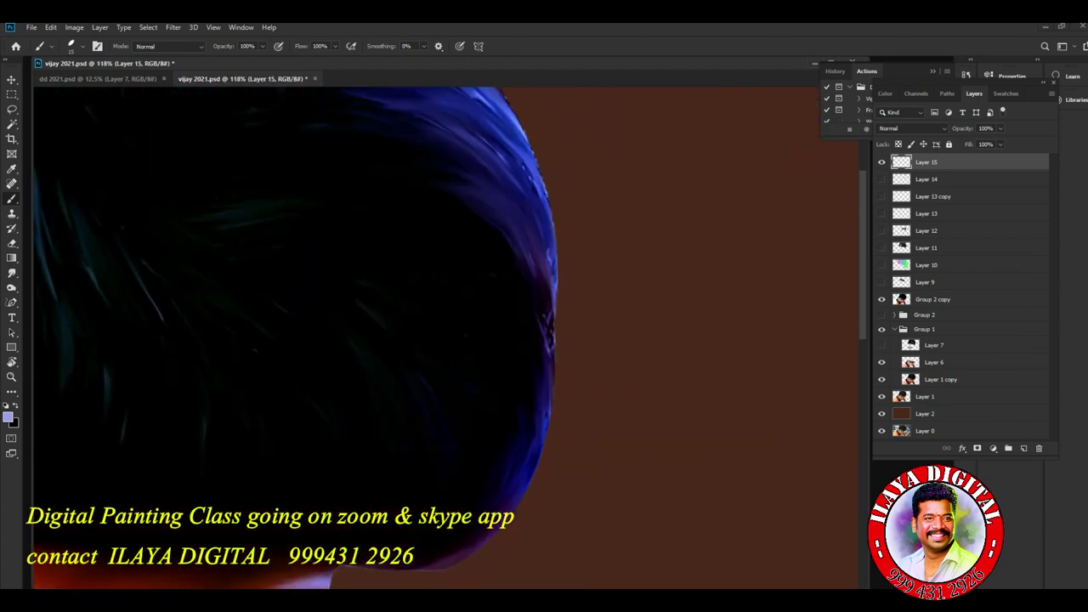
{"action": "left_click_drag", "start_coordinate": [510, 296], "coordinate": [534, 442]}
{"action": "left_click_drag", "start_coordinate": [517, 297], "coordinate": [534, 444]}
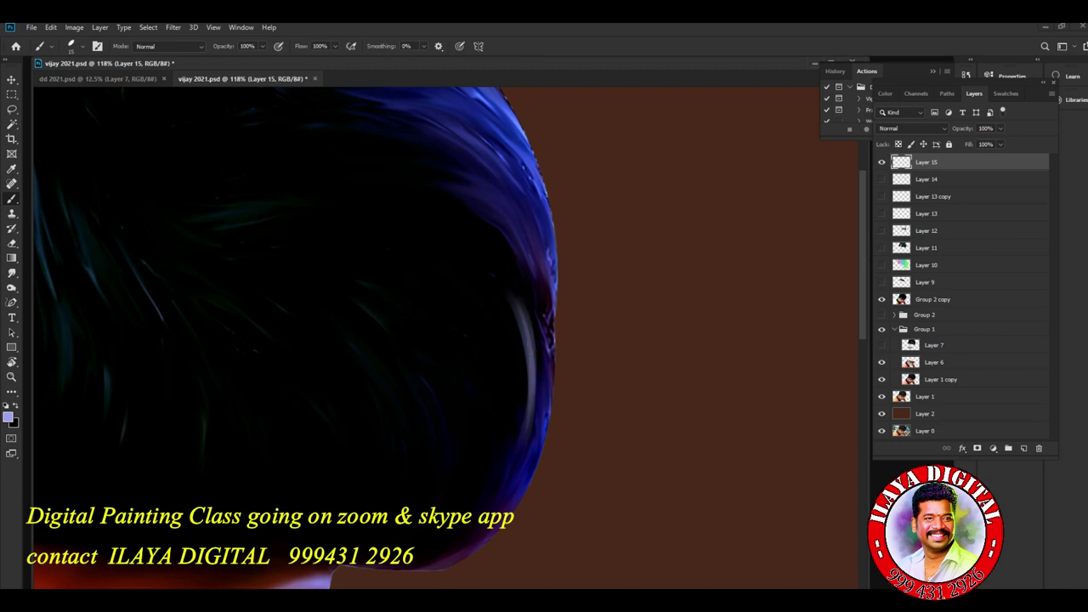
{"action": "left_click_drag", "start_coordinate": [532, 309], "coordinate": [543, 435]}
{"action": "mouse_move", "coordinate": [522, 275]}
{"action": "left_mouse_down"}
{"action": "mouse_move", "coordinate": [549, 384]}
{"action": "mouse_move", "coordinate": [503, 485]}
{"action": "left_mouse_up"}
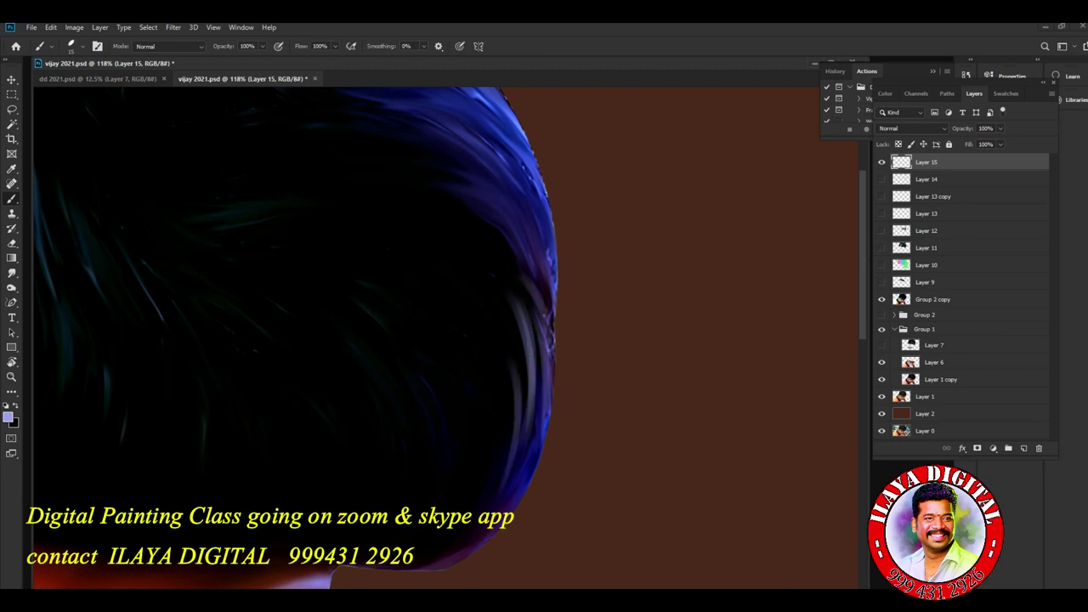
{"action": "left_click_drag", "start_coordinate": [510, 385], "coordinate": [486, 515]}
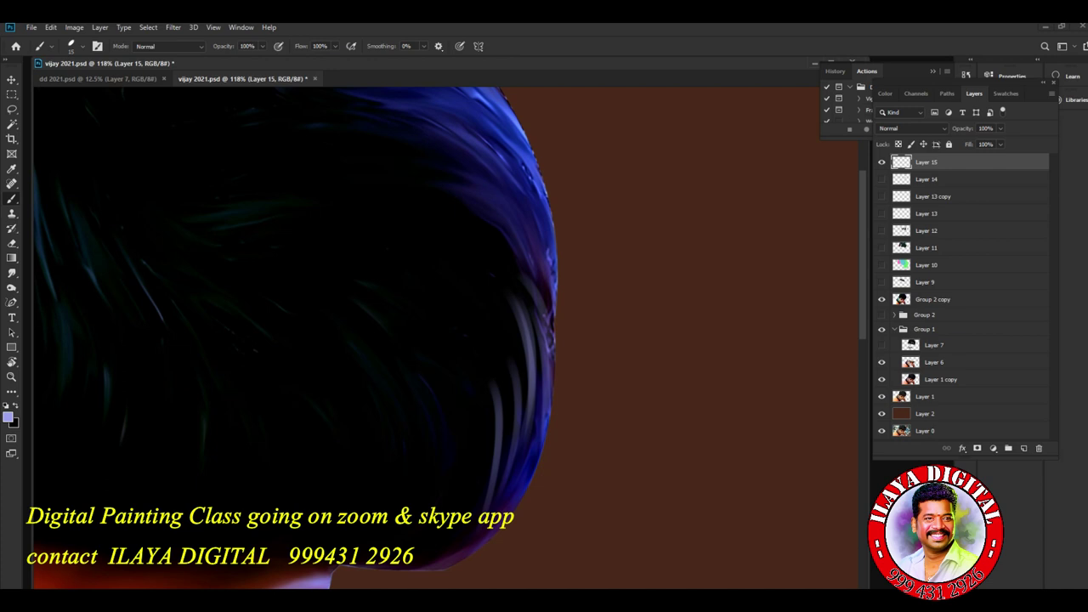
Paint long lavender strands following the blue hair flow on the upper outer side of the curl
{"action": "left_click_drag", "start_coordinate": [476, 238], "coordinate": [475, 456]}
{"action": "left_click_drag", "start_coordinate": [323, 303], "coordinate": [517, 423]}
{"action": "mouse_move", "coordinate": [402, 322]}
{"action": "left_mouse_down"}
{"action": "mouse_move", "coordinate": [502, 389]}
{"action": "mouse_move", "coordinate": [505, 380]}
{"action": "left_mouse_up"}
{"action": "mouse_move", "coordinate": [432, 300]}
{"action": "left_mouse_down"}
{"action": "mouse_move", "coordinate": [517, 378]}
{"action": "mouse_move", "coordinate": [499, 363]}
{"action": "left_mouse_up"}
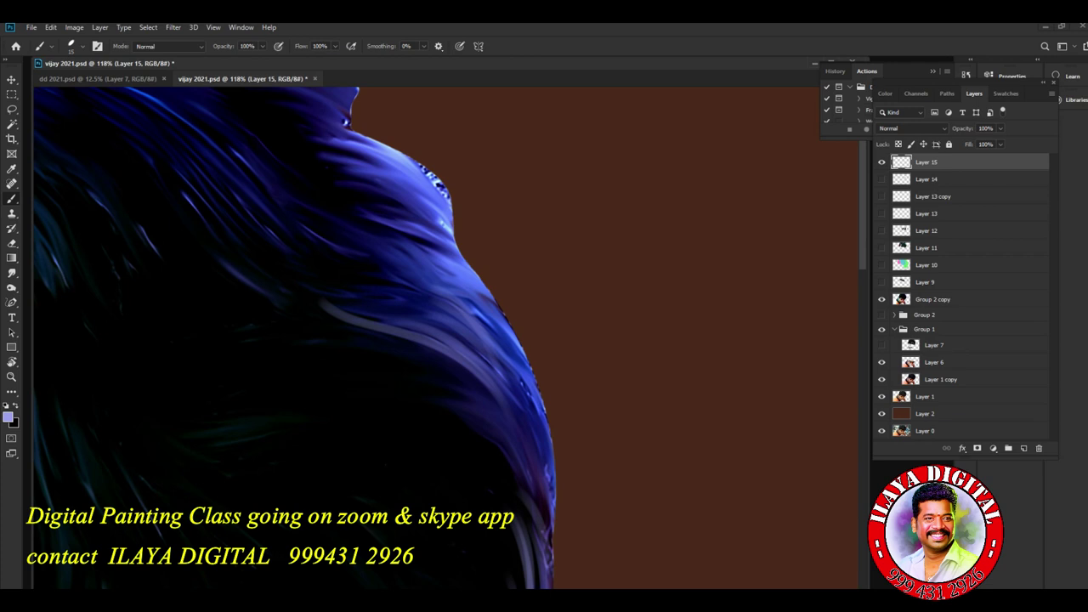
Reselect the Oval brush at 15 px with 100% hardness and turn off its Smoothing option
{"action": "right_click", "coordinate": [511, 382]}
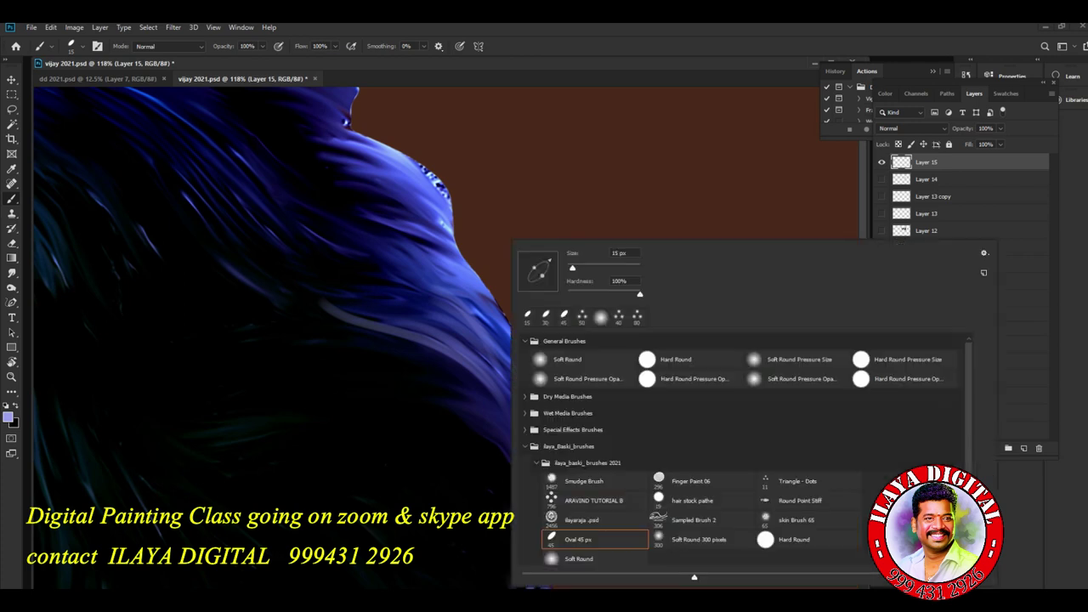
{"action": "key", "text": "Escape"}
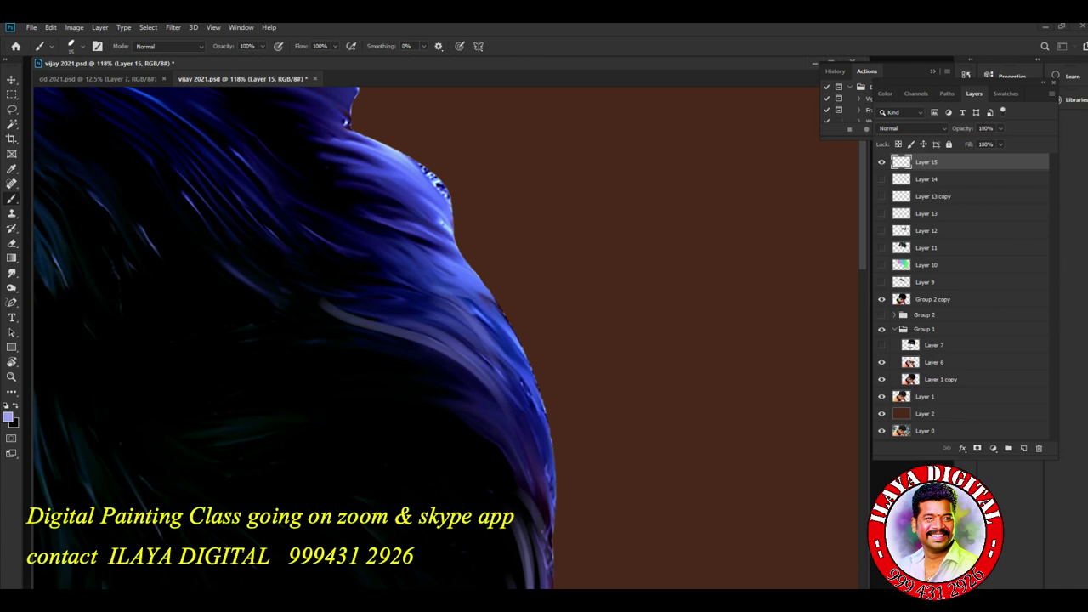
{"action": "key", "text": "F5"}
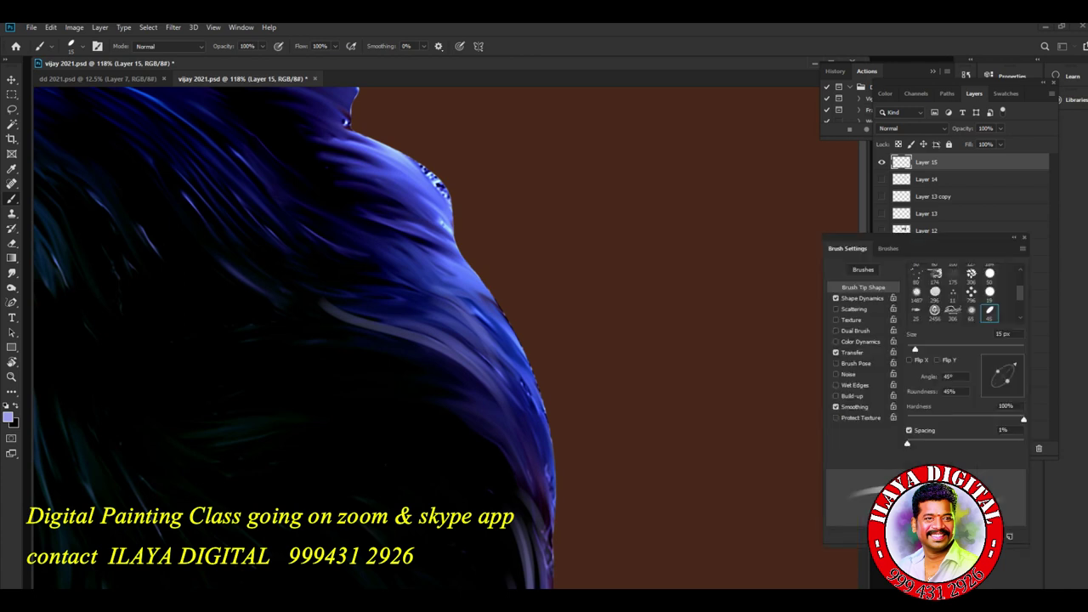
{"action": "left_click", "coordinate": [835, 407]}
{"action": "key", "text": "F5"}
Paint curved lavender strands in the hair above the ear and long ones sweeping down toward the forehead
{"action": "left_click_drag", "start_coordinate": [502, 476], "coordinate": [593, 236]}
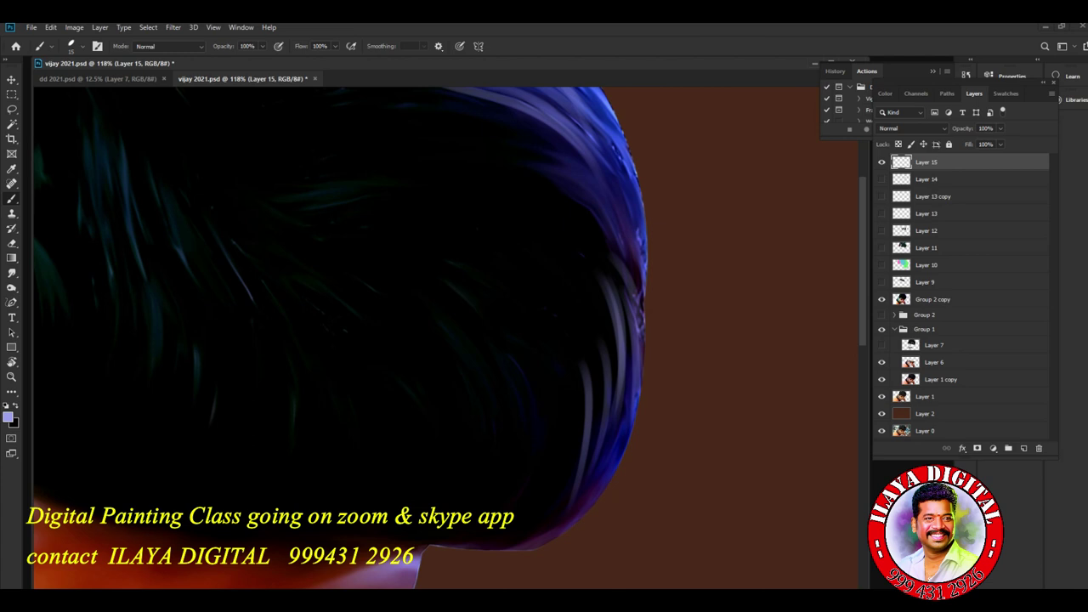
{"action": "left_click_drag", "start_coordinate": [255, 340], "coordinate": [646, 357]}
{"action": "left_click_drag", "start_coordinate": [340, 332], "coordinate": [661, 408]}
{"action": "mouse_move", "coordinate": [274, 371]}
{"action": "left_mouse_down"}
{"action": "mouse_move", "coordinate": [313, 371]}
{"action": "mouse_move", "coordinate": [350, 416]}
{"action": "mouse_move", "coordinate": [378, 391]}
{"action": "left_mouse_up"}
{"action": "mouse_move", "coordinate": [299, 343]}
{"action": "left_mouse_down"}
{"action": "mouse_move", "coordinate": [377, 384]}
{"action": "mouse_move", "coordinate": [388, 372]}
{"action": "left_mouse_up"}
{"action": "mouse_move", "coordinate": [301, 315]}
{"action": "left_mouse_down"}
{"action": "mouse_move", "coordinate": [401, 351]}
{"action": "mouse_move", "coordinate": [378, 326]}
{"action": "left_mouse_up"}
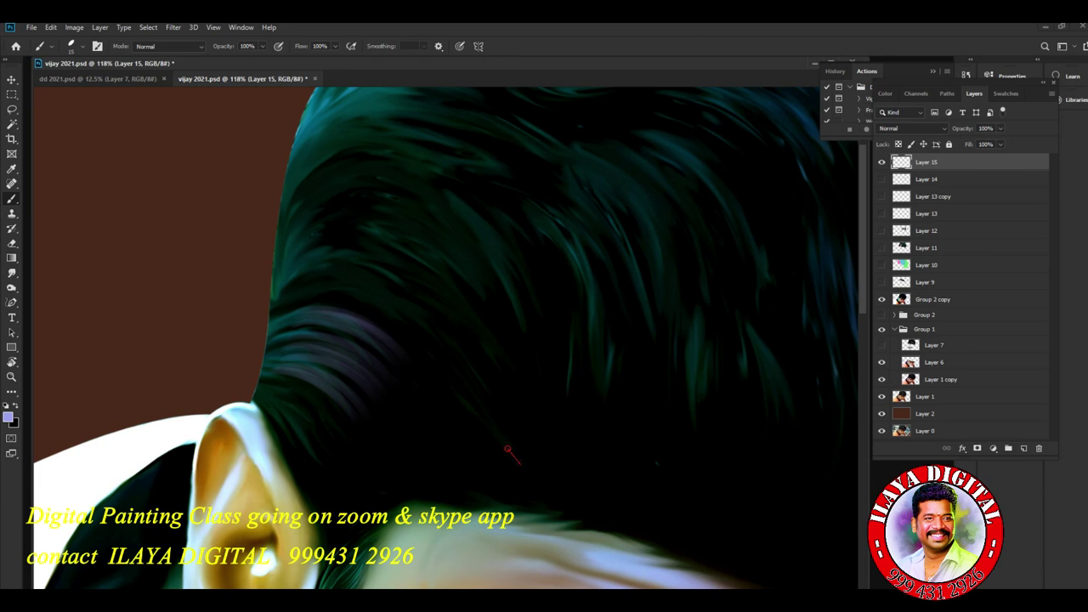
{"action": "left_click_drag", "start_coordinate": [520, 464], "coordinate": [342, 270]}
{"action": "left_click_drag", "start_coordinate": [529, 447], "coordinate": [481, 357]}
{"action": "mouse_move", "coordinate": [486, 435]}
{"action": "left_mouse_down"}
{"action": "mouse_move", "coordinate": [425, 350]}
{"action": "mouse_move", "coordinate": [431, 333]}
{"action": "left_mouse_up"}
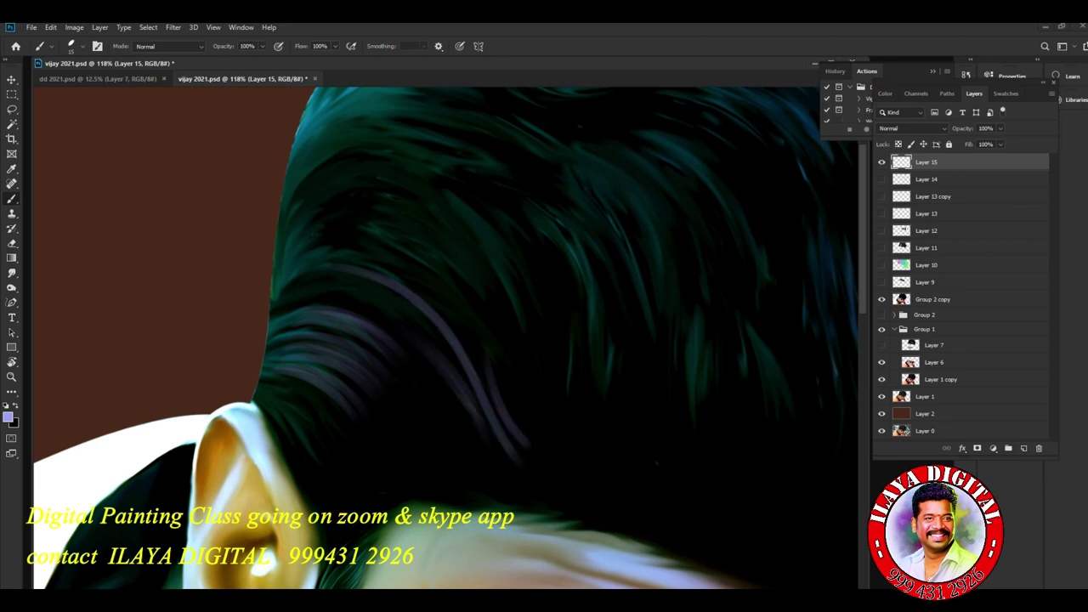
Add lavender strands up the outer side of the hair and short ones beside the top of the ear
{"action": "left_click_drag", "start_coordinate": [282, 277], "coordinate": [430, 292]}
{"action": "left_click_drag", "start_coordinate": [301, 244], "coordinate": [379, 246]}
{"action": "mouse_move", "coordinate": [290, 265]}
{"action": "left_mouse_down"}
{"action": "mouse_move", "coordinate": [397, 260]}
{"action": "mouse_move", "coordinate": [351, 204]}
{"action": "mouse_move", "coordinate": [393, 223]}
{"action": "left_mouse_up"}
{"action": "mouse_move", "coordinate": [287, 223]}
{"action": "left_mouse_down"}
{"action": "mouse_move", "coordinate": [425, 177]}
{"action": "mouse_move", "coordinate": [309, 176]}
{"action": "mouse_move", "coordinate": [408, 162]}
{"action": "mouse_move", "coordinate": [289, 200]}
{"action": "left_mouse_up"}
{"action": "left_click_drag", "start_coordinate": [382, 129], "coordinate": [289, 183]}
{"action": "left_click_drag", "start_coordinate": [406, 141], "coordinate": [301, 166]}
{"action": "left_click_drag", "start_coordinate": [268, 394], "coordinate": [324, 477]}
{"action": "mouse_move", "coordinate": [287, 411]}
{"action": "left_mouse_down"}
{"action": "mouse_move", "coordinate": [347, 490]}
{"action": "mouse_move", "coordinate": [362, 475]}
{"action": "left_mouse_up"}
{"action": "left_click_drag", "start_coordinate": [332, 409], "coordinate": [398, 460]}
Paint a cluster of curved lavender strands in the dark fringe above the middle of the forehead
{"action": "mouse_move", "coordinate": [595, 340]}
{"action": "left_mouse_down"}
{"action": "mouse_move", "coordinate": [568, 333]}
{"action": "mouse_move", "coordinate": [246, 374]}
{"action": "mouse_move", "coordinate": [256, 499]}
{"action": "mouse_move", "coordinate": [346, 489]}
{"action": "mouse_move", "coordinate": [328, 270]}
{"action": "left_mouse_up"}
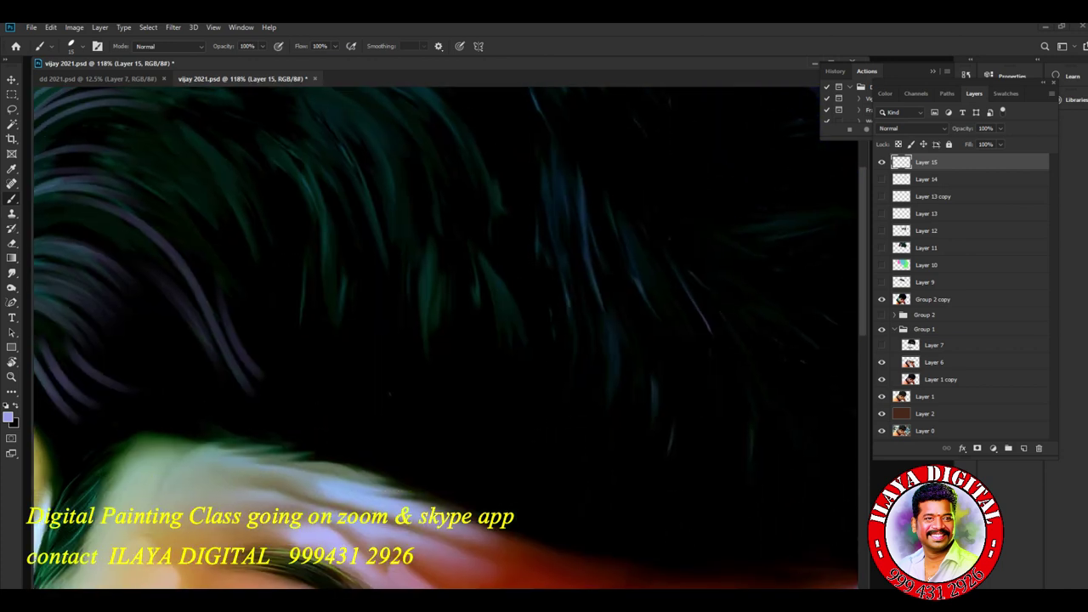
{"action": "left_click_drag", "start_coordinate": [294, 151], "coordinate": [348, 365]}
{"action": "left_click_drag", "start_coordinate": [344, 262], "coordinate": [374, 367]}
{"action": "mouse_move", "coordinate": [362, 289]}
{"action": "left_mouse_down"}
{"action": "mouse_move", "coordinate": [408, 389]}
{"action": "mouse_move", "coordinate": [444, 404]}
{"action": "left_mouse_up"}
{"action": "left_click_drag", "start_coordinate": [307, 304], "coordinate": [342, 367]}
{"action": "mouse_move", "coordinate": [310, 284]}
{"action": "left_mouse_down"}
{"action": "mouse_move", "coordinate": [321, 344]}
{"action": "mouse_move", "coordinate": [353, 372]}
{"action": "left_mouse_up"}
{"action": "left_click_drag", "start_coordinate": [294, 294], "coordinate": [338, 385]}
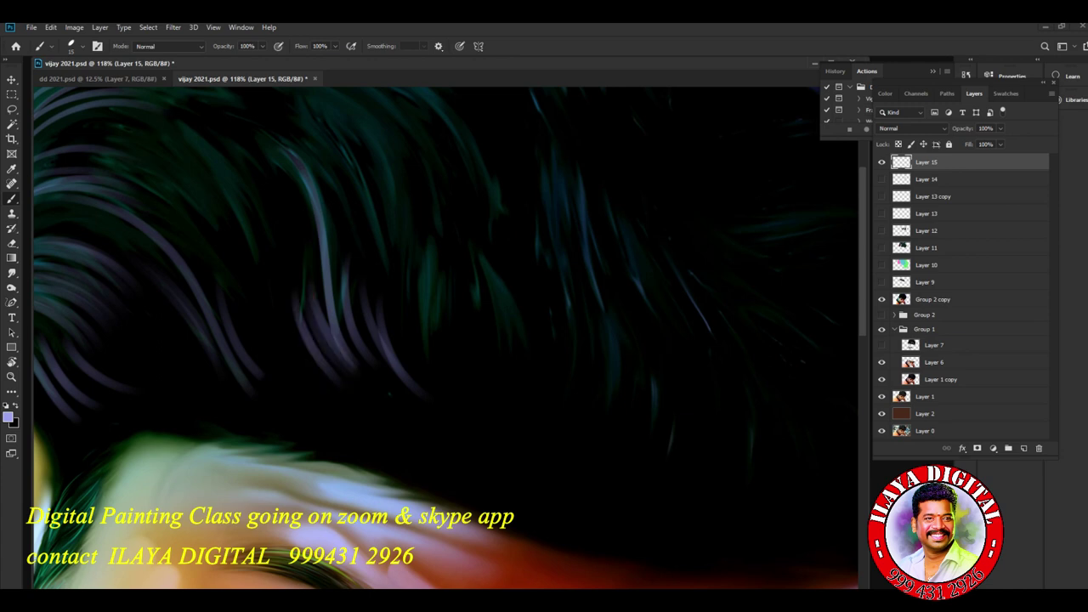
Reduce the brush size to 9 px and rotate the canvas view to about -55° around the blue side of the hair
{"action": "key", "text": "bracketleft"}
{"action": "key", "text": "bracketleft"}
{"action": "scroll", "coordinate": [578, 265], "scroll_direction": "down", "scroll_amount": 3}
{"action": "left_click_drag", "start_coordinate": [629, 297], "coordinate": [418, 284]}
{"action": "scroll", "coordinate": [548, 290], "scroll_direction": "up", "scroll_amount": 3}
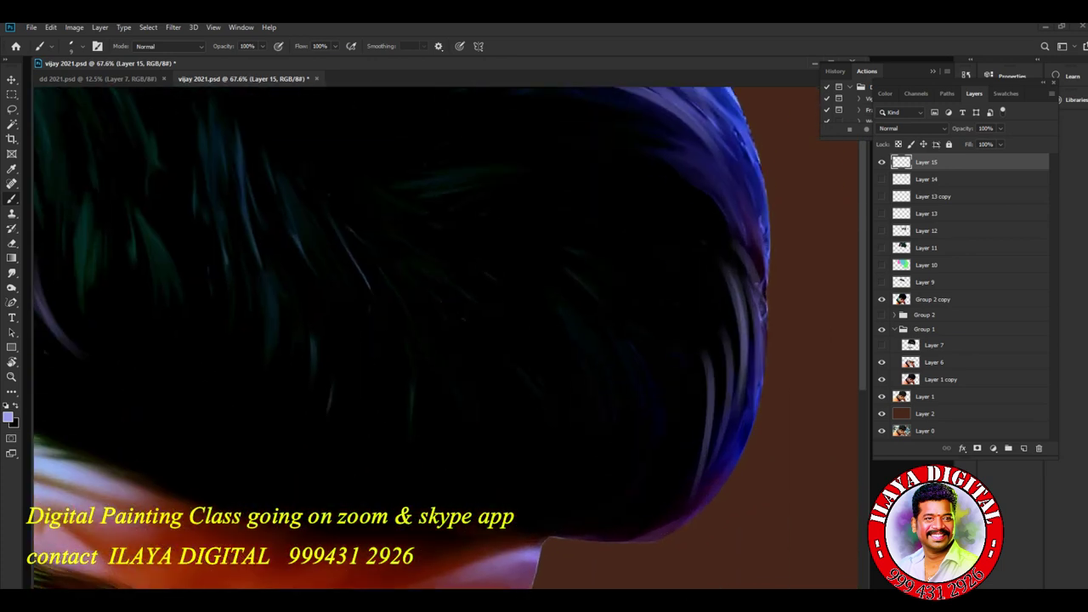
{"action": "scroll", "coordinate": [402, 338], "scroll_direction": "up", "scroll_amount": 3}
{"action": "key", "text": "r"}
{"action": "left_click_drag", "start_coordinate": [595, 425], "coordinate": [617, 317]}
{"action": "left_click_drag", "start_coordinate": [544, 280], "coordinate": [516, 253]}
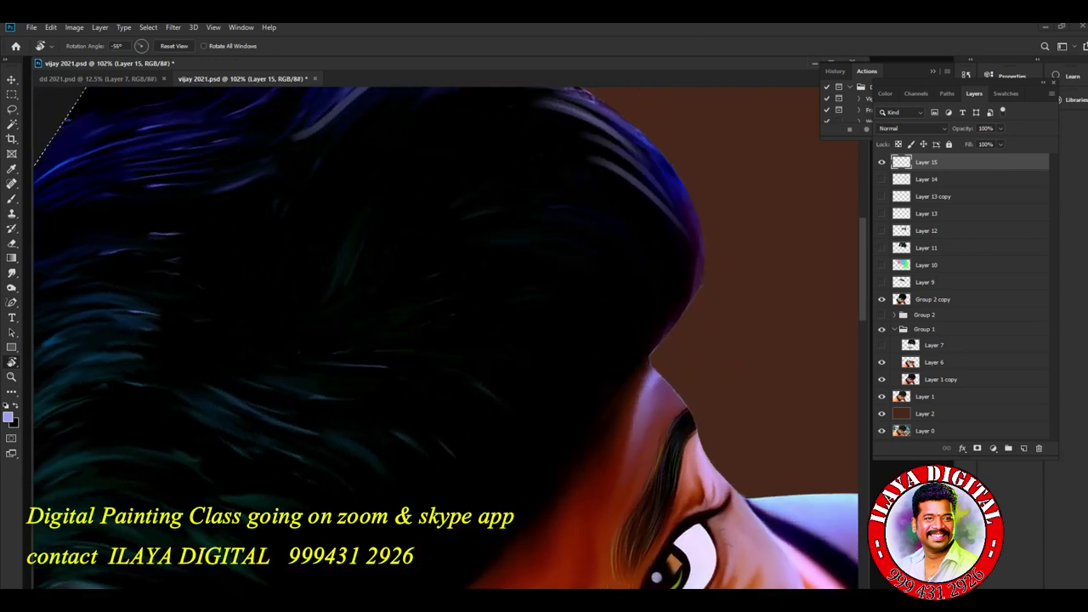
Paint curved lavender strands in the side hair above the temple and arched ones across the middle of the dark hair
{"action": "key", "text": "b"}
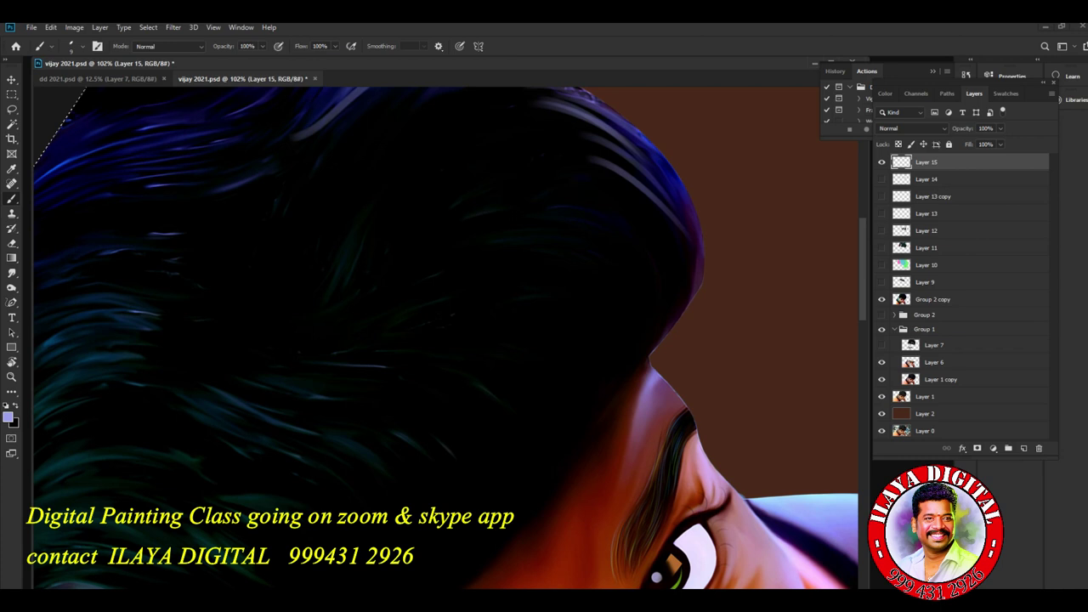
{"action": "left_click_drag", "start_coordinate": [461, 470], "coordinate": [274, 413]}
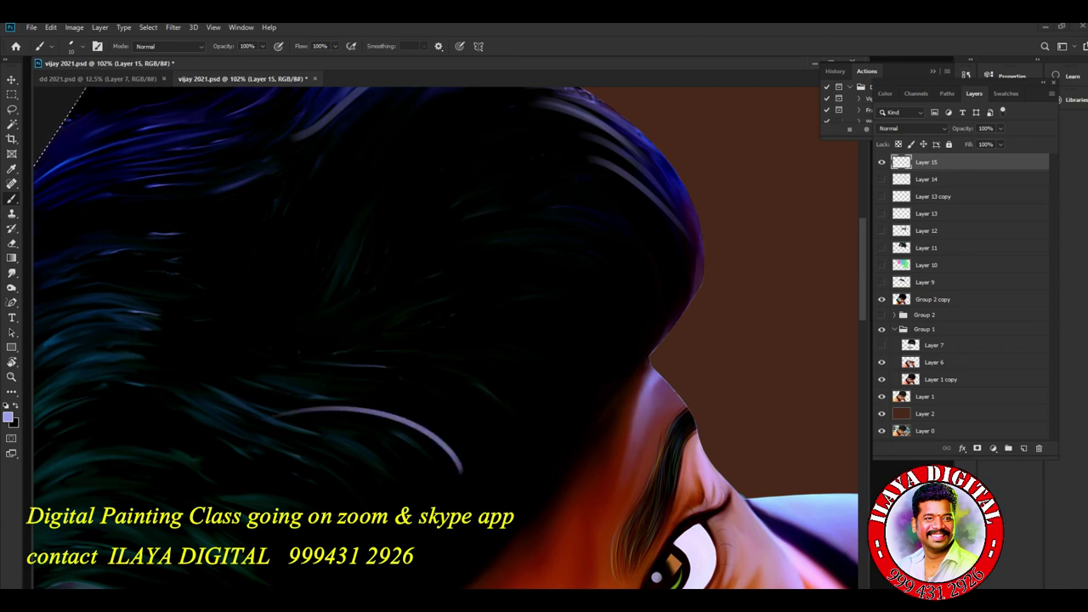
{"action": "left_click_drag", "start_coordinate": [464, 450], "coordinate": [309, 401]}
{"action": "left_click_drag", "start_coordinate": [464, 438], "coordinate": [311, 389]}
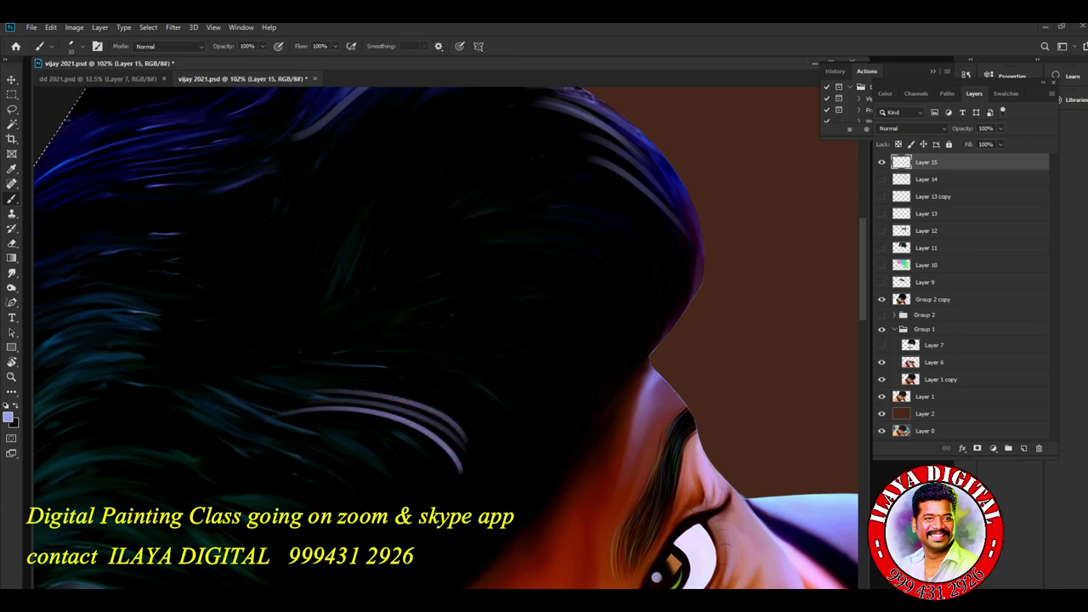
{"action": "left_click_drag", "start_coordinate": [522, 281], "coordinate": [323, 277]}
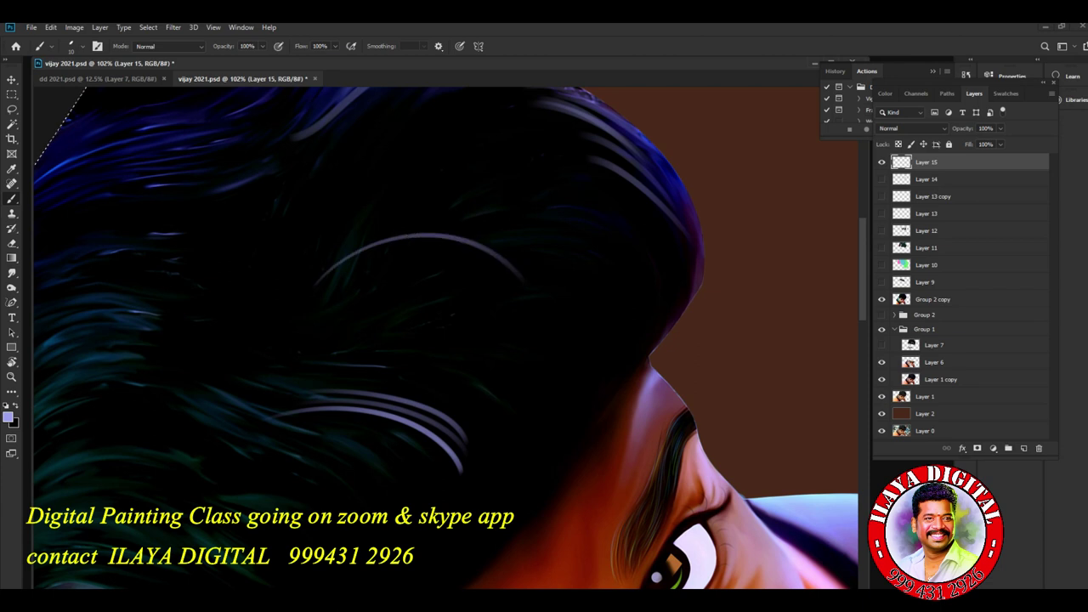
{"action": "mouse_move", "coordinate": [499, 212]}
{"action": "left_mouse_down"}
{"action": "mouse_move", "coordinate": [316, 284]}
{"action": "mouse_move", "coordinate": [514, 257]}
{"action": "left_mouse_up"}
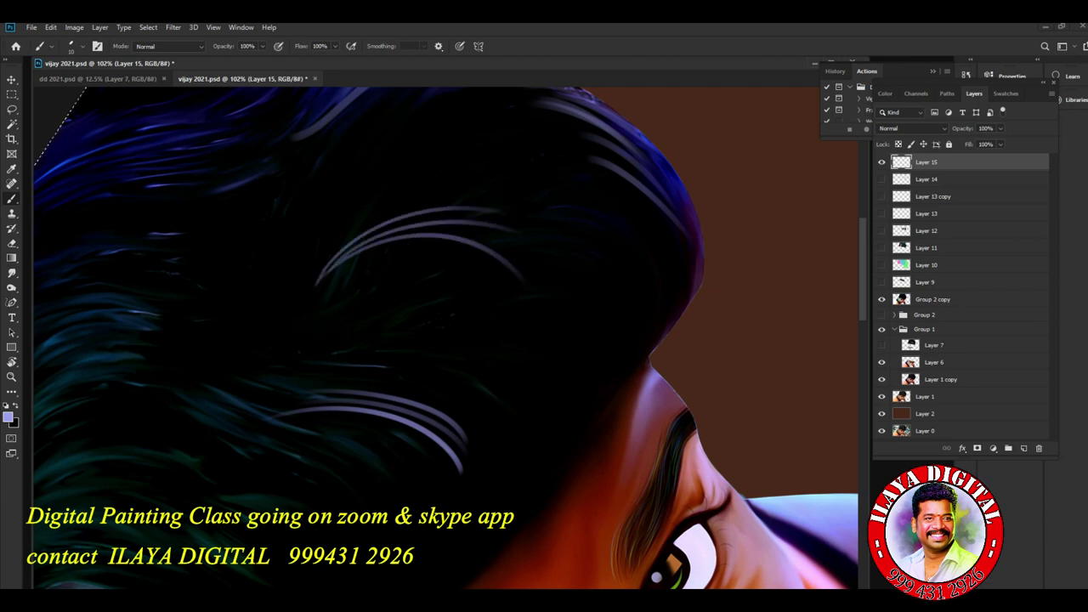
Fill the dark middle of the hair with curved lavender strands, including a long S-shaped one sweeping into the front curl
{"action": "mouse_move", "coordinate": [379, 268]}
{"action": "left_mouse_down"}
{"action": "mouse_move", "coordinate": [498, 314]}
{"action": "mouse_move", "coordinate": [517, 289]}
{"action": "mouse_move", "coordinate": [408, 268]}
{"action": "mouse_move", "coordinate": [512, 308]}
{"action": "left_mouse_up"}
{"action": "mouse_move", "coordinate": [320, 342]}
{"action": "left_mouse_down"}
{"action": "mouse_move", "coordinate": [486, 354]}
{"action": "mouse_move", "coordinate": [347, 322]}
{"action": "mouse_move", "coordinate": [481, 330]}
{"action": "left_mouse_up"}
{"action": "left_click_drag", "start_coordinate": [365, 321], "coordinate": [474, 339]}
{"action": "mouse_move", "coordinate": [360, 279]}
{"action": "left_mouse_down"}
{"action": "mouse_move", "coordinate": [396, 294]}
{"action": "mouse_move", "coordinate": [644, 284]}
{"action": "left_mouse_up"}
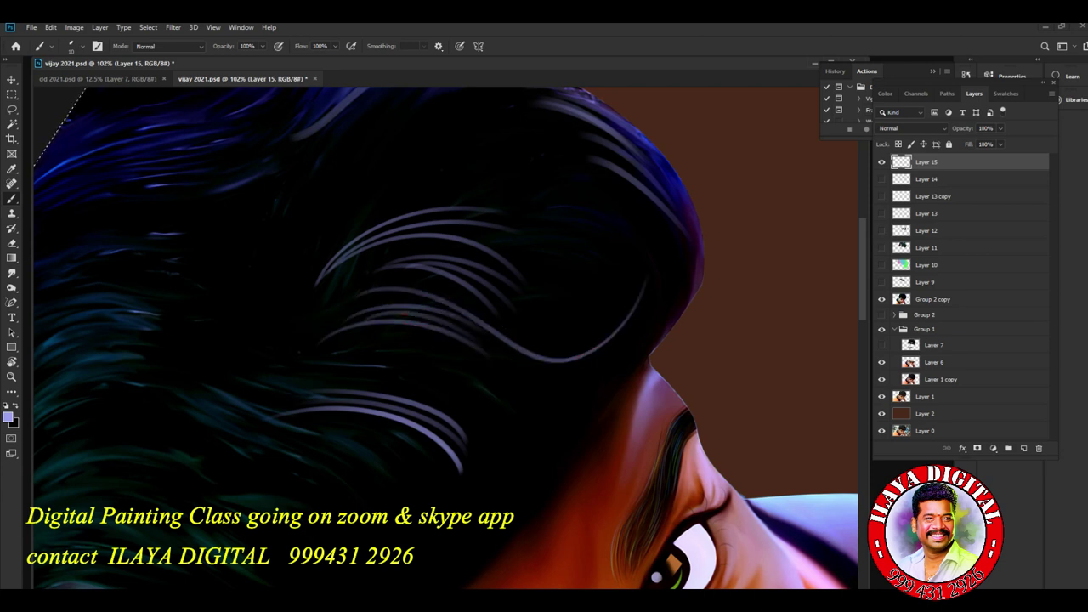
{"action": "mouse_move", "coordinate": [525, 334]}
{"action": "left_mouse_down"}
{"action": "mouse_move", "coordinate": [605, 345]}
{"action": "mouse_move", "coordinate": [607, 317]}
{"action": "mouse_move", "coordinate": [598, 328]}
{"action": "left_mouse_up"}
{"action": "mouse_move", "coordinate": [514, 364]}
{"action": "left_mouse_down"}
{"action": "mouse_move", "coordinate": [594, 358]}
{"action": "mouse_move", "coordinate": [545, 380]}
{"action": "left_mouse_up"}
Paint curved lavender strands along the outer edge of the front curl and short ones inside it
{"action": "left_click_drag", "start_coordinate": [537, 175], "coordinate": [676, 255]}
{"action": "left_click_drag", "start_coordinate": [563, 158], "coordinate": [649, 181]}
{"action": "mouse_move", "coordinate": [590, 145]}
{"action": "left_mouse_down"}
{"action": "mouse_move", "coordinate": [683, 222]}
{"action": "mouse_move", "coordinate": [637, 194]}
{"action": "left_mouse_up"}
{"action": "mouse_move", "coordinate": [666, 317]}
{"action": "left_mouse_down"}
{"action": "mouse_move", "coordinate": [649, 224]}
{"action": "mouse_move", "coordinate": [594, 225]}
{"action": "left_mouse_up"}
{"action": "mouse_move", "coordinate": [661, 295]}
{"action": "left_mouse_down"}
{"action": "mouse_move", "coordinate": [635, 232]}
{"action": "mouse_move", "coordinate": [599, 227]}
{"action": "left_mouse_up"}
{"action": "mouse_move", "coordinate": [616, 288]}
{"action": "left_mouse_down"}
{"action": "mouse_move", "coordinate": [508, 227]}
{"action": "mouse_move", "coordinate": [618, 271]}
{"action": "mouse_move", "coordinate": [519, 216]}
{"action": "mouse_move", "coordinate": [623, 265]}
{"action": "left_mouse_up"}
{"action": "left_click_drag", "start_coordinate": [540, 253], "coordinate": [597, 284]}
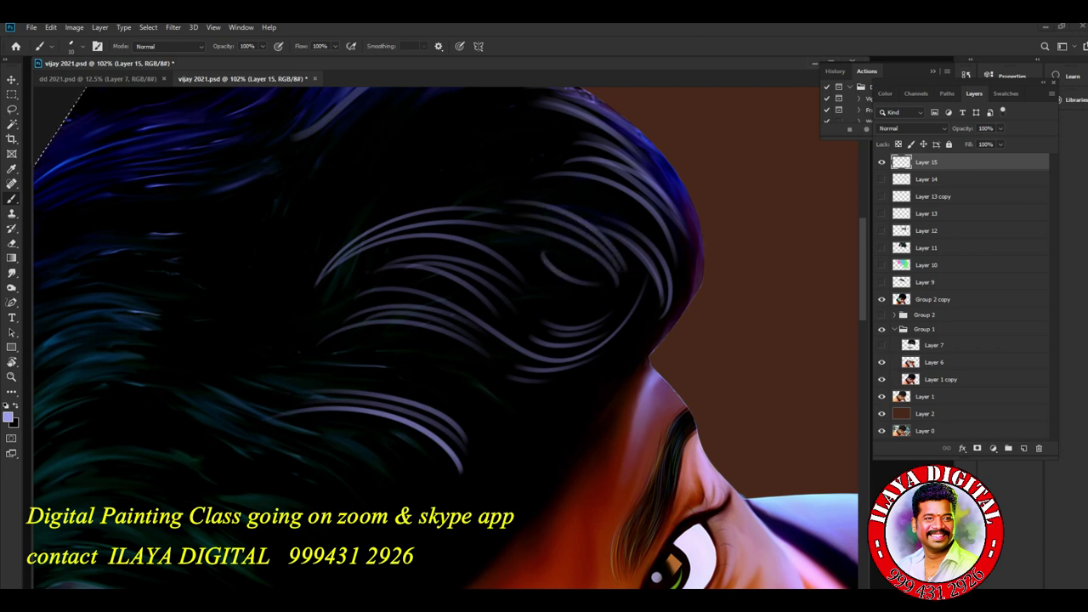
{"action": "mouse_move", "coordinate": [542, 257]}
{"action": "left_mouse_down"}
{"action": "mouse_move", "coordinate": [611, 301]}
{"action": "mouse_move", "coordinate": [578, 310]}
{"action": "mouse_move", "coordinate": [614, 302]}
{"action": "left_mouse_up"}
Add rows of curved lavender strands in the dark hair just above the forehead hairline
{"action": "mouse_move", "coordinate": [473, 378]}
{"action": "left_mouse_down"}
{"action": "mouse_move", "coordinate": [551, 413]}
{"action": "mouse_move", "coordinate": [564, 390]}
{"action": "left_mouse_up"}
{"action": "left_click_drag", "start_coordinate": [373, 370], "coordinate": [477, 375]}
{"action": "left_click_drag", "start_coordinate": [379, 365], "coordinate": [468, 365]}
{"action": "left_click_drag", "start_coordinate": [357, 368], "coordinate": [545, 447]}
{"action": "mouse_move", "coordinate": [477, 403]}
{"action": "left_mouse_down"}
{"action": "mouse_move", "coordinate": [566, 444]}
{"action": "mouse_move", "coordinate": [554, 431]}
{"action": "left_mouse_up"}
{"action": "left_click_drag", "start_coordinate": [490, 450], "coordinate": [542, 456]}
Paint long wavy lavender test lines over the hair, face and background, and check the smoothing settings in Lazy Nezumi Pro
{"action": "mouse_move", "coordinate": [142, 246]}
{"action": "left_mouse_down"}
{"action": "mouse_move", "coordinate": [280, 194]}
{"action": "mouse_move", "coordinate": [221, 222]}
{"action": "left_mouse_up"}
{"action": "mouse_move", "coordinate": [345, 114]}
{"action": "left_mouse_down"}
{"action": "mouse_move", "coordinate": [444, 195]}
{"action": "mouse_move", "coordinate": [498, 109]}
{"action": "mouse_move", "coordinate": [584, 172]}
{"action": "mouse_move", "coordinate": [668, 446]}
{"action": "mouse_move", "coordinate": [714, 535]}
{"action": "left_mouse_up"}
{"action": "left_click_drag", "start_coordinate": [758, 460], "coordinate": [746, 502]}
{"action": "mouse_move", "coordinate": [724, 112]}
{"action": "left_mouse_down"}
{"action": "mouse_move", "coordinate": [738, 173]}
{"action": "mouse_move", "coordinate": [731, 268]}
{"action": "mouse_move", "coordinate": [788, 371]}
{"action": "mouse_move", "coordinate": [765, 459]}
{"action": "mouse_move", "coordinate": [795, 531]}
{"action": "left_mouse_up"}
{"action": "mouse_move", "coordinate": [792, 158]}
{"action": "left_mouse_down"}
{"action": "mouse_move", "coordinate": [797, 292]}
{"action": "mouse_move", "coordinate": [801, 319]}
{"action": "left_mouse_up"}
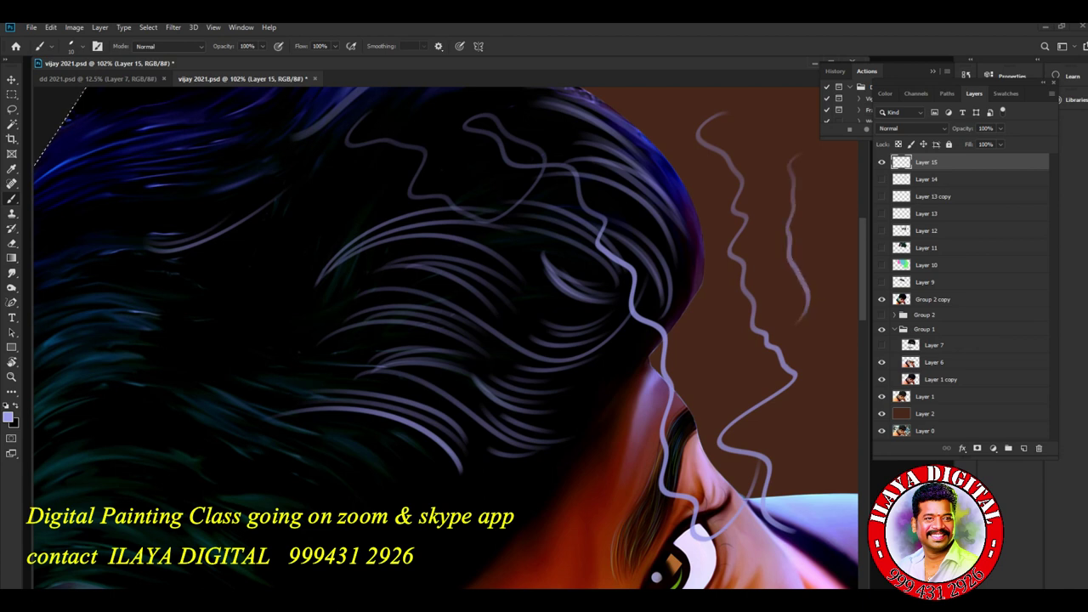
{"action": "key", "text": "alt+Tab"}
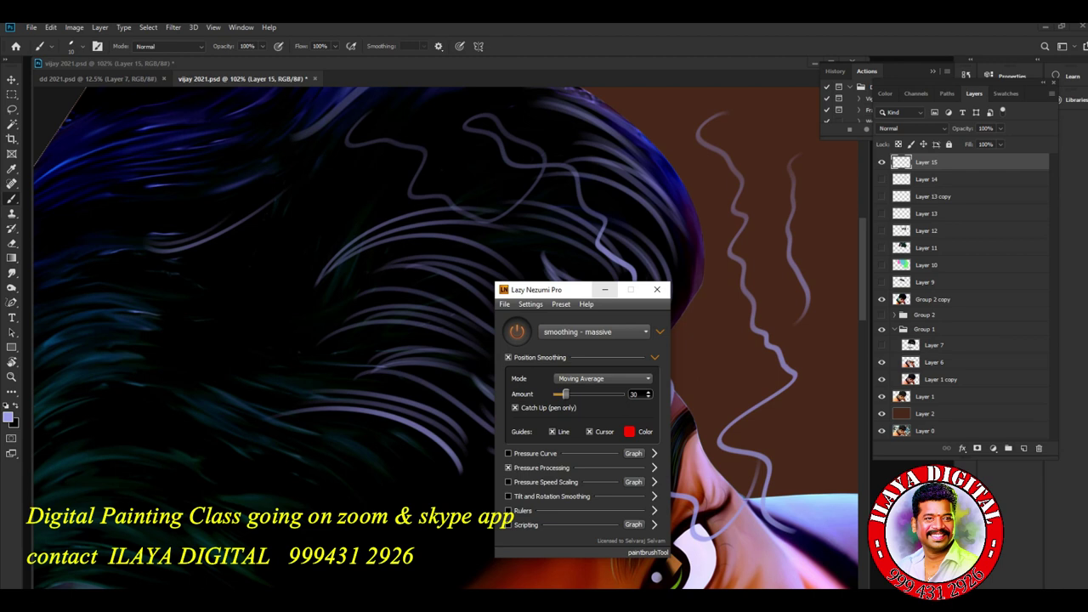
{"action": "left_click", "coordinate": [605, 289]}
Paint a bundle of upward-curving lavender strands in the side hair below the existing arched strands
{"action": "mouse_move", "coordinate": [241, 456]}
{"action": "left_mouse_down"}
{"action": "mouse_move", "coordinate": [385, 526]}
{"action": "mouse_move", "coordinate": [400, 513]}
{"action": "left_mouse_up"}
{"action": "mouse_move", "coordinate": [283, 474]}
{"action": "left_mouse_down"}
{"action": "mouse_move", "coordinate": [309, 511]}
{"action": "mouse_move", "coordinate": [382, 511]}
{"action": "left_mouse_up"}
{"action": "mouse_move", "coordinate": [312, 471]}
{"action": "left_mouse_down"}
{"action": "mouse_move", "coordinate": [377, 512]}
{"action": "mouse_move", "coordinate": [428, 499]}
{"action": "left_mouse_up"}
{"action": "mouse_move", "coordinate": [329, 467]}
{"action": "left_mouse_down"}
{"action": "mouse_move", "coordinate": [406, 500]}
{"action": "mouse_move", "coordinate": [427, 492]}
{"action": "left_mouse_up"}
{"action": "mouse_move", "coordinate": [351, 455]}
{"action": "left_mouse_down"}
{"action": "mouse_move", "coordinate": [416, 493]}
{"action": "mouse_move", "coordinate": [462, 473]}
{"action": "left_mouse_up"}
{"action": "left_click_drag", "start_coordinate": [363, 434], "coordinate": [461, 490]}
{"action": "left_click_drag", "start_coordinate": [366, 457], "coordinate": [413, 500]}
{"action": "left_click_drag", "start_coordinate": [330, 508], "coordinate": [480, 486]}
{"action": "left_click_drag", "start_coordinate": [239, 478], "coordinate": [441, 516]}
{"action": "left_click_drag", "start_coordinate": [199, 488], "coordinate": [320, 567]}
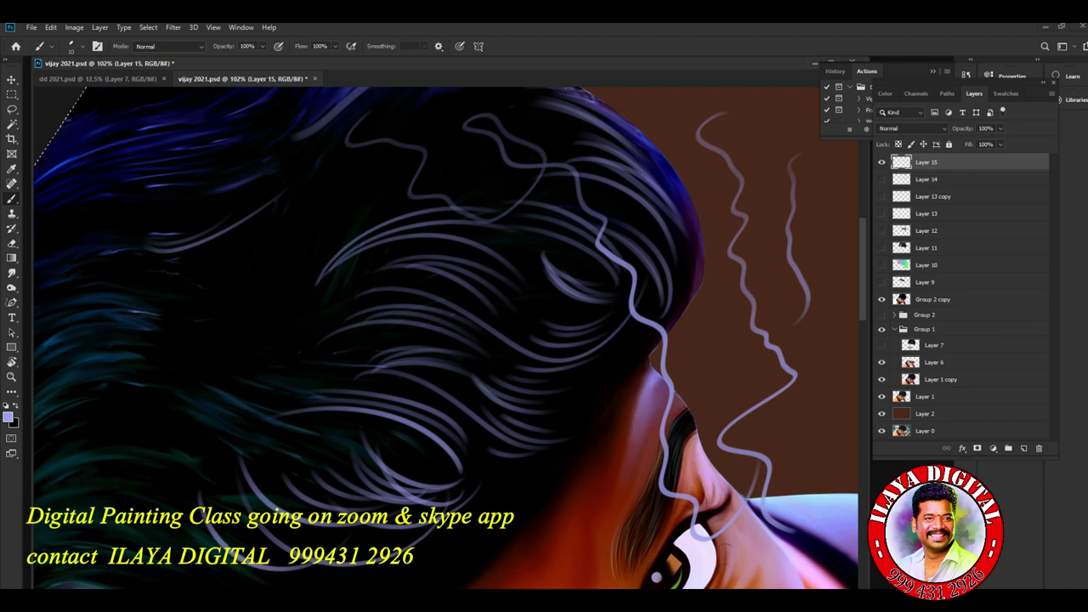
Add three long arched lavender strands over the upper middle of the hair
{"action": "left_click_drag", "start_coordinate": [266, 328], "coordinate": [439, 242]}
{"action": "left_click_drag", "start_coordinate": [302, 282], "coordinate": [464, 204]}
{"action": "mouse_move", "coordinate": [335, 229]}
{"action": "left_mouse_down"}
{"action": "mouse_move", "coordinate": [467, 158]}
{"action": "mouse_move", "coordinate": [525, 168]}
{"action": "left_mouse_up"}
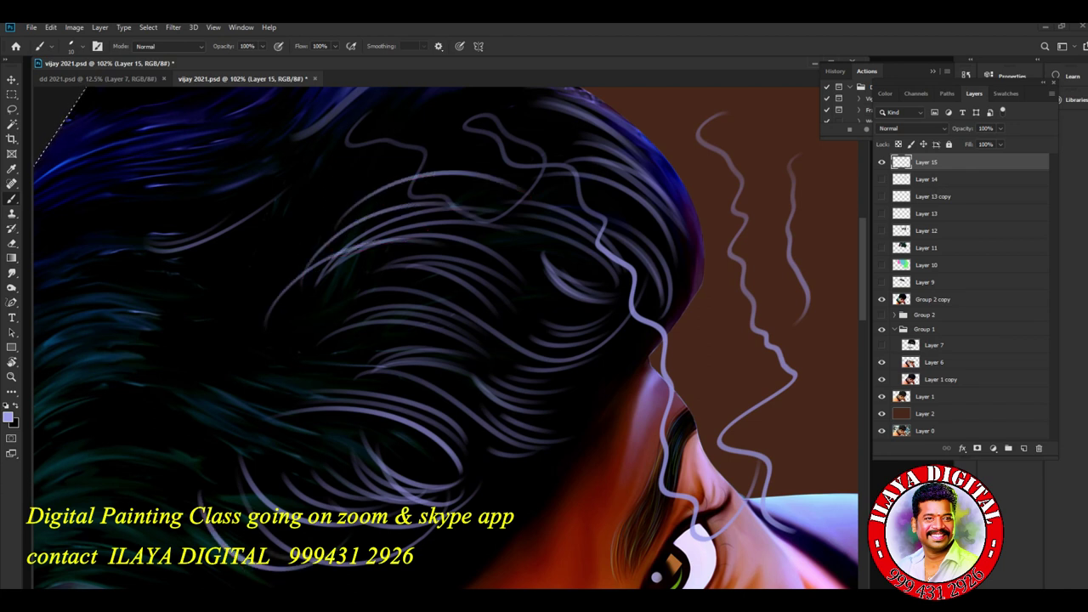
Clear the painted lavender strands from Layer 15 and rotate the canvas view to -114° around the hair above the ear
{"action": "key", "text": "Delete"}
{"action": "mouse_move", "coordinate": [442, 544]}
{"action": "left_mouse_down"}
{"action": "mouse_move", "coordinate": [557, 272]}
{"action": "mouse_move", "coordinate": [571, 153]}
{"action": "mouse_move", "coordinate": [547, 99]}
{"action": "left_mouse_up"}
{"action": "mouse_move", "coordinate": [476, 340]}
{"action": "left_mouse_down"}
{"action": "mouse_move", "coordinate": [444, 206]}
{"action": "mouse_move", "coordinate": [613, 412]}
{"action": "mouse_move", "coordinate": [565, 417]}
{"action": "left_mouse_up"}
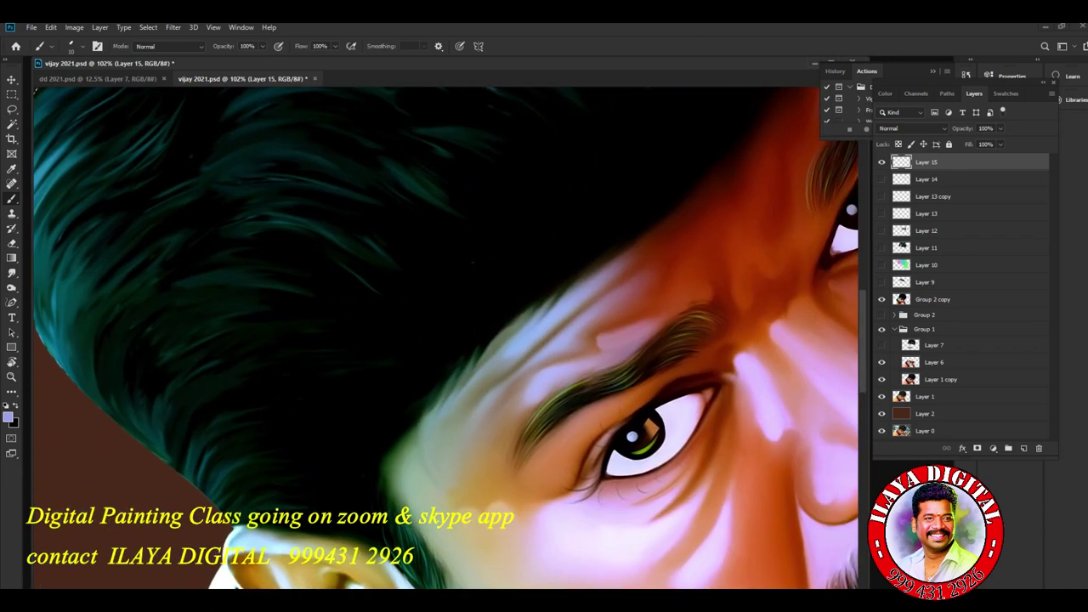
{"action": "scroll", "coordinate": [535, 374], "scroll_direction": "up", "scroll_amount": 3}
{"action": "left_click_drag", "start_coordinate": [476, 374], "coordinate": [705, 302]}
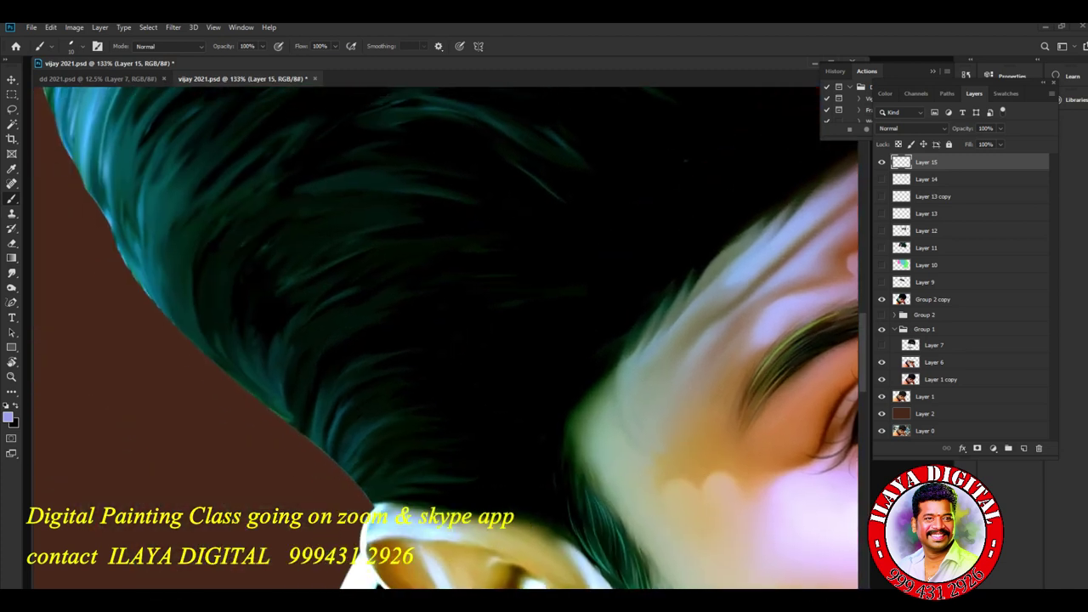
{"action": "key", "text": "r"}
{"action": "left_click_drag", "start_coordinate": [642, 350], "coordinate": [306, 213]}
{"action": "left_click_drag", "start_coordinate": [451, 357], "coordinate": [420, 344]}
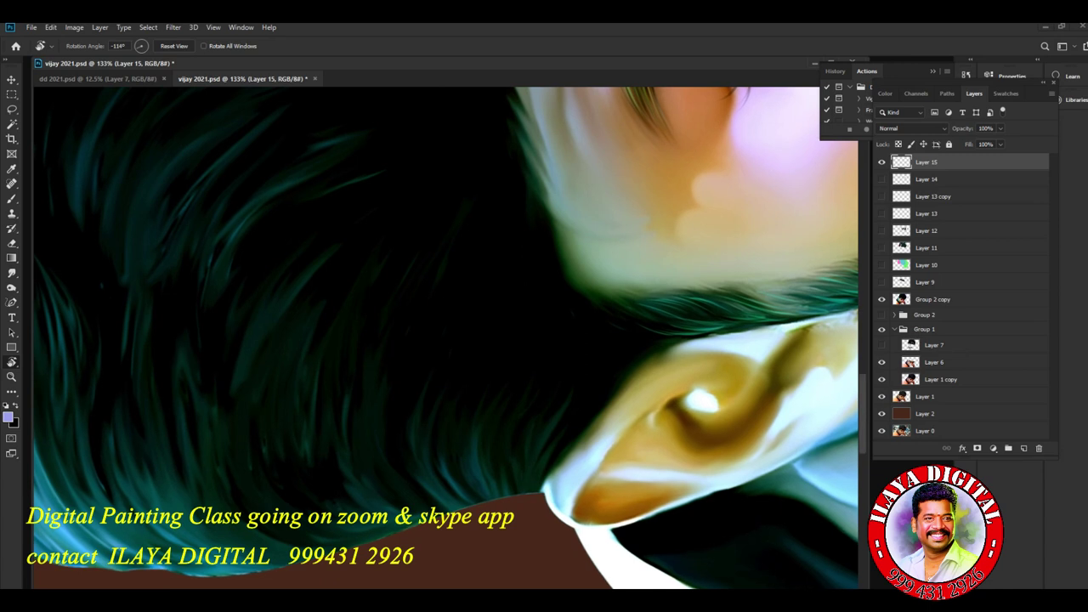
Change the foreground color from lavender to a light sky blue
{"action": "left_click", "coordinate": [8, 416]}
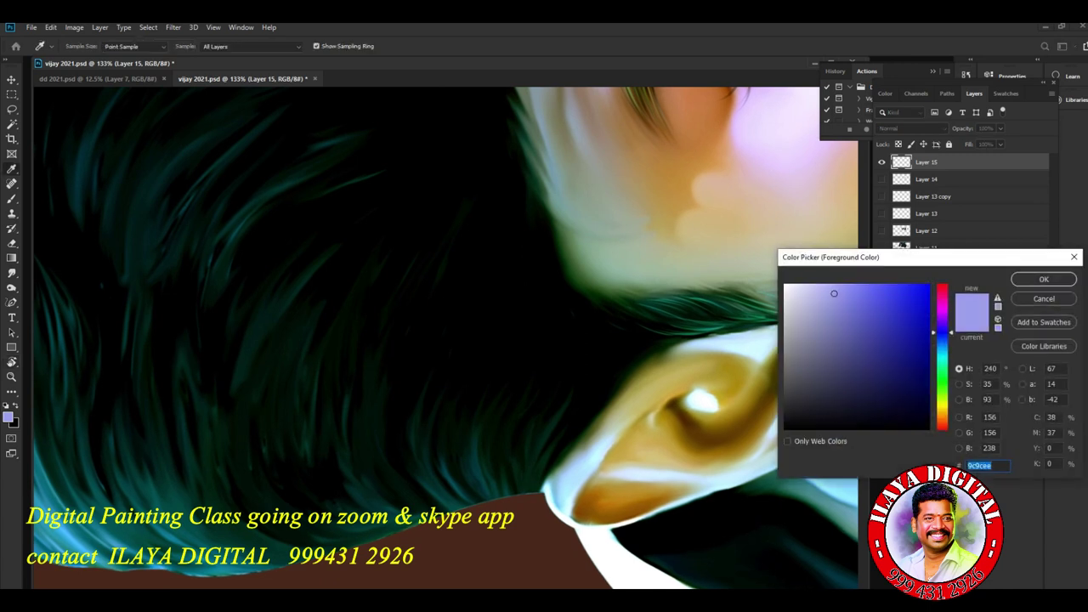
{"action": "left_click", "coordinate": [942, 353]}
{"action": "left_click", "coordinate": [903, 347]}
{"action": "left_click", "coordinate": [848, 293]}
{"action": "left_click", "coordinate": [1043, 279]}
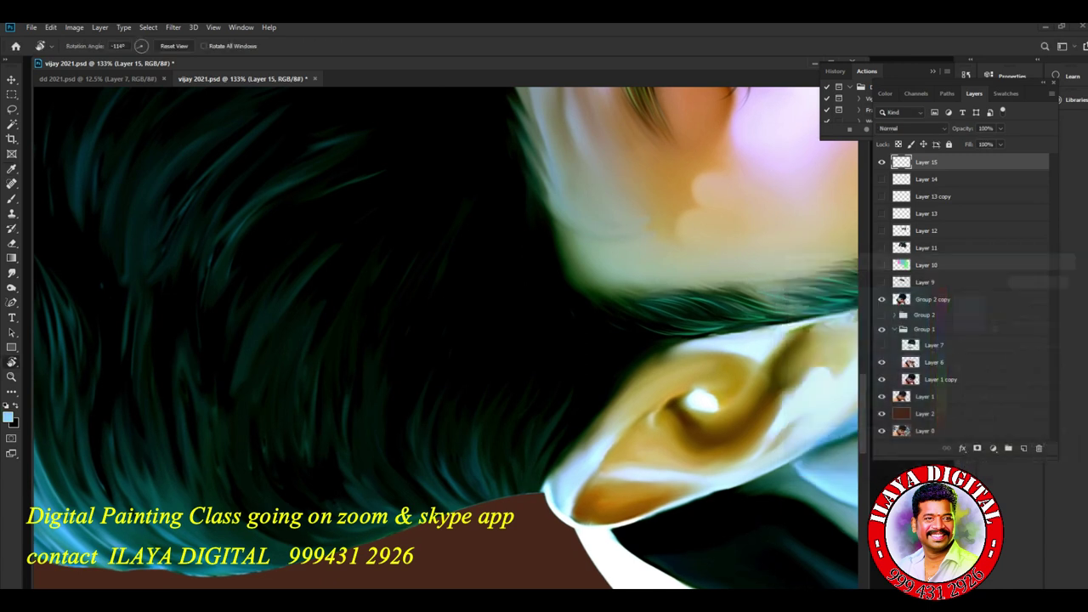
Reduce the brush size to 10 px and paint short curved light blue strands along the hair edge near the ear
{"action": "key", "text": "b"}
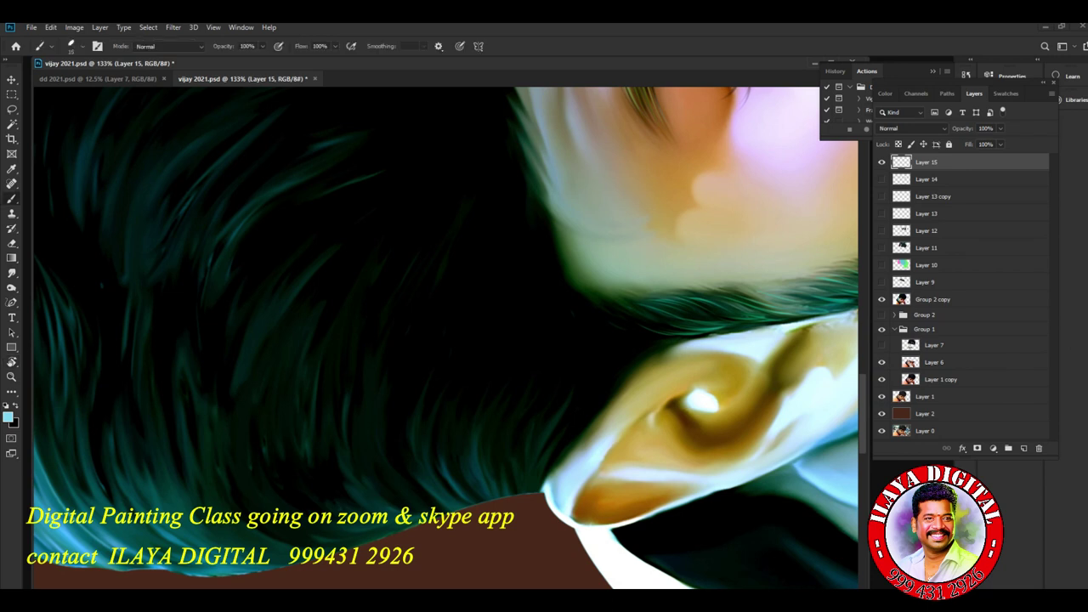
{"action": "left_click_drag", "start_coordinate": [183, 525], "coordinate": [269, 567]}
{"action": "left_click_drag", "start_coordinate": [228, 525], "coordinate": [347, 546]}
{"action": "key", "text": "bracketleft"}
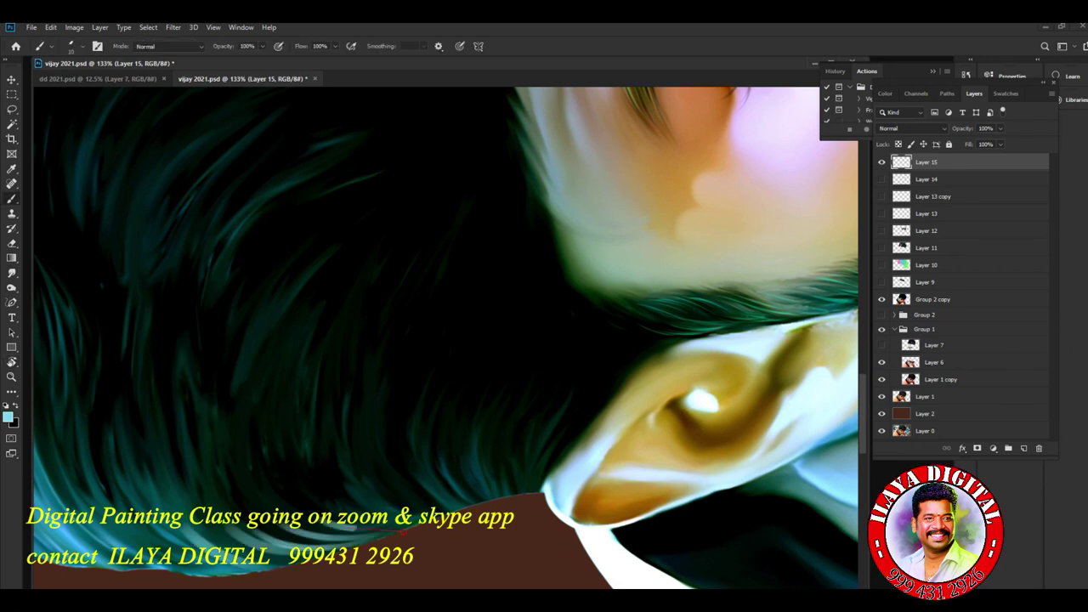
{"action": "left_click_drag", "start_coordinate": [356, 484], "coordinate": [447, 511]}
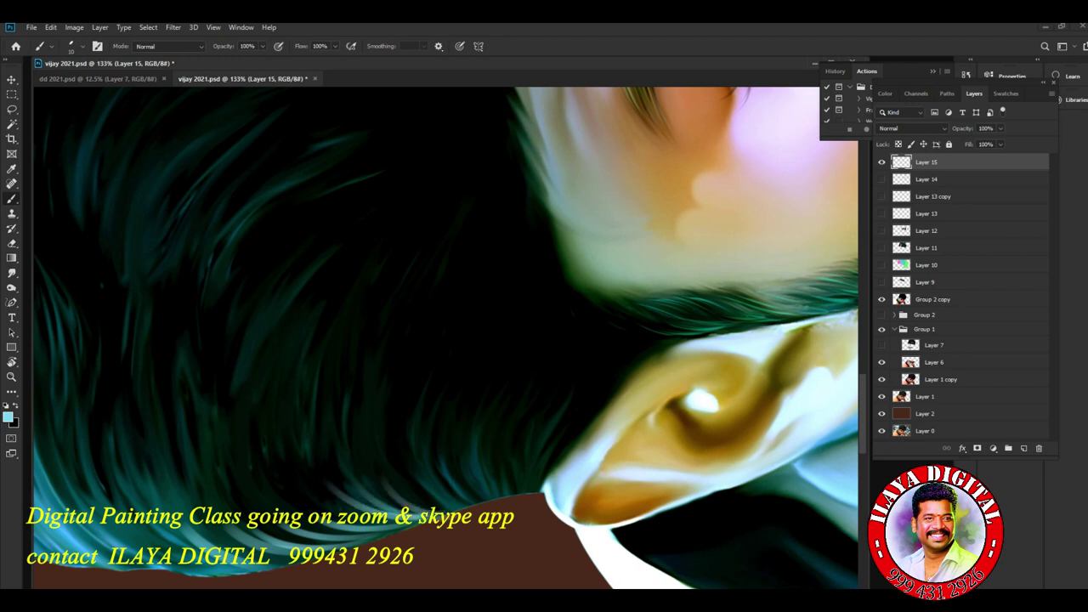
{"action": "left_click_drag", "start_coordinate": [423, 440], "coordinate": [493, 501]}
{"action": "mouse_move", "coordinate": [449, 458]}
{"action": "left_mouse_down"}
{"action": "mouse_move", "coordinate": [512, 500]}
{"action": "mouse_move", "coordinate": [530, 498]}
{"action": "left_mouse_up"}
{"action": "left_click_drag", "start_coordinate": [499, 451], "coordinate": [547, 496]}
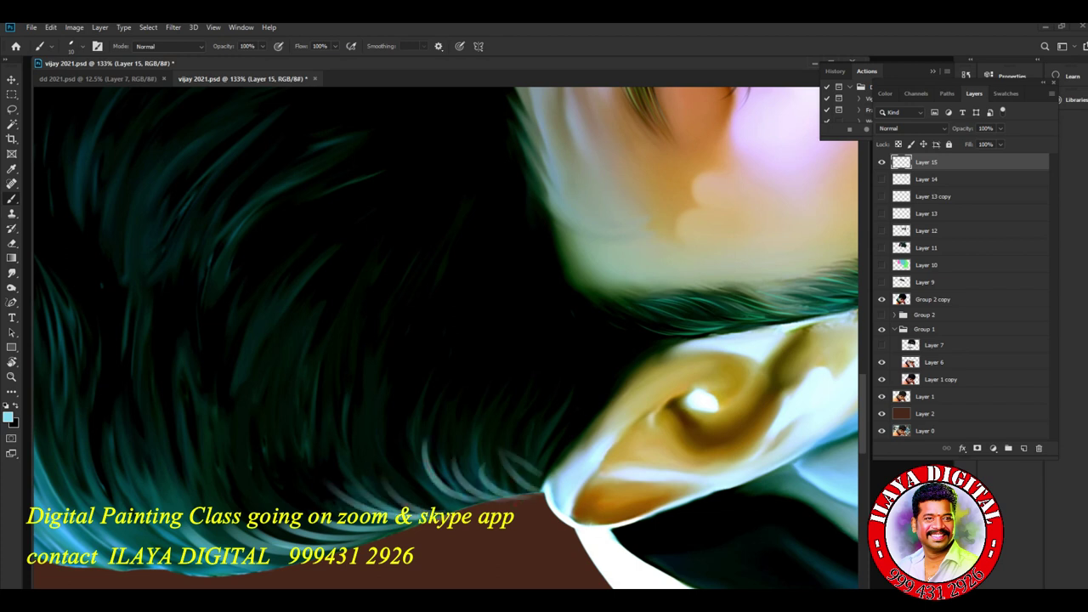
Continue the curved light blue strands along the teal outer edge at the back of the hair
{"action": "left_click_drag", "start_coordinate": [408, 425], "coordinate": [712, 282]}
{"action": "left_click_drag", "start_coordinate": [275, 328], "coordinate": [417, 393]}
{"action": "left_click_drag", "start_coordinate": [310, 323], "coordinate": [423, 406]}
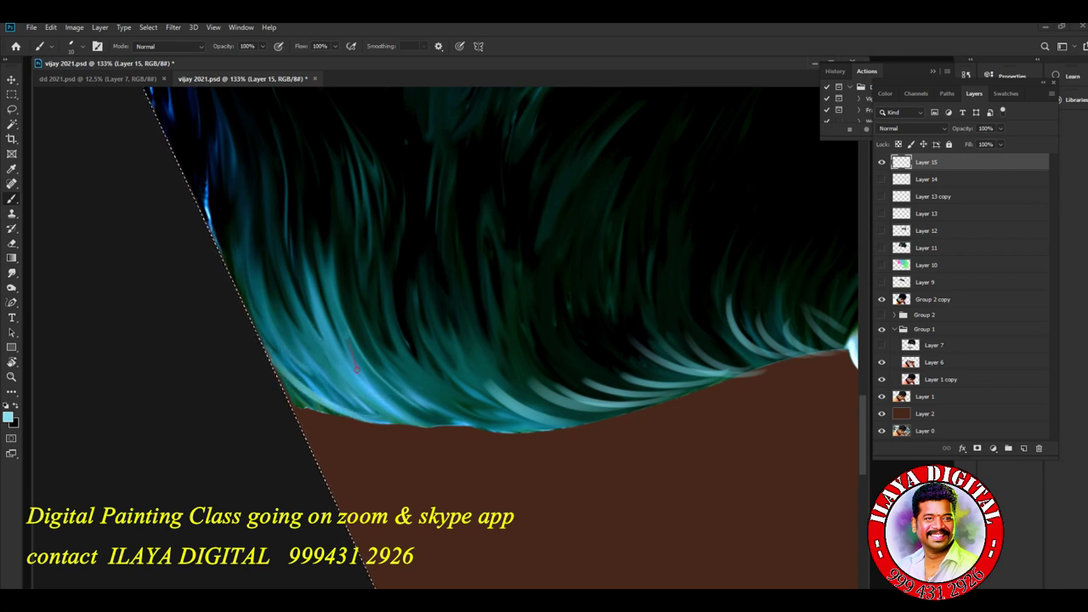
{"action": "left_click_drag", "start_coordinate": [408, 364], "coordinate": [553, 433]}
{"action": "left_click_drag", "start_coordinate": [340, 378], "coordinate": [502, 435]}
{"action": "left_click_drag", "start_coordinate": [390, 401], "coordinate": [569, 429]}
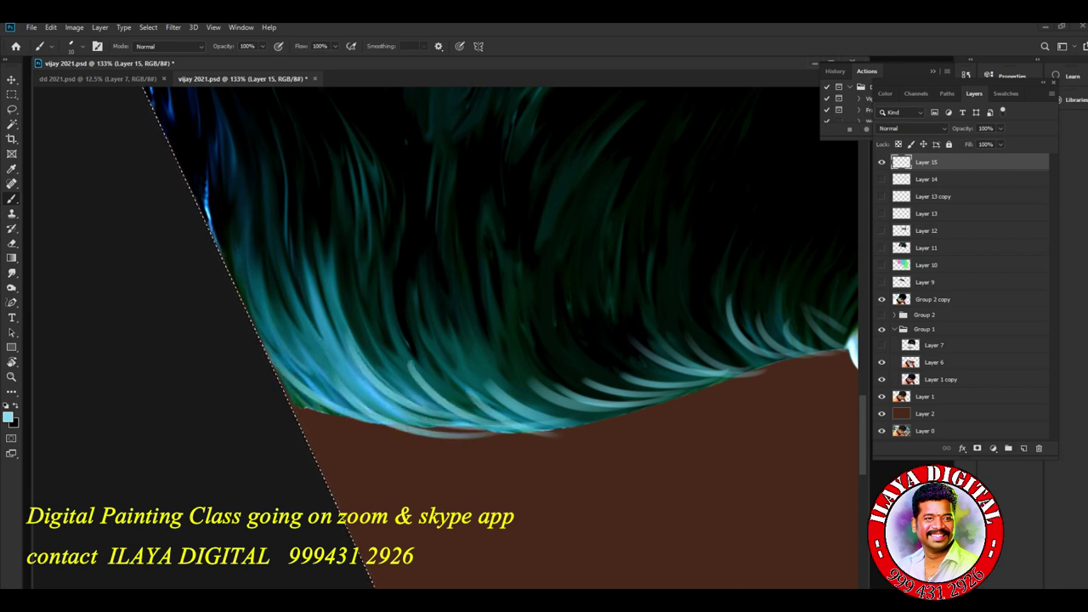
Return the canvas to upright and paint light blue flyaway strands along and just outside the hair edge above the ear
{"action": "key", "text": "Escape"}
{"action": "left_click_drag", "start_coordinate": [420, 123], "coordinate": [354, 255]}
{"action": "left_click_drag", "start_coordinate": [379, 174], "coordinate": [318, 352]}
{"action": "left_click_drag", "start_coordinate": [283, 438], "coordinate": [297, 280]}
{"action": "key", "text": "ctrl+z"}
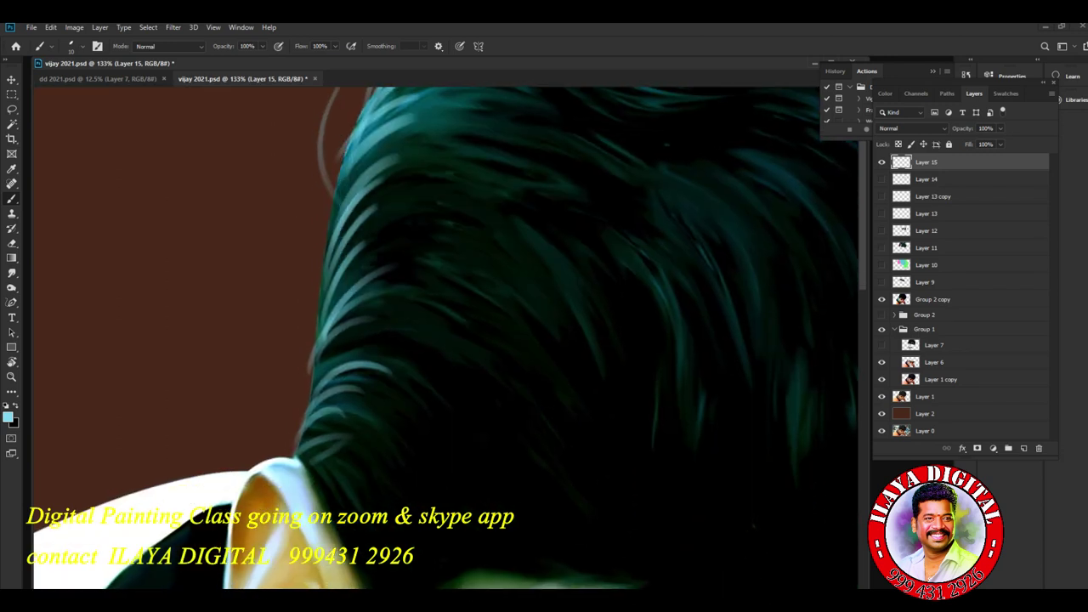
{"action": "left_click_drag", "start_coordinate": [289, 202], "coordinate": [318, 316]}
{"action": "left_click_drag", "start_coordinate": [309, 233], "coordinate": [304, 343]}
{"action": "left_click_drag", "start_coordinate": [293, 277], "coordinate": [298, 404]}
{"action": "left_click_drag", "start_coordinate": [323, 363], "coordinate": [296, 445]}
{"action": "left_click_drag", "start_coordinate": [234, 232], "coordinate": [260, 272]}
{"action": "left_click_drag", "start_coordinate": [345, 148], "coordinate": [274, 237]}
Hide Layer 15 and show Layers 9, 10, 11 and 12 with the painted hair and colored lighting
{"action": "left_click_drag", "start_coordinate": [612, 213], "coordinate": [523, 216]}
{"action": "left_click_drag", "start_coordinate": [646, 280], "coordinate": [311, 283]}
{"action": "left_click", "coordinate": [881, 162]}
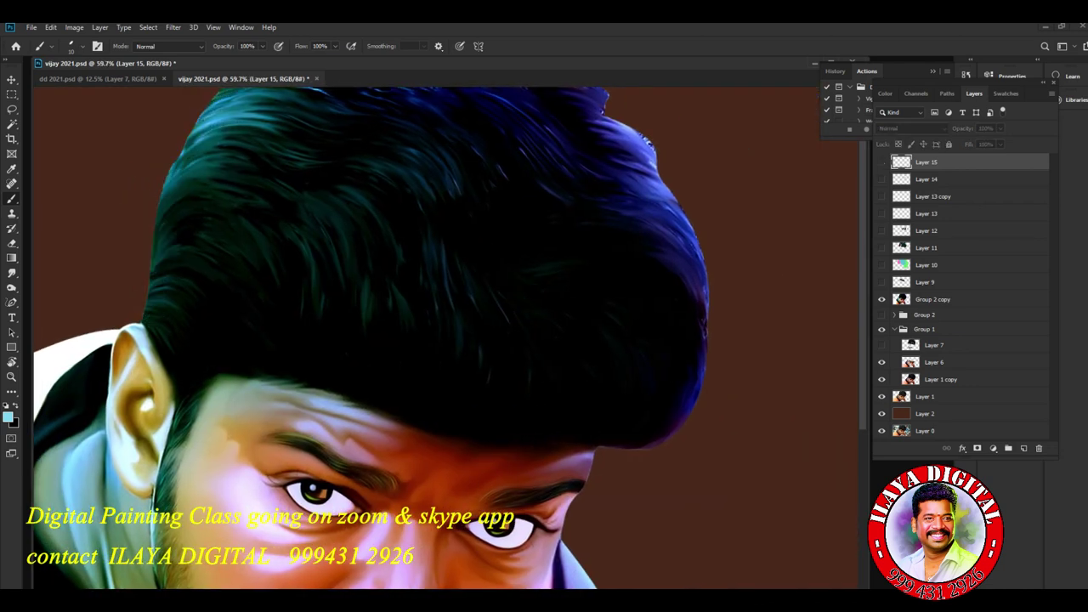
{"action": "left_click", "coordinate": [881, 281]}
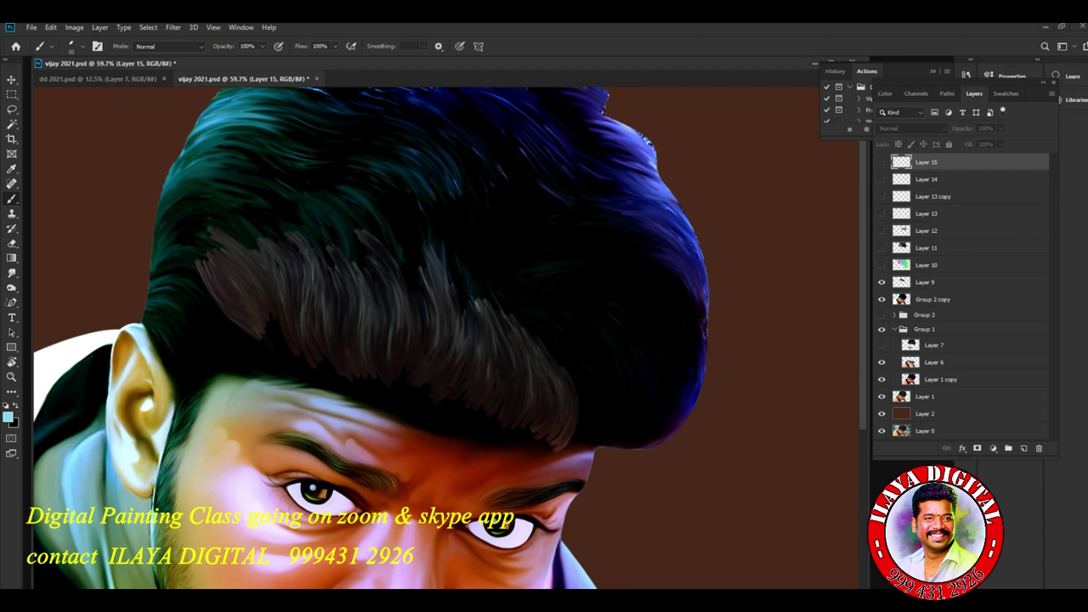
{"action": "left_click", "coordinate": [881, 264]}
{"action": "left_click", "coordinate": [881, 247]}
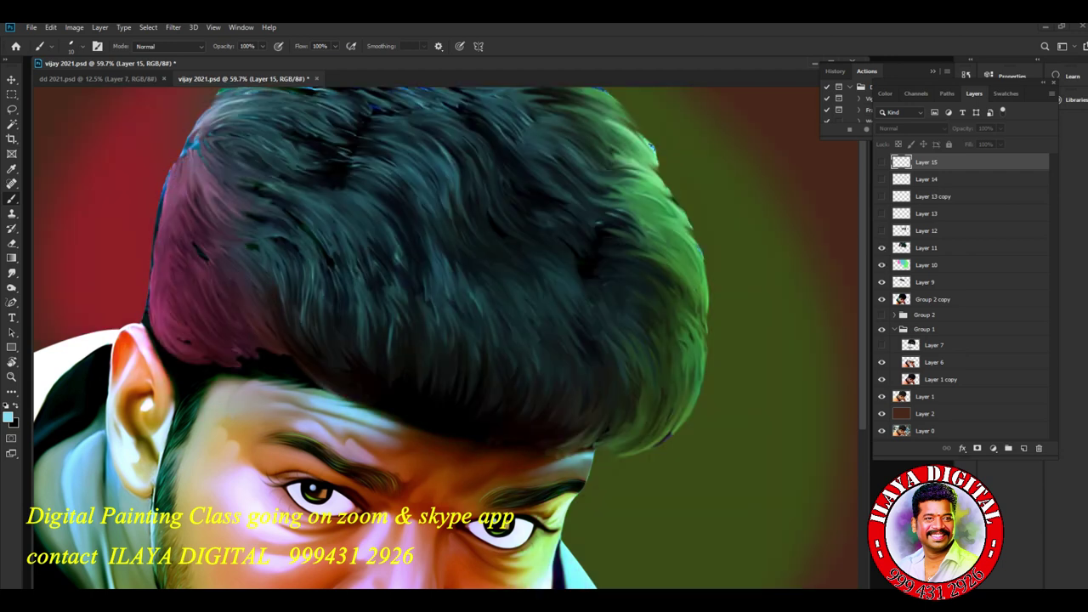
{"action": "left_click", "coordinate": [881, 231]}
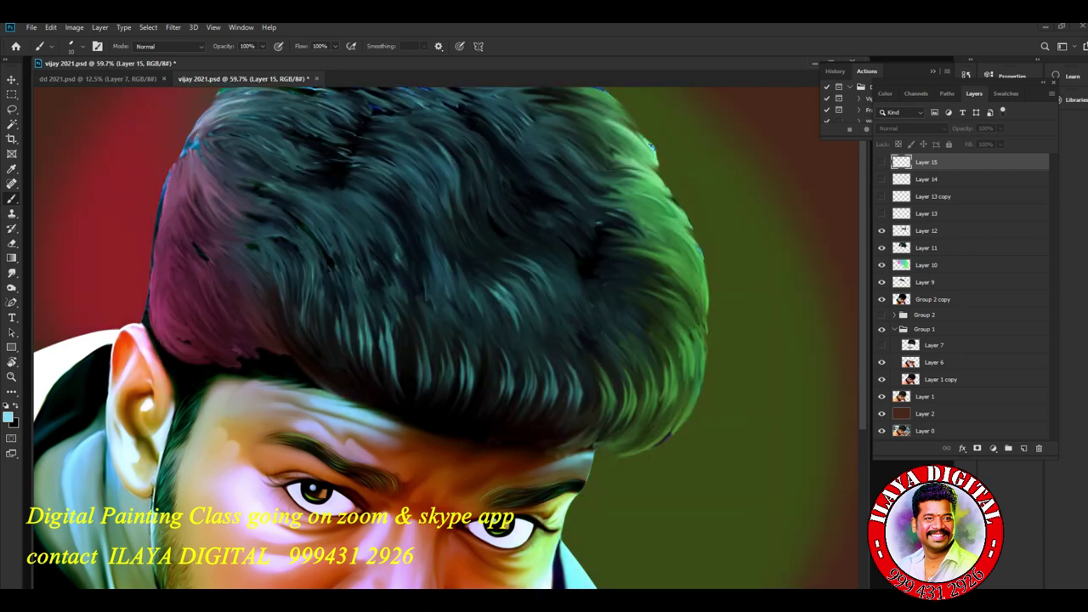
Show Layer 13, Layer 13 copy, Layer 14 and Layer 15 with the sample strands
{"action": "left_click", "coordinate": [881, 213]}
{"action": "left_click", "coordinate": [881, 196]}
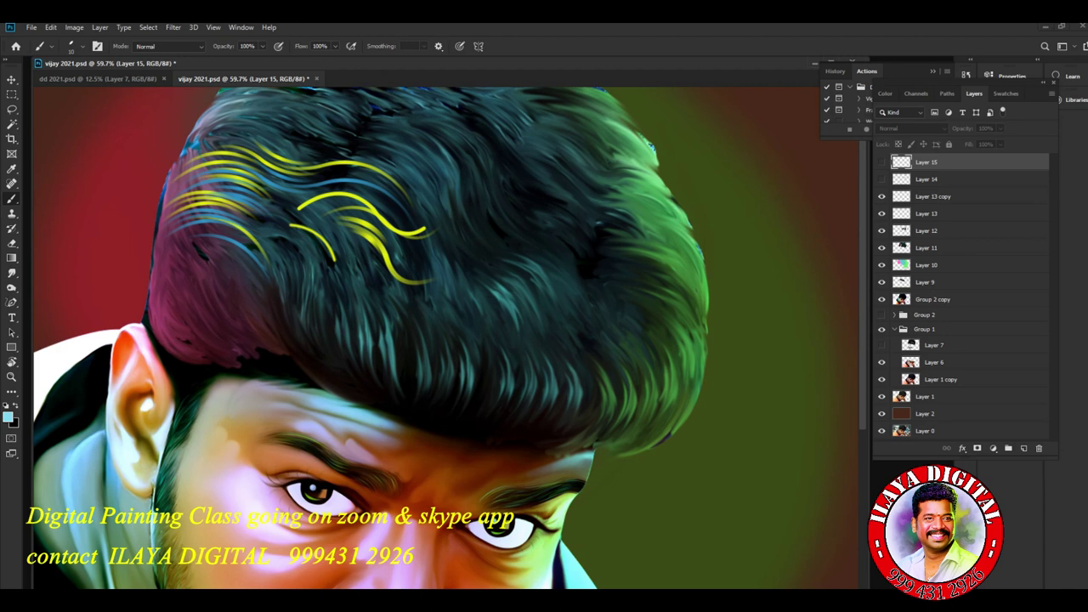
{"action": "left_click", "coordinate": [881, 180]}
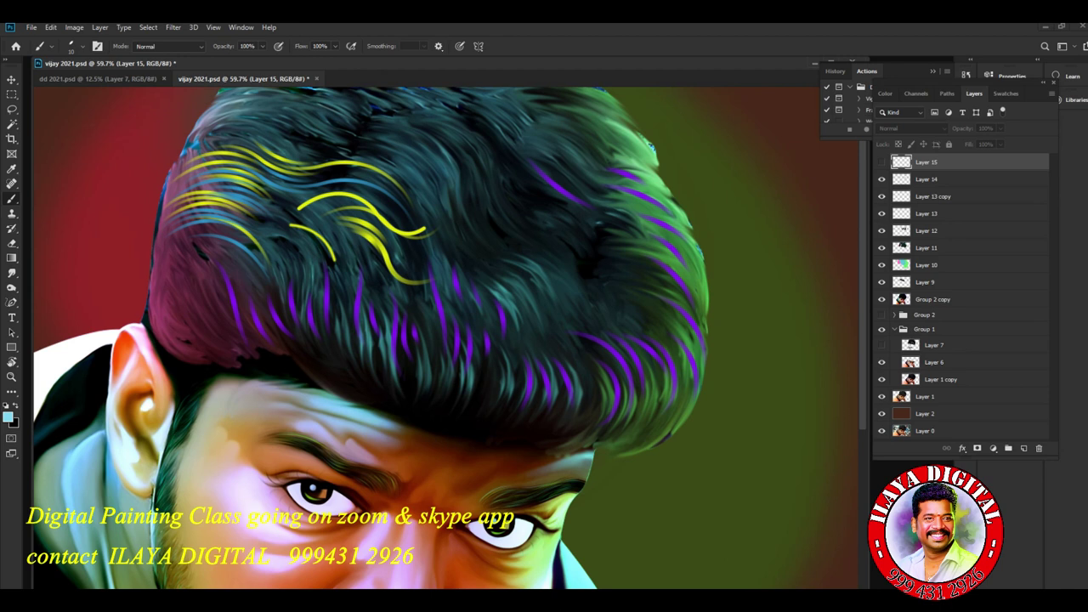
{"action": "left_click", "coordinate": [881, 162]}
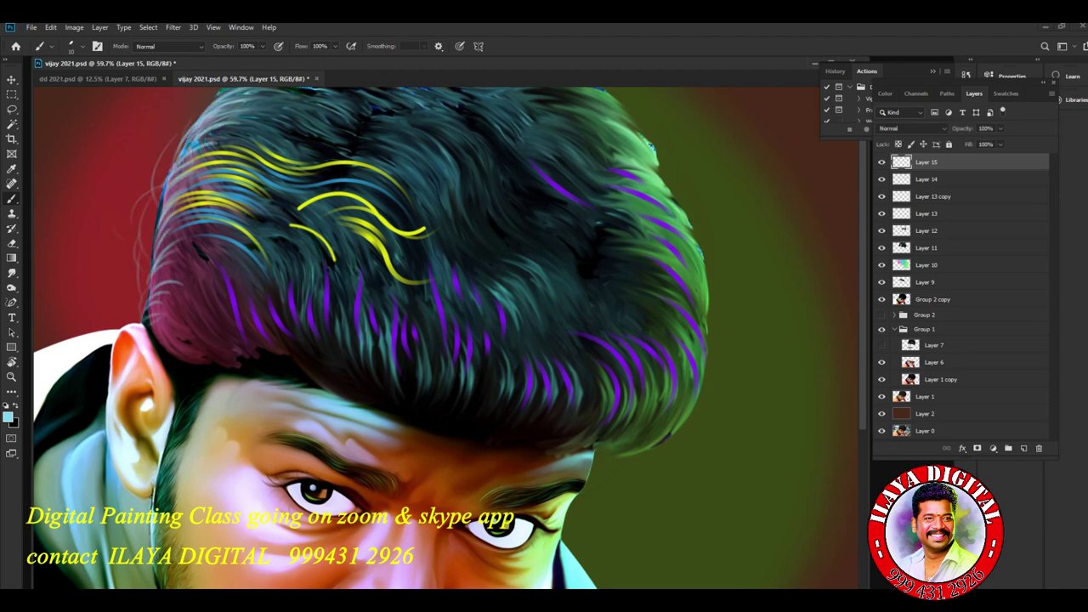
Review the whole portrait, switch to dd 2021.psd and examine the woman's hair and eyes up close
{"action": "left_click_drag", "start_coordinate": [429, 340], "coordinate": [482, 215]}
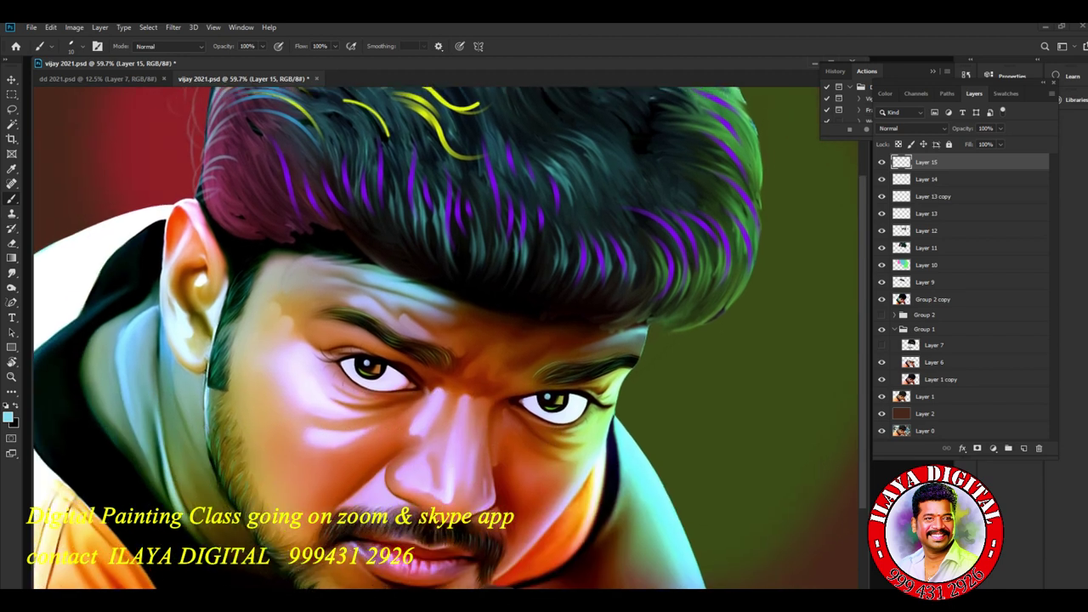
{"action": "scroll", "coordinate": [546, 356], "scroll_direction": "down", "scroll_amount": 3}
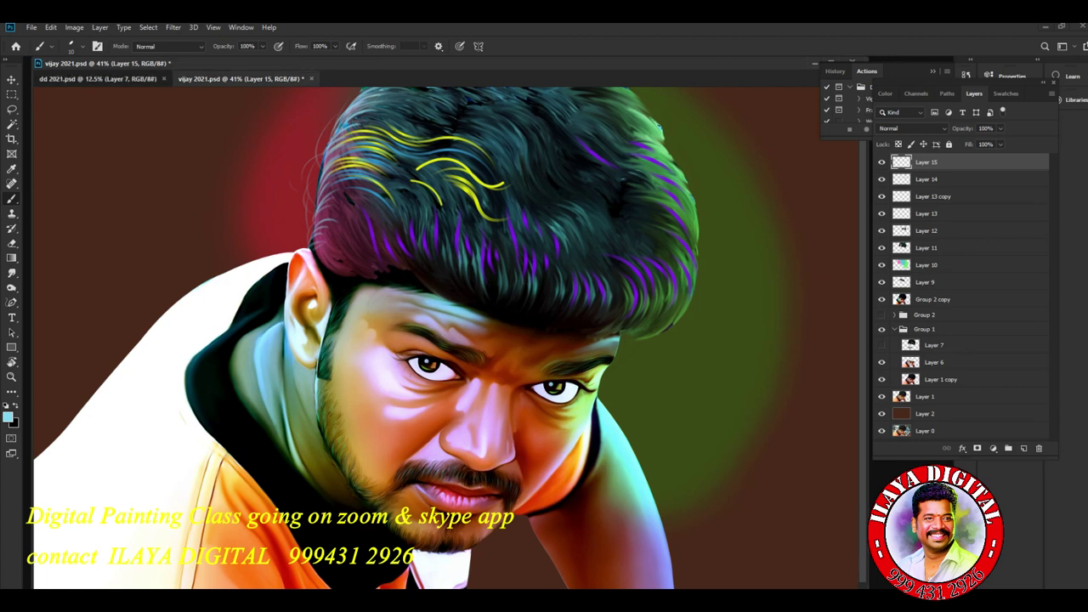
{"action": "left_click", "coordinate": [102, 78]}
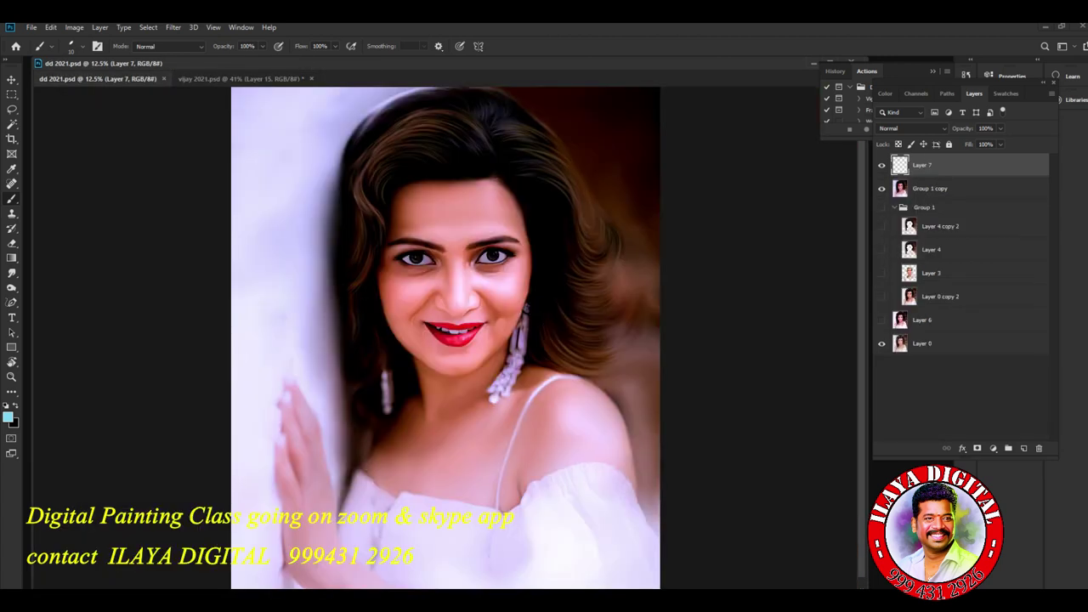
{"action": "scroll", "coordinate": [474, 249], "scroll_direction": "up", "scroll_amount": 5}
{"action": "scroll", "coordinate": [474, 249], "scroll_direction": "up", "scroll_amount": 3}
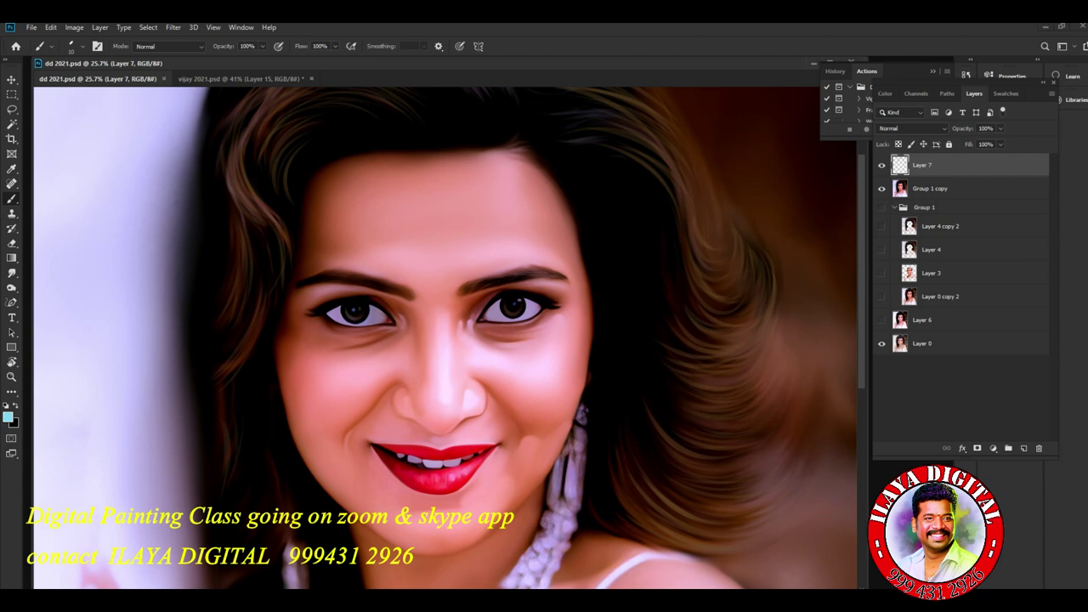
{"action": "scroll", "coordinate": [437, 331], "scroll_direction": "up", "scroll_amount": 4}
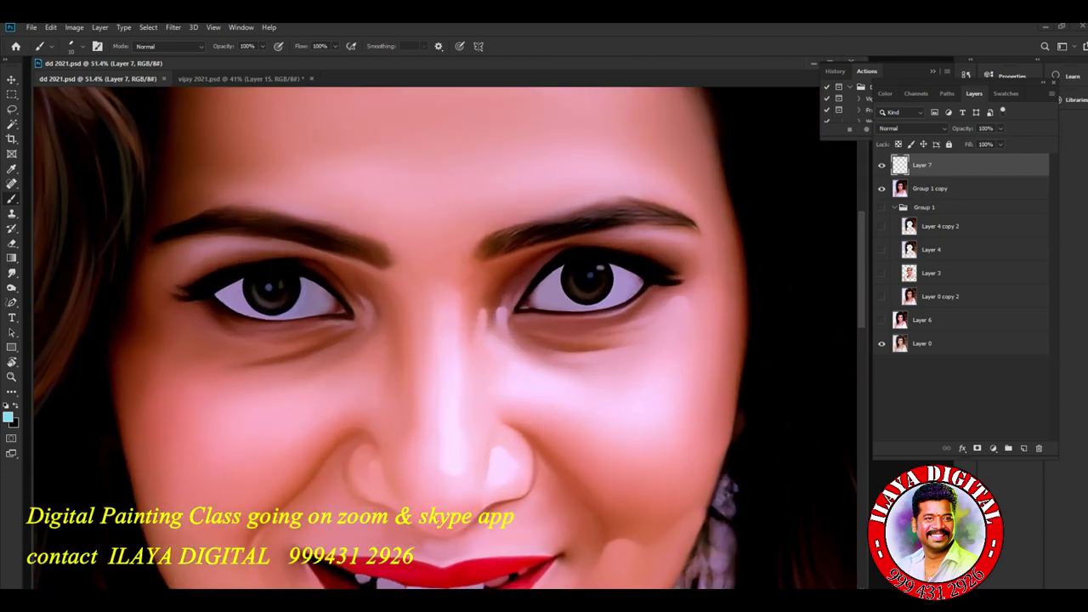